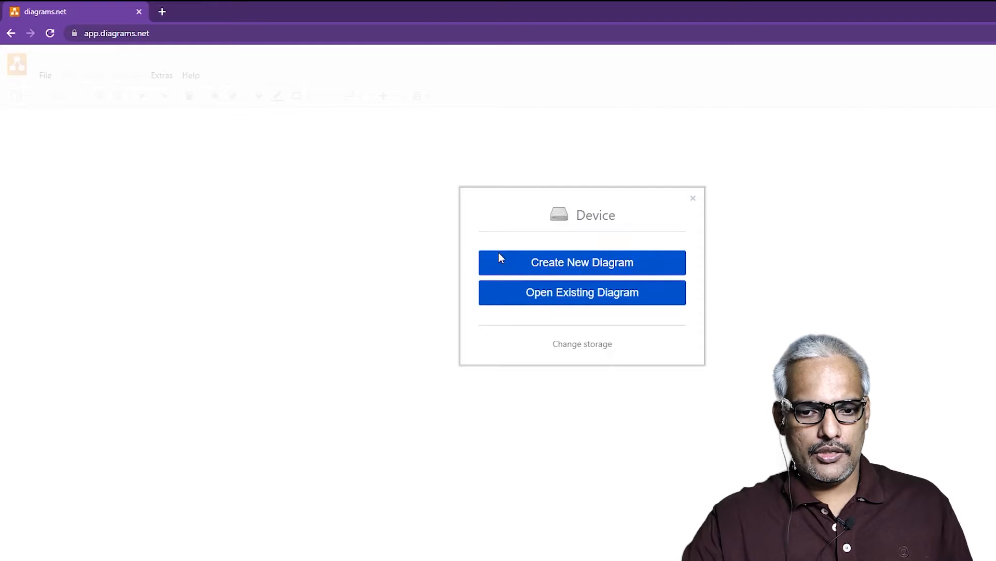
Step: Go back to the diagram storage choices and search the web for "download draw.io" in a new browser tab
left_click(591, 351)
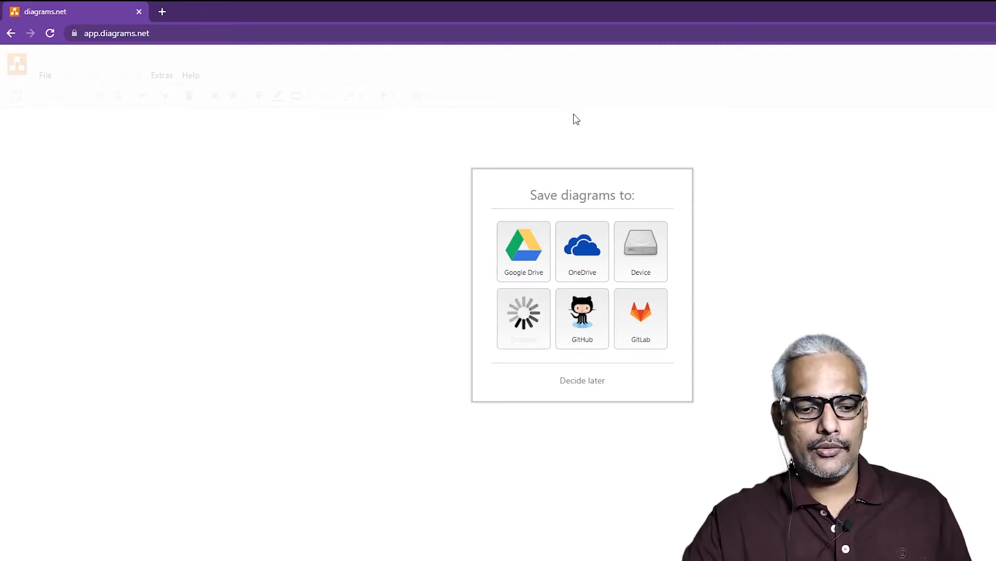
left_click(164, 10)
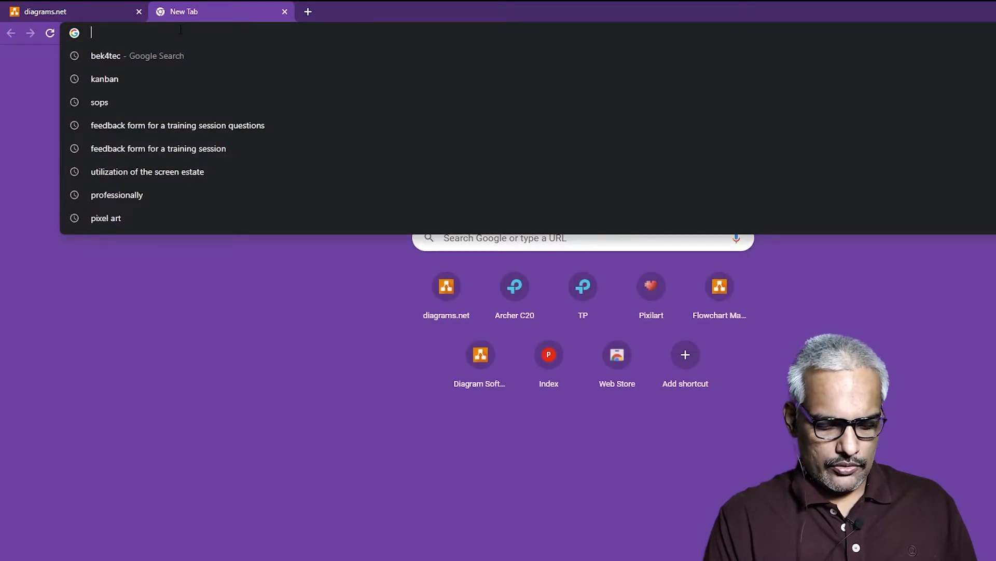
type("download d")
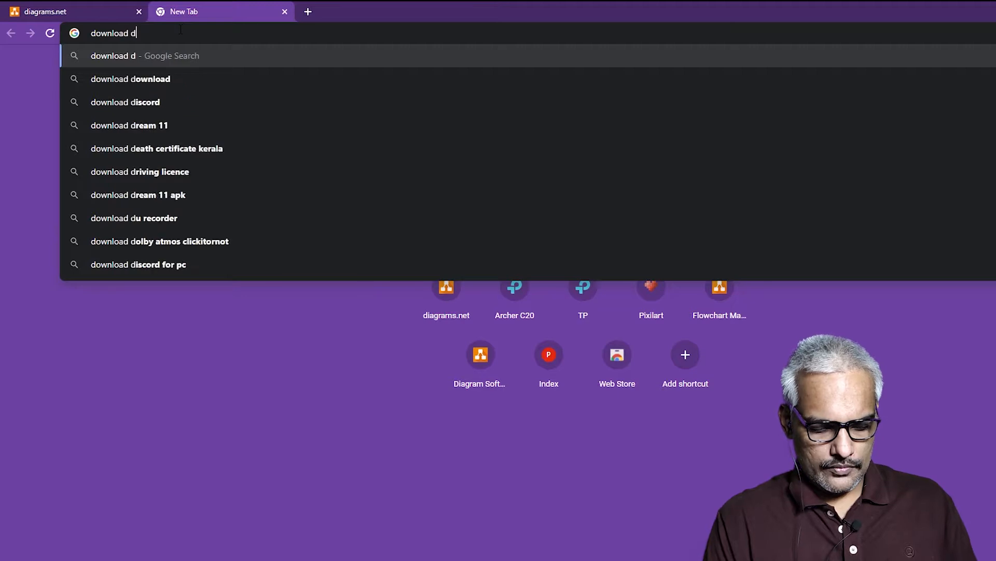
type("raw.io")
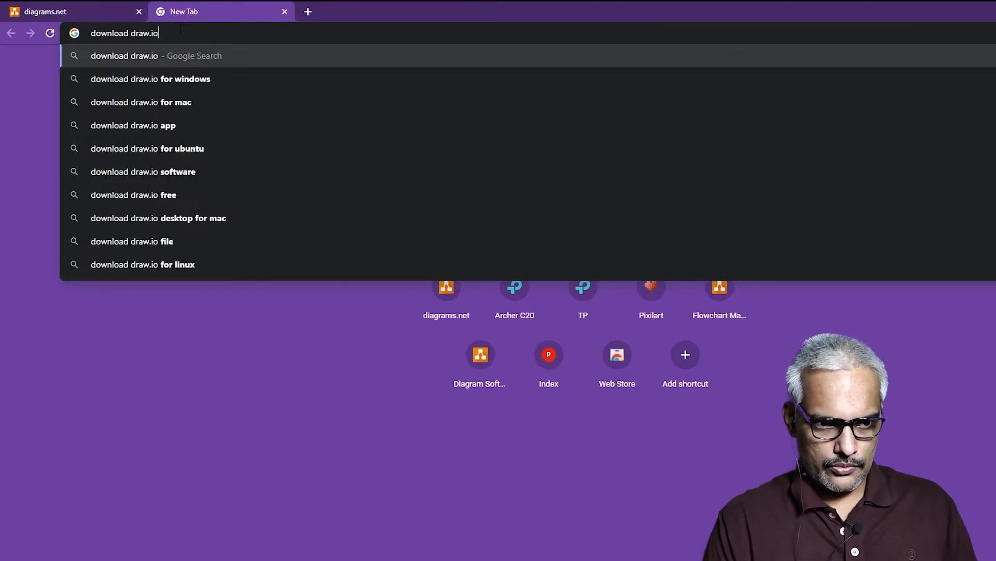
key("Return")
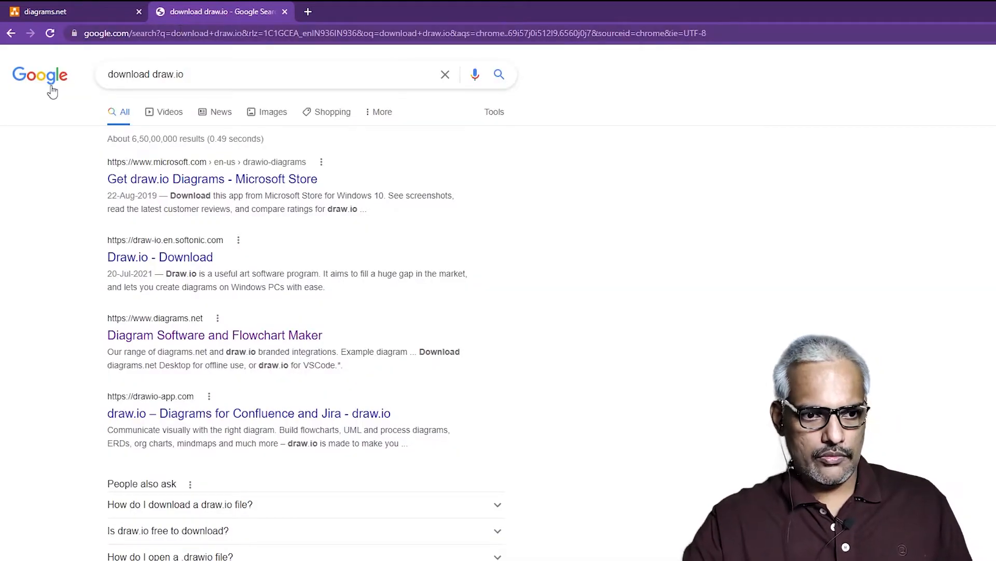
Step: Open the diagrams.net website from the search results
left_click(168, 259)
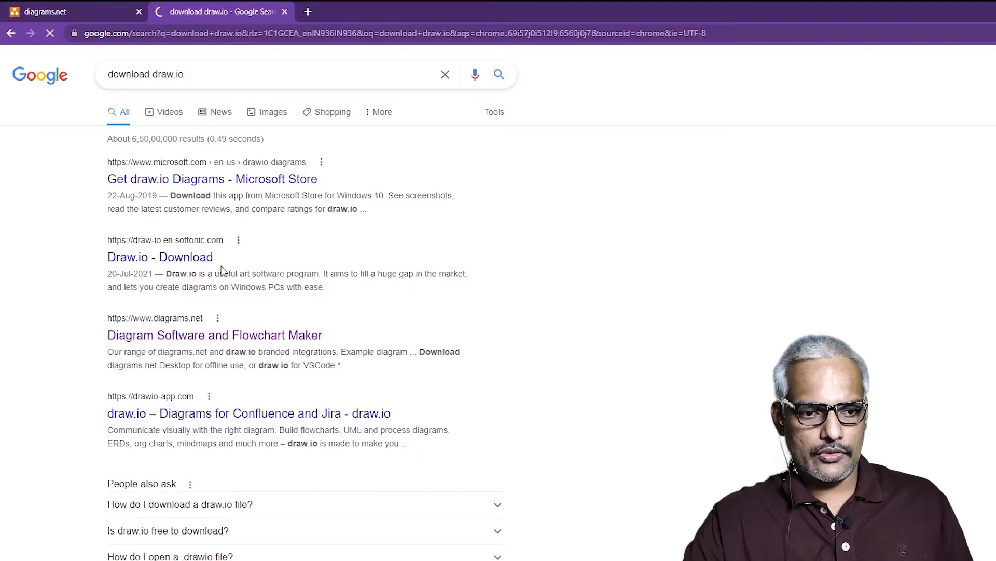
left_click(11, 34)
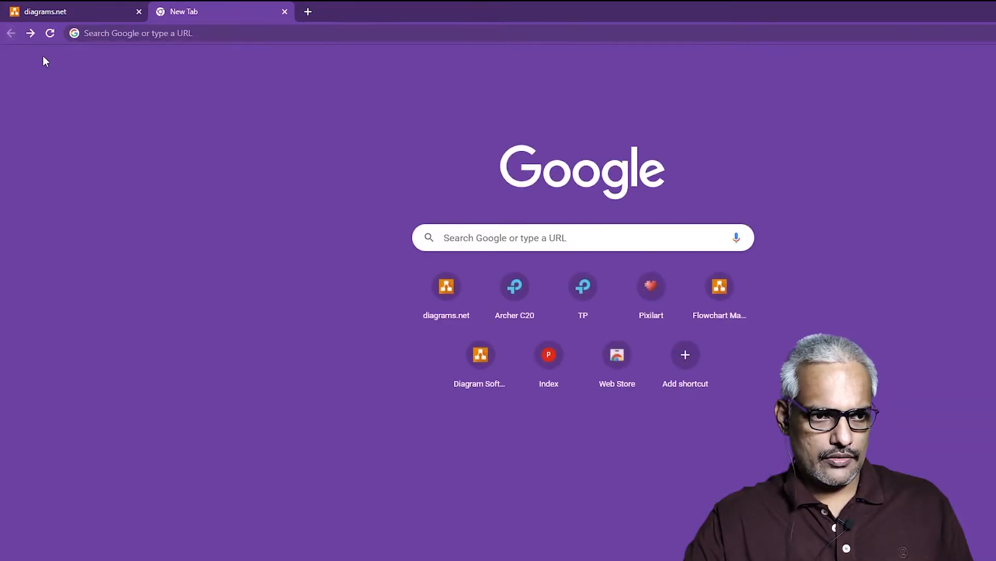
left_click(32, 33)
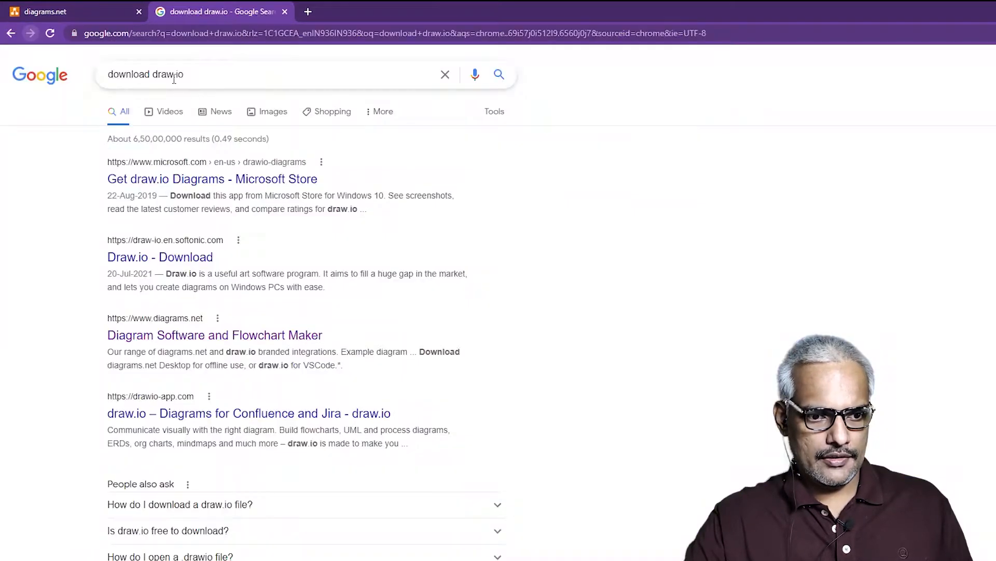
left_click(199, 338)
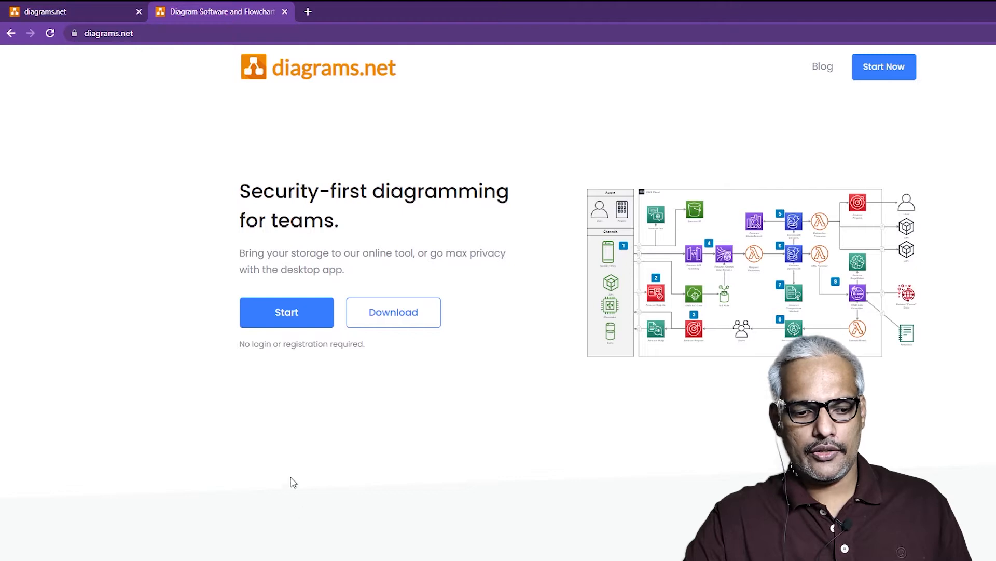
Step: Launch the installed draw.io desktop app, then return to the browser and close the diagrams.net website tab
key("super")
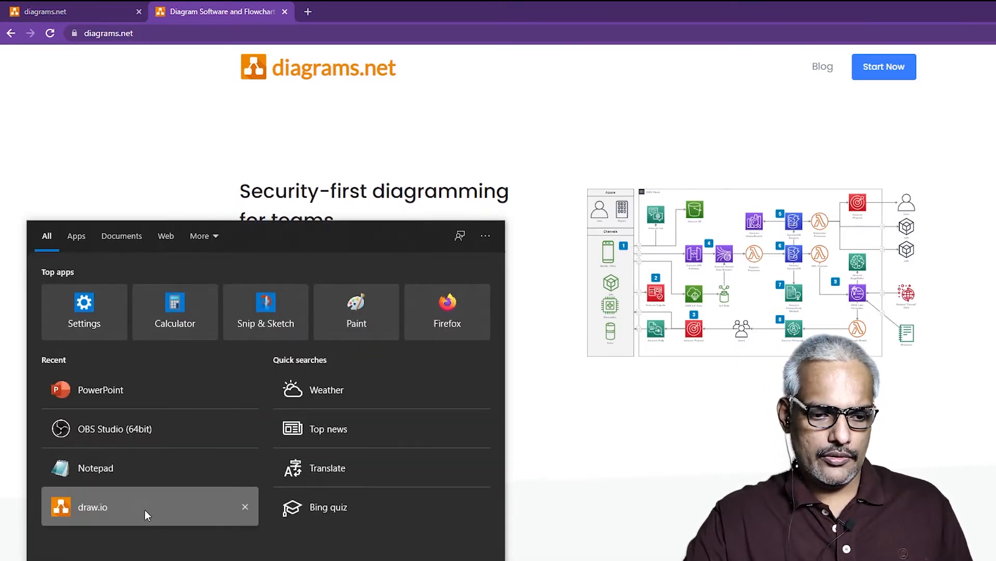
left_click(164, 509)
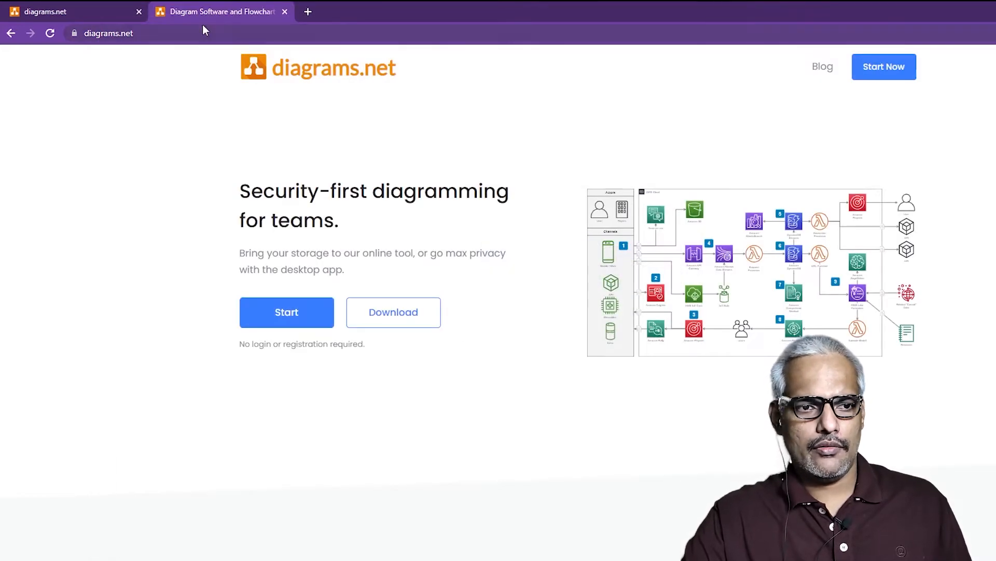
left_click(285, 12)
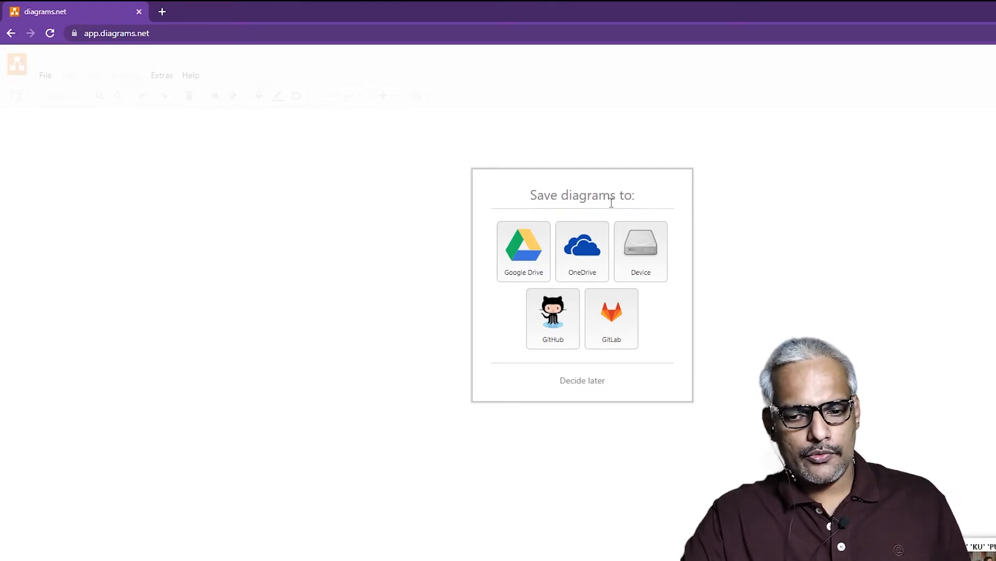
Step: Choose Device as the storage and create a new diagram from the Blank Diagram template
left_click(643, 254)
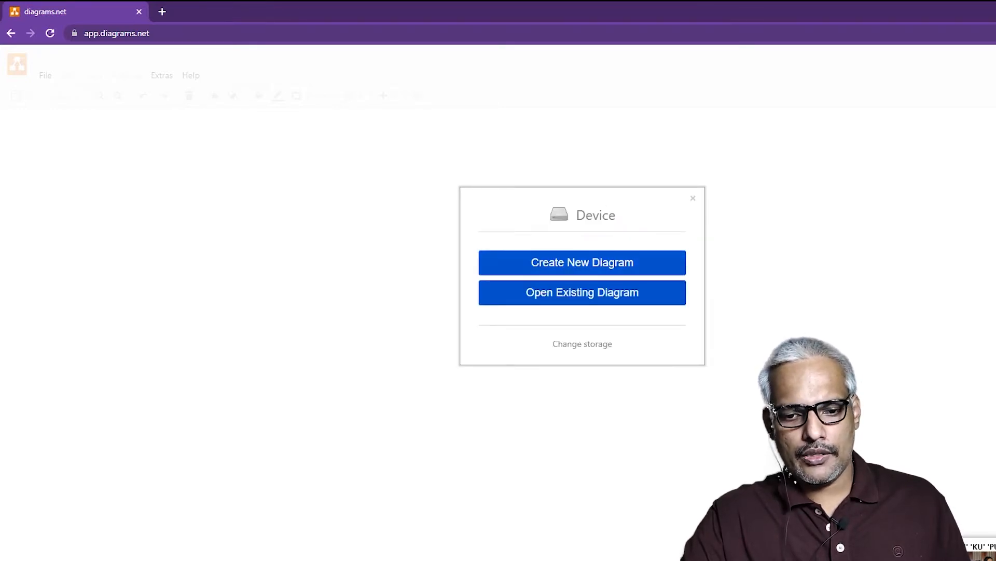
left_click(576, 267)
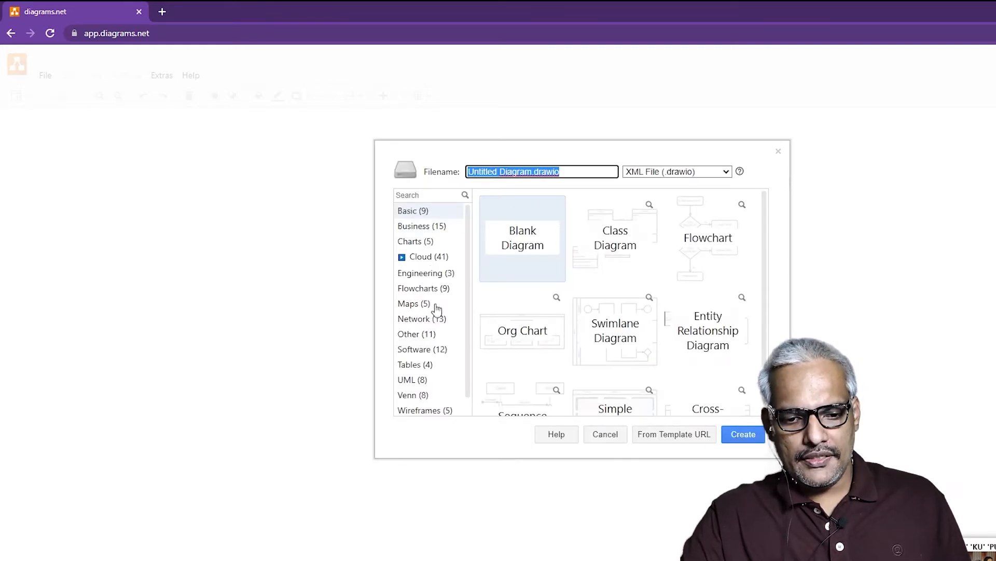
scroll(544, 301, "down", 1)
scroll(435, 272, "down", 1)
scroll(433, 275, "up", 1)
scroll(493, 290, "up", 1)
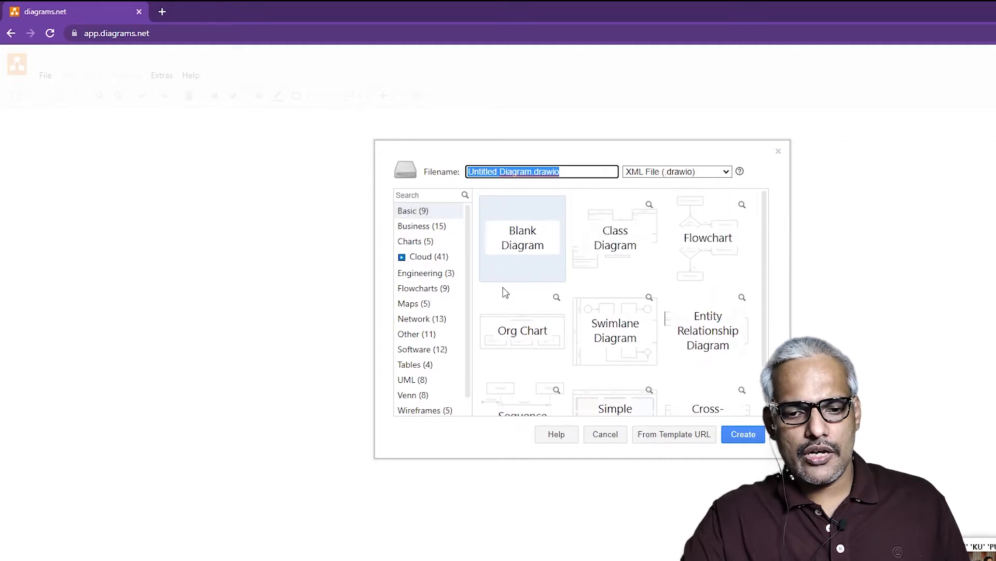
left_click(515, 245)
left_click(742, 434)
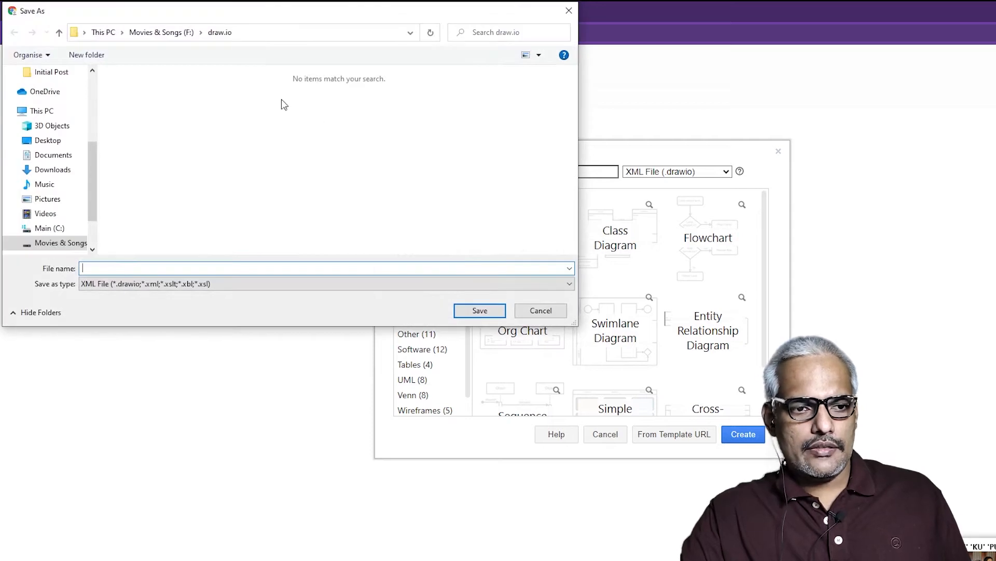
Step: Save the new diagram as Trial 1 in the draw.io folder on the Movies & Songs (F:) drive with the XML File type
left_click(96, 32)
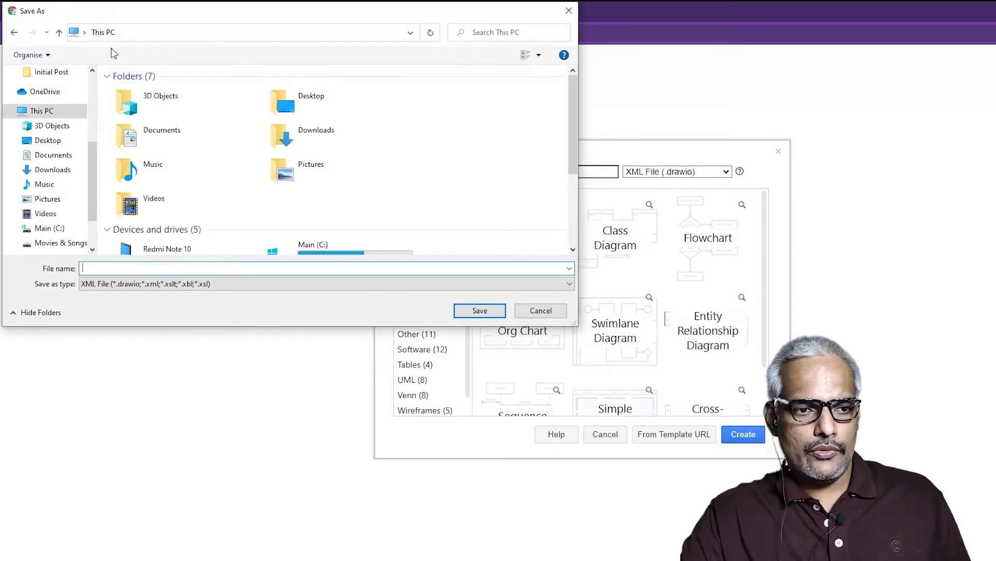
scroll(176, 150, "down", 2)
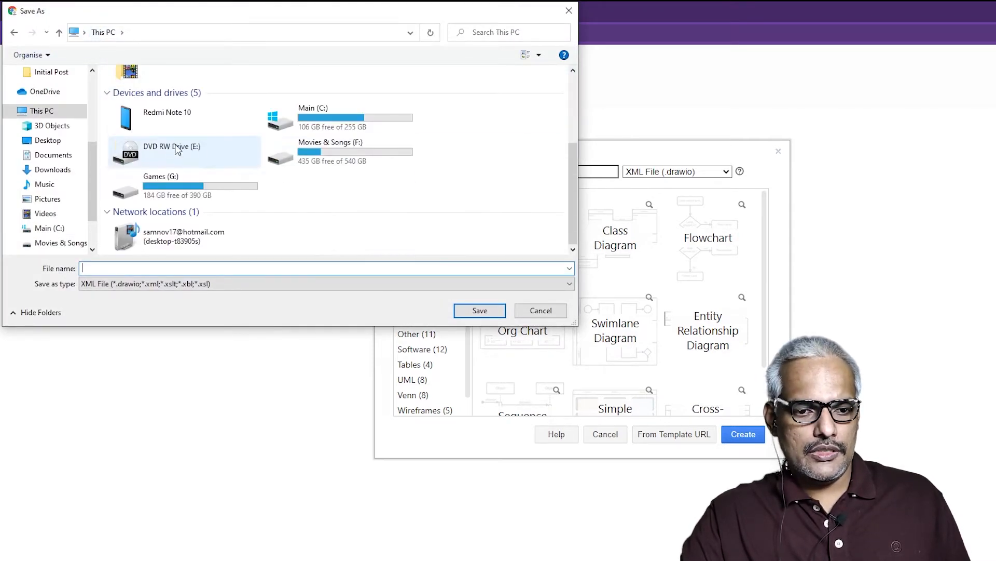
double_click(322, 151)
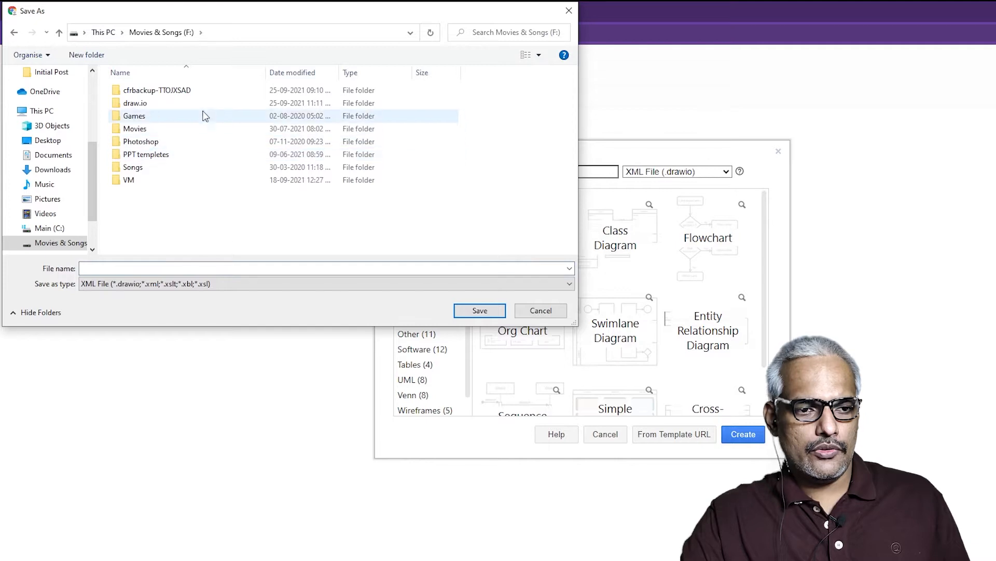
double_click(136, 104)
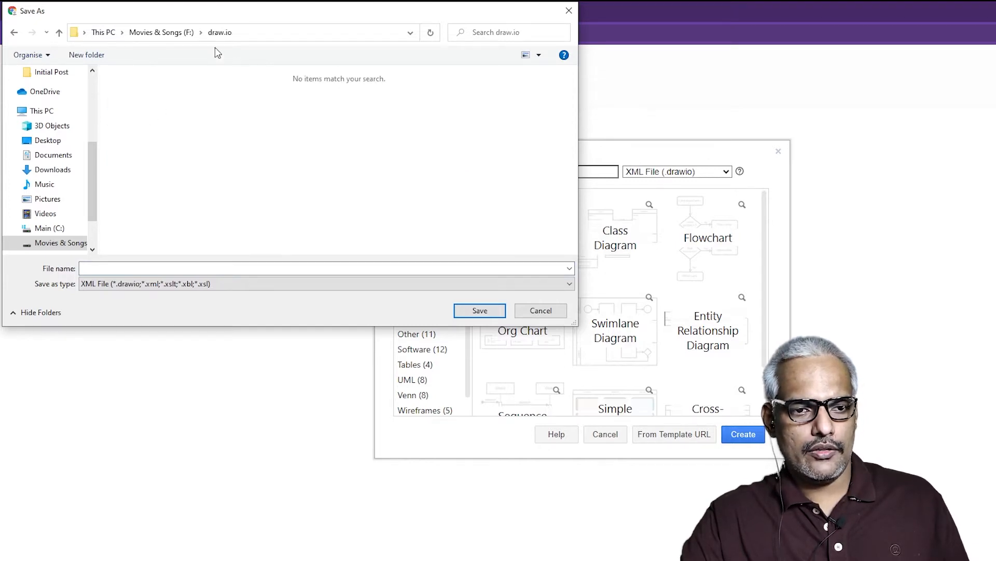
left_click(108, 268)
type("Tr")
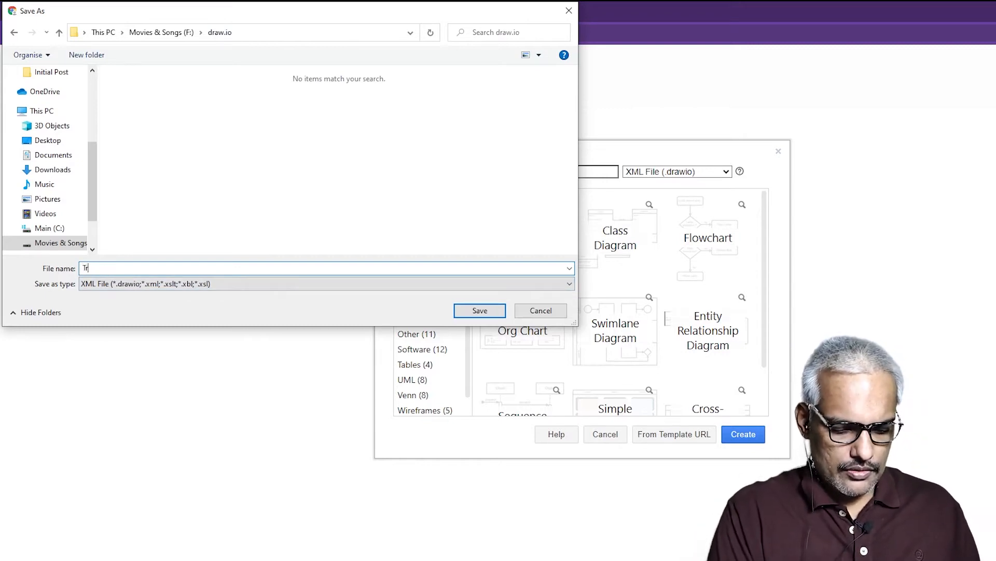
type("ial 1")
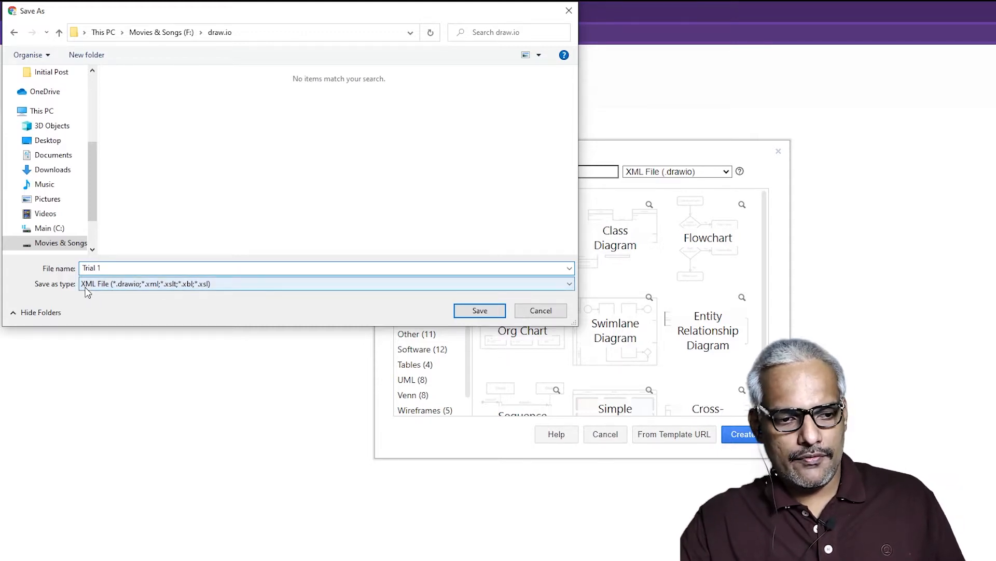
left_click(118, 289)
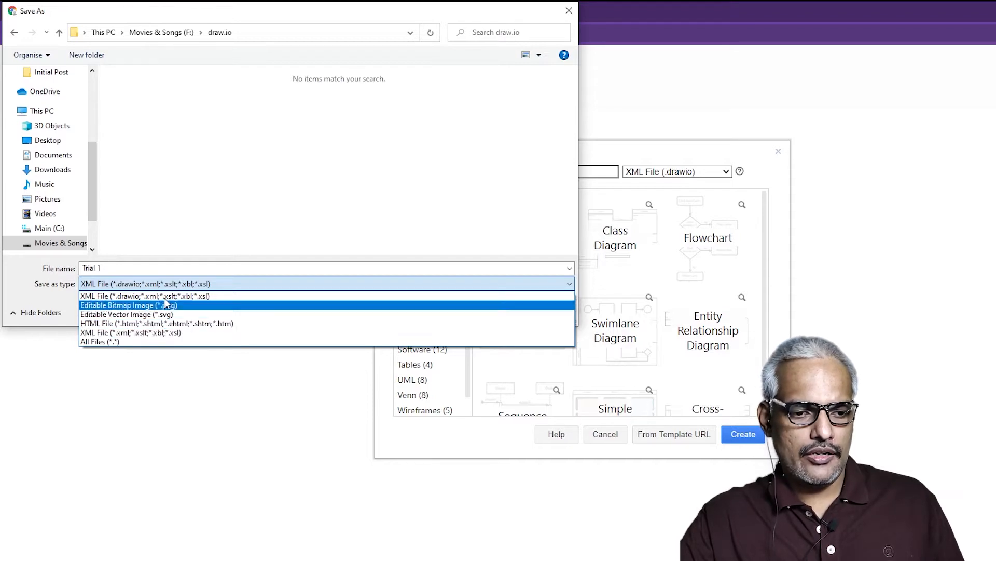
left_click(127, 268)
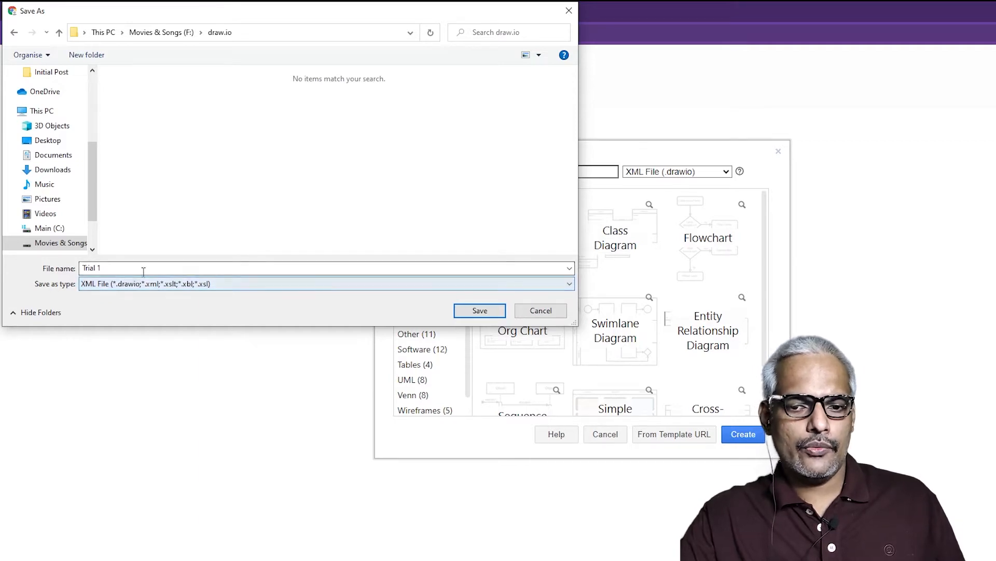
left_click(466, 313)
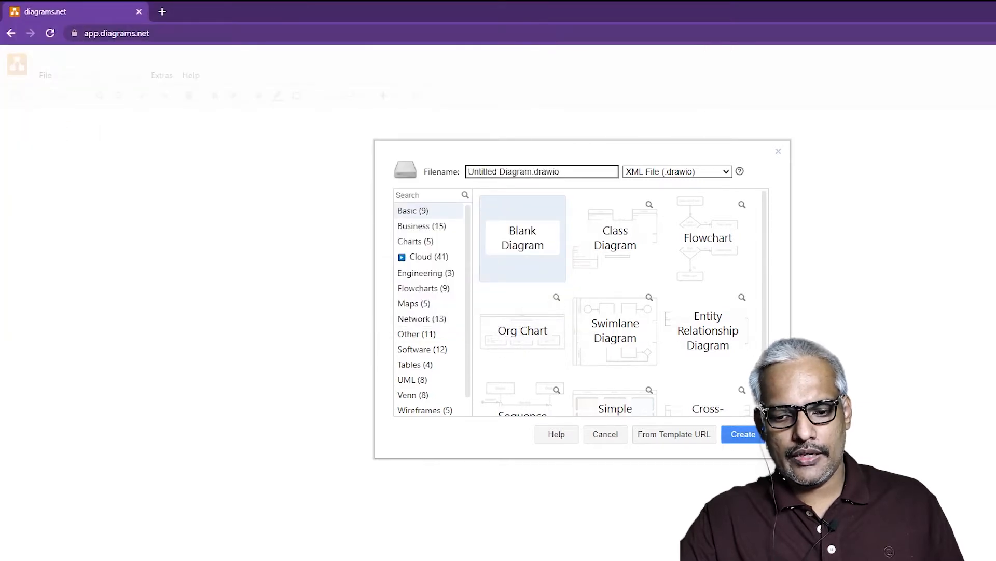
left_click(751, 435)
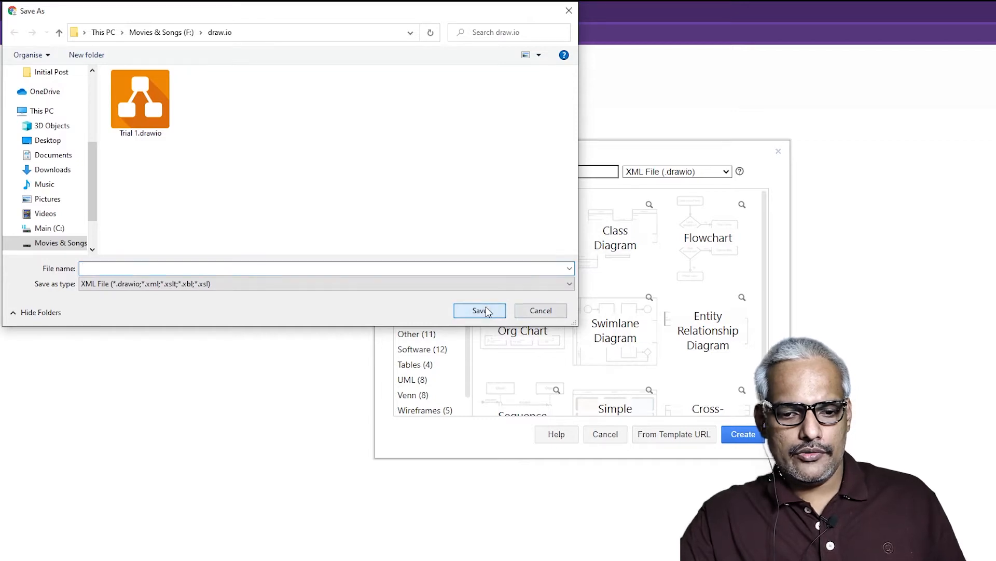
left_click(568, 10)
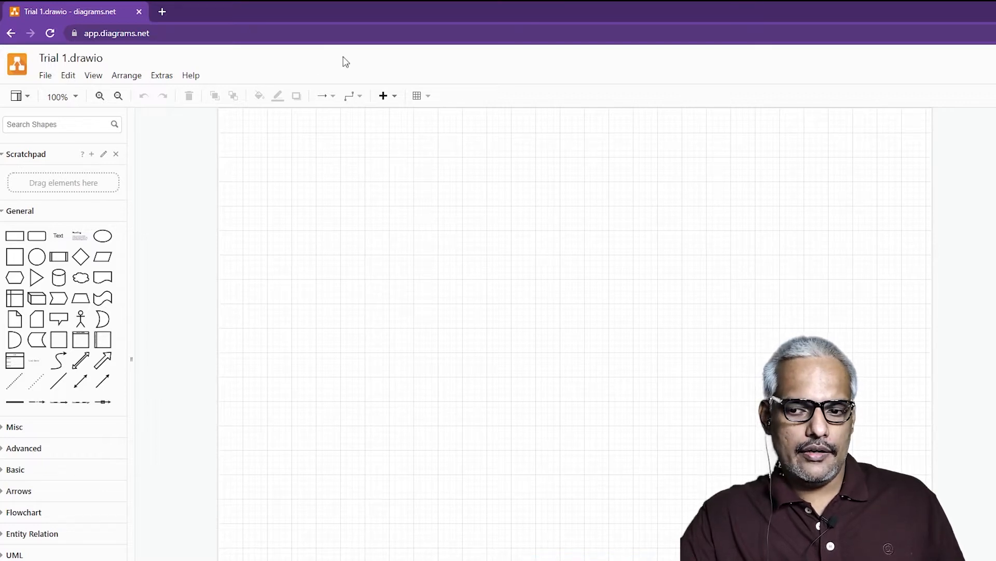
Step: Review the page setup options for paper size, orientation, background and grid size, and leave without applying them
left_click(68, 78)
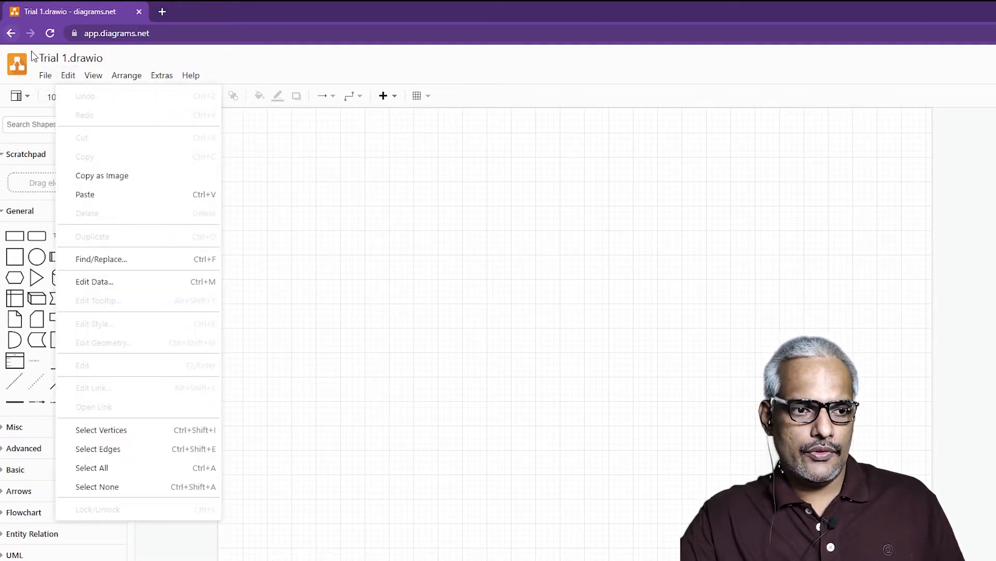
mouse_move(45, 75)
left_click(101, 432)
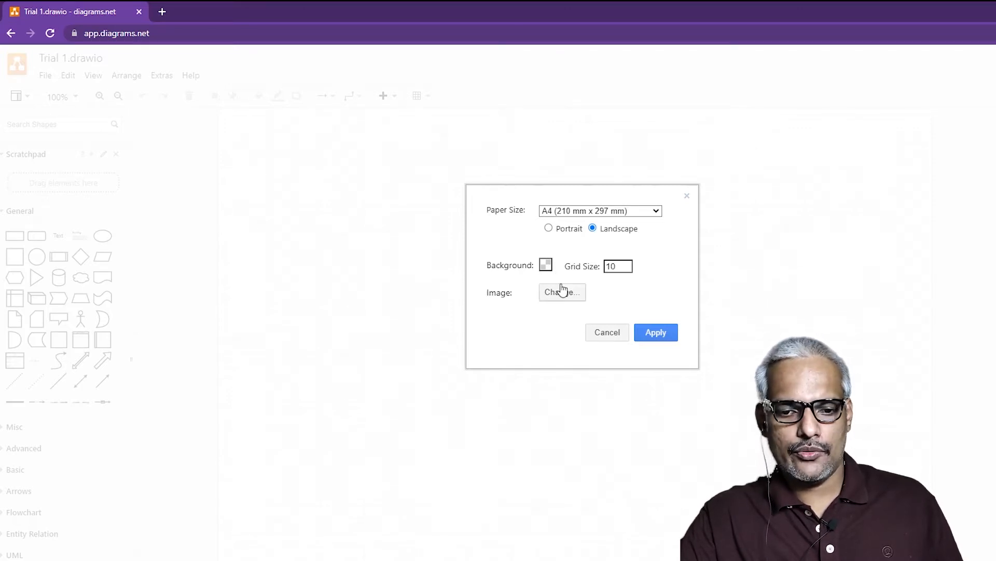
left_click(611, 333)
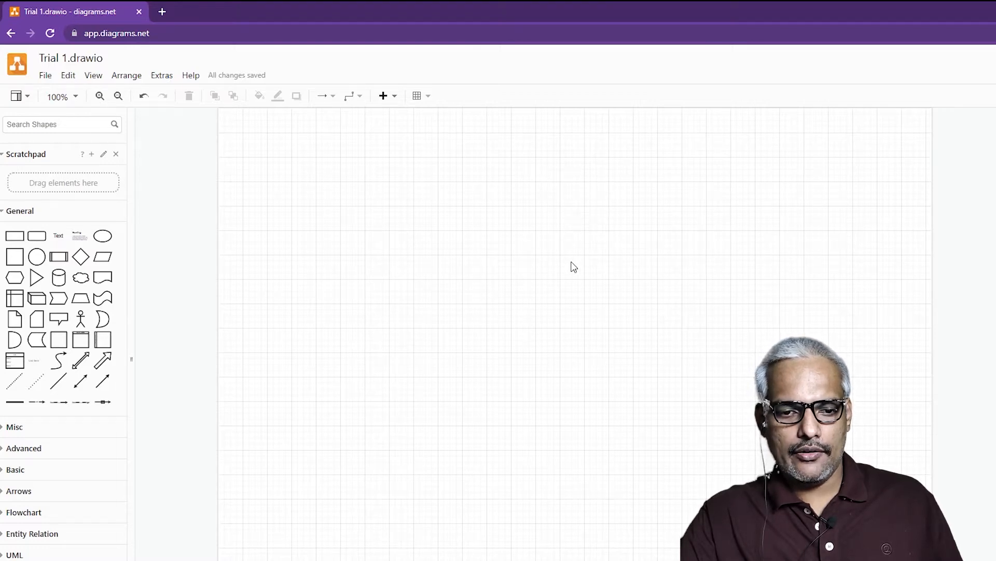
scroll(566, 285, "up", 3)
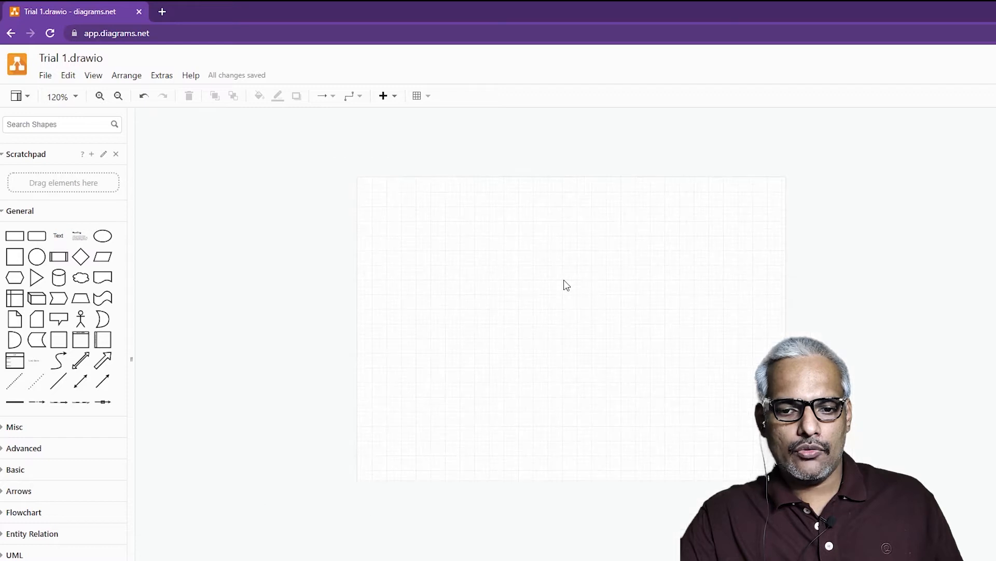
scroll(567, 285, "up", 1)
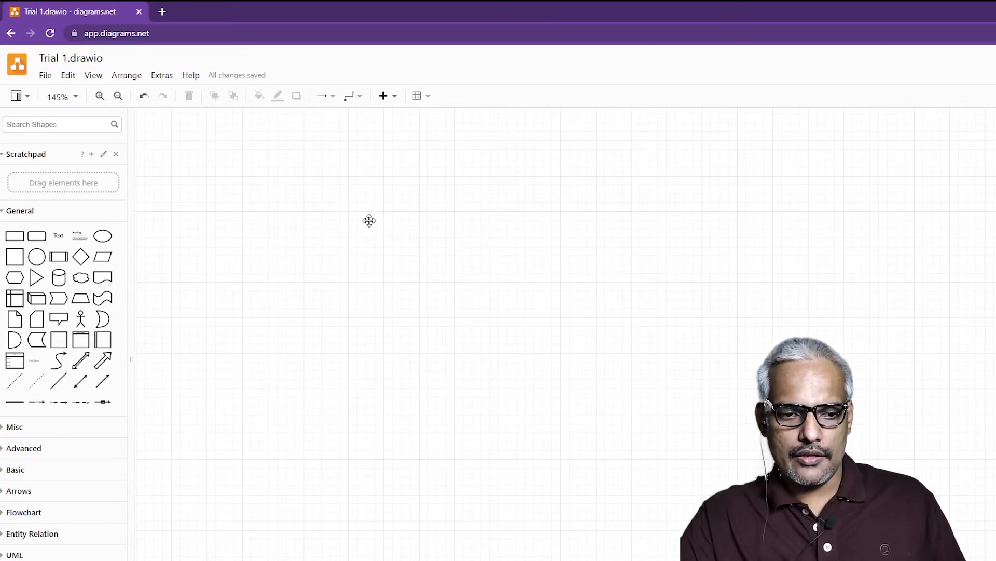
left_click_drag(267, 181, 310, 184)
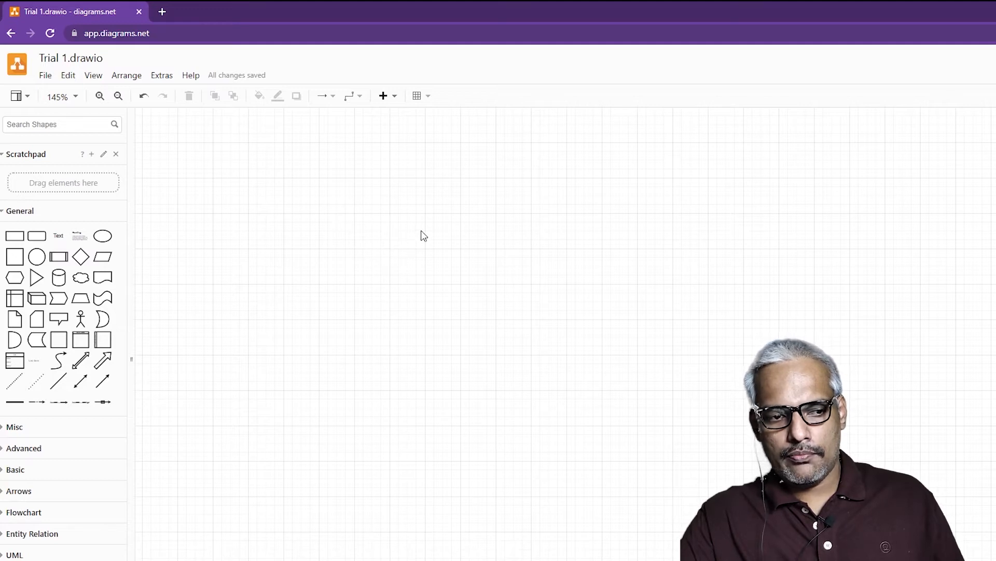
key("ctrl+h")
scroll(463, 297, "down", 1)
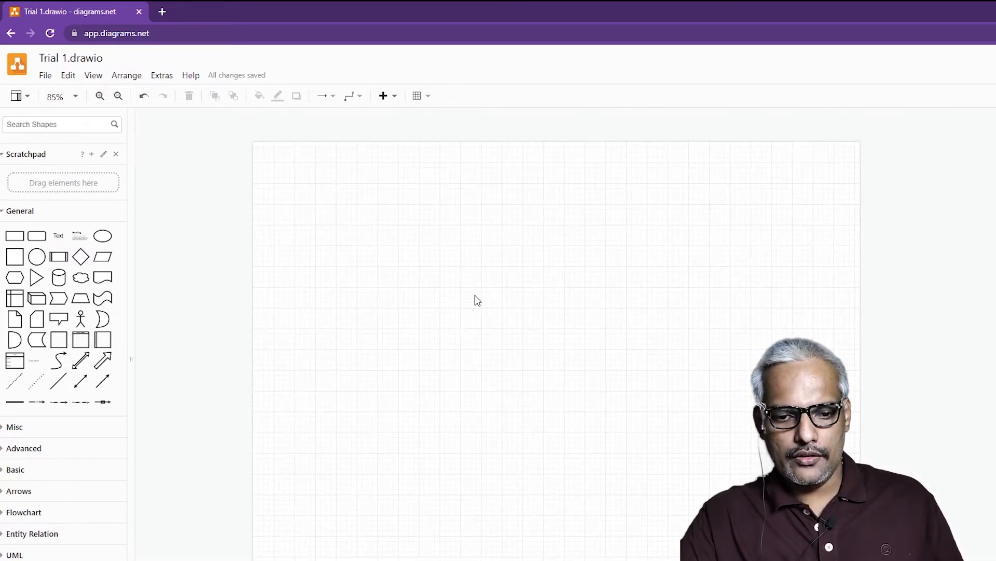
scroll(442, 296, "up", 1)
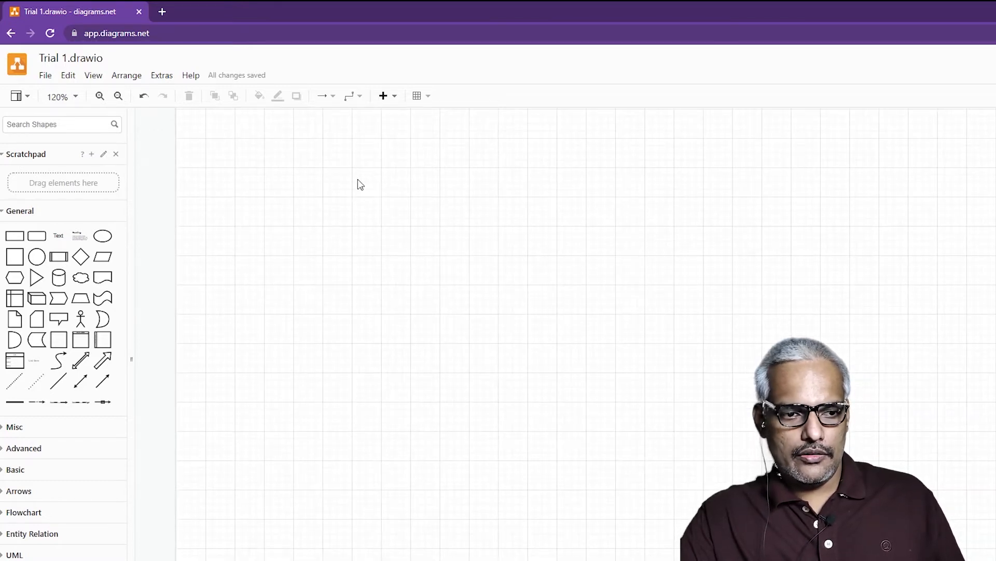
Step: Look over the shapes in the General library and leave that library collapsed
left_click_drag(529, 248, 541, 272)
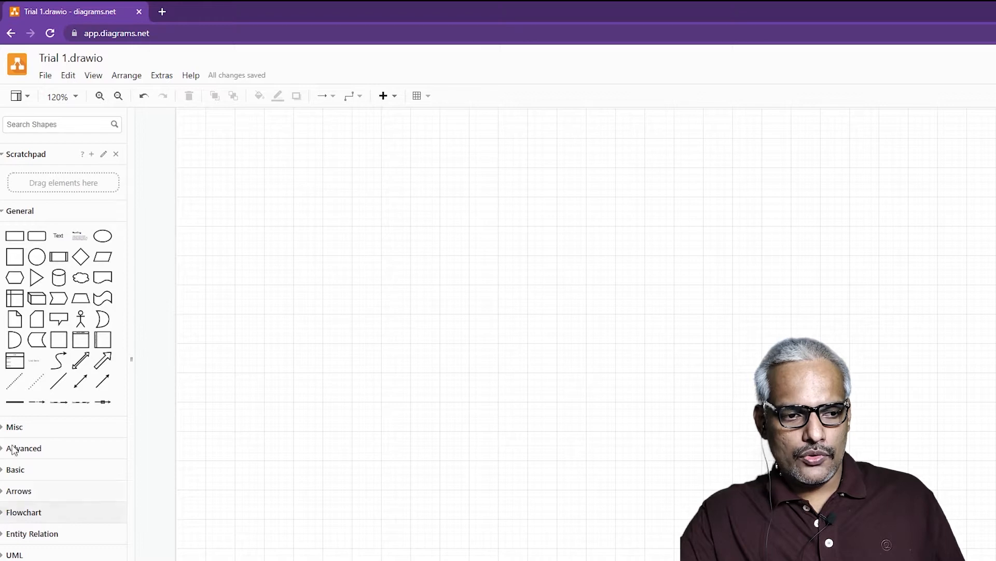
left_click(3, 211)
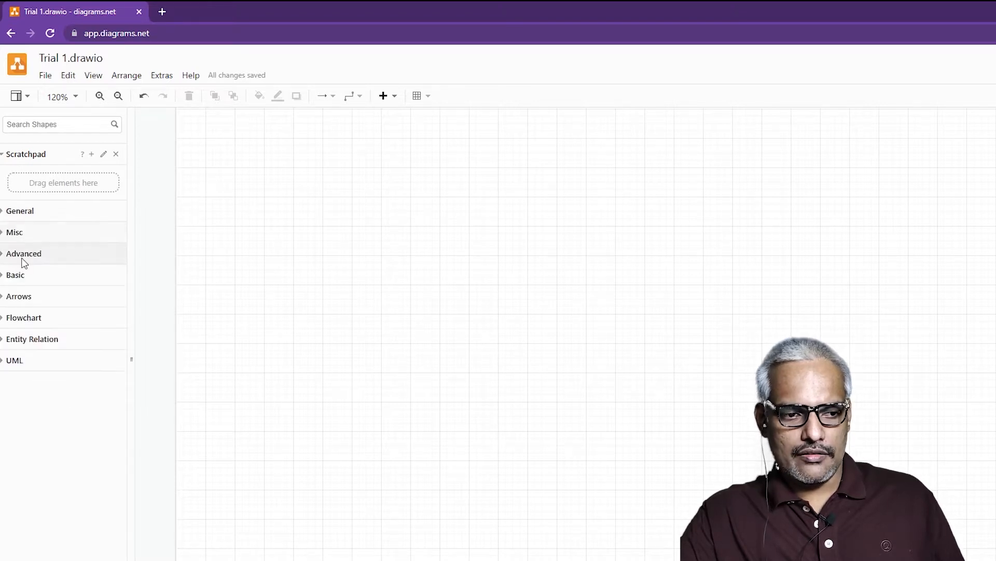
left_click(3, 210)
mouse_move(103, 240)
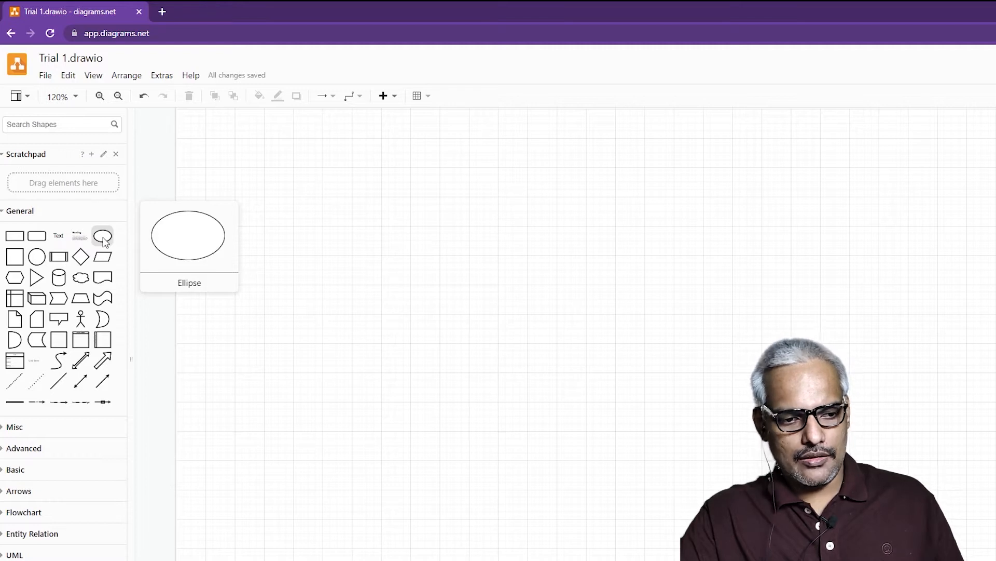
left_click(6, 211)
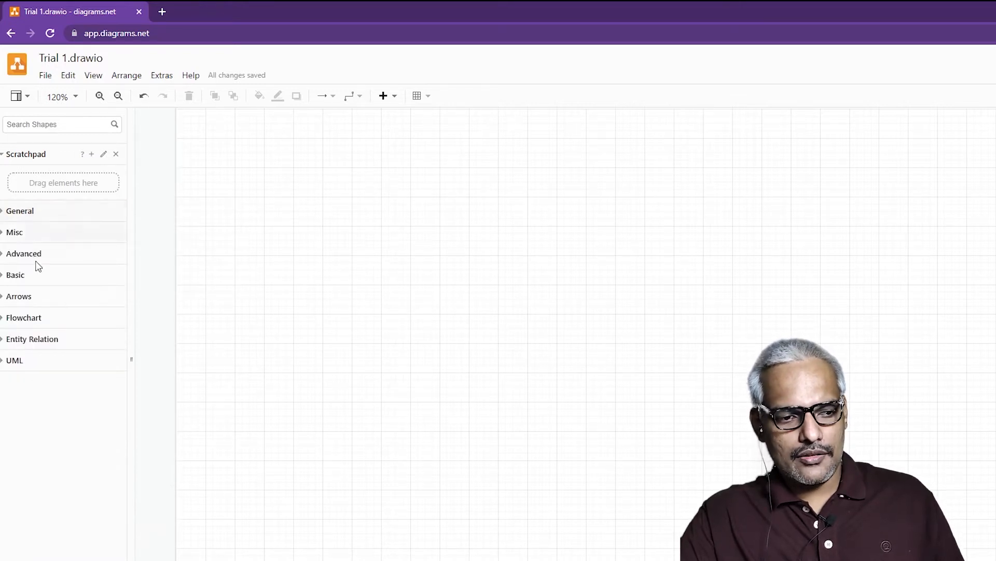
Step: Add an ellipse from the Flowchart library, place it near the upper middle of the page and label it Start
left_click(2, 319)
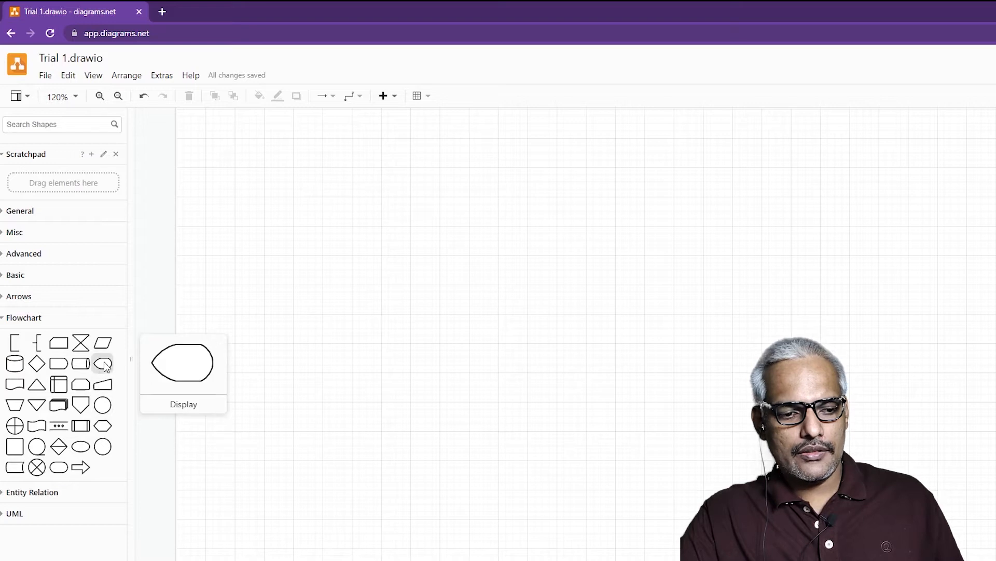
left_click(83, 446)
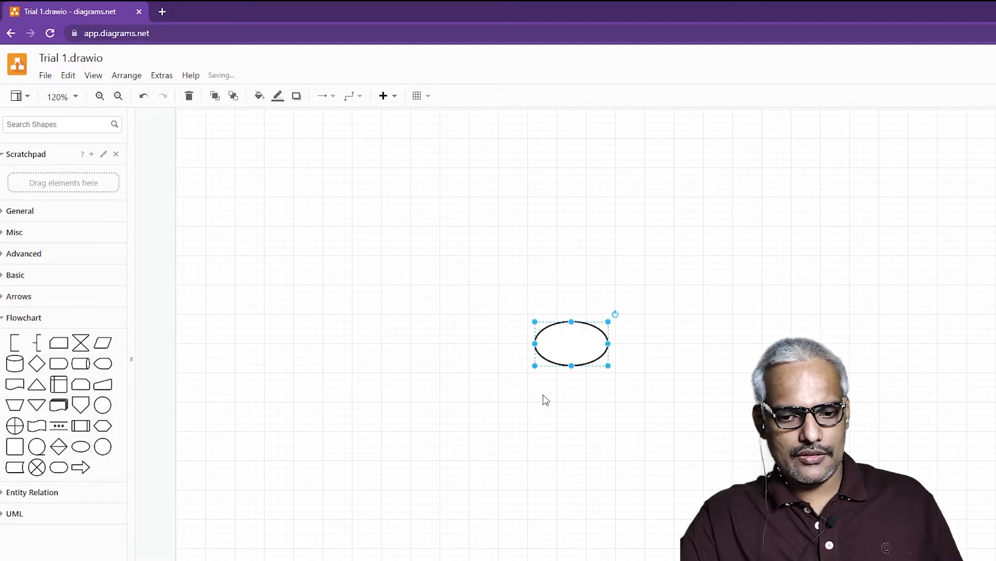
left_click_drag(556, 347, 497, 193)
double_click(497, 193)
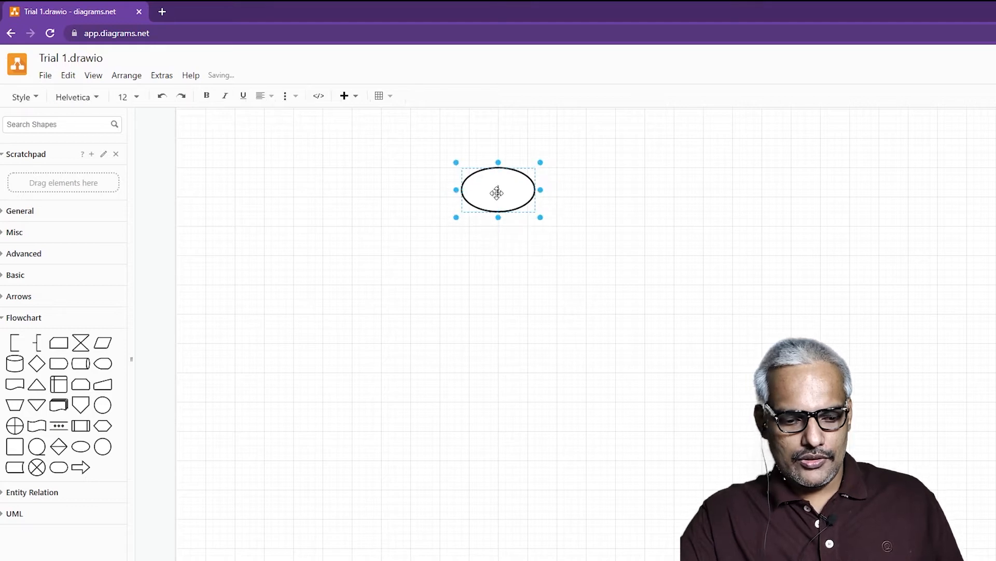
type("Start")
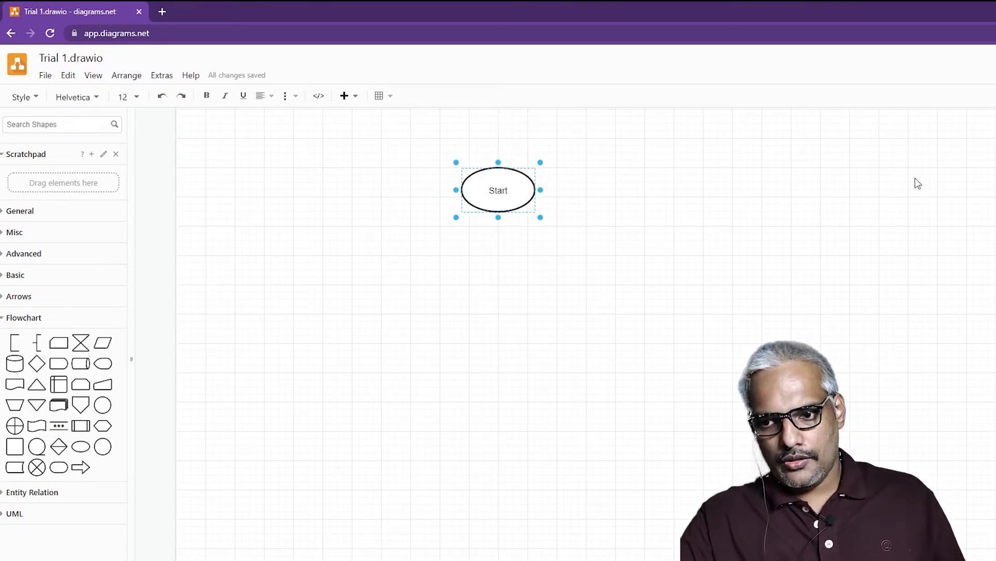
Step: Increase the Start label's font size to 15 and make it bold
left_click(545, 213)
left_click(484, 215)
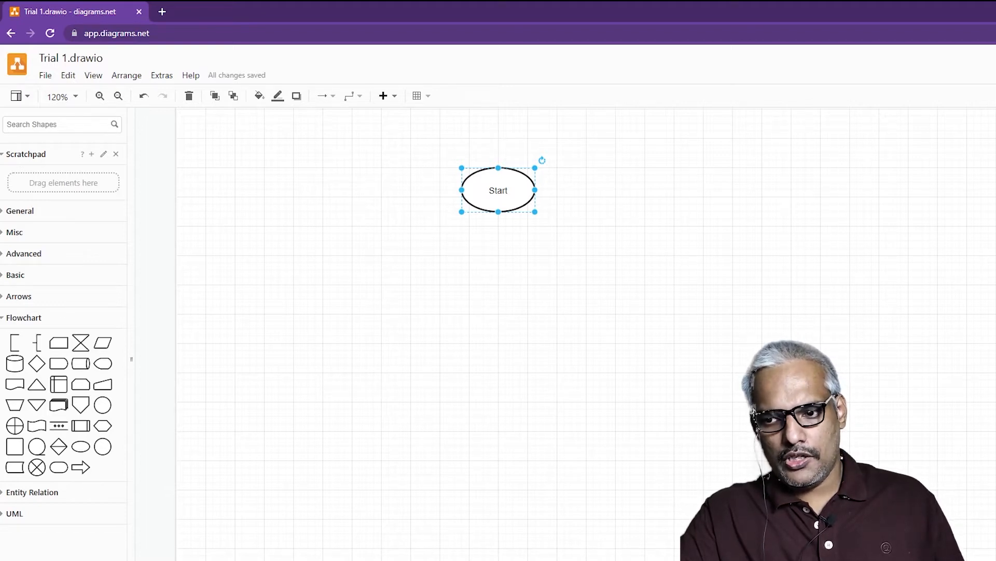
key("ctrl+shift+bracketright")
key("ctrl+shift+bracketright")
key("ctrl+shift+bracketright")
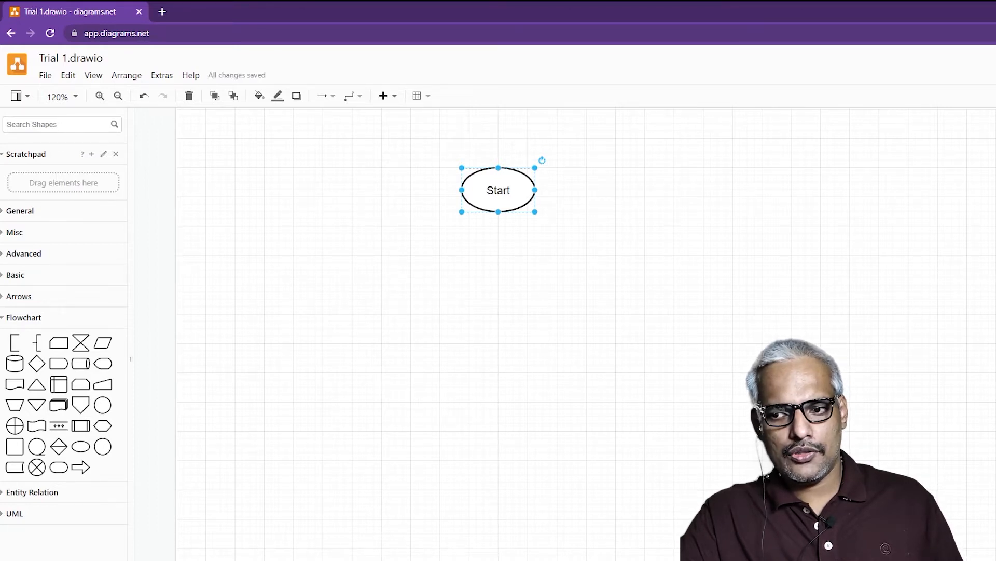
key("ctrl+b")
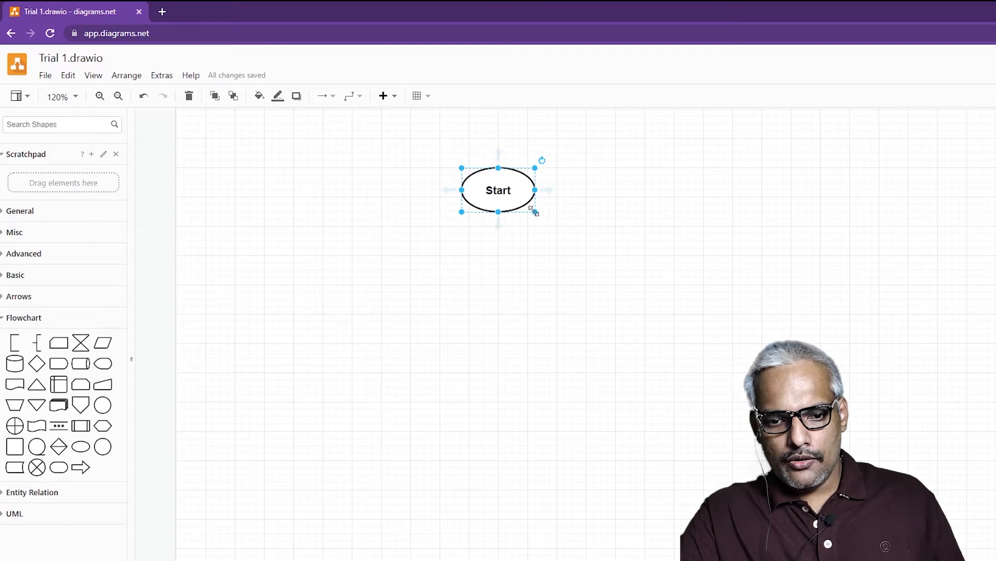
Step: Enlarge the Start ellipse slightly in width and height
mouse_move(534, 212)
left_mouse_down()
mouse_move(614, 304)
mouse_move(492, 221)
mouse_move(543, 237)
mouse_move(543, 227)
left_mouse_up()
left_click(591, 260)
left_click(496, 198)
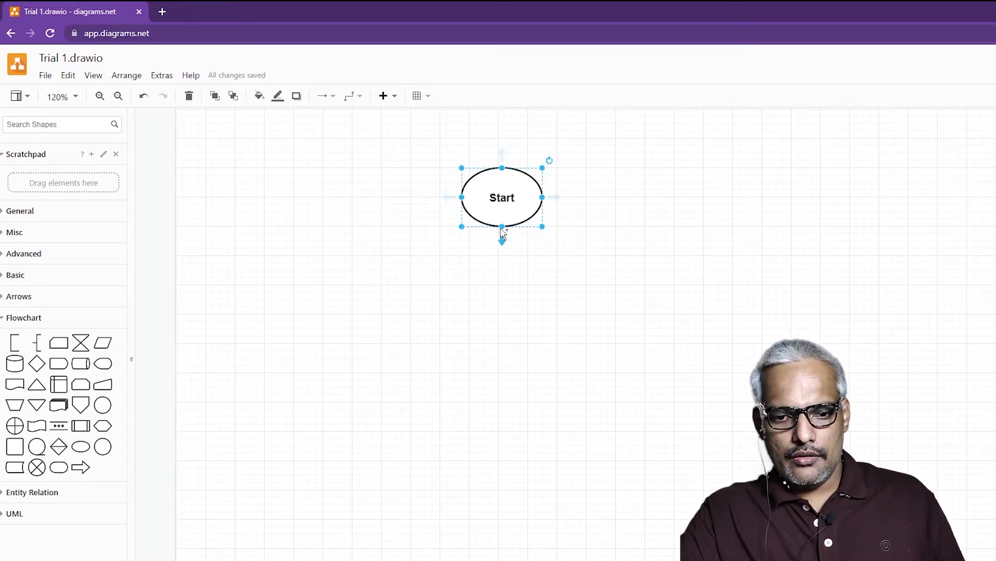
Step: Add a rectangle directly below the Start ellipse, linked to it by a connector arrow
mouse_move(506, 238)
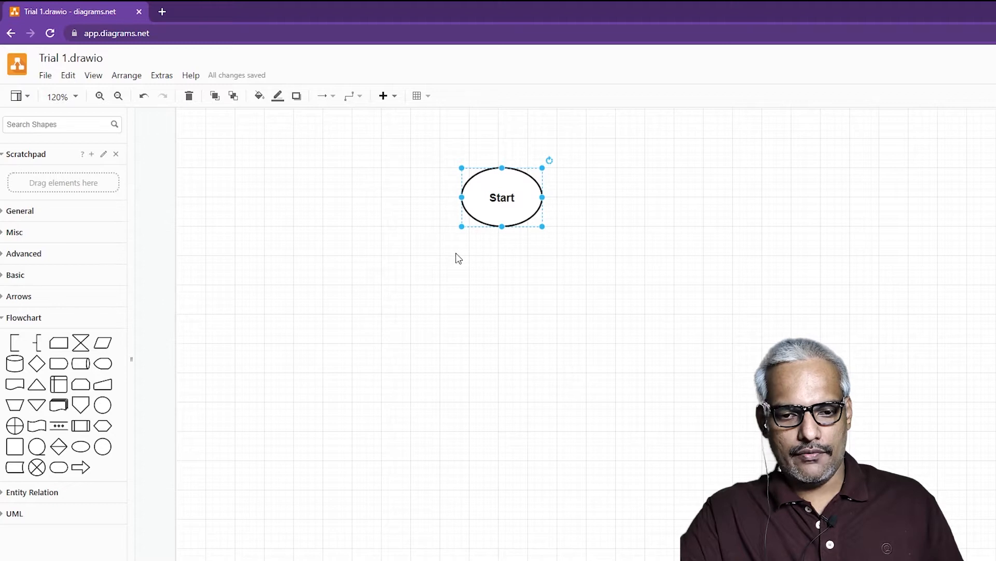
mouse_move(502, 209)
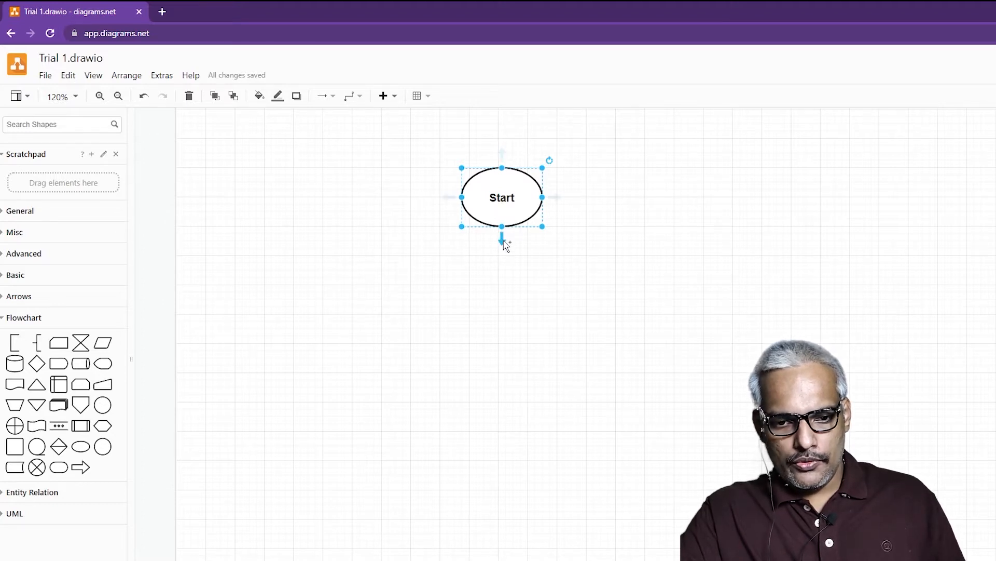
mouse_move(506, 246)
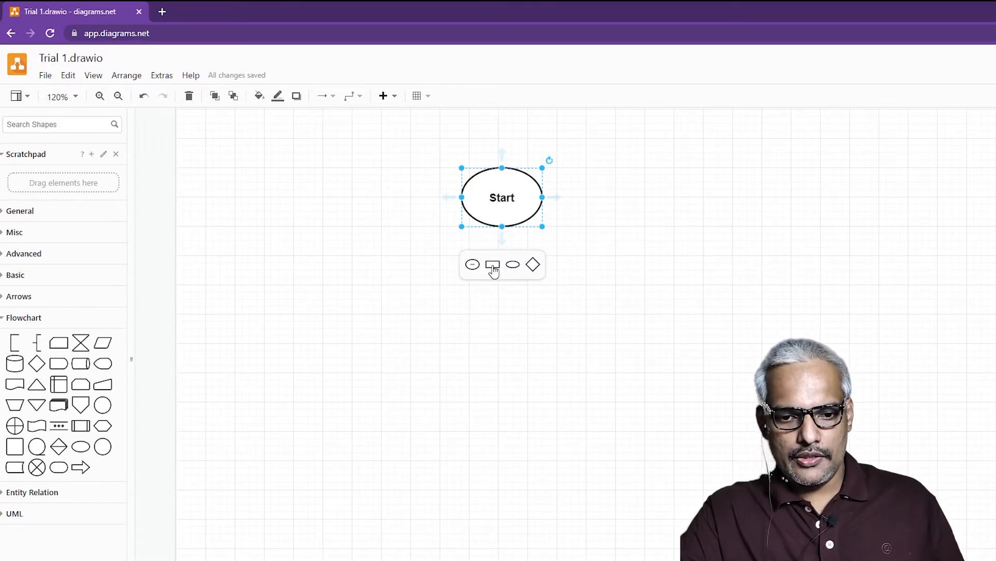
left_click(493, 267)
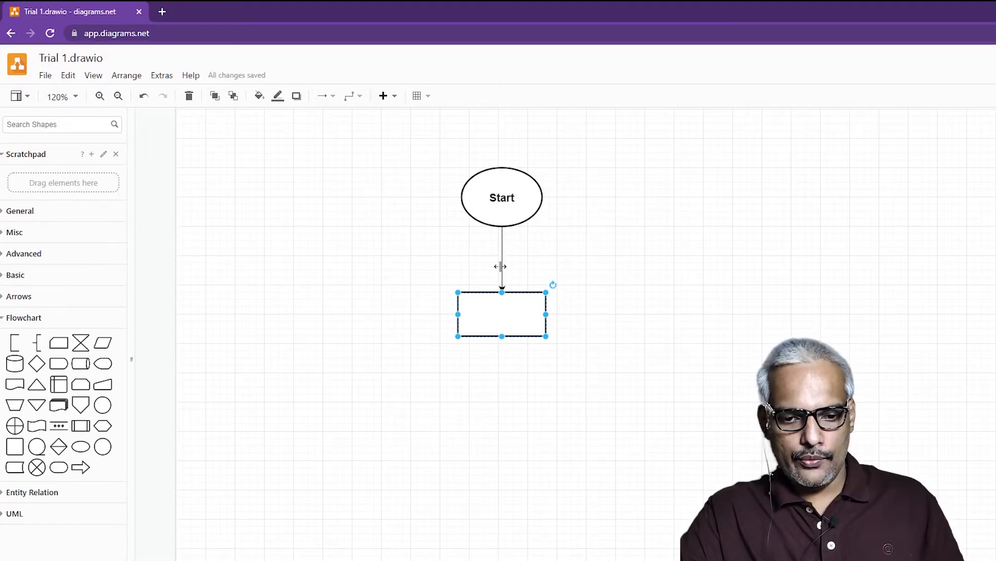
Step: Move the empty rectangle up toward the Start ellipse to shorten the connector between them
left_click(534, 260)
left_click(501, 249)
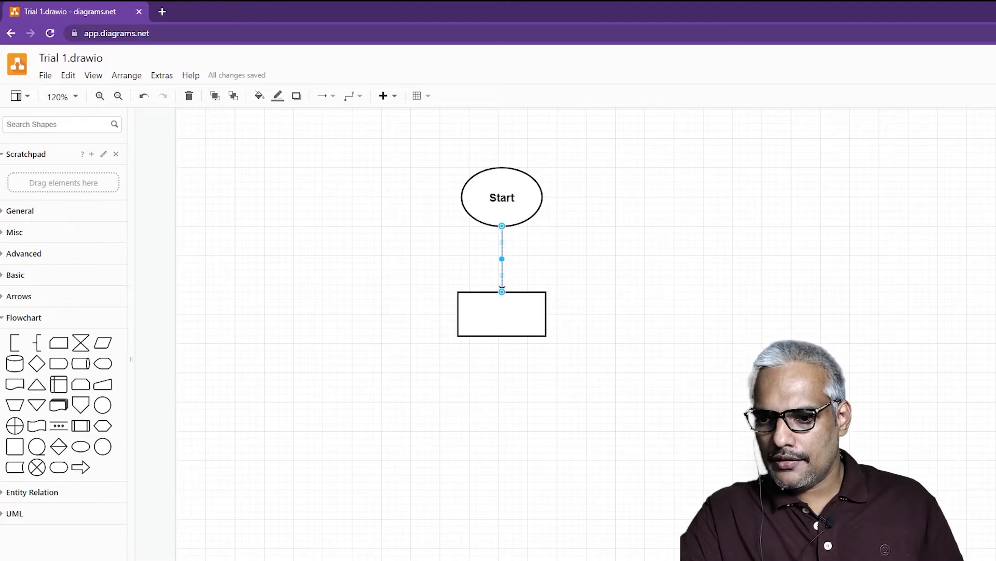
left_click_drag(502, 287, 502, 291)
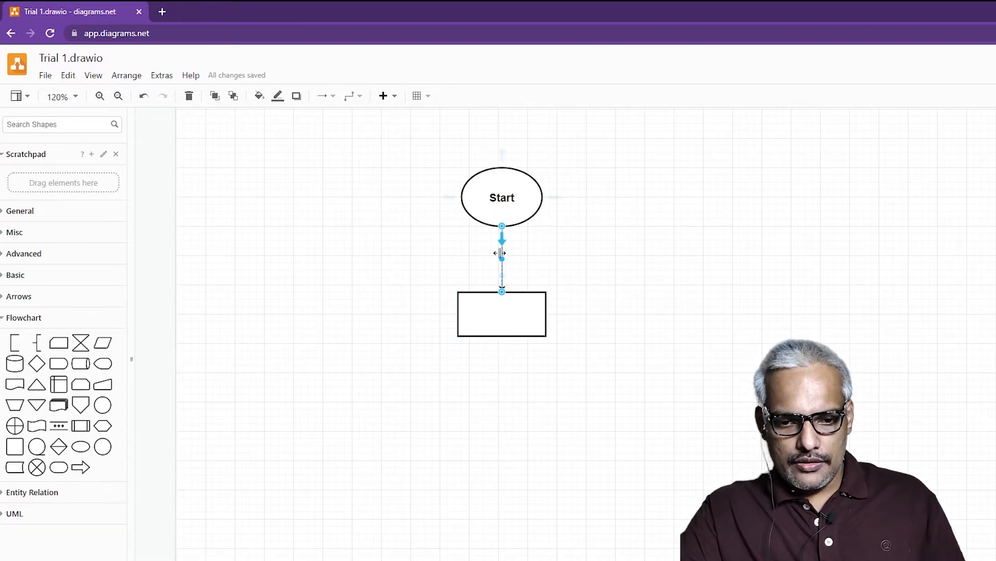
left_click_drag(500, 322, 501, 292)
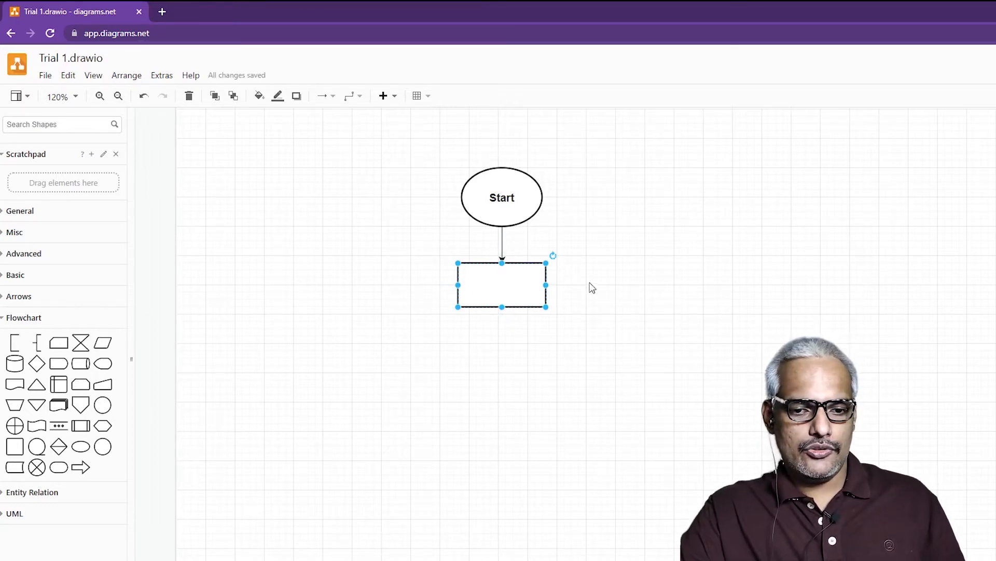
Step: Label the rectangle below Start as E1
double_click(515, 290)
type("E1")
left_click(621, 325)
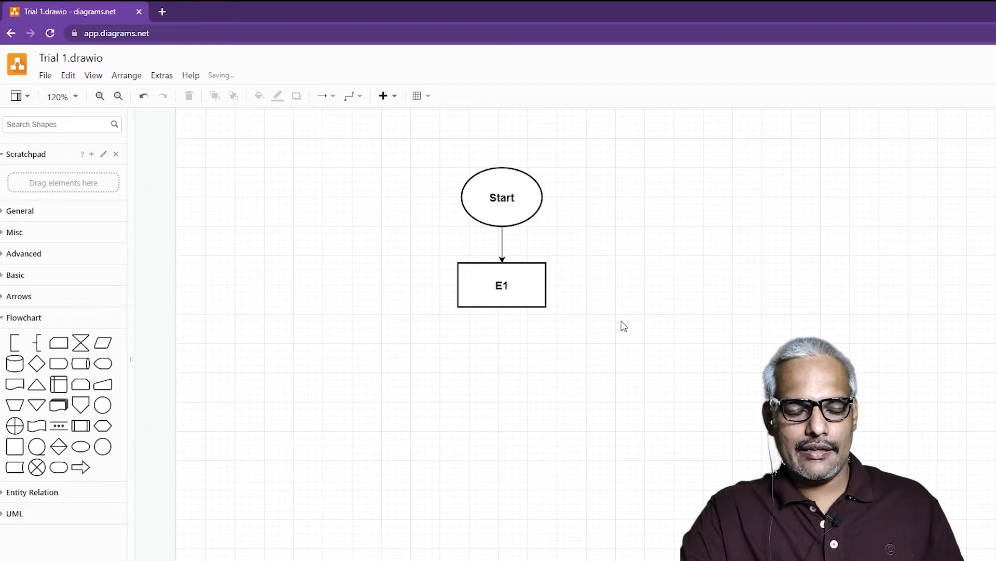
left_click(503, 296)
left_click(216, 348)
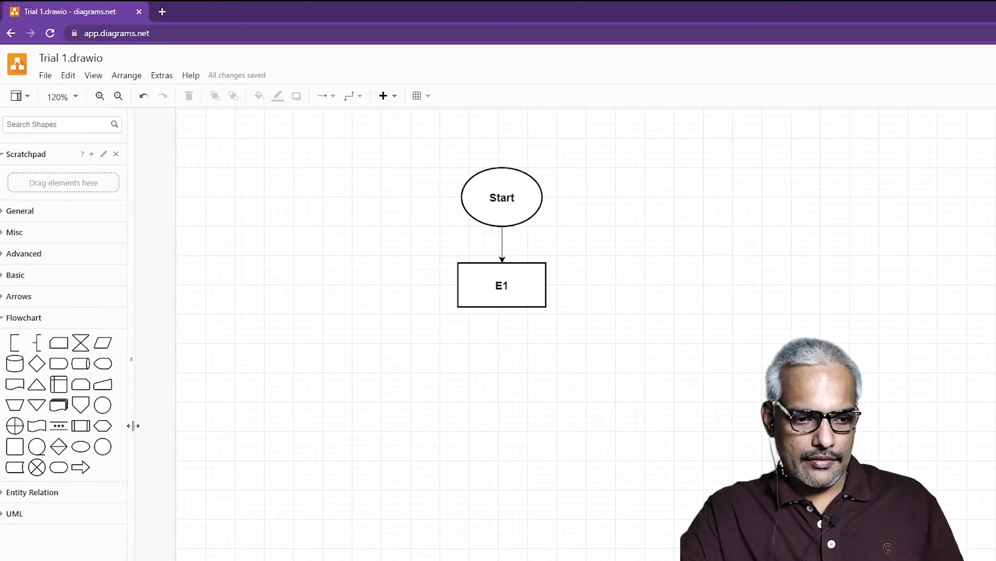
Step: Add a parallelogram from the Flowchart library, place it below the E1 rectangle and label it D1
mouse_move(100, 346)
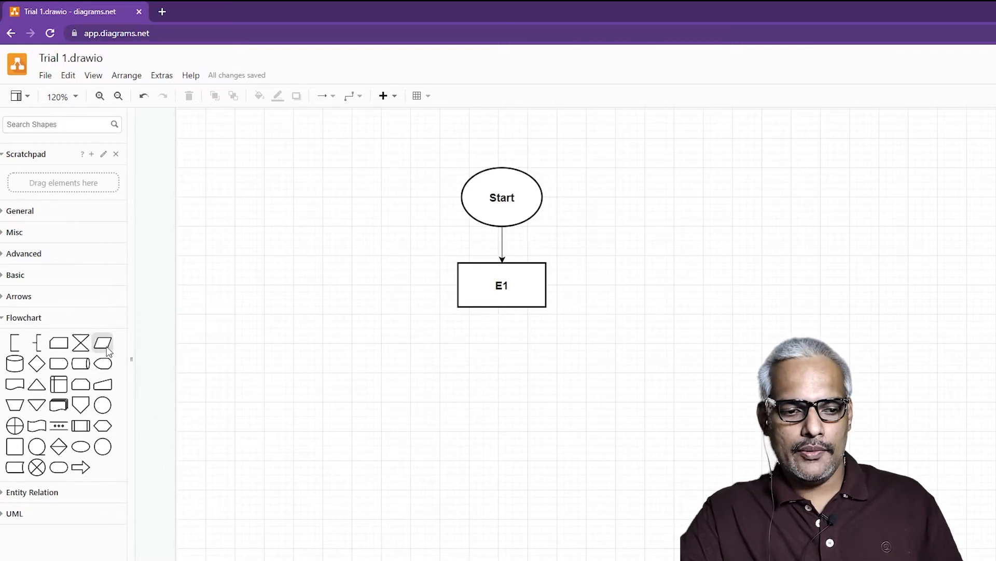
left_click(102, 347)
left_click_drag(576, 362, 498, 358)
double_click(498, 356)
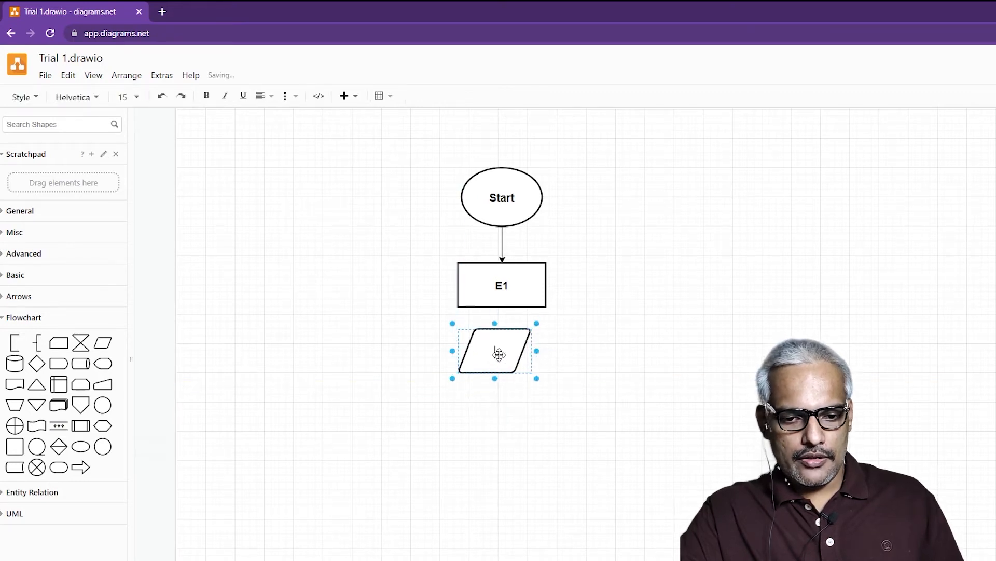
type("D1")
left_click(540, 427)
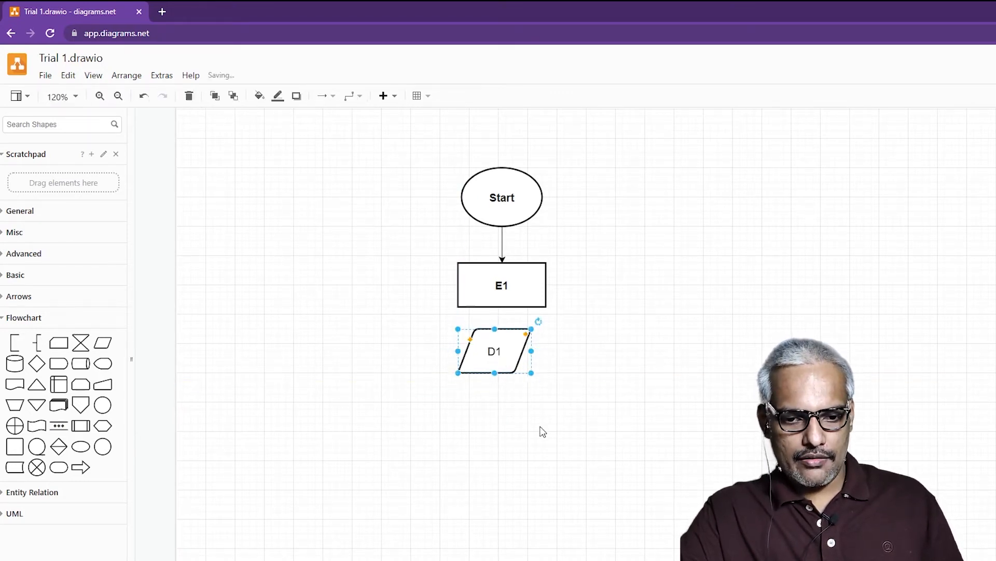
Step: Make the D1 label bold and shift the parallelogram slightly down to line it up beneath E1
double_click(497, 351)
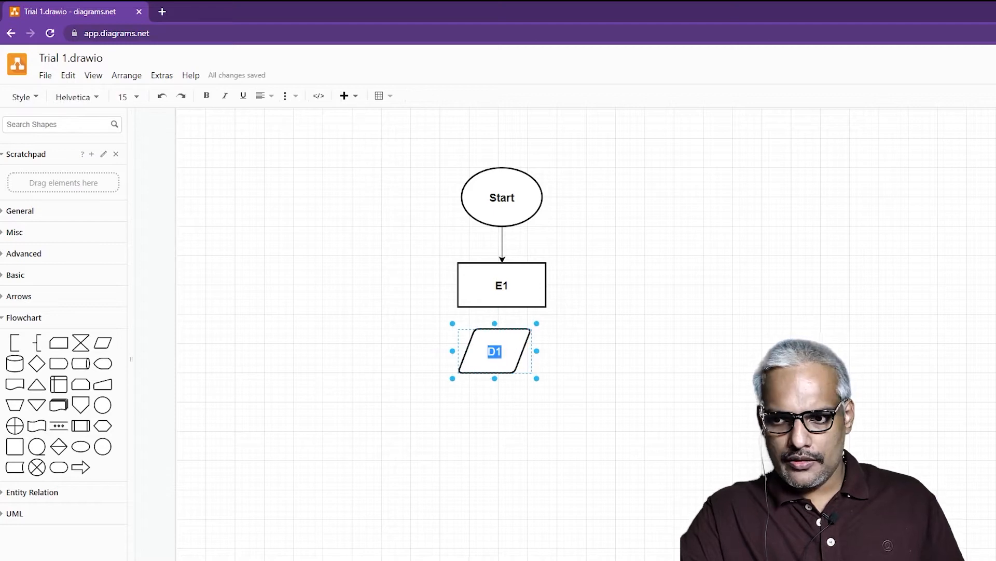
left_click(785, 278)
left_click_drag(506, 367, 511, 377)
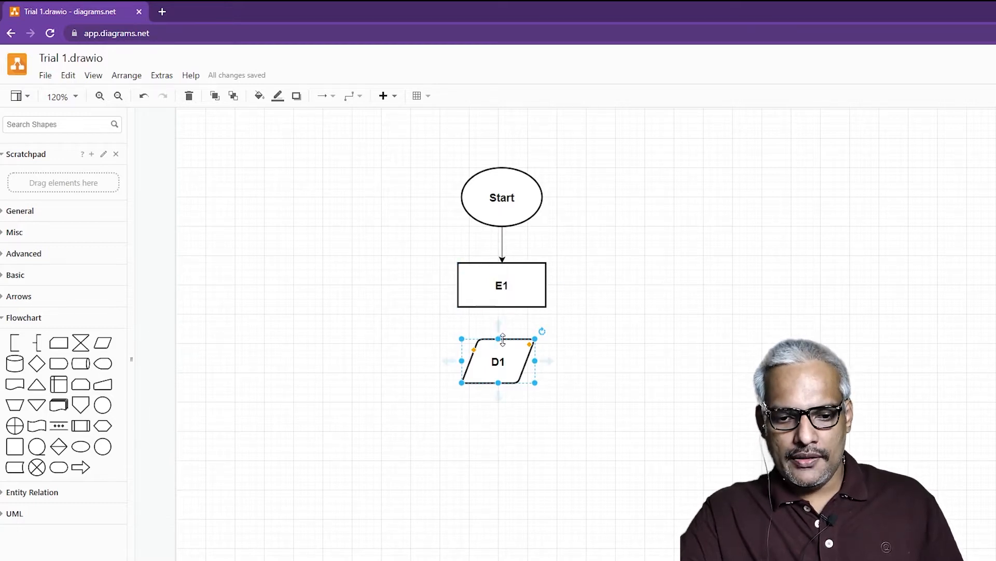
left_click(645, 314)
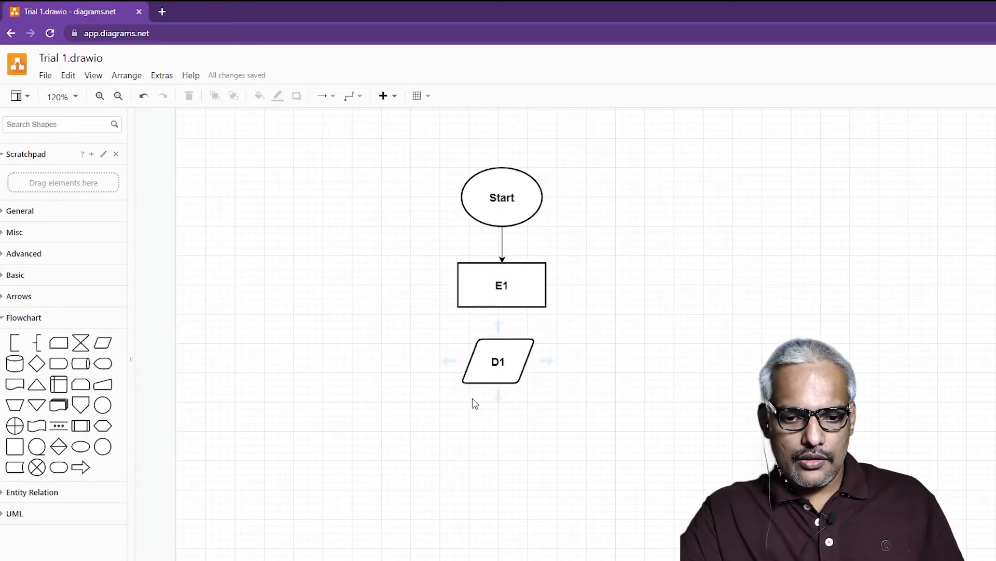
Step: Connect the E1 rectangle to the D1 parallelogram with an arrow and move D1 slightly lower
left_click(523, 292)
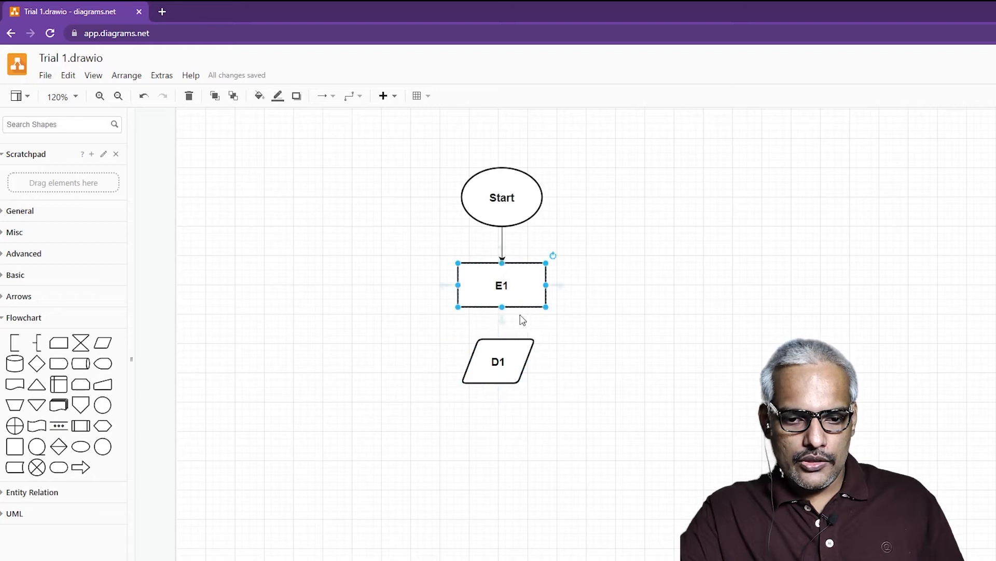
left_click(502, 325)
left_click_drag(502, 330, 501, 386)
left_click(543, 376)
left_click(630, 436)
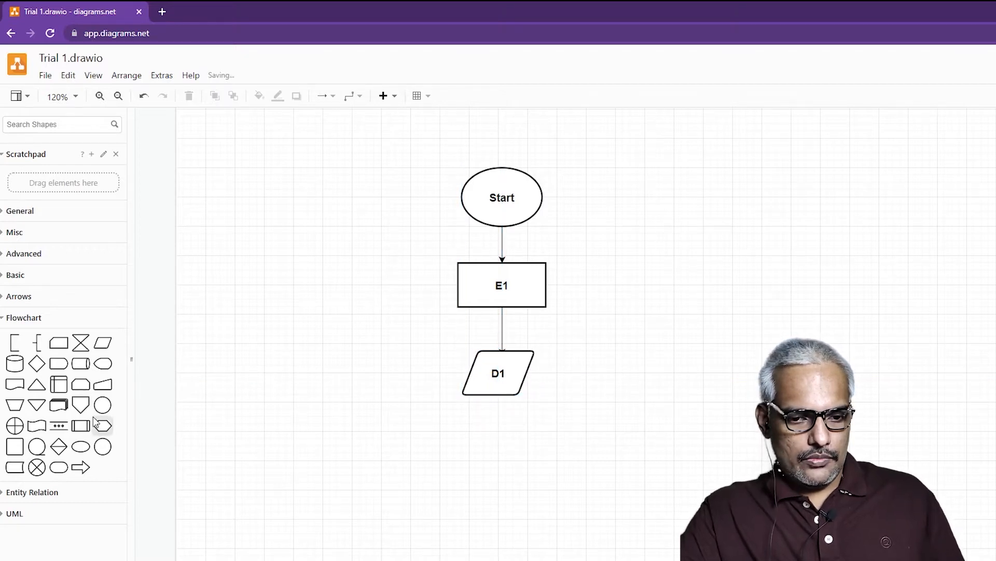
Step: Add a diamond connected below D1 and a rounded rectangle connected to the diamond's right side
mouse_move(499, 409)
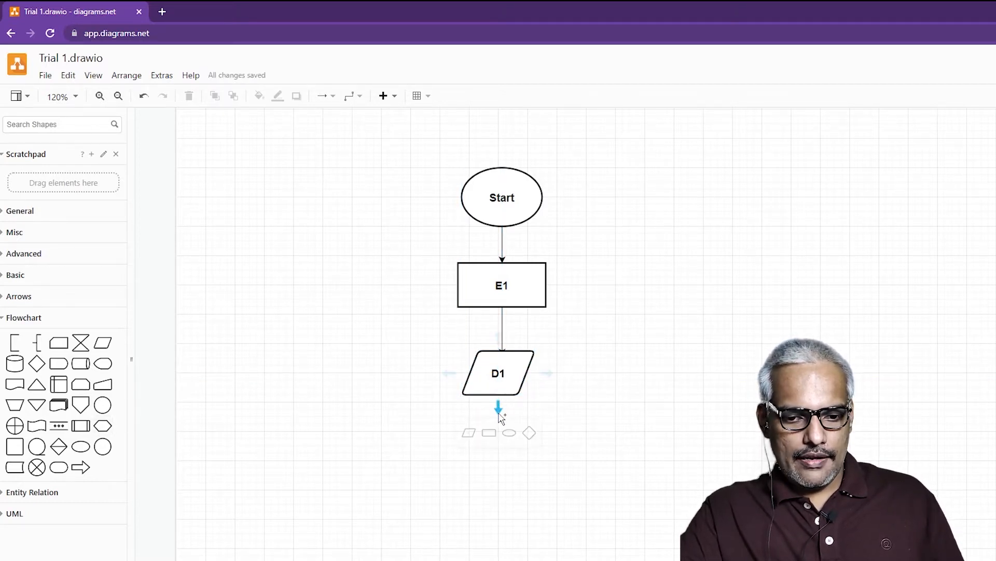
left_click(529, 433)
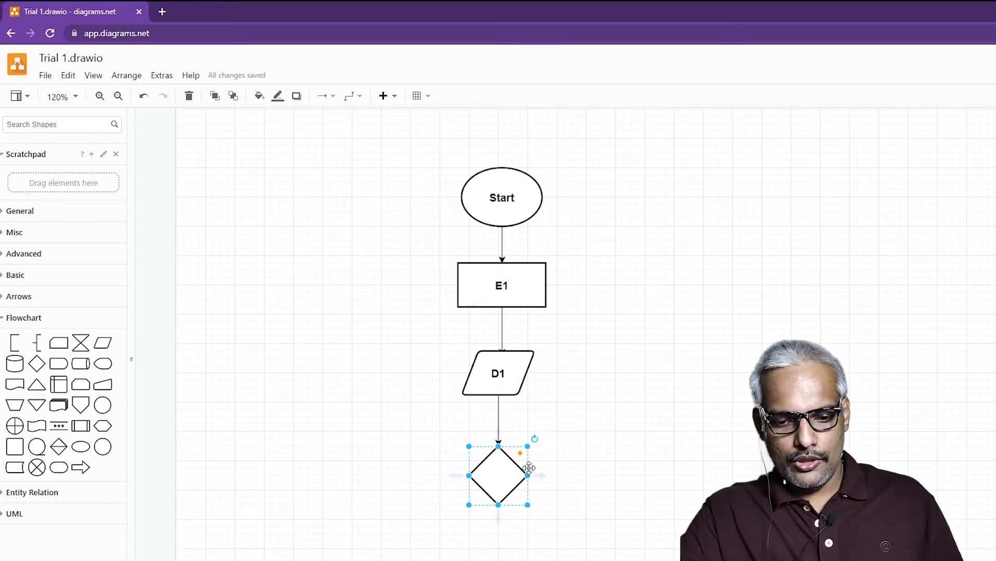
scroll(529, 468, "down", 2)
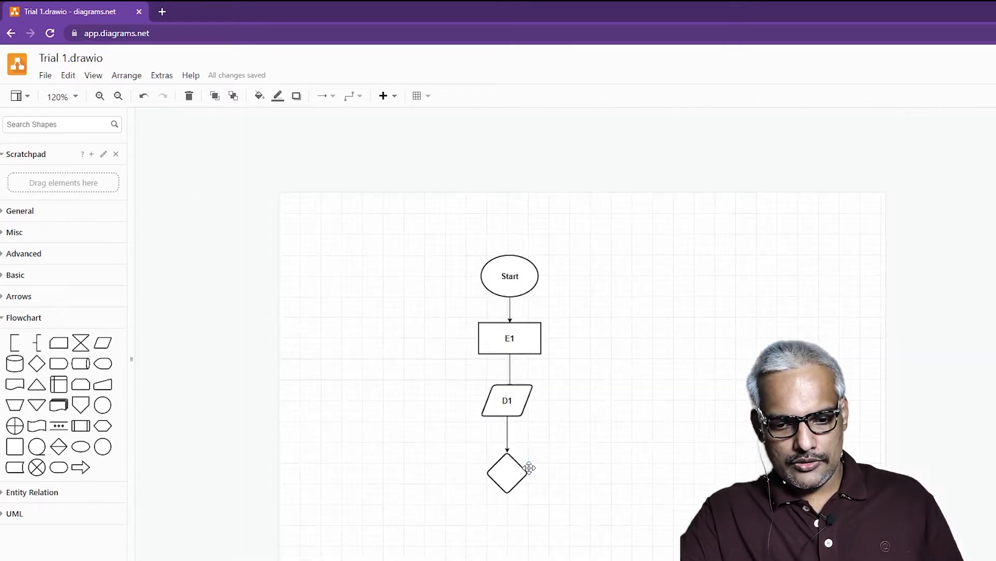
left_click(614, 470)
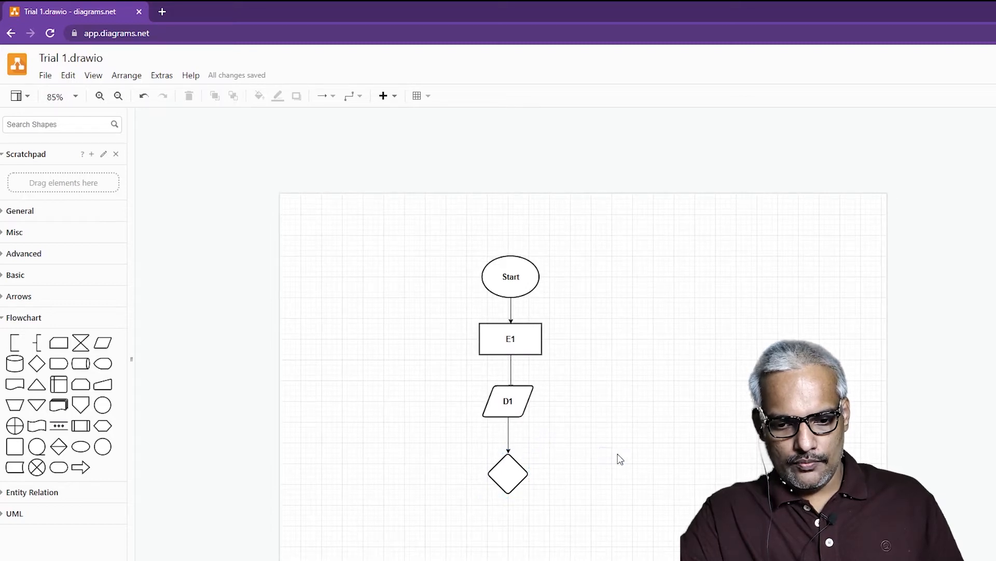
left_click_drag(618, 478, 580, 377)
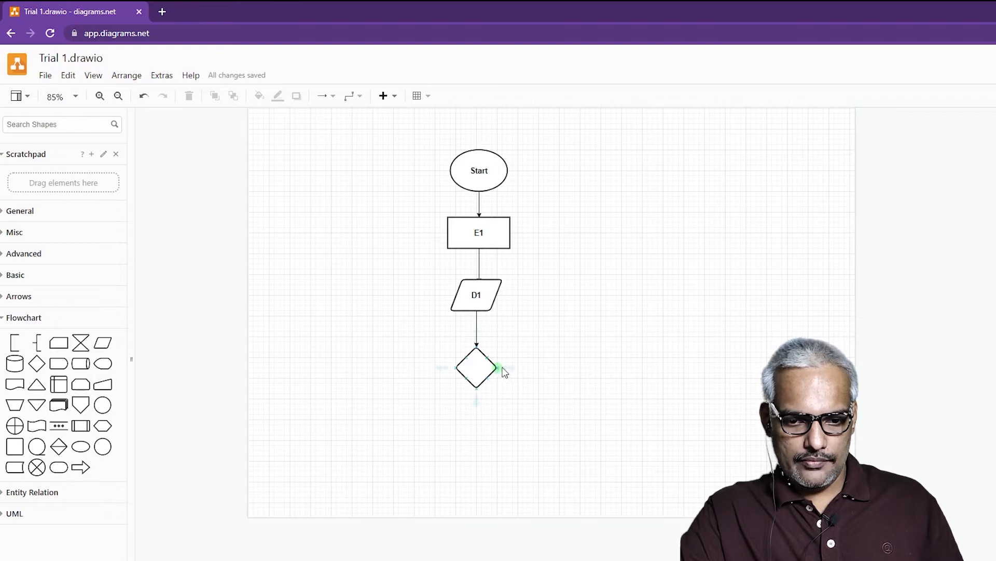
left_click(534, 363)
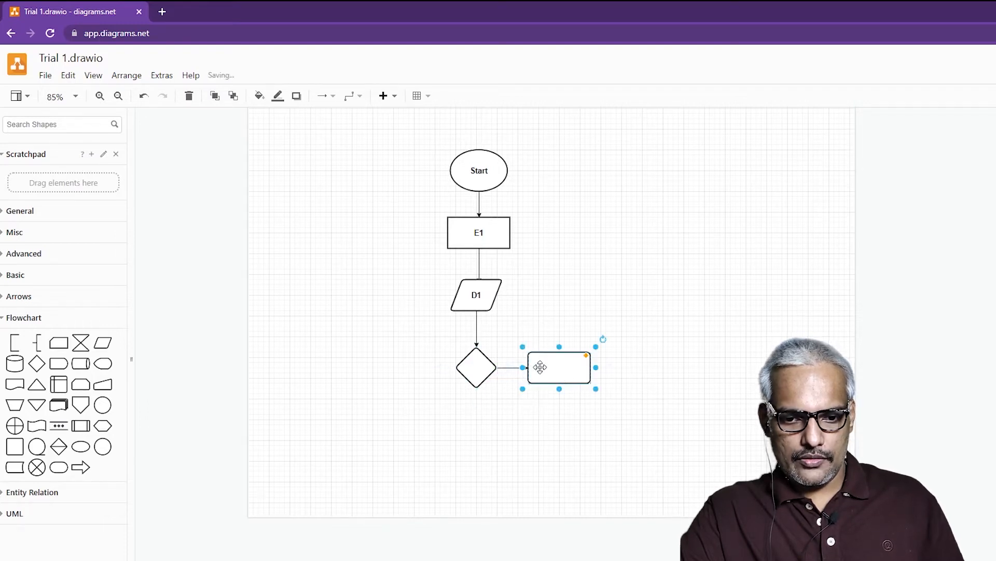
Step: Add a rounded rectangle connected below the diamond and label the rectangle on the diamond's right side E2
mouse_move(478, 401)
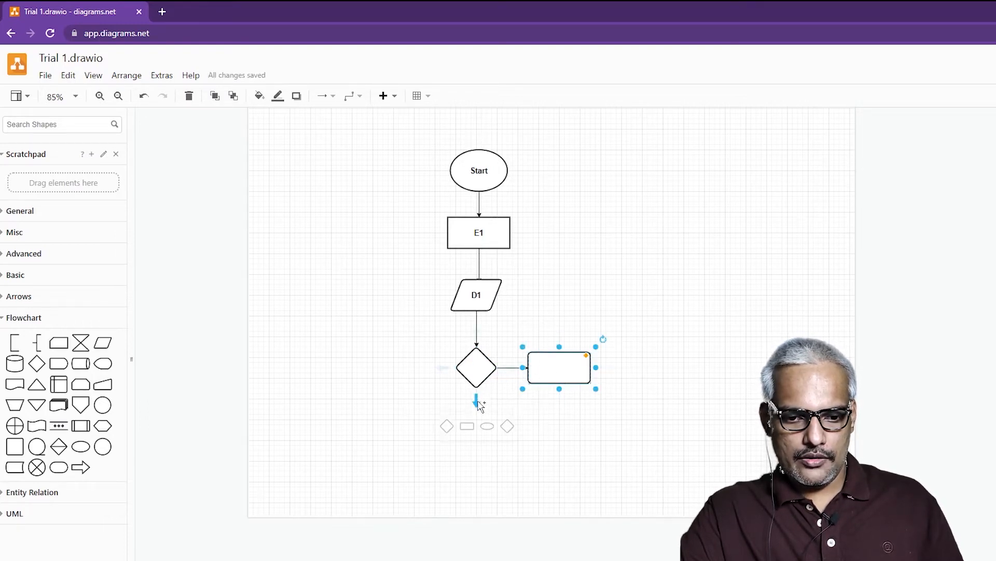
left_click(474, 430)
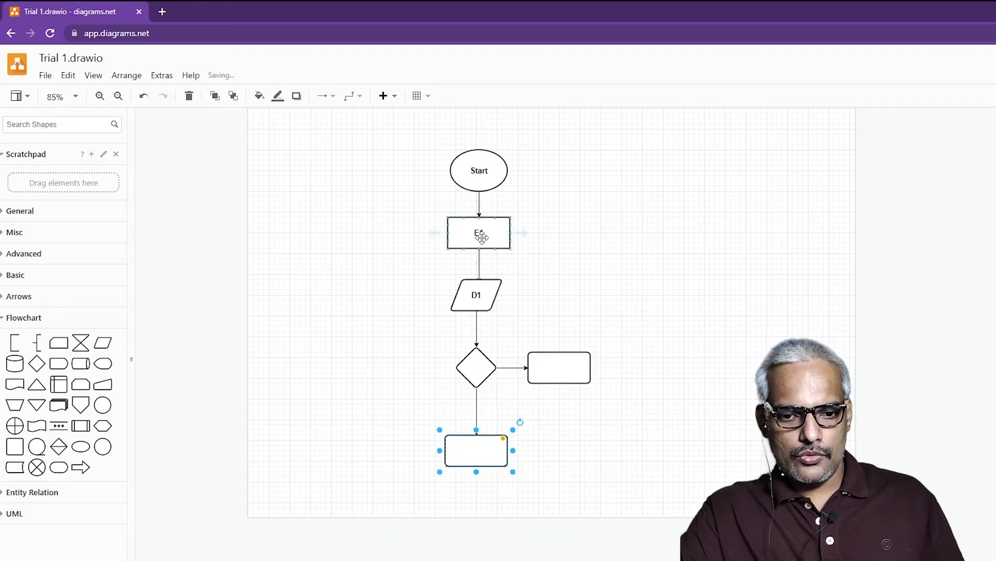
double_click(577, 371)
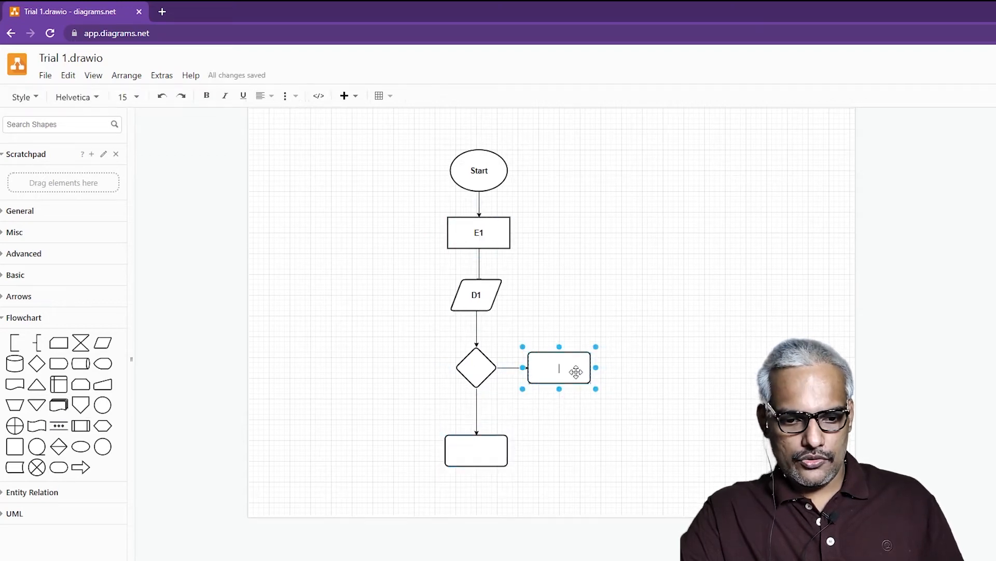
left_click(585, 431)
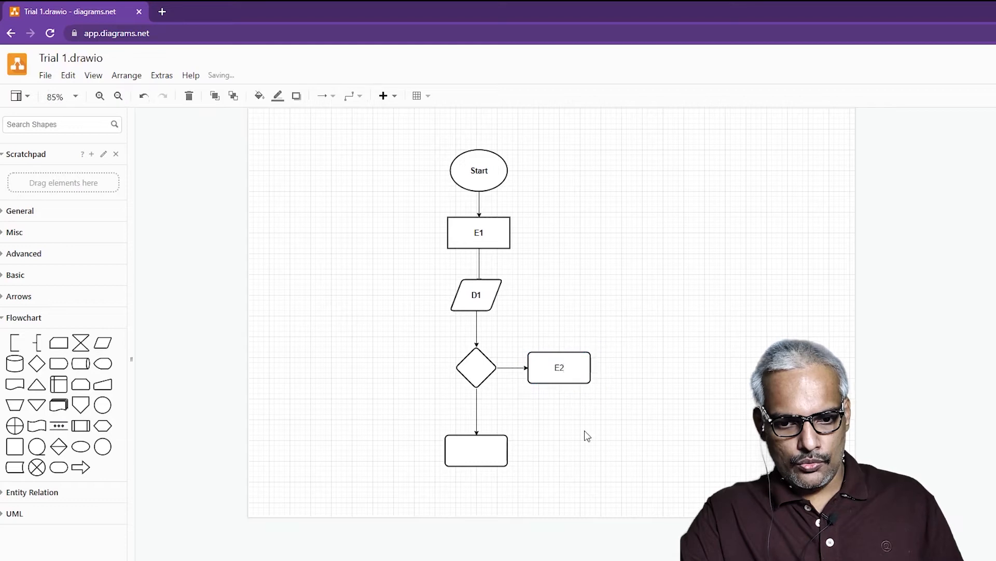
Step: Label the rounded rectangle below the diamond E3
double_click(477, 448)
type("E3")
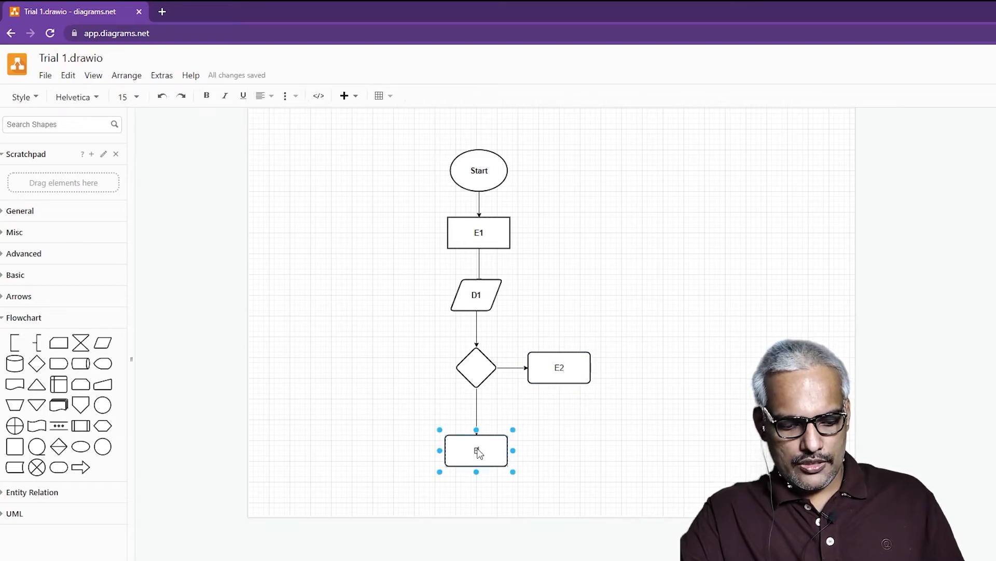
left_click(616, 470)
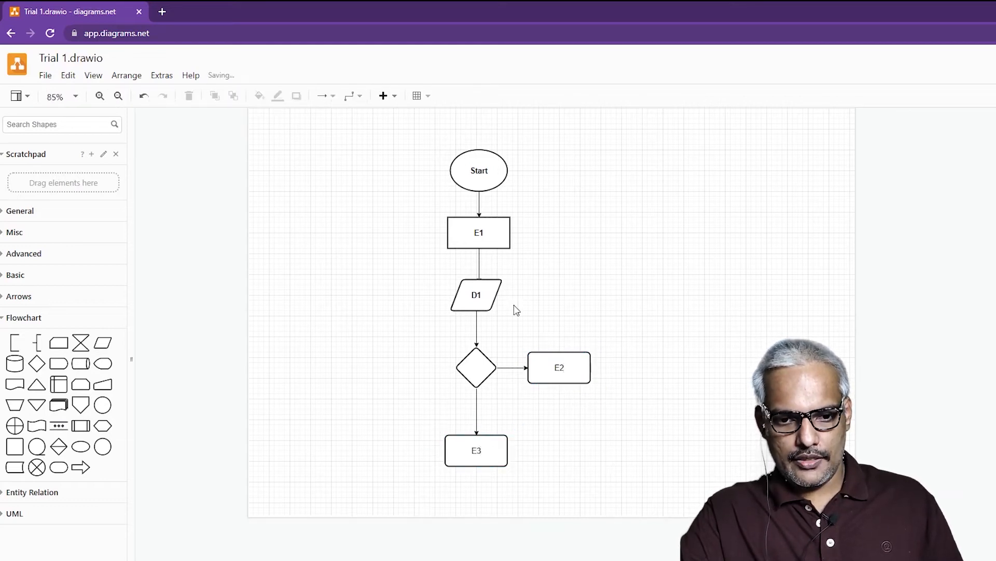
Step: Copy the style of the E1 rectangle and apply it to the E2 and E3 rectangles
left_click(476, 291)
left_click(476, 231)
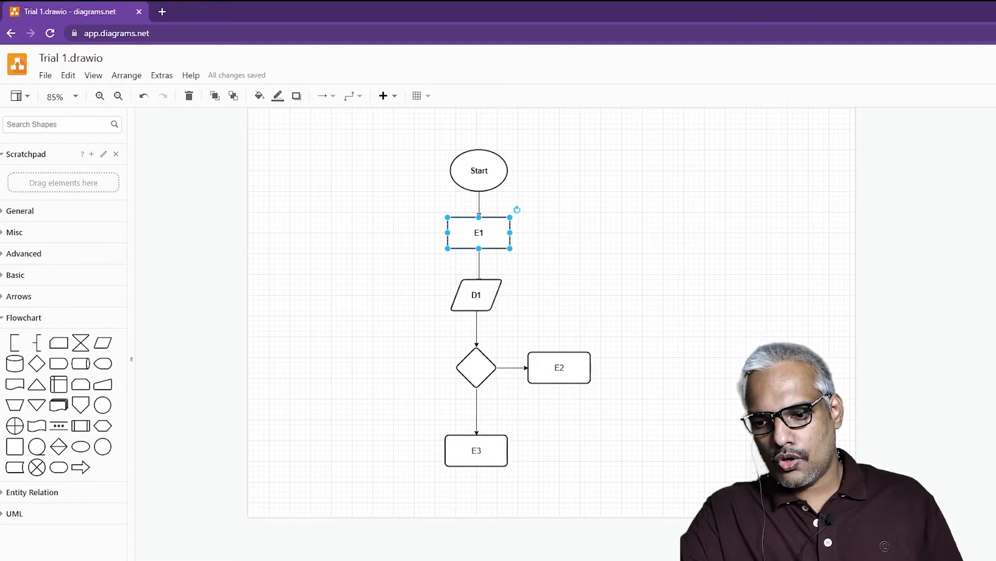
left_click(565, 370)
key("ctrl+shift+v")
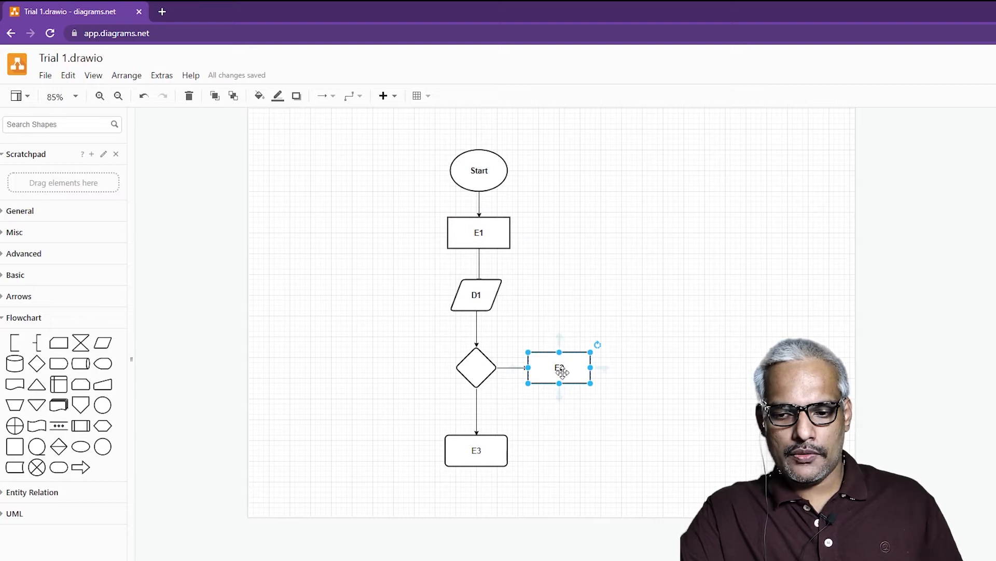
left_click(501, 441)
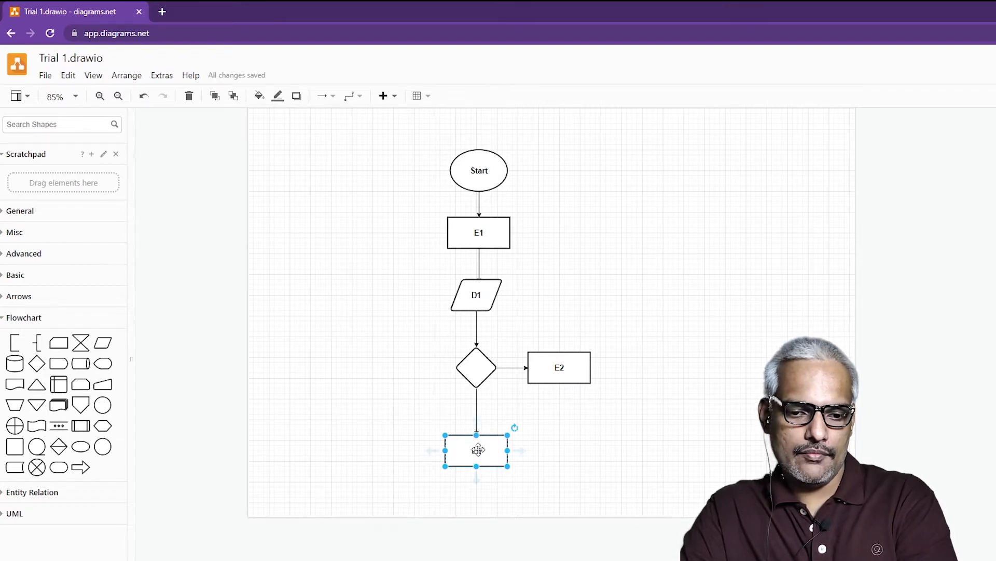
left_click(528, 418)
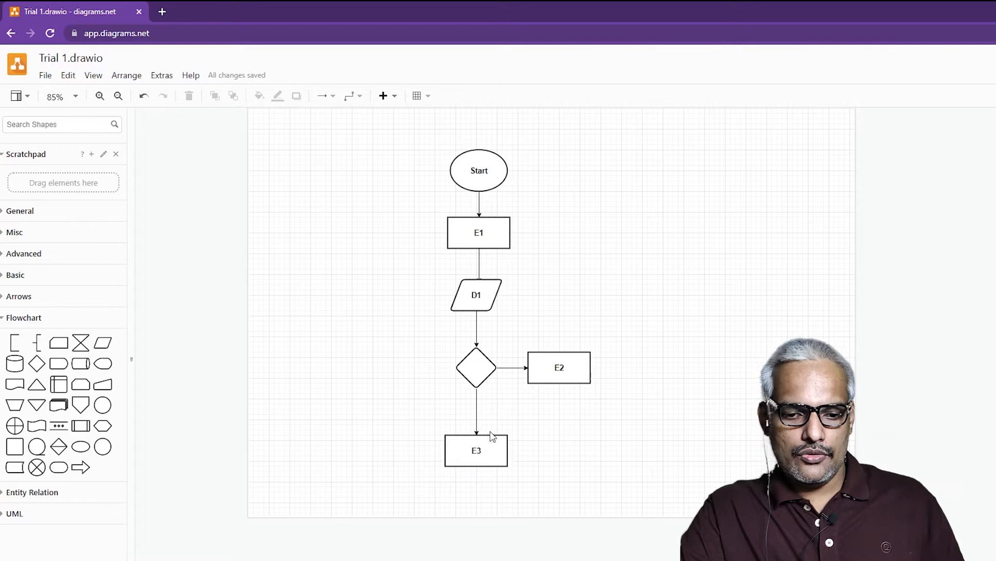
Step: Move E1, D1, the diamond, E2 and E3 upward to tighten the vertical spacing of the flowchart
left_click_drag(493, 454, 491, 427)
left_click_drag(480, 300, 475, 279)
left_click_drag(484, 234, 484, 220)
left_click_drag(480, 274, 477, 265)
left_click(479, 365)
left_click_drag(479, 365, 478, 328)
left_click_drag(559, 370, 555, 341)
left_click_drag(488, 424, 488, 388)
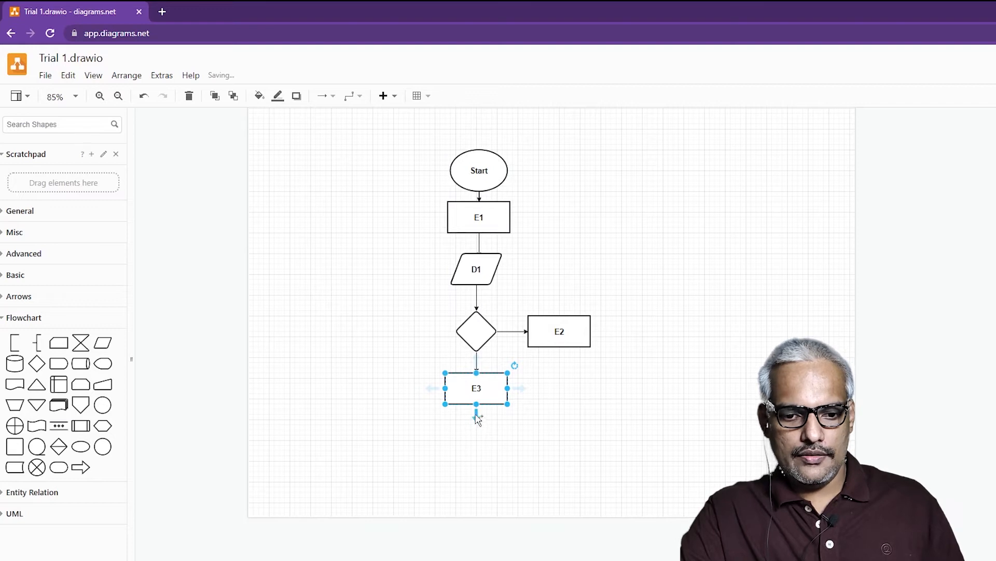
Step: Add a second diamond connected below E3 and move it up closer to E3
mouse_move(476, 418)
left_click(534, 419)
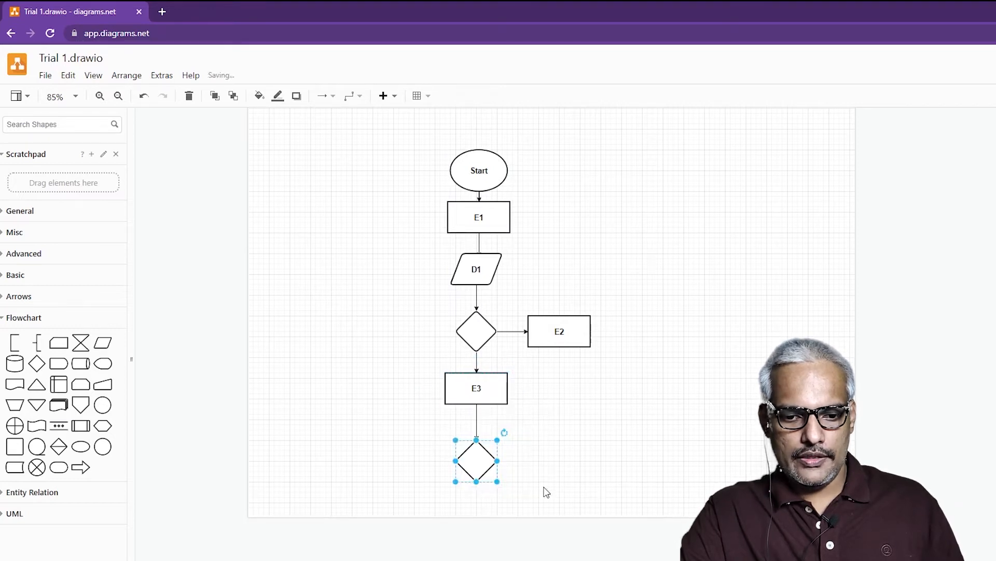
left_click_drag(465, 462, 469, 443)
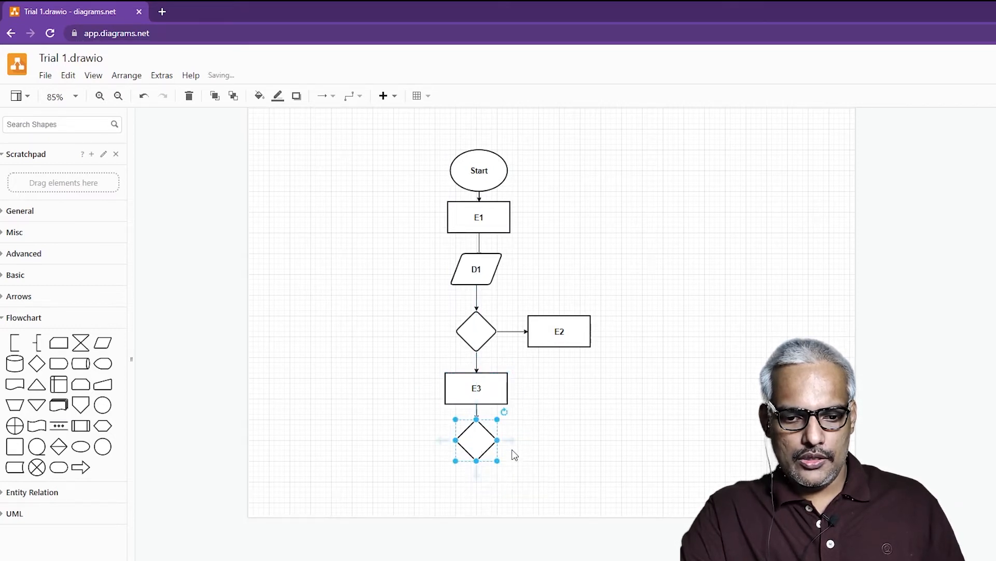
Step: Add a rectangle connected to the right side of the lower diamond and label it E4
left_click(534, 442)
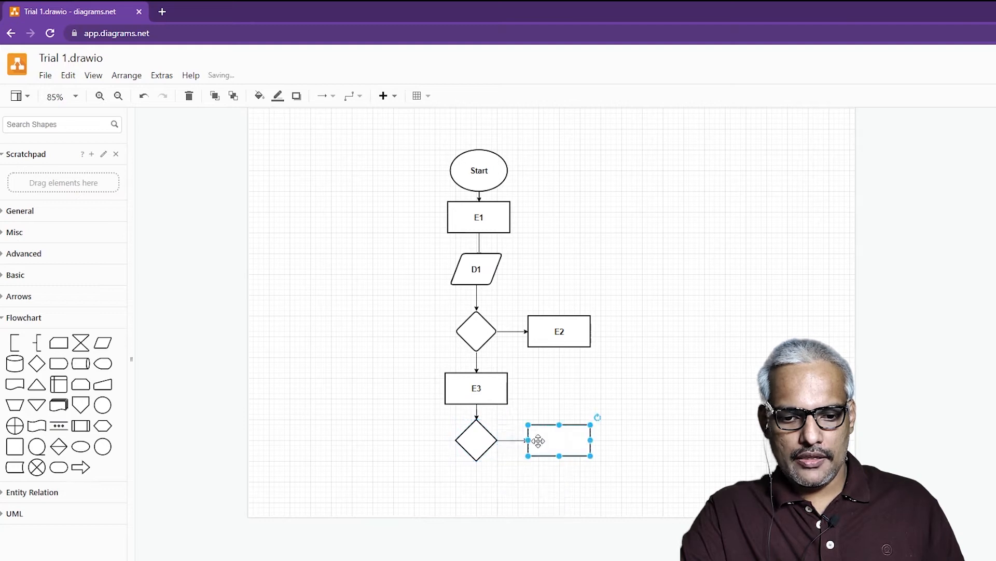
double_click(562, 441)
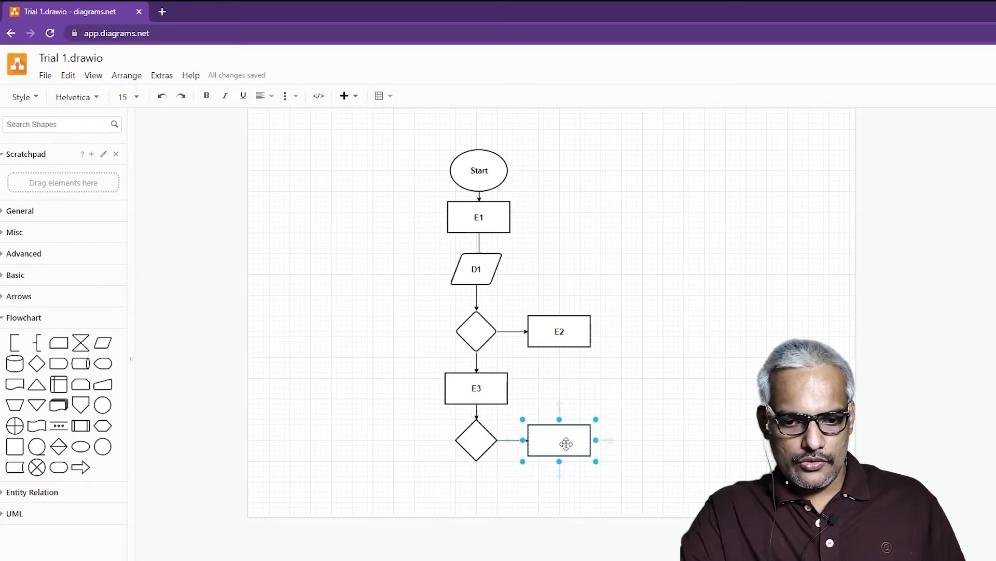
left_click(570, 494)
Step: Add a parallelogram labelled D2 below the lower diamond and connect the diamond to it with an arrow
mouse_move(478, 476)
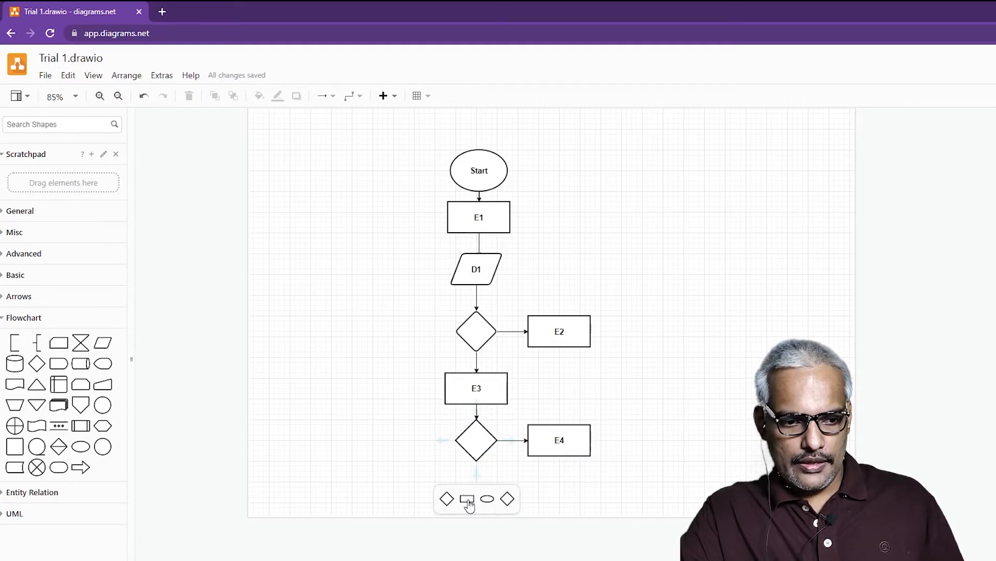
left_click(103, 343)
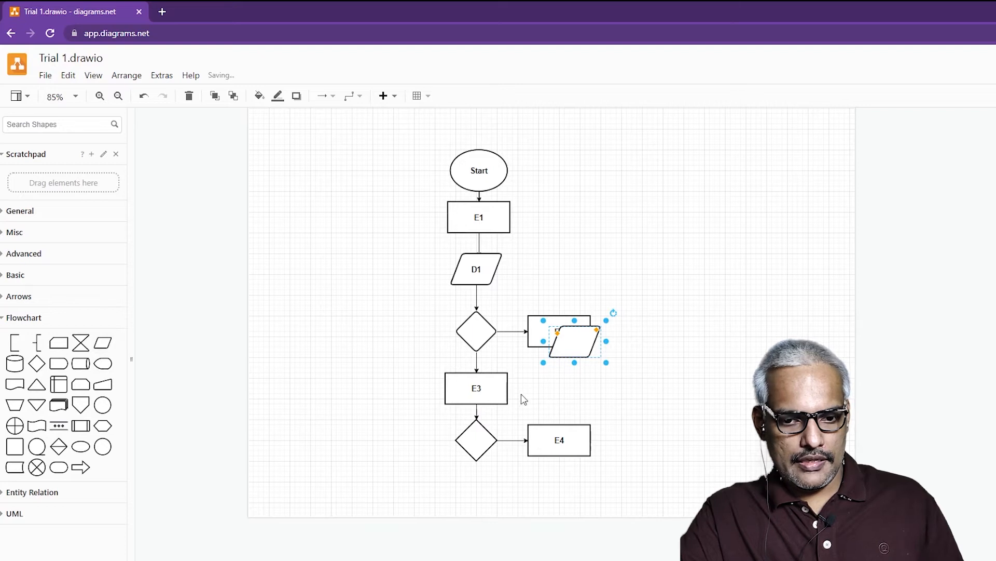
left_click_drag(573, 347, 477, 494)
double_click(477, 494)
type("D2")
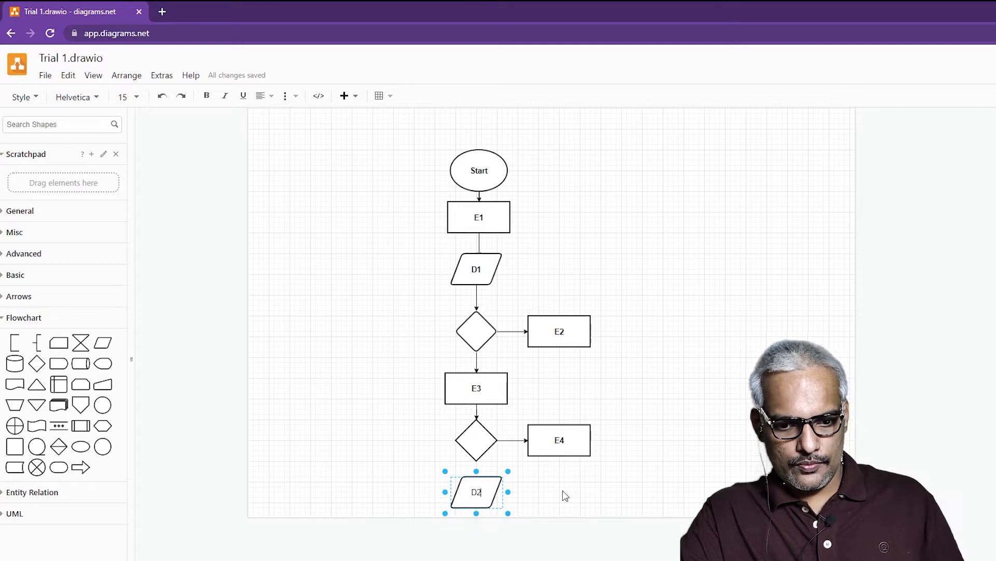
left_click(542, 490)
left_click(478, 474)
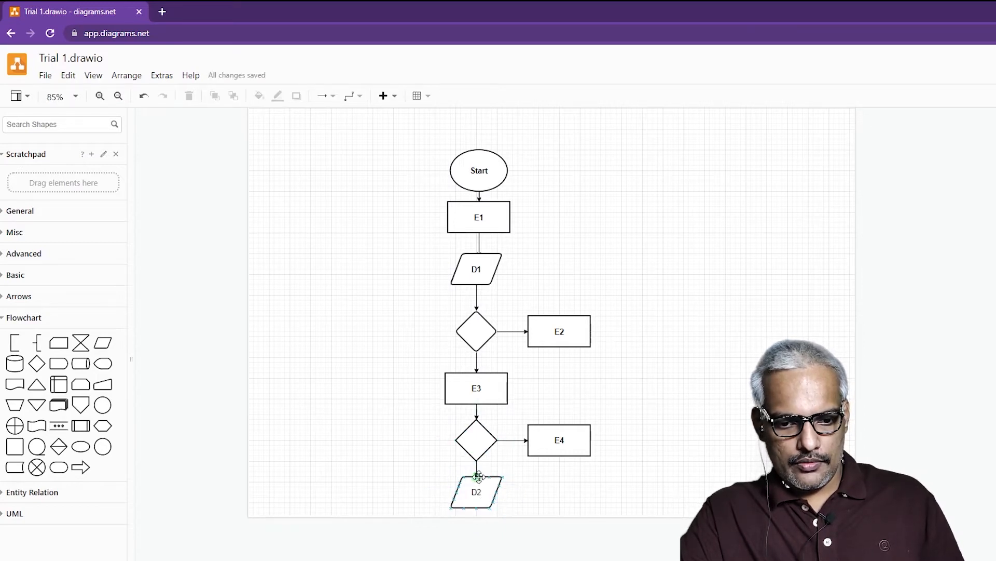
left_click(576, 488)
Step: Label both decision diamonds If
double_click(477, 330)
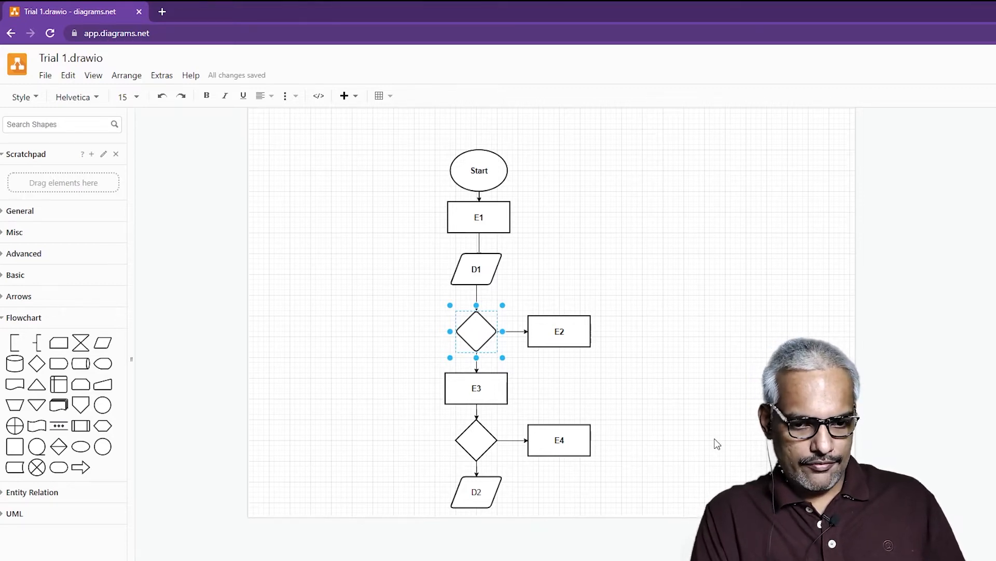
left_click(477, 440)
type("I")
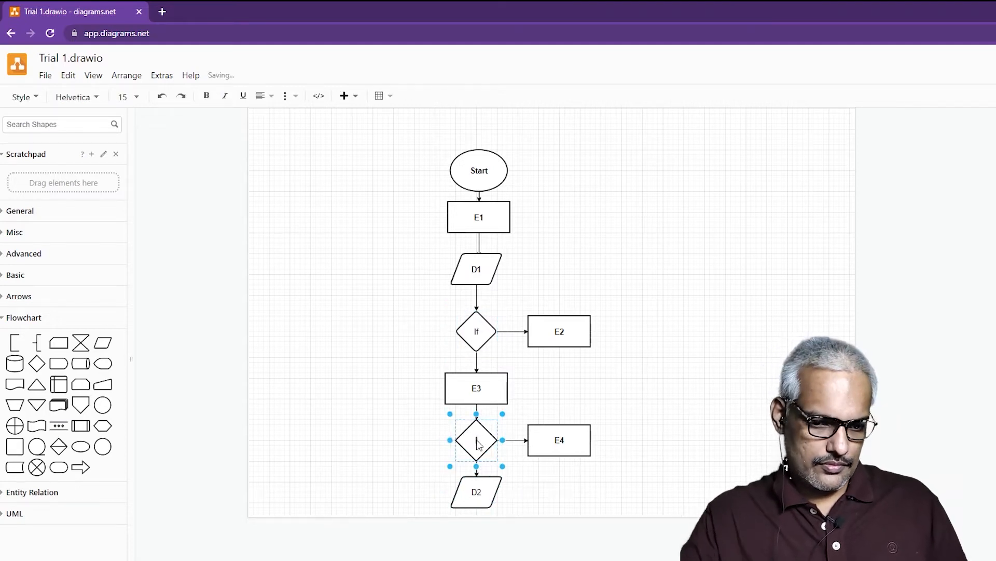
type("f")
left_click(653, 407)
left_click(653, 408)
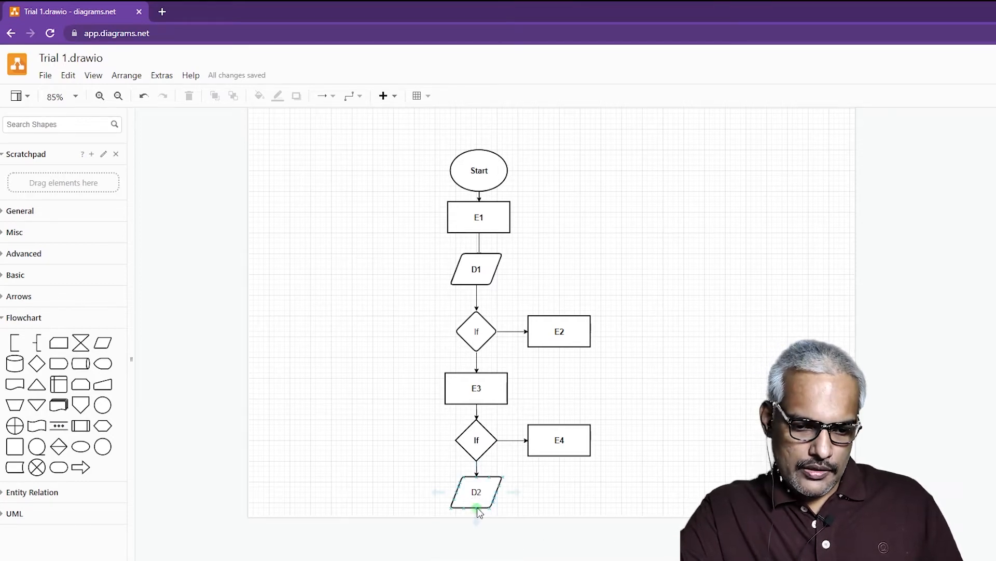
Step: Add an ellipse connected below the D2 parallelogram and label it End
mouse_move(478, 525)
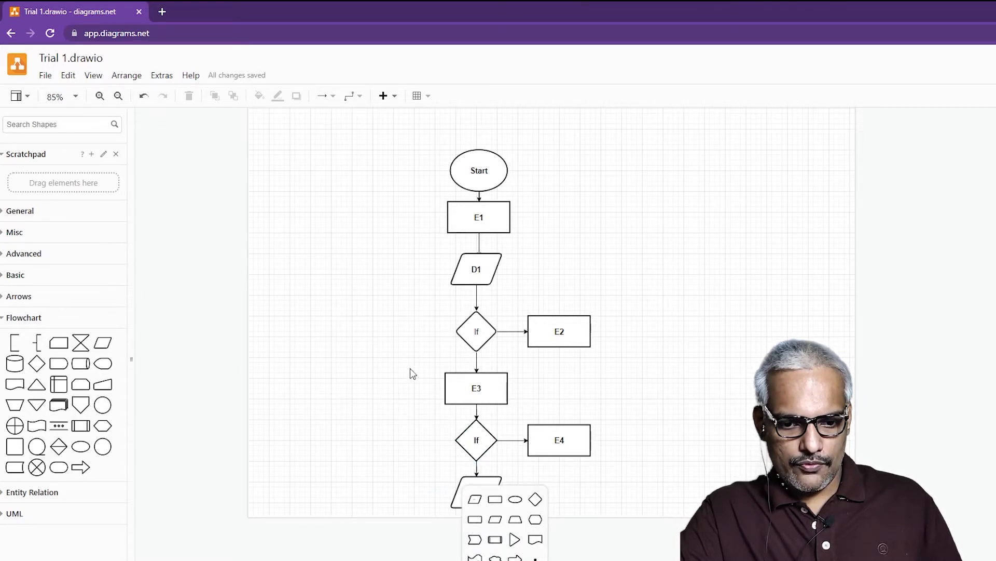
left_click(515, 501)
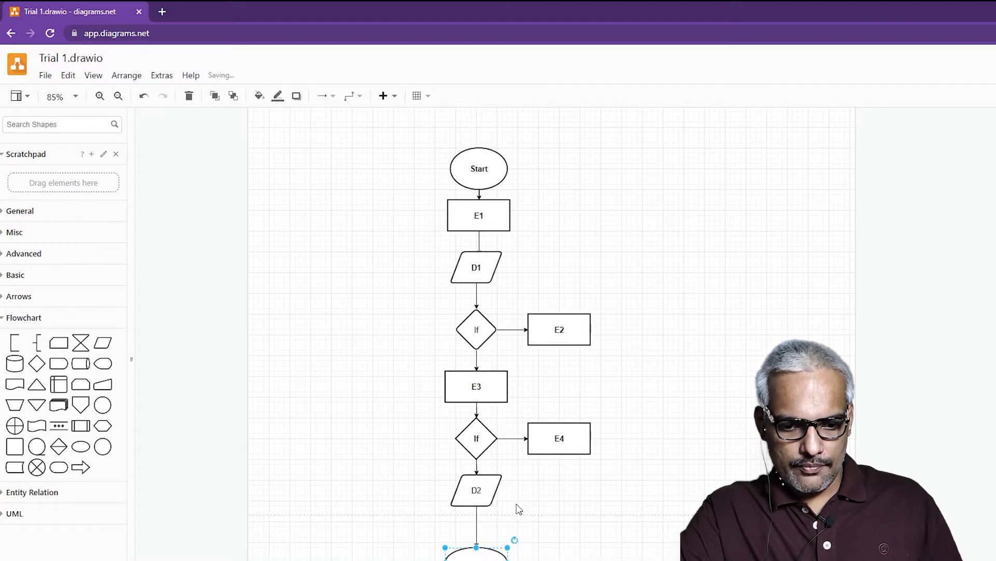
scroll(529, 474, "down", 2)
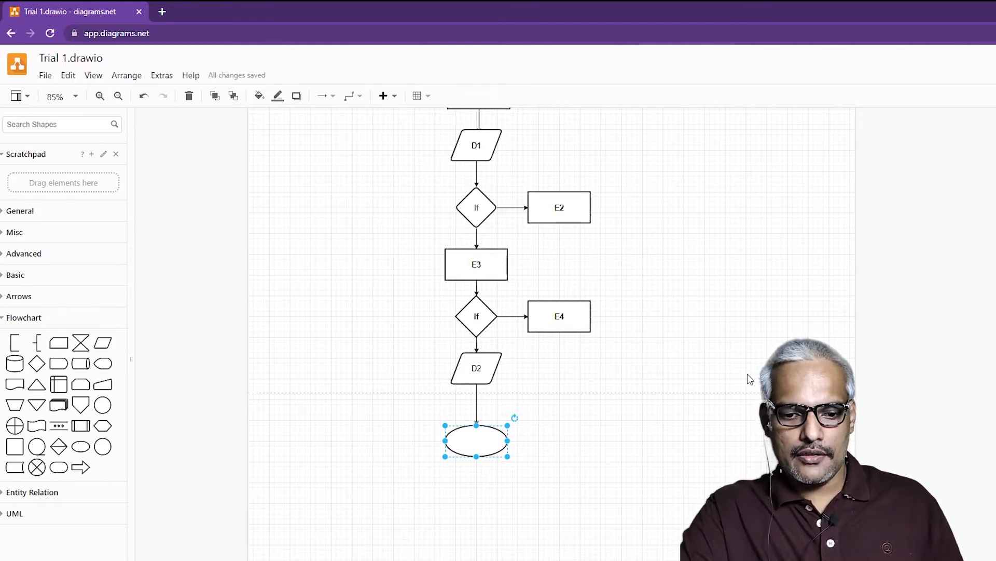
double_click(479, 440)
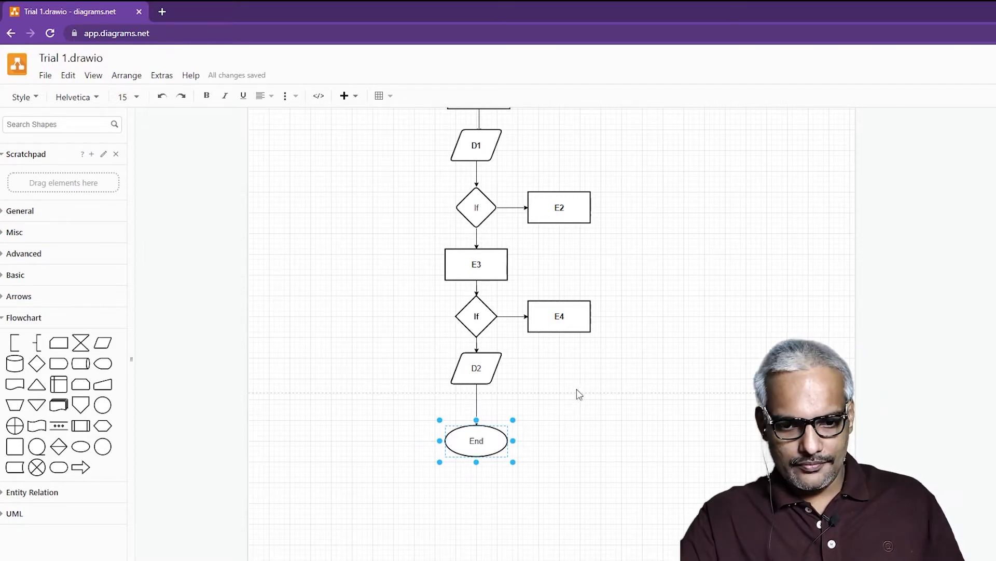
left_click(590, 384)
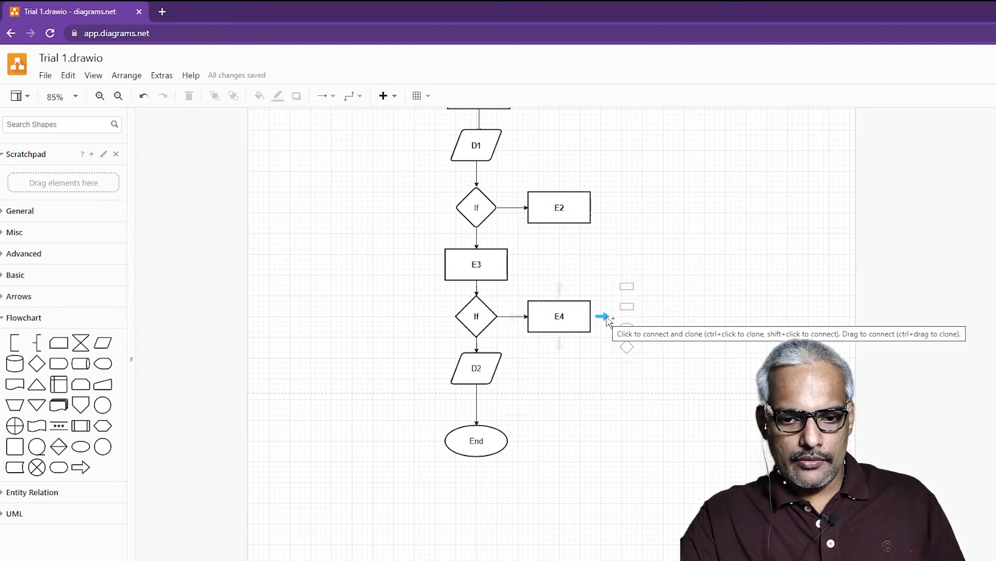
Step: Add an ellipse connected to the right side of E4 and label it End
left_click(627, 328)
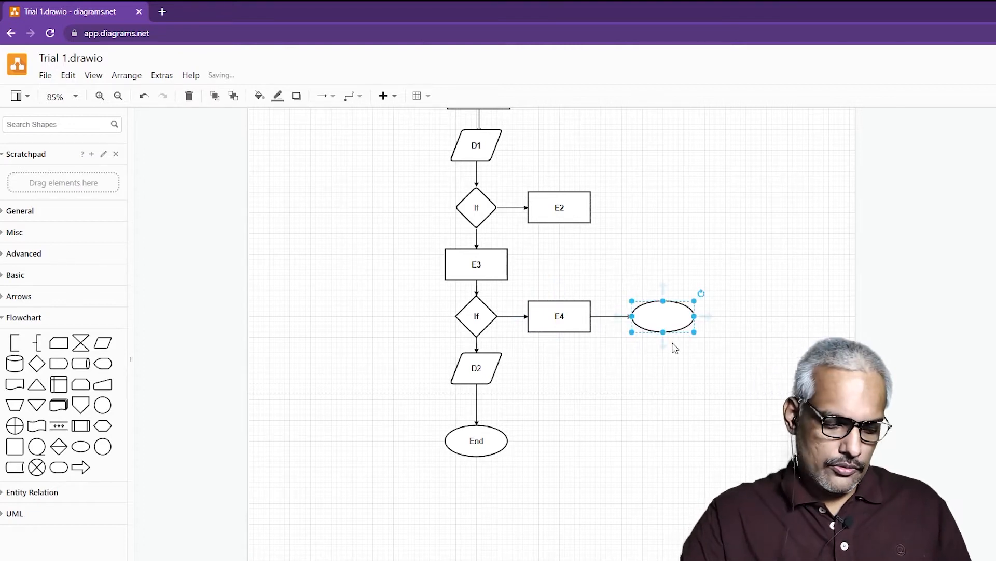
type("End")
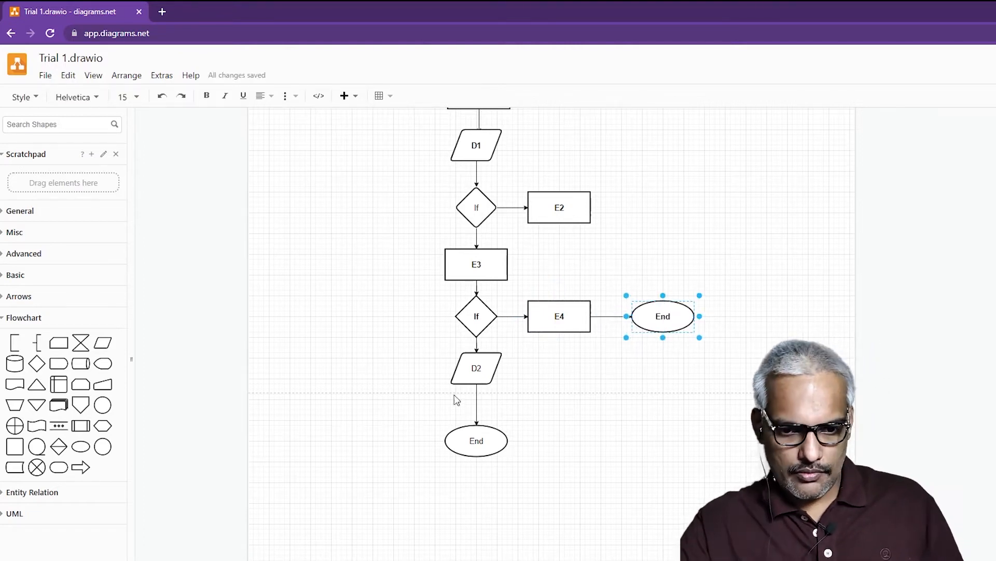
left_click(595, 392)
Step: Connect E2 back to the right side of E1 with an arrow and route its line out from E2's right side
scroll(602, 342, "up", 4)
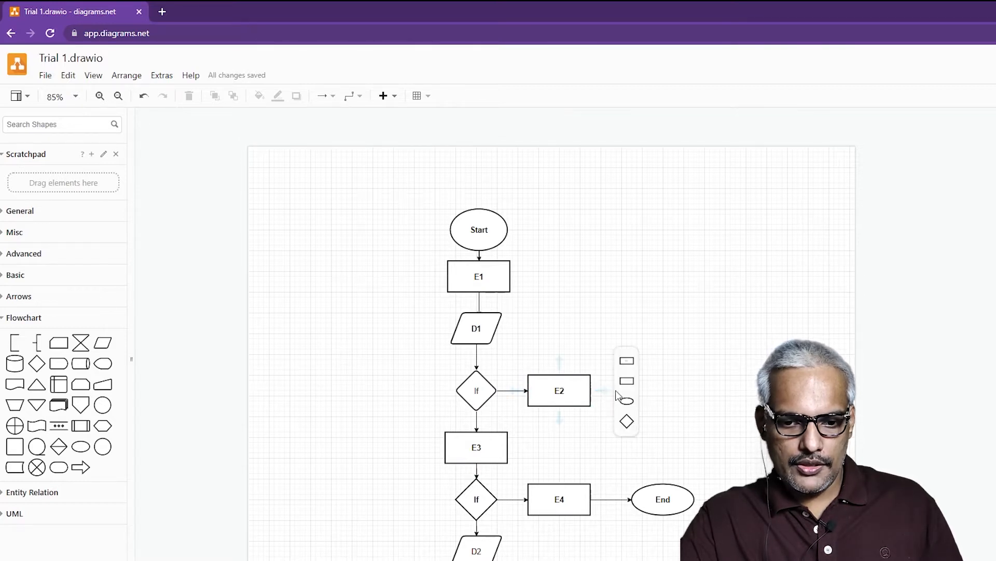
left_click_drag(548, 308, 510, 276)
left_click_drag(519, 340, 601, 344)
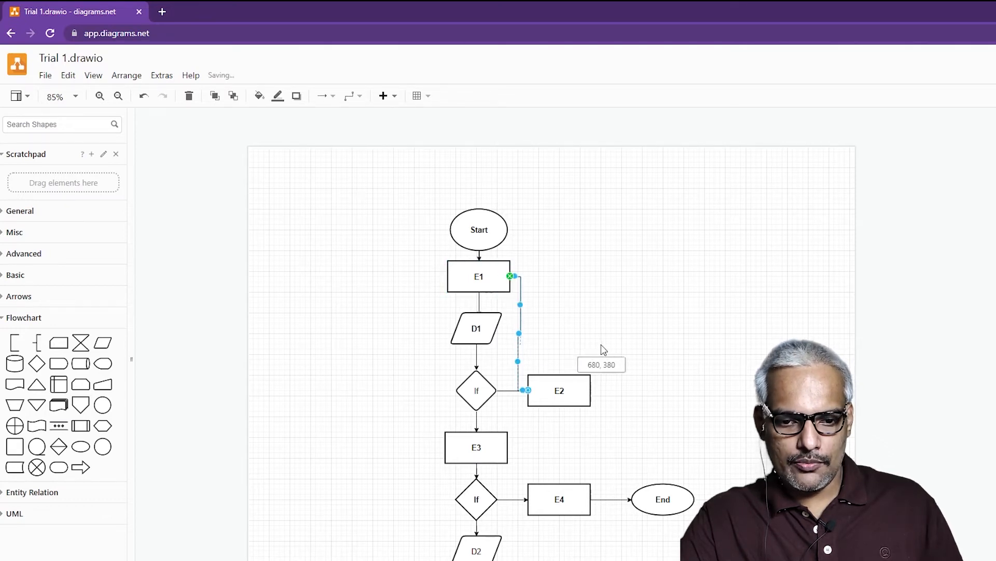
left_click_drag(520, 311, 617, 325)
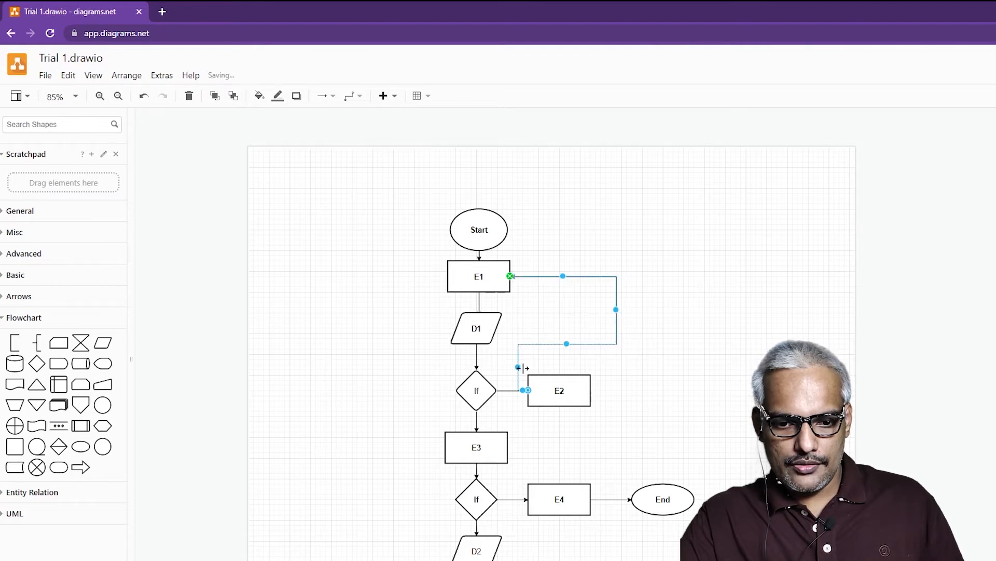
left_click_drag(519, 367, 618, 385)
key("Escape")
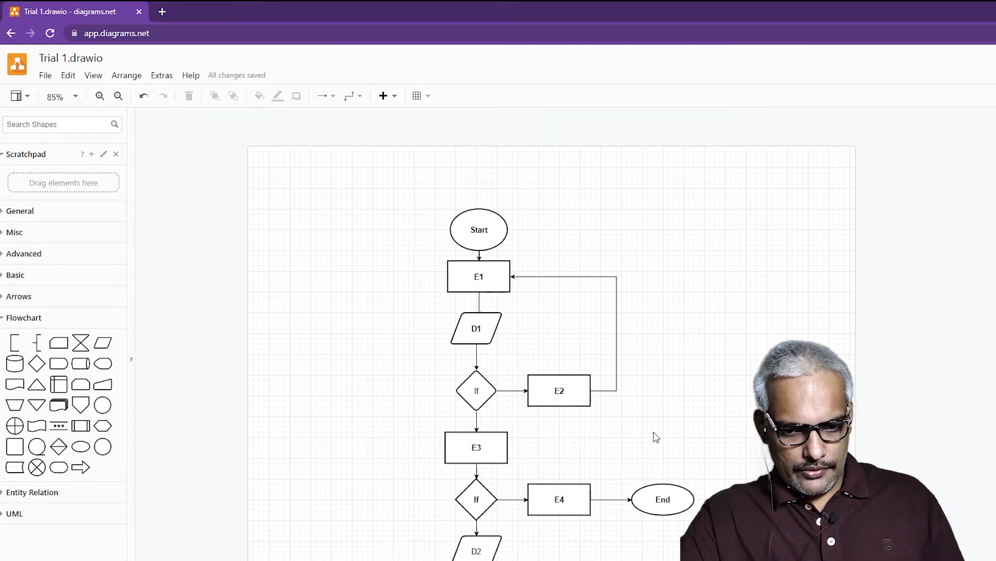
Step: Select the whole flowchart and move it up to the top edge of the page
scroll(649, 428, "down", 3, "ctrl")
left_click_drag(484, 274, 704, 560)
left_click_drag(554, 335, 548, 312)
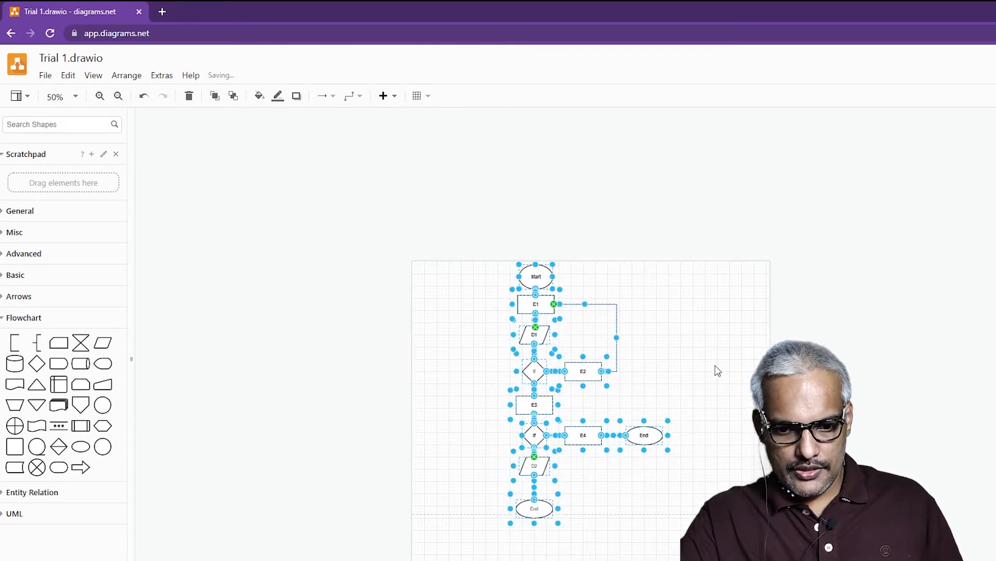
left_click(710, 375)
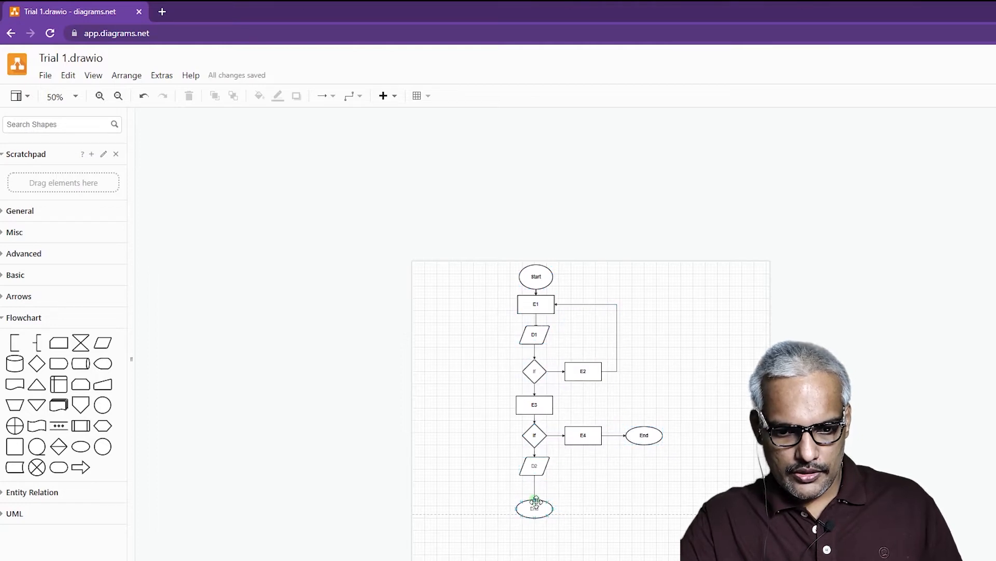
Step: Move the End ellipse below D2 up within the page, and shift the End ellipse beside E4 slightly closer to E4
left_click_drag(536, 502, 535, 488)
left_click(548, 512)
left_click(539, 511)
left_click(630, 516)
key("ctrl+z")
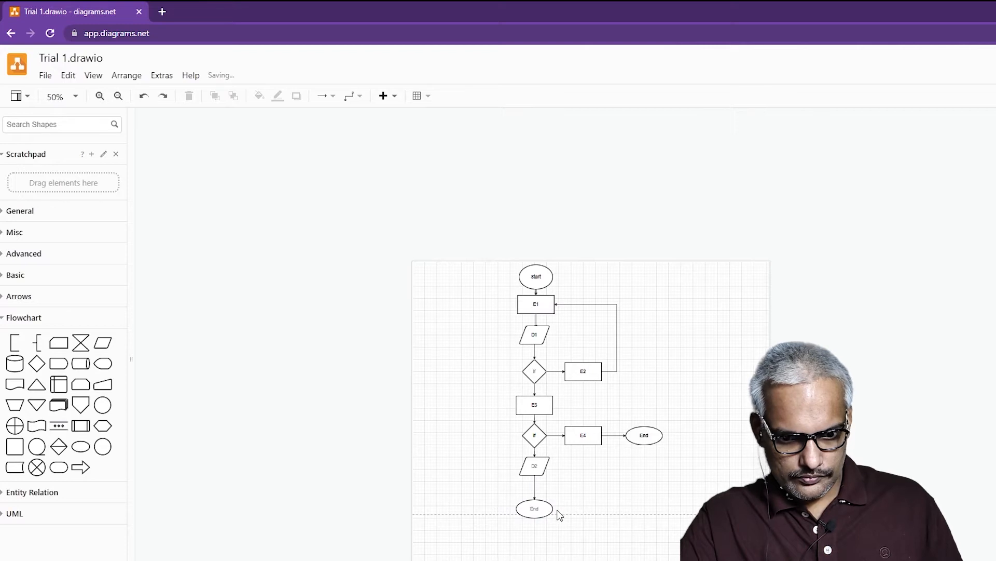
left_click_drag(542, 510, 543, 500)
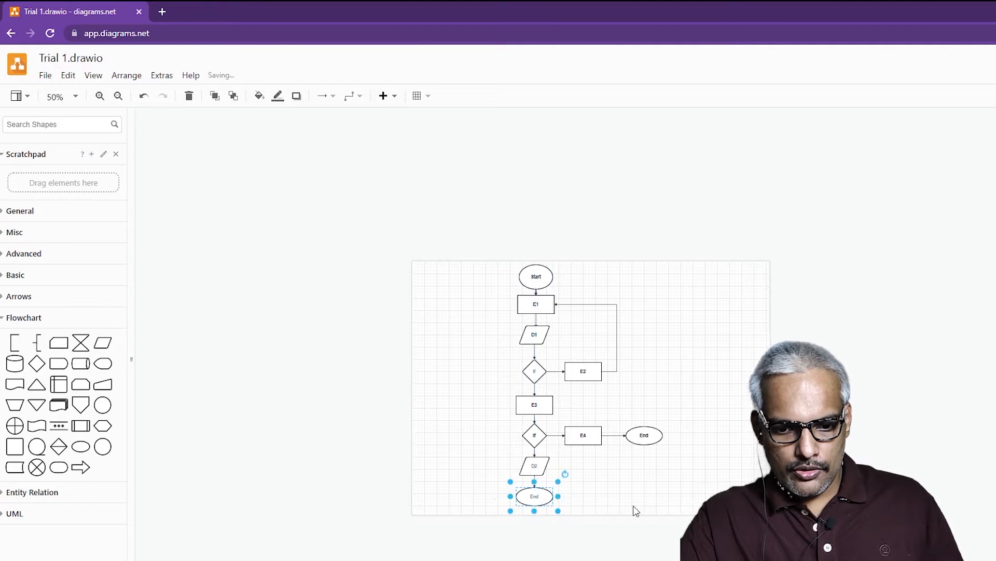
left_click(663, 444)
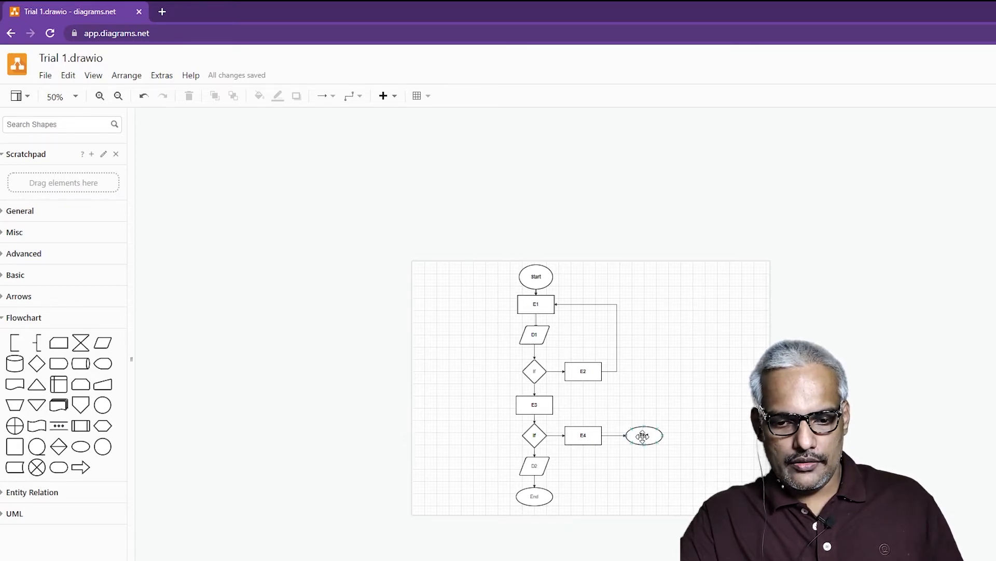
left_click_drag(710, 495, 640, 438)
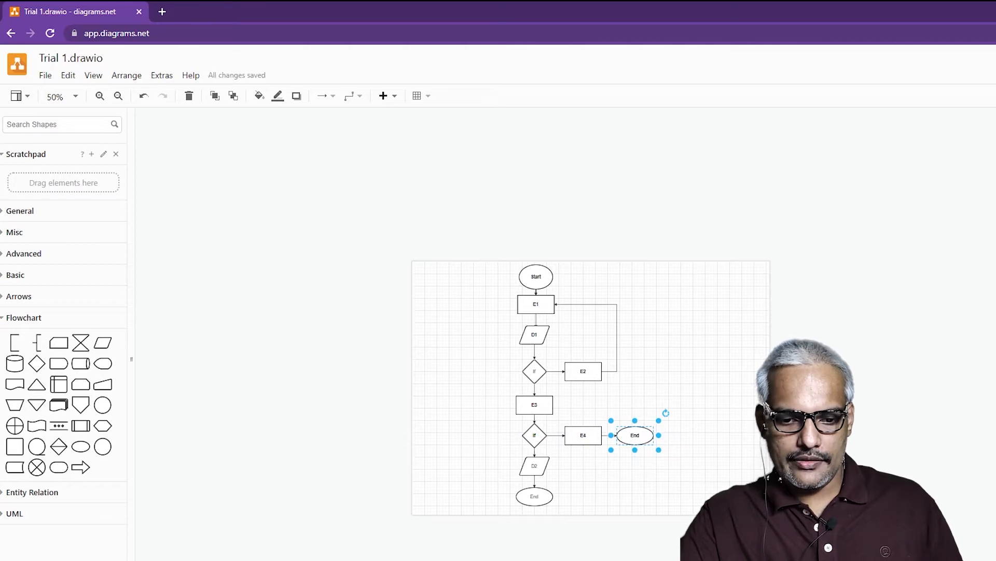
Step: Group all the flowchart shapes and connectors, and move the group slightly up and to the left
left_click_drag(712, 524, 401, 241)
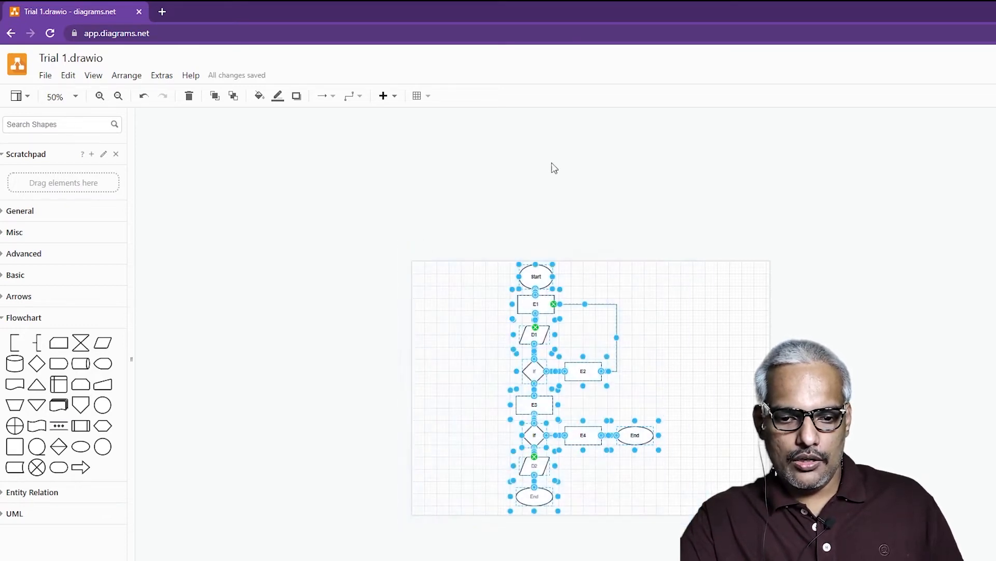
right_click(539, 278)
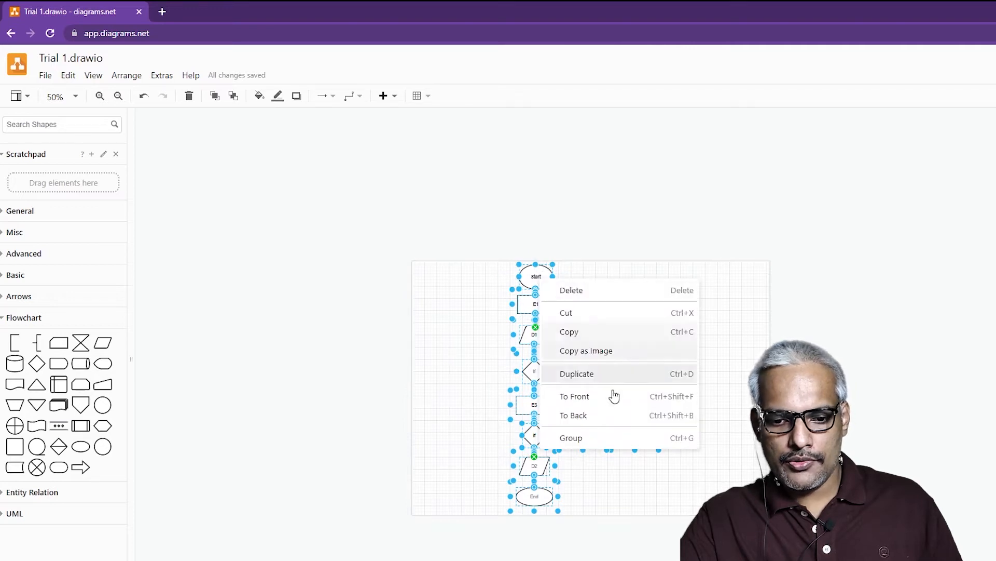
left_click(636, 435)
left_click(687, 364)
mouse_move(539, 307)
left_mouse_down()
mouse_move(674, 337)
mouse_move(384, 296)
mouse_move(534, 304)
mouse_move(527, 301)
left_mouse_up()
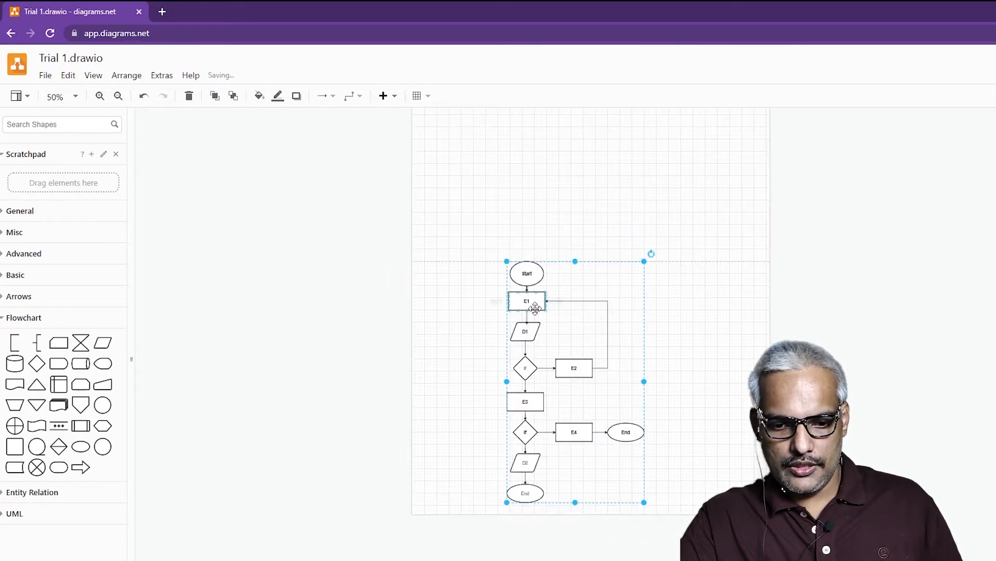
left_click(699, 360)
Step: Ungroup the flowchart so its shapes can be selected individually
left_click(525, 283)
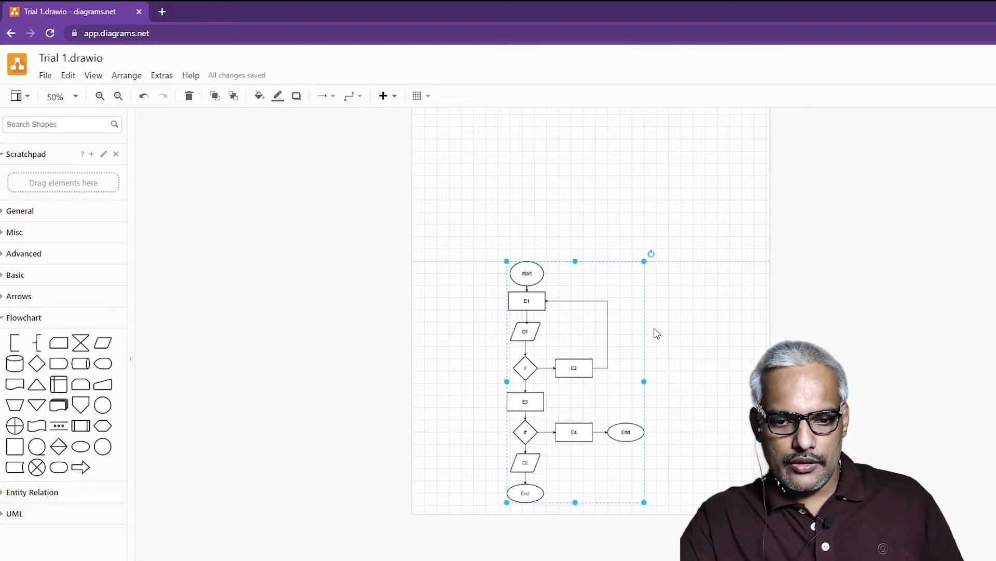
right_click(529, 275)
left_click(589, 496)
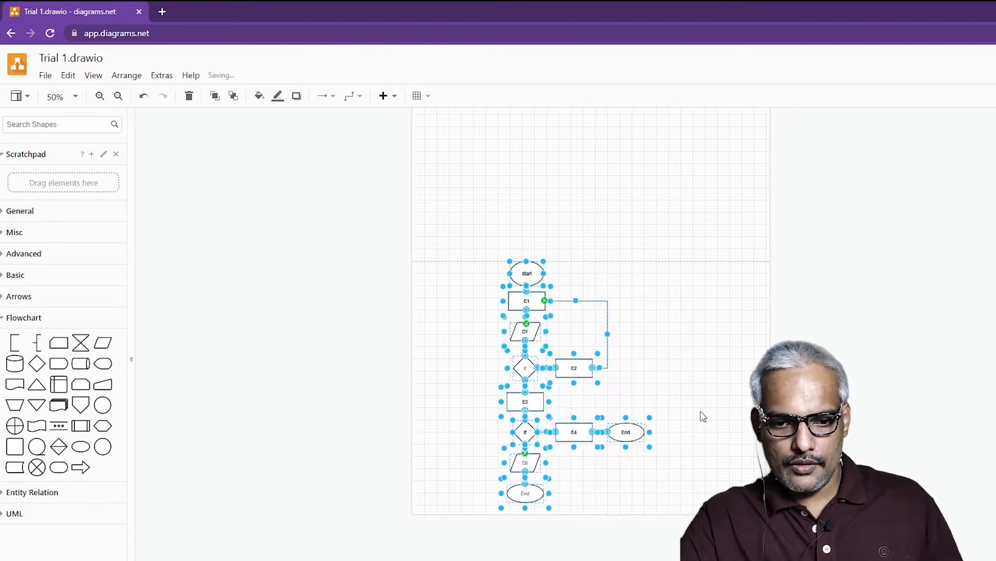
left_click(563, 268)
Step: Apply the light green style to the Start ellipse and the light red style to both End ellipses
left_click(523, 271)
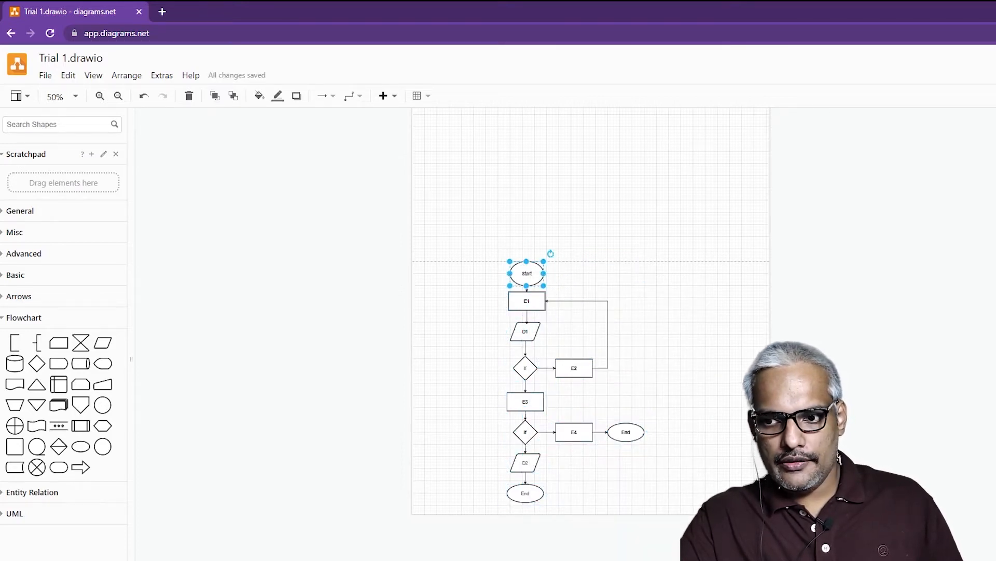
left_click(712, 308)
left_click(628, 433)
left_click(521, 496, "shift")
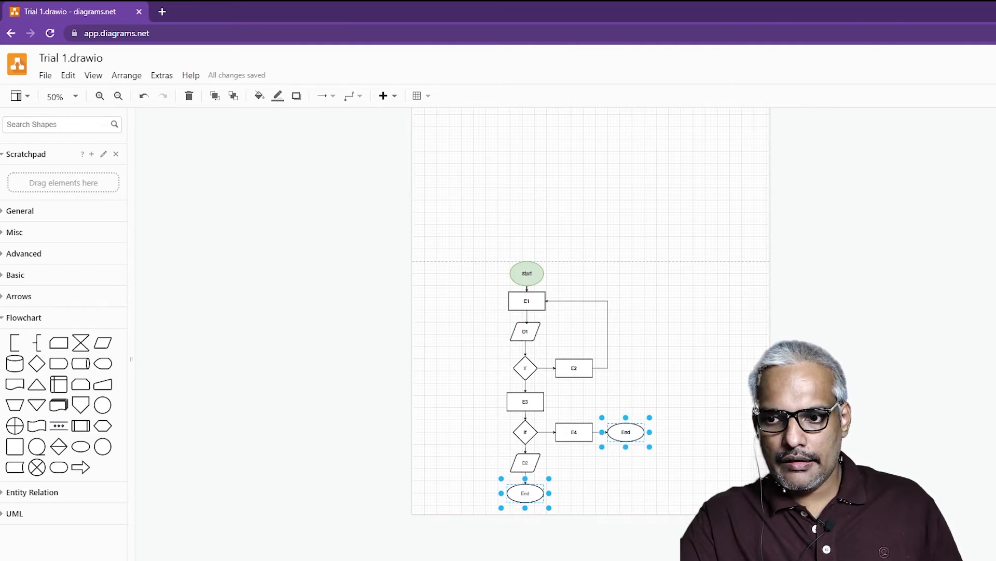
left_click(698, 317)
left_click(671, 381)
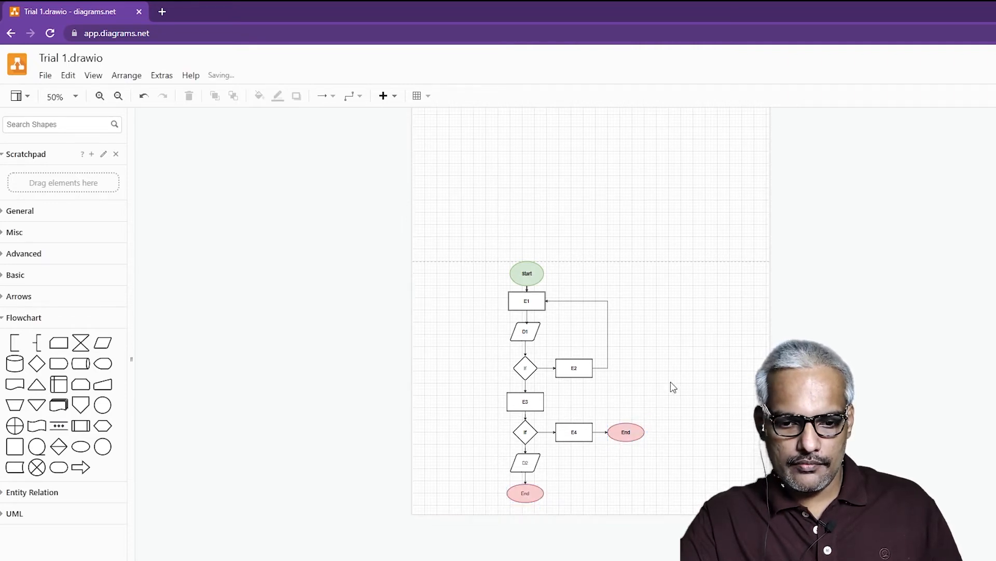
Step: Apply the light orange style to the D1 and D2 parallelograms
left_click(527, 463)
left_click(527, 464)
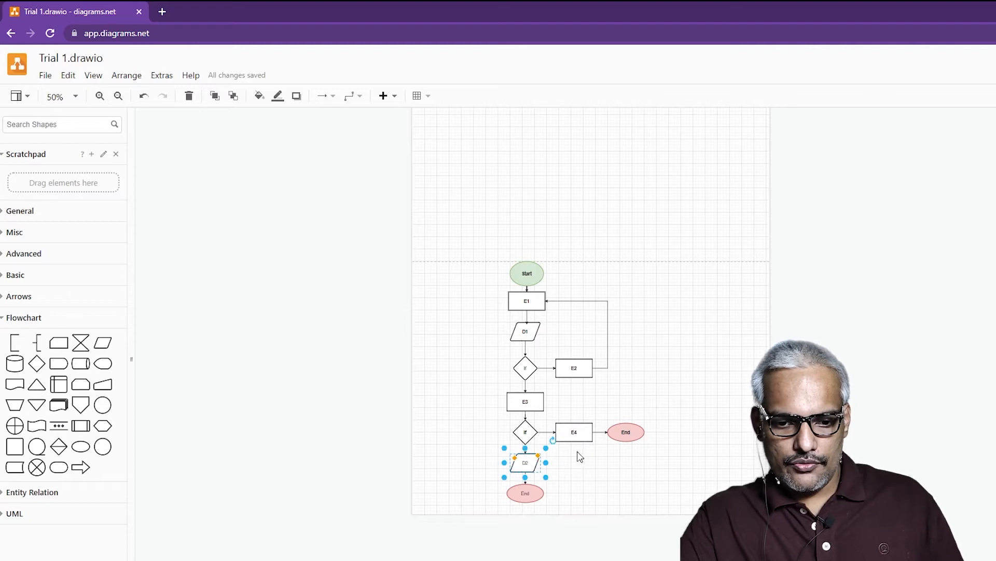
left_click(525, 332, "shift")
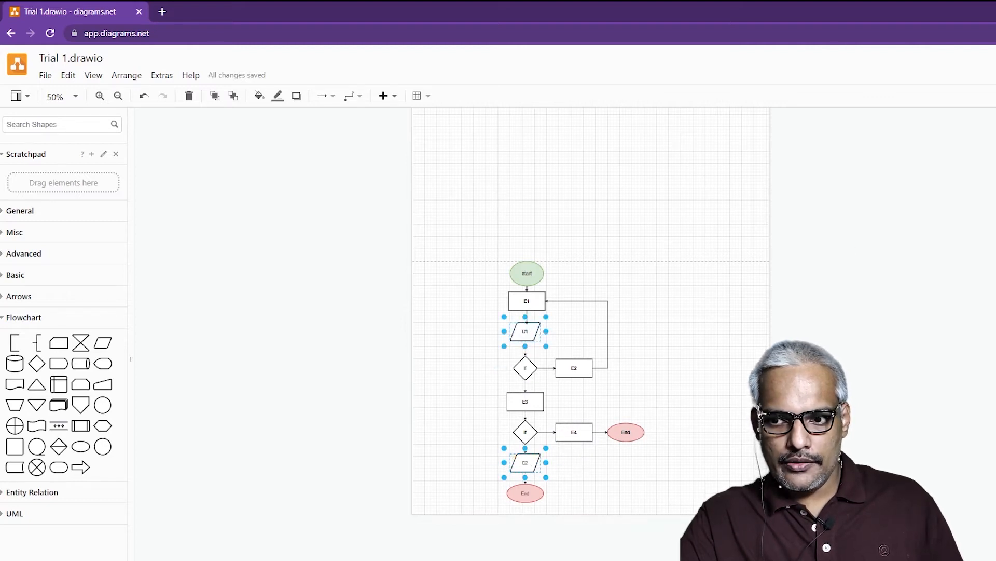
left_click(995, 166)
left_click(689, 294)
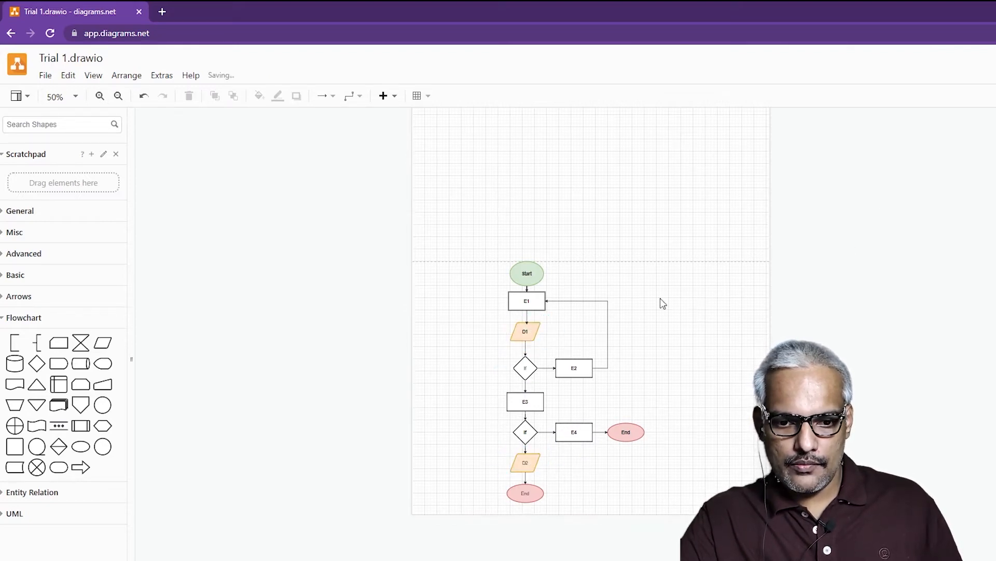
Step: Apply the light purple style to both If decision diamonds
left_click(524, 367)
left_click(526, 427, "shift")
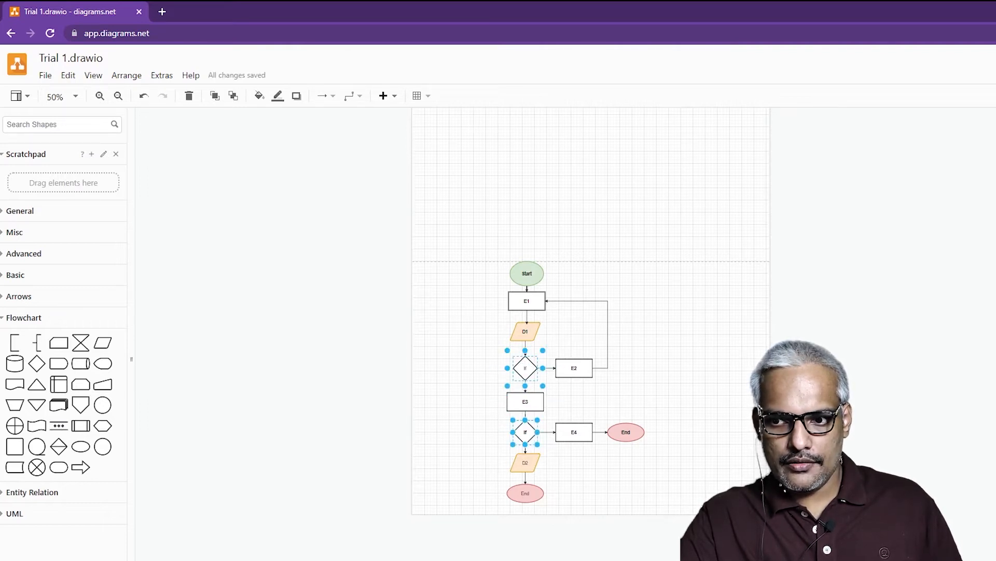
left_click(792, 294)
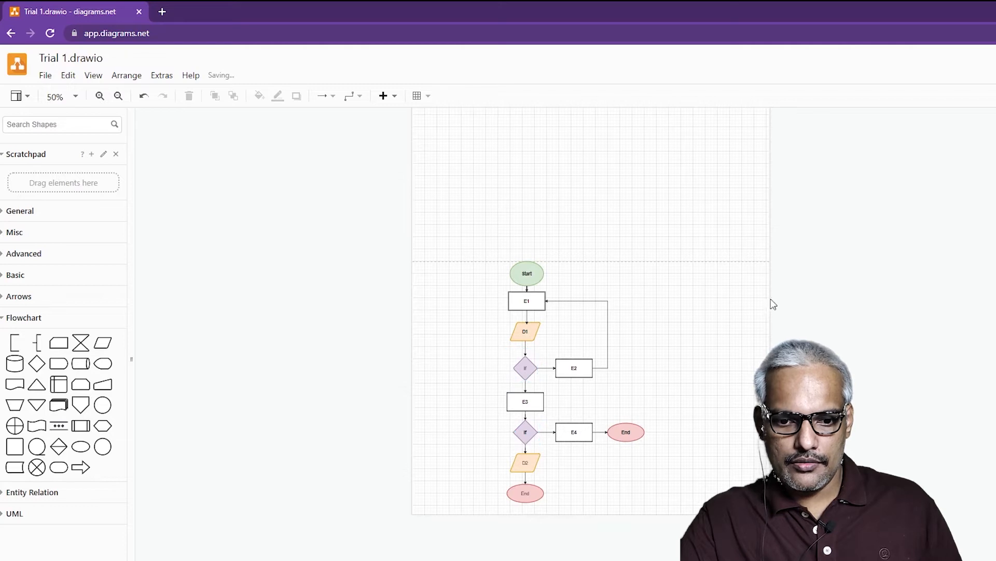
Step: Apply the light blue style to the E1, E2, E3 and E4 rectangles
left_click(569, 434)
left_click(525, 401, "shift")
left_click(527, 301, "shift")
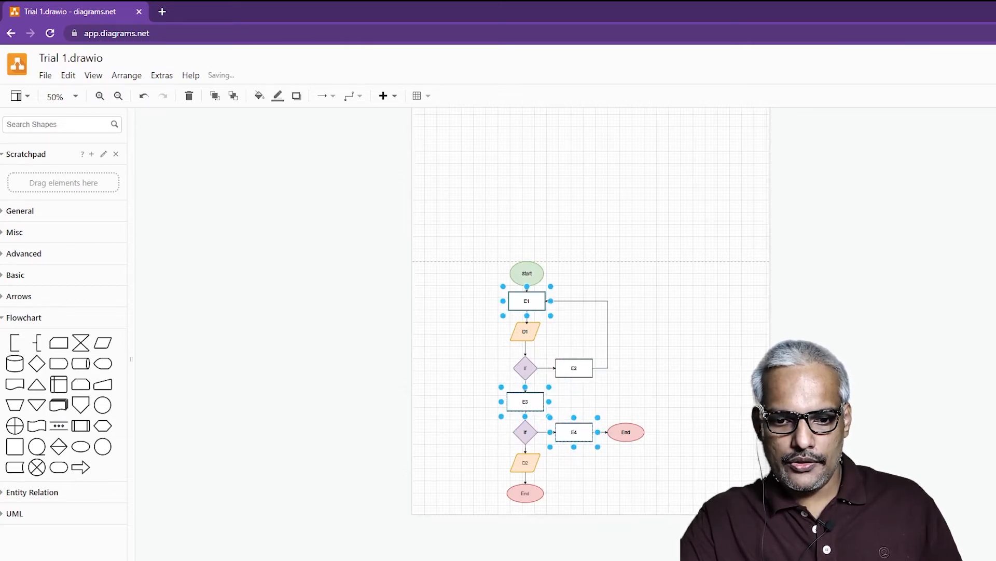
left_click(574, 369, "shift")
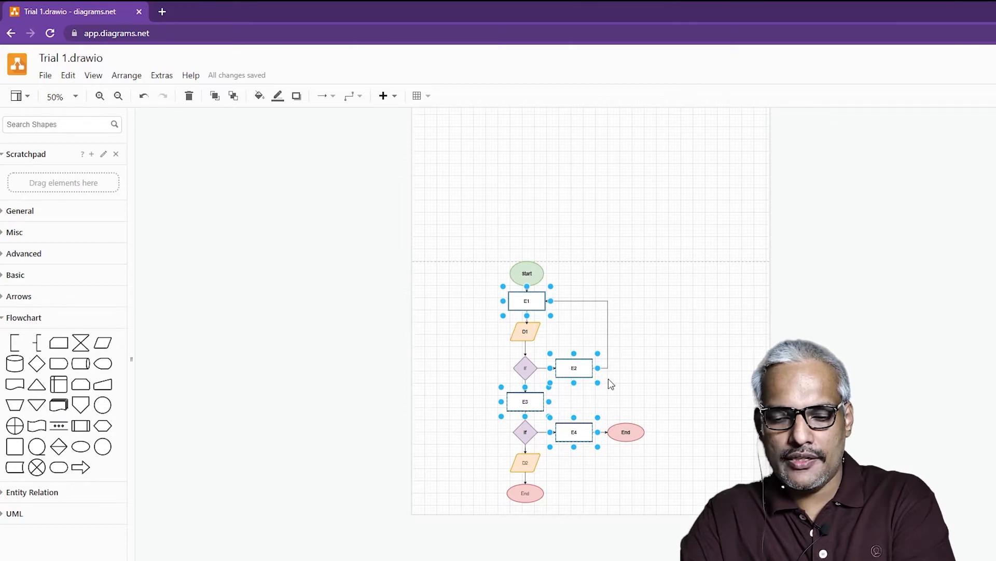
key("ctrl+shift+v")
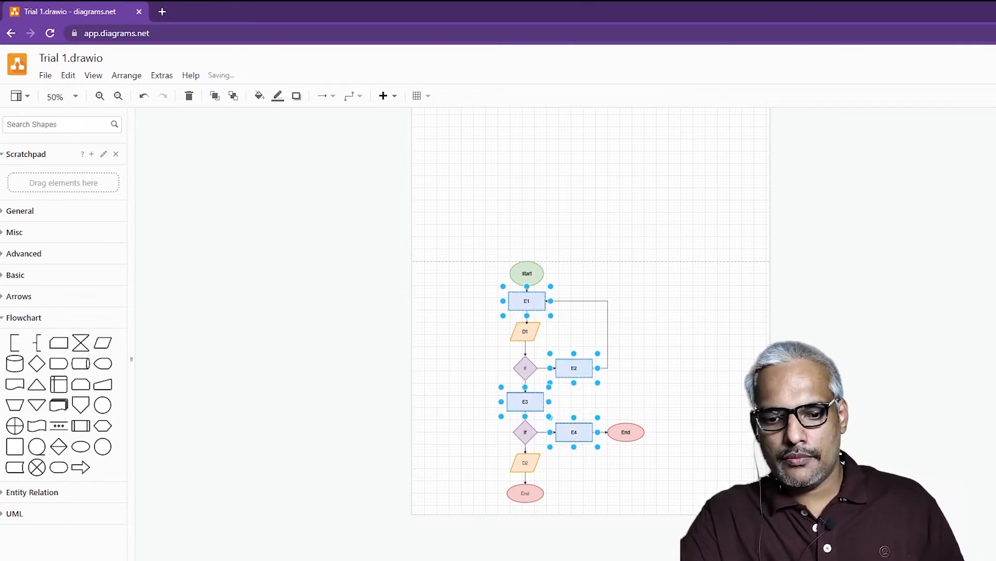
left_click(674, 338)
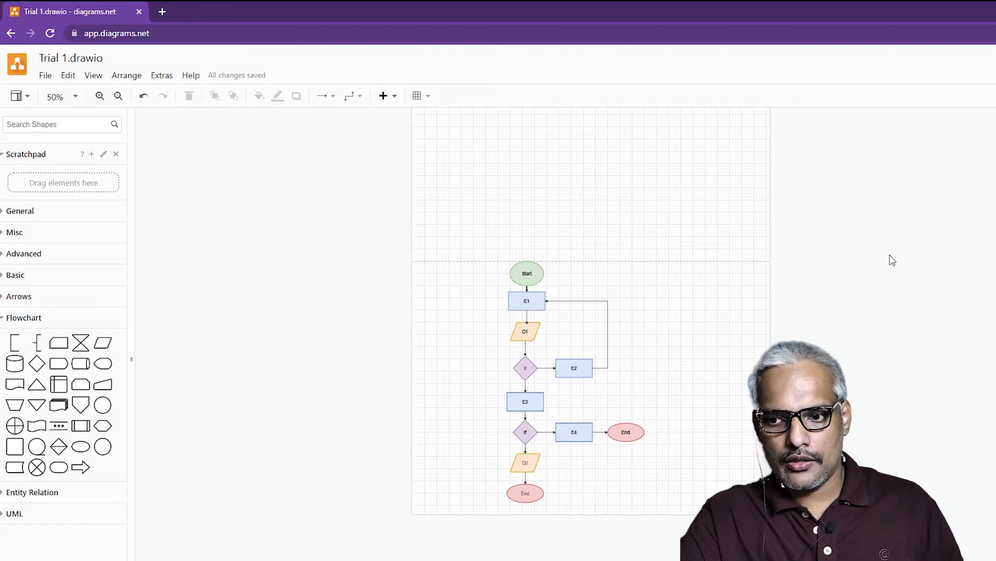
Step: Move the Start ellipse slightly down, closer to the E1 rectangle
left_click(527, 301)
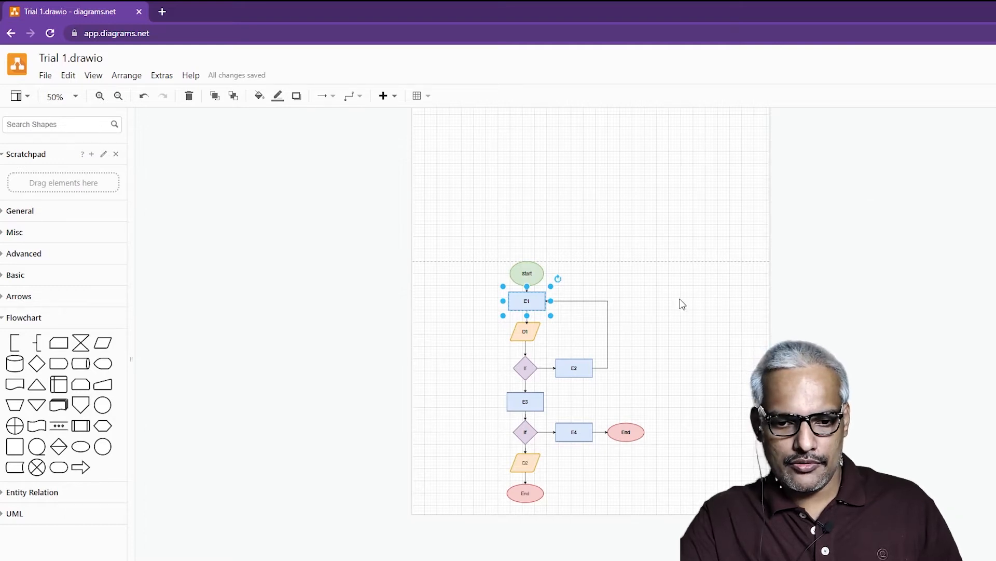
left_click(682, 324)
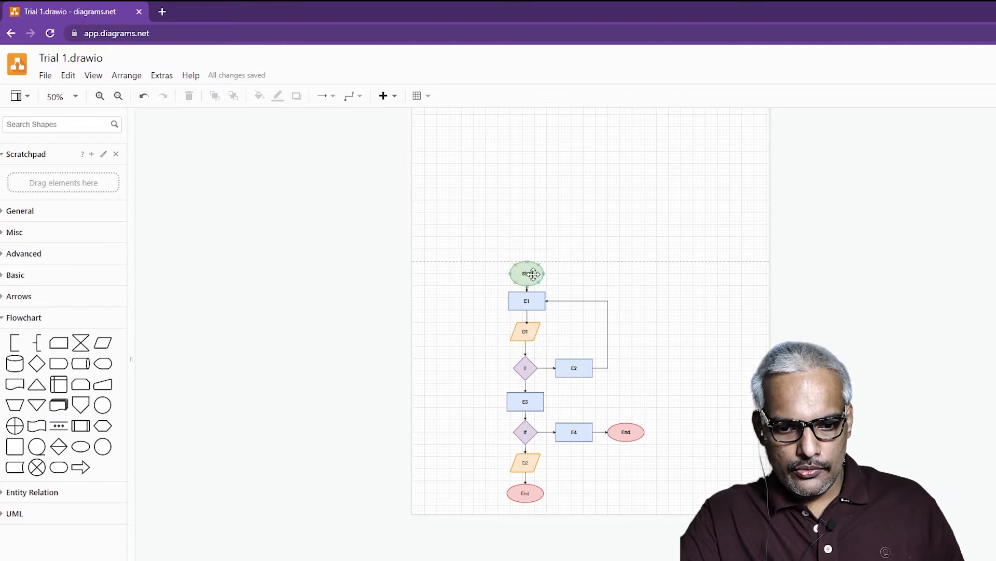
left_click_drag(534, 273, 537, 279)
left_click(574, 344)
scroll(542, 349, "up", 3)
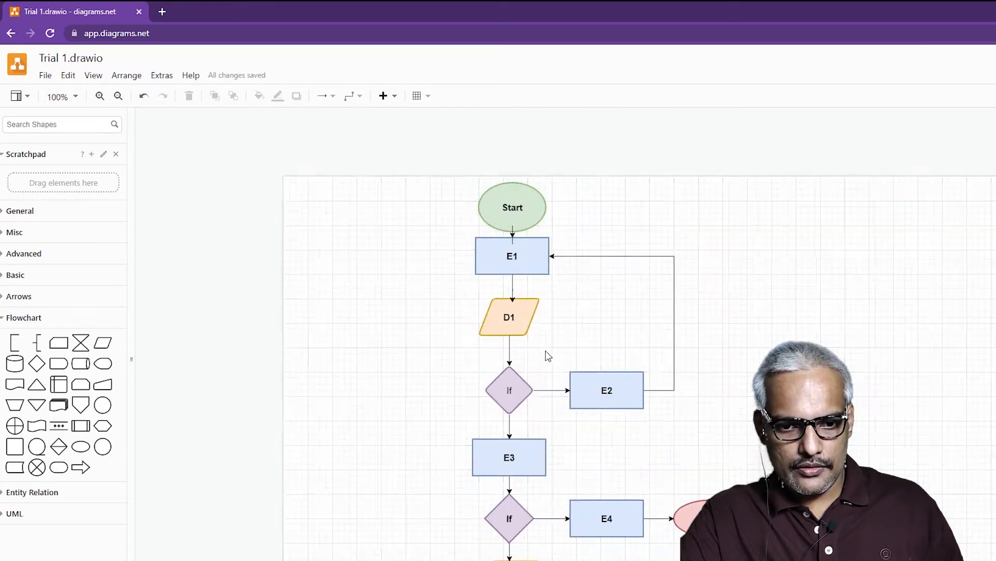
scroll(546, 354, "up", 3)
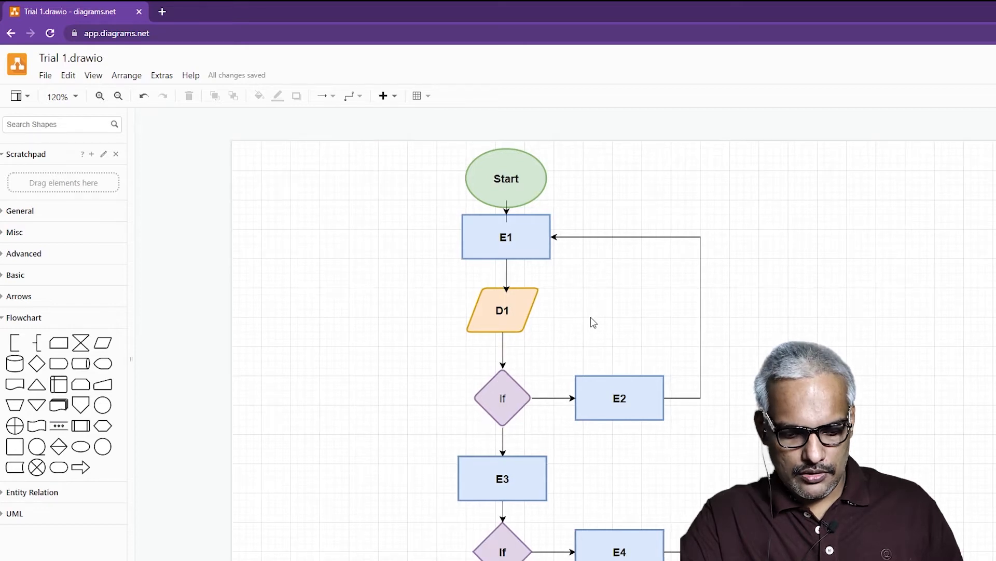
left_click_drag(597, 321, 574, 213)
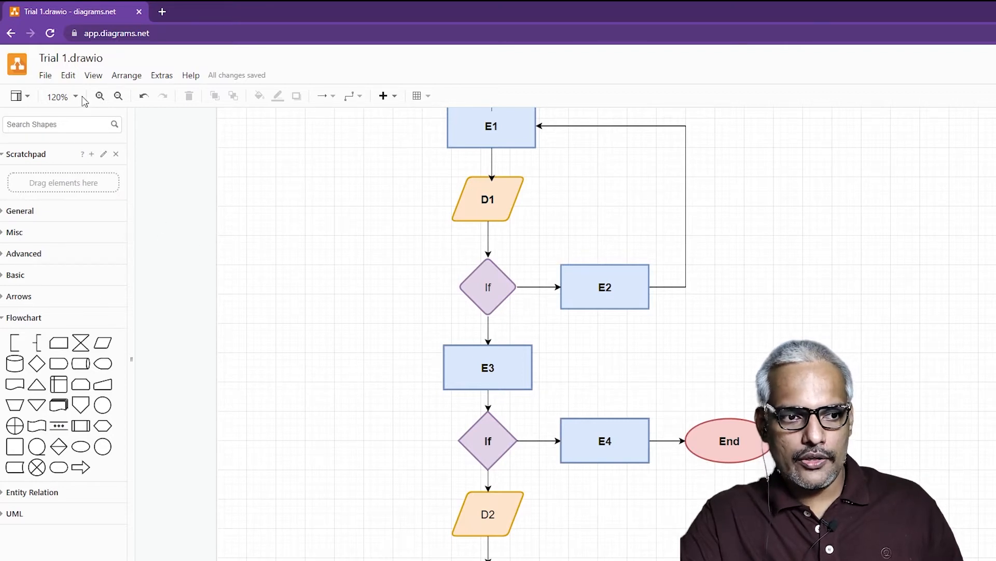
left_click(125, 76)
mouse_move(201, 276)
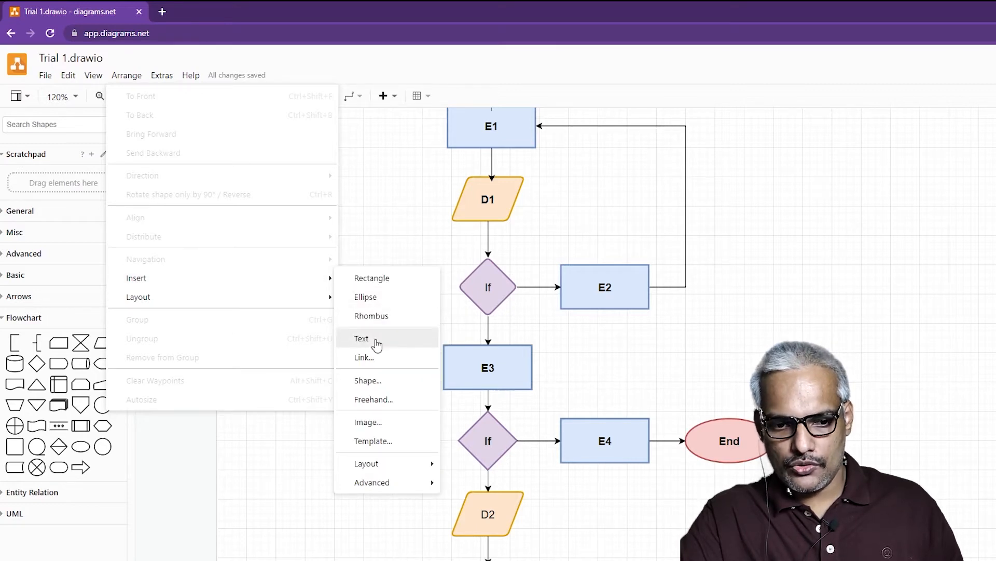
left_click(374, 234)
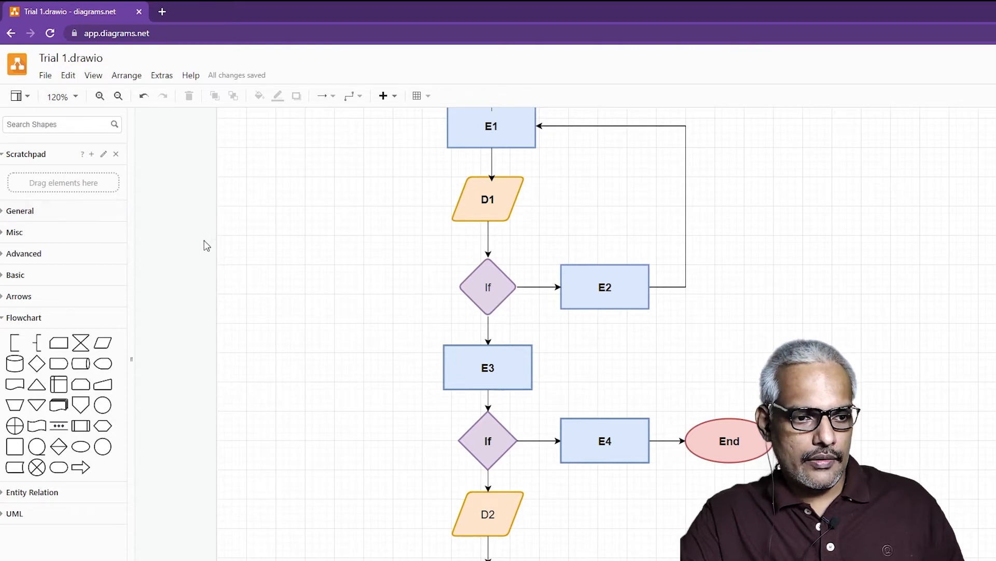
Step: Add a text element from the General shapes in the space below E2 and change its text to Yes
left_click(8, 211)
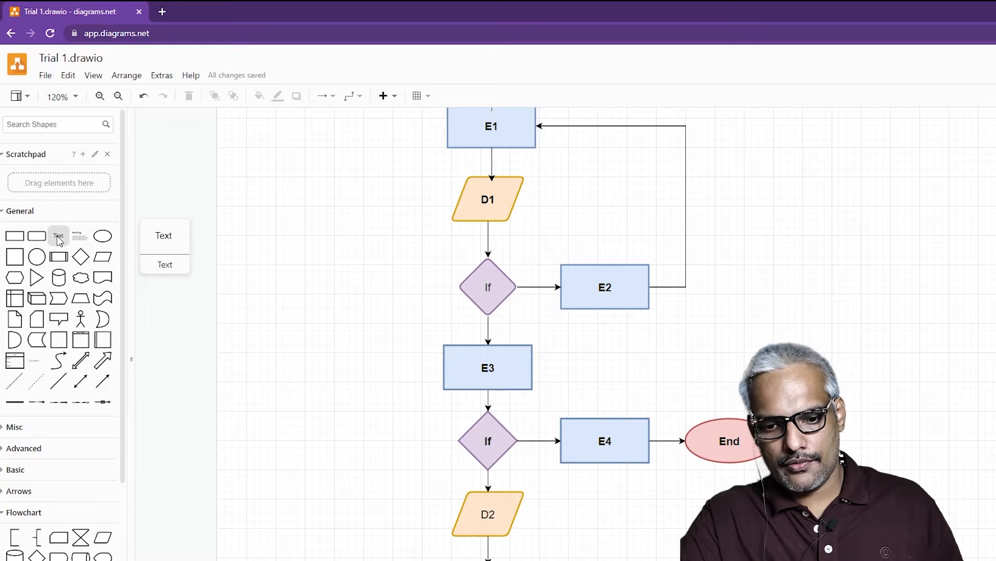
left_click(60, 240)
double_click(579, 354)
left_click(577, 353)
key("Delete")
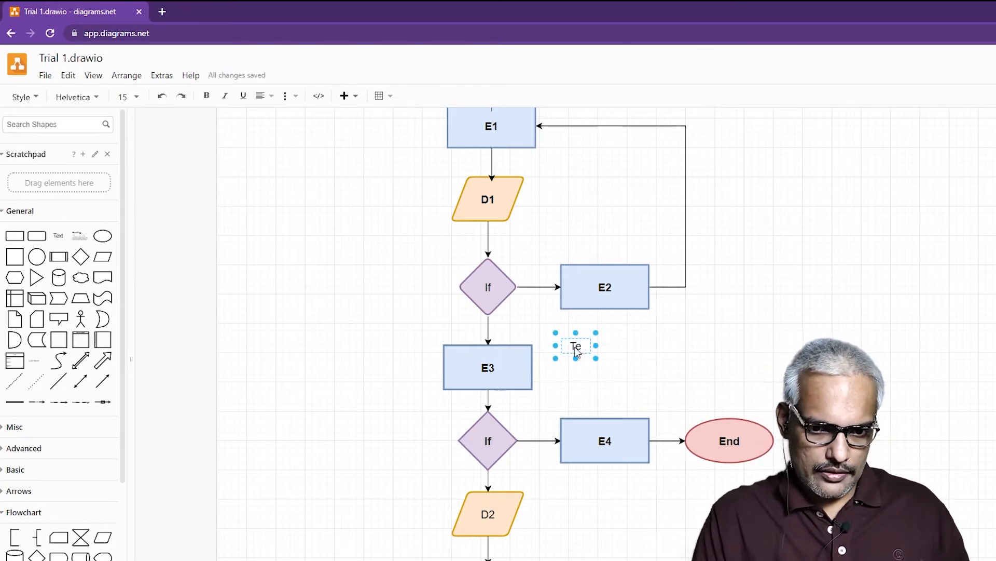
key("BackSpace")
key("BackSpace")
type("Yes")
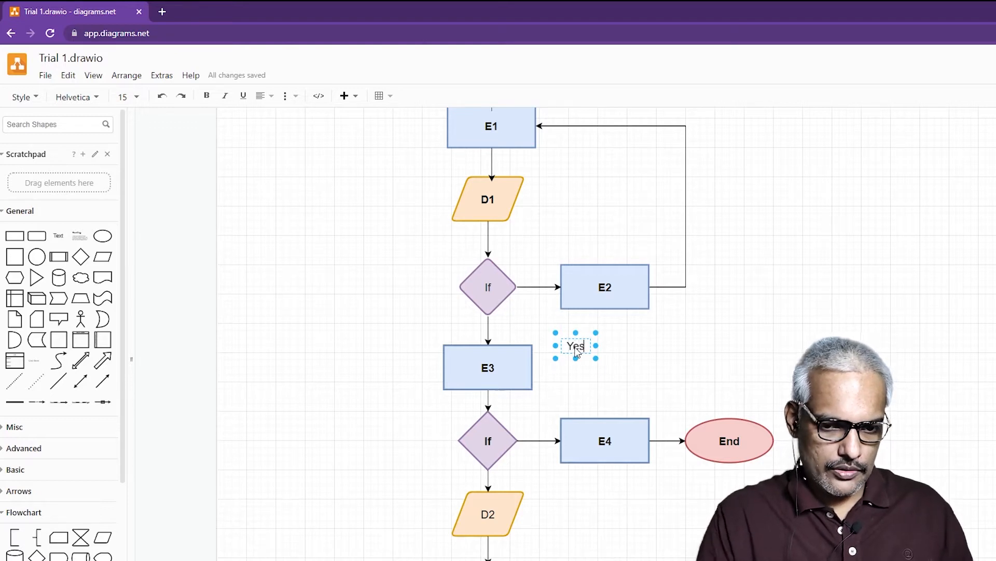
left_click(631, 387)
Step: Place the Yes label above the arrow from the lower If to E4, and copy it to the arrow from the upper If to E2
left_click(576, 347)
left_click_drag(576, 347, 534, 439)
left_click(570, 406)
key("ctrl+v")
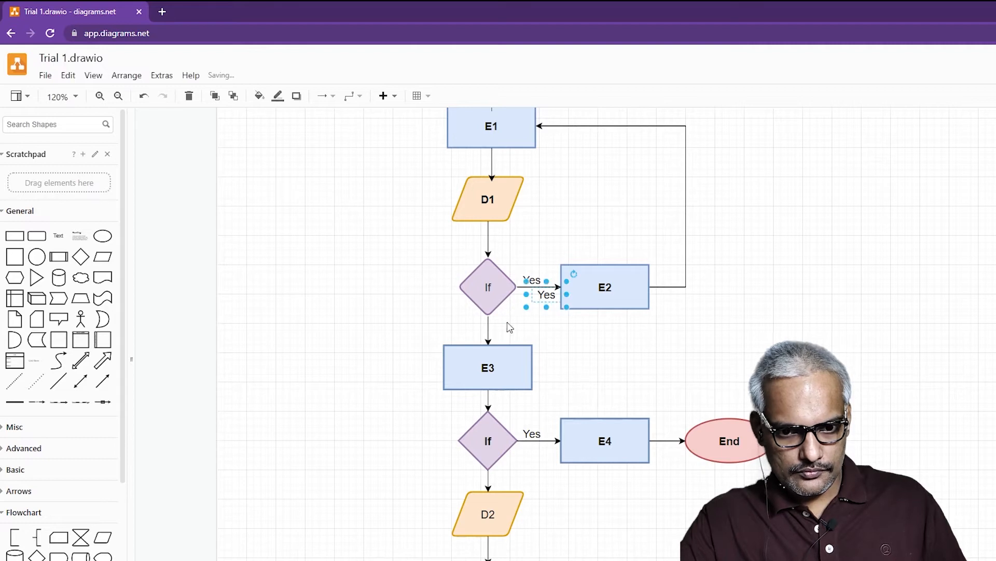
Step: Place another copy of the label beside the arrow from the upper If to E3 and change its text to No
left_click_drag(544, 296, 473, 331)
double_click(479, 327)
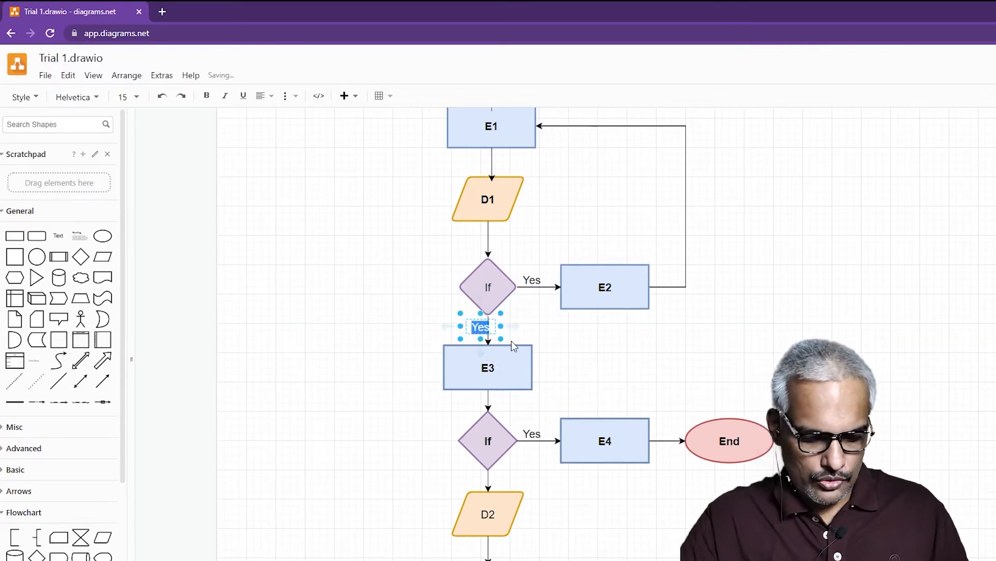
type("No")
left_click(540, 318)
Step: Duplicate the No label and place the copy beside the arrow from the lower If to D2
left_click(483, 328)
left_click(483, 328)
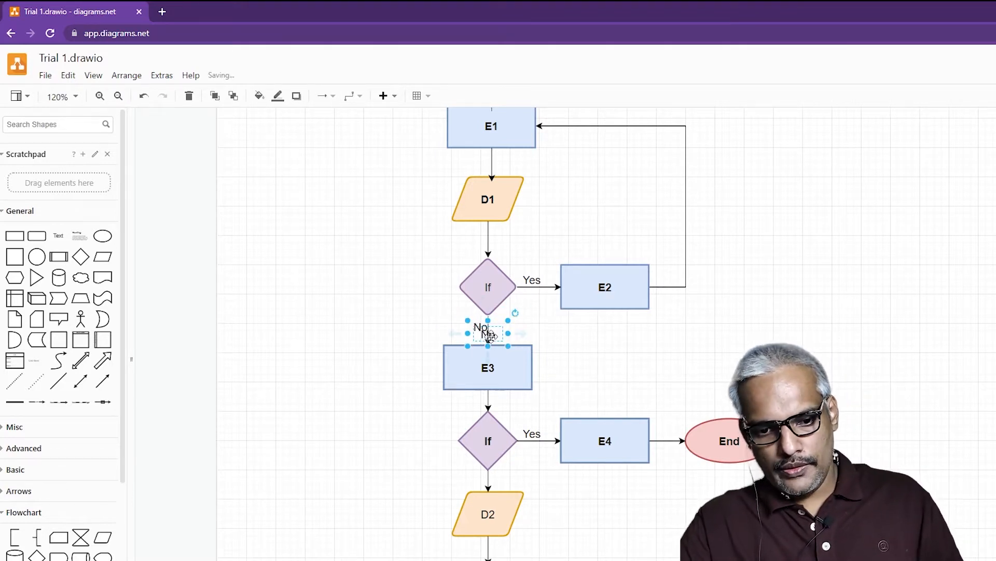
left_click_drag(485, 332, 483, 484)
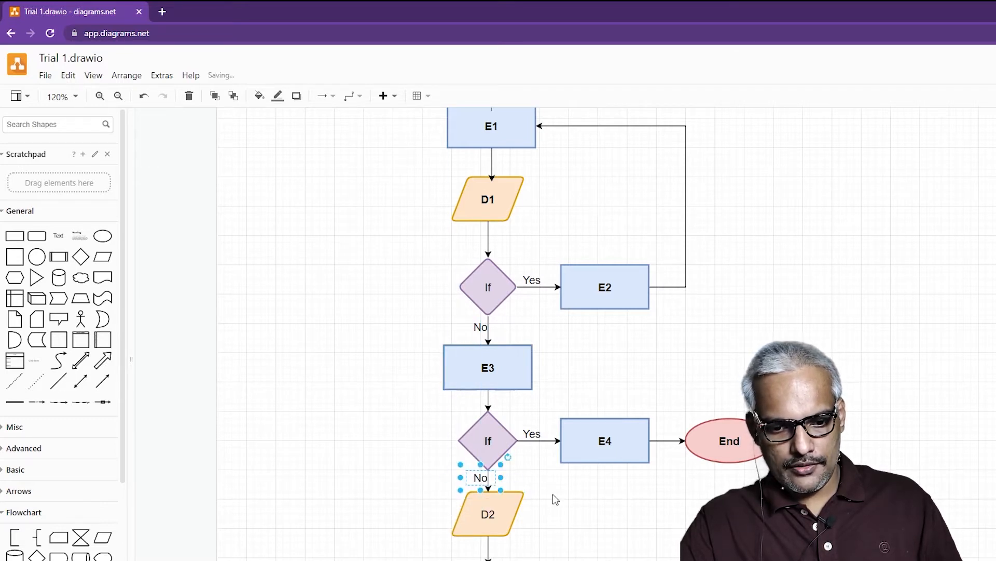
Step: Select the entire flowchart with its labels and move it slightly down so Start sits clear of the page's upper edge
left_click(582, 473)
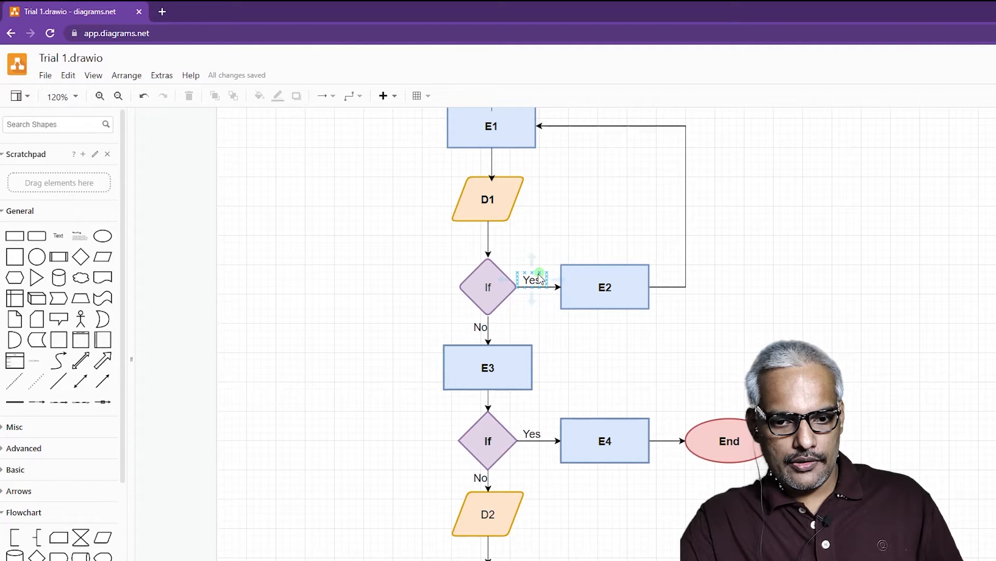
left_click(480, 328)
key("Escape")
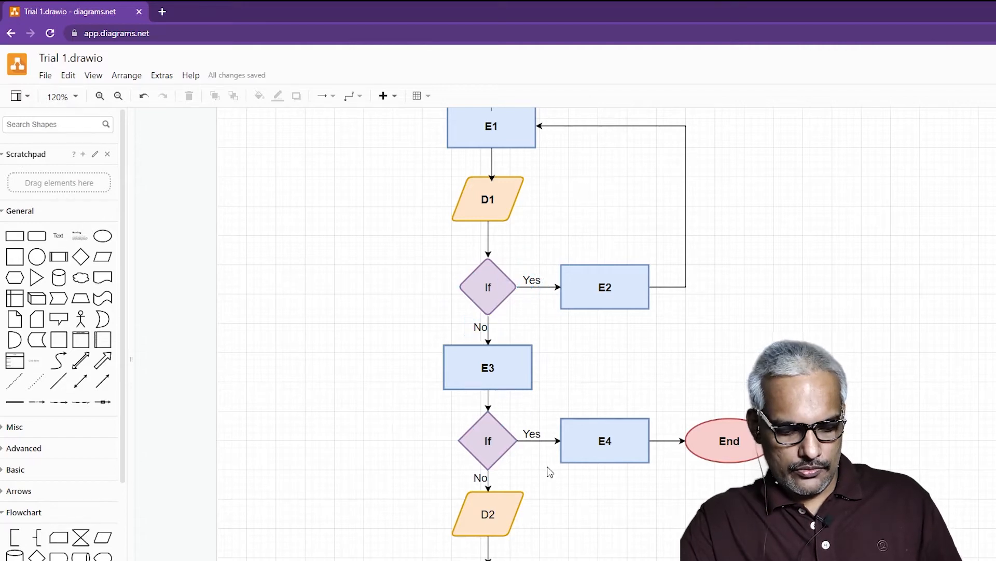
scroll(602, 436, "down", 3)
left_click_drag(764, 532, 391, 173)
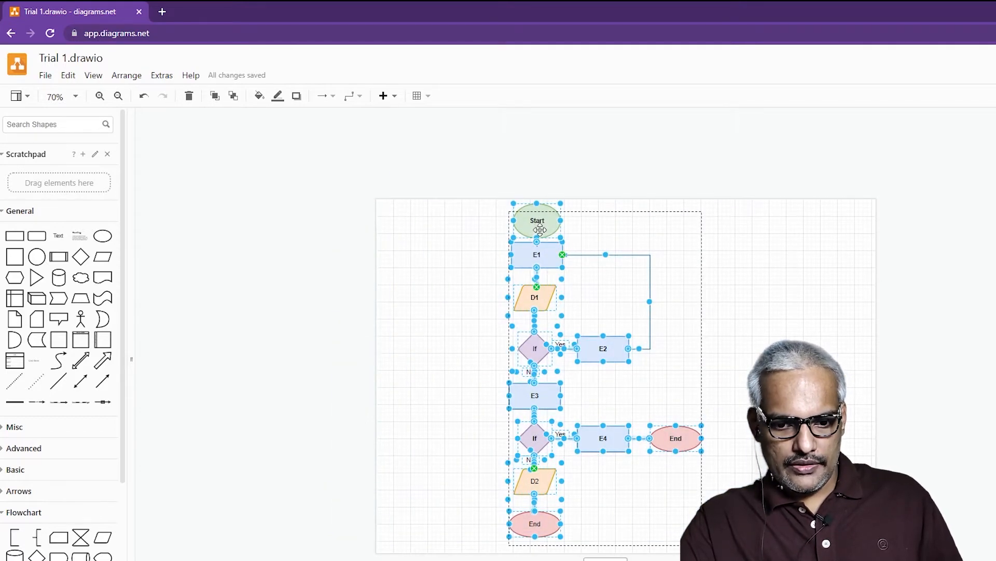
left_click_drag(540, 229, 540, 237)
left_click(592, 234)
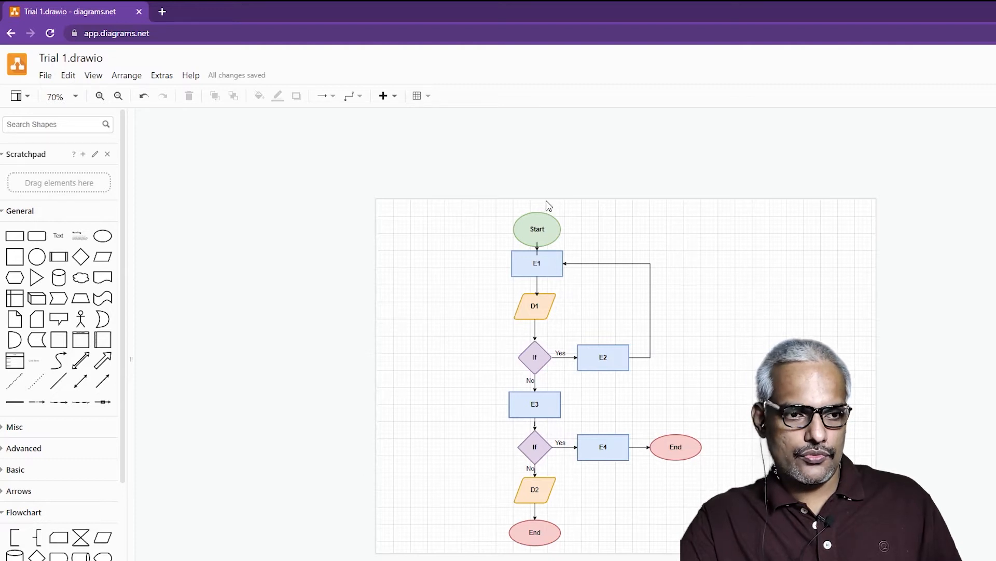
left_click(58, 235)
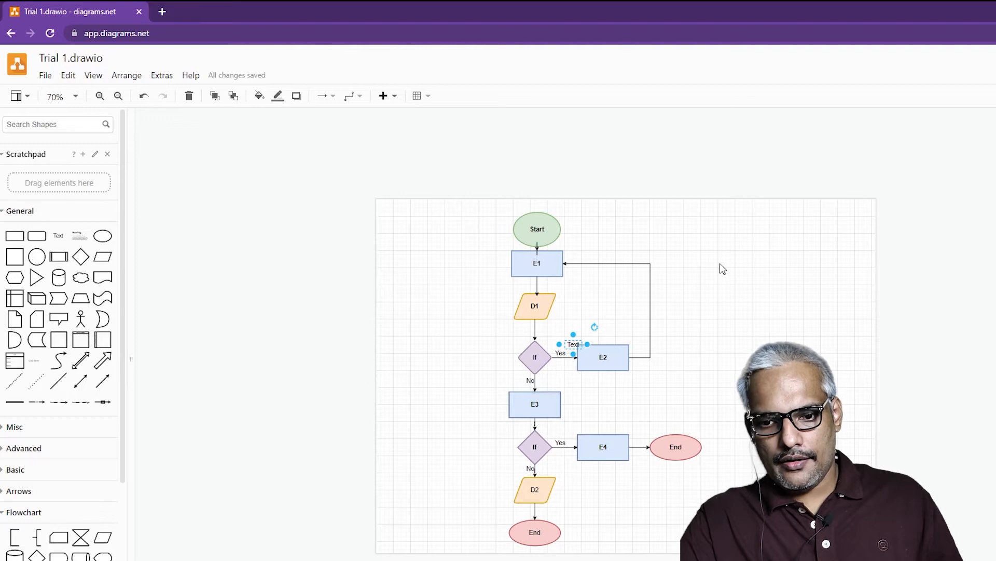
left_click_drag(58, 235, 130, 241)
key("ctrl+z")
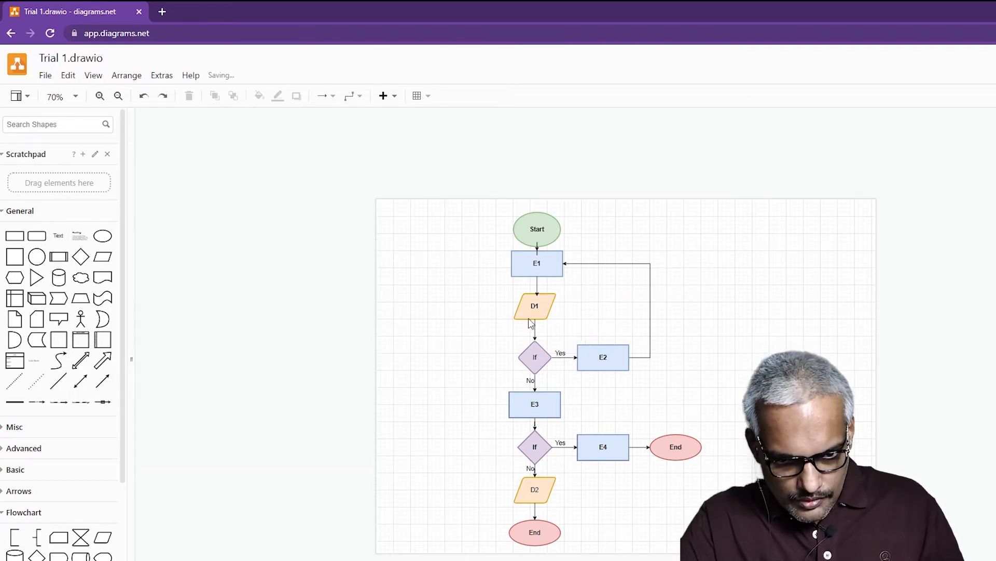
Step: Add a text element from the General shapes in the empty area beside the loop and change its text to Flowchart 1
left_click_drag(58, 235, 746, 295)
double_click(741, 288)
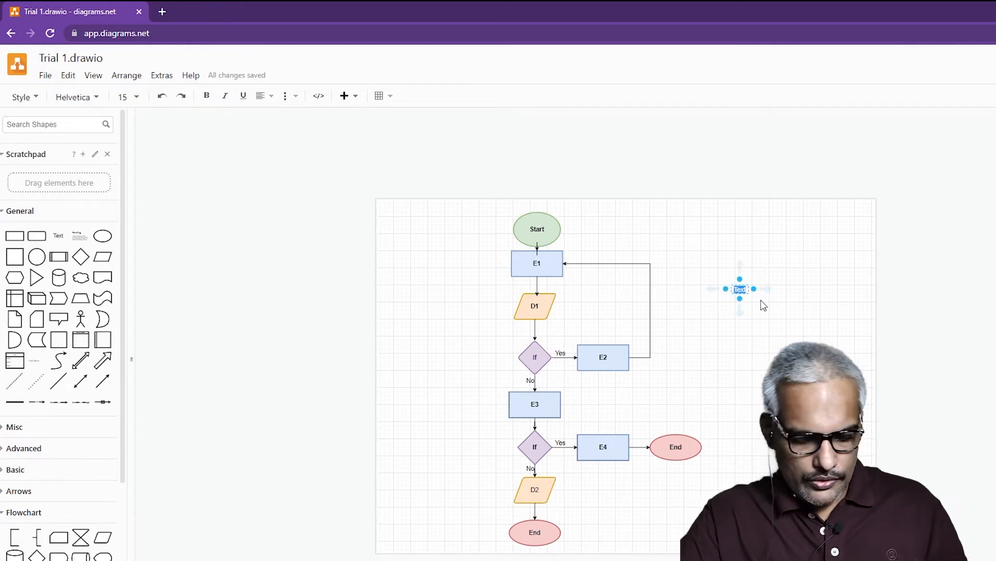
type("F")
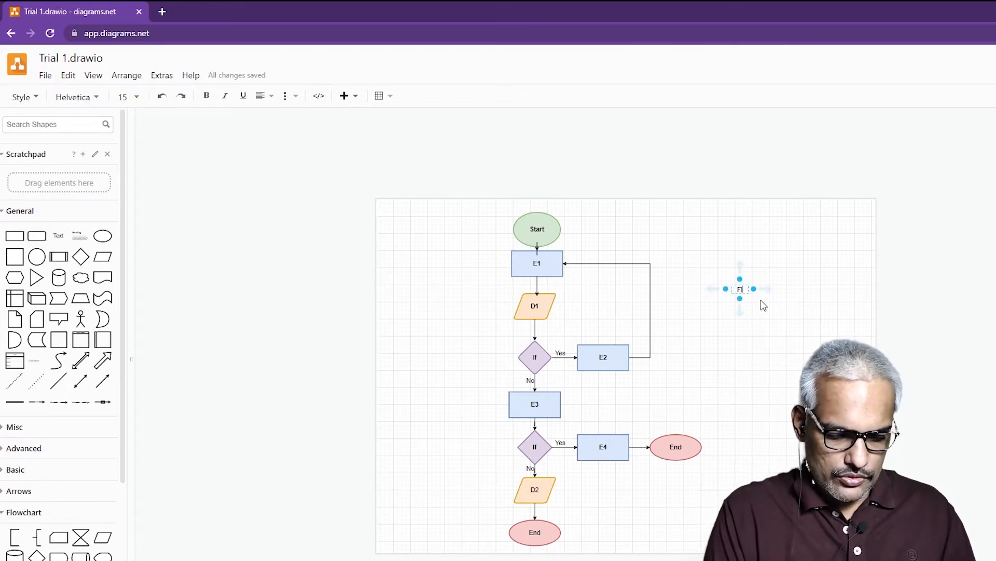
type("lowchar")
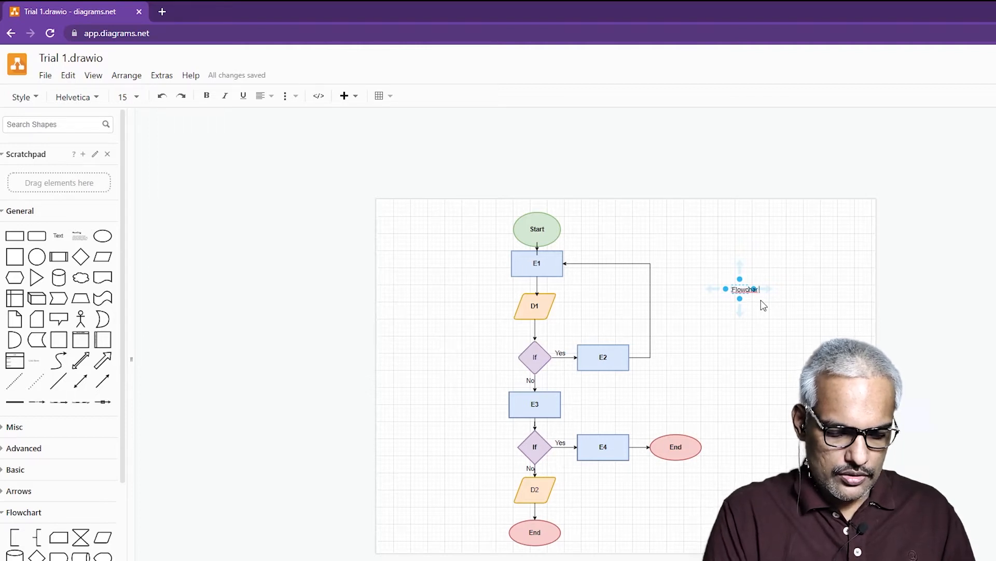
type("t 1")
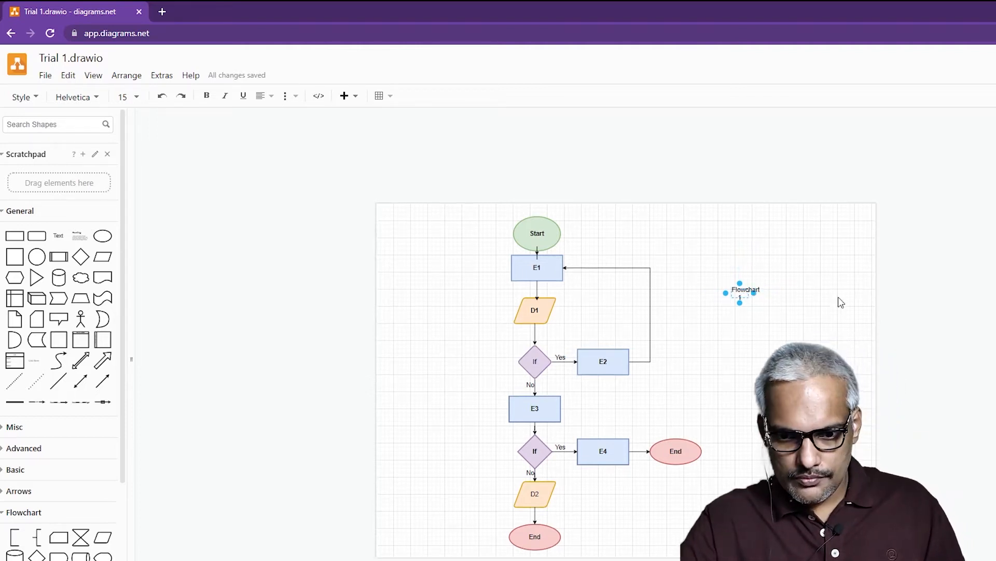
left_click(838, 300)
Step: Make the Flowchart 1 title bold and set its font size to 44
left_click(739, 294)
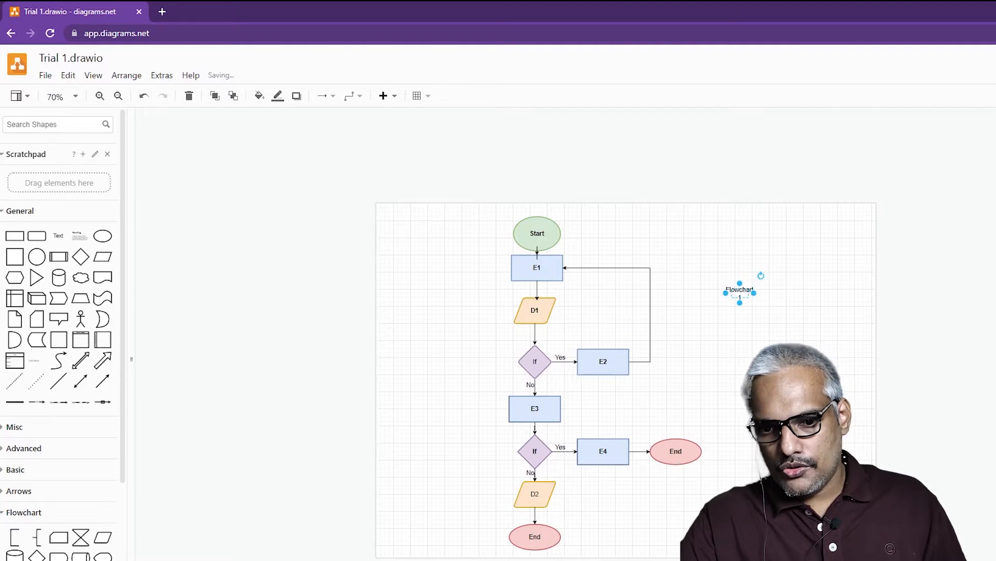
double_click(745, 290)
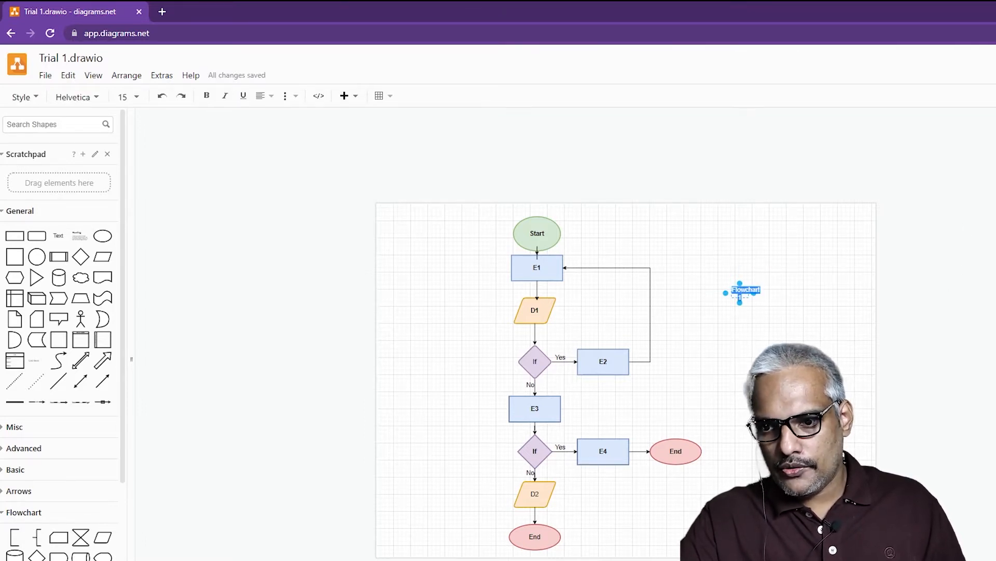
key("ctrl+shift+]")
key("ctrl+shift+]")
key("ctrl+shift+]")
key("ctrl+shift+]")
key("ctrl+shift+]")
key("ctrl+shift+]")
key("ctrl+shift+]")
key("ctrl+shift+]")
key("ctrl+shift+]")
key("ctrl+shift+]")
key("ctrl+shift+]")
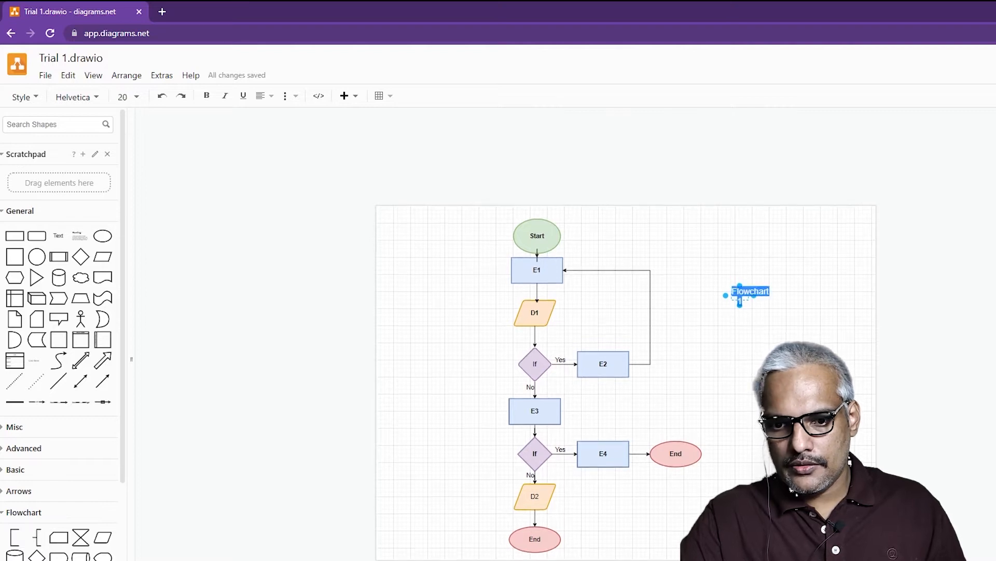
key("ctrl+b")
key("ctrl+shift+]")
key("ctrl+shift+]")
key("ctrl+shift+]")
key("ctrl+shift+]")
key("ctrl+shift+]")
key("ctrl+shift+]")
key("ctrl+shift+]")
key("ctrl+shift+]")
key("ctrl+shift+]")
key("ctrl+shift+]")
key("ctrl+shift+]")
key("ctrl+shift+]")
key("ctrl+shift+]")
key("ctrl+shift+]")
key("ctrl+shift+]")
key("ctrl+shift+]")
key("ctrl+shift+]")
key("ctrl+shift+]")
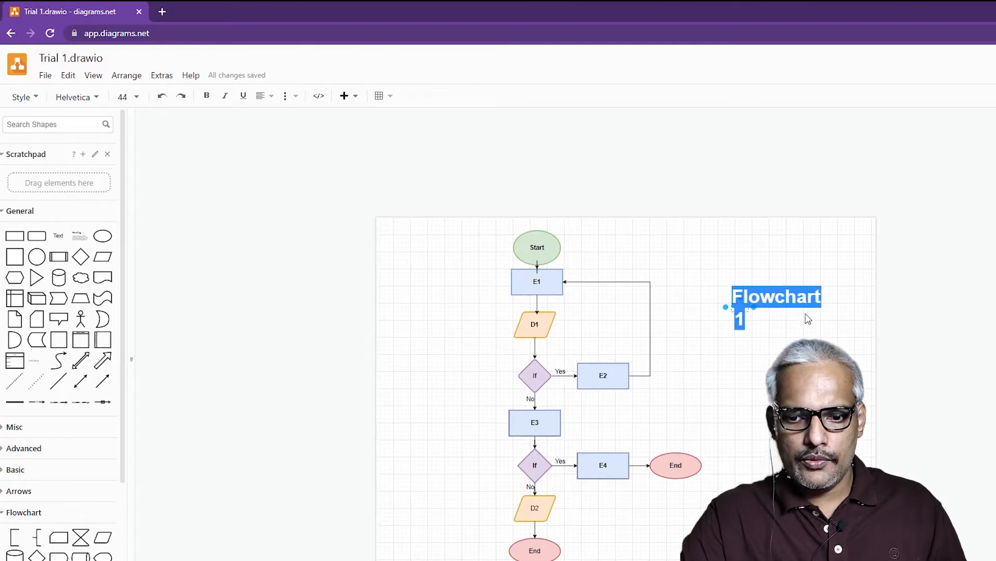
left_click(784, 329)
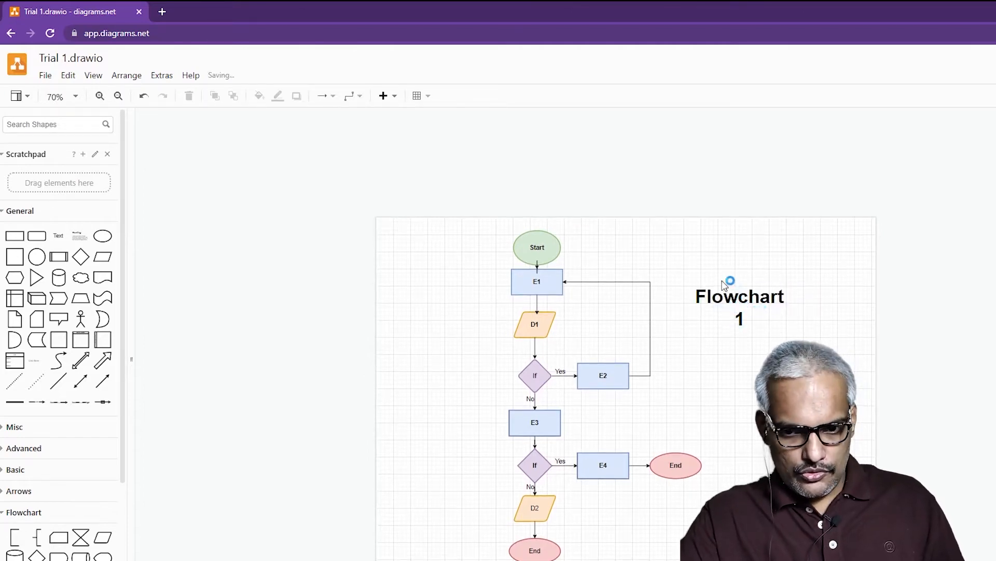
Step: Enlarge the title's text box so that Flowchart 1 fits on a single line
scroll(731, 311, "up", 5)
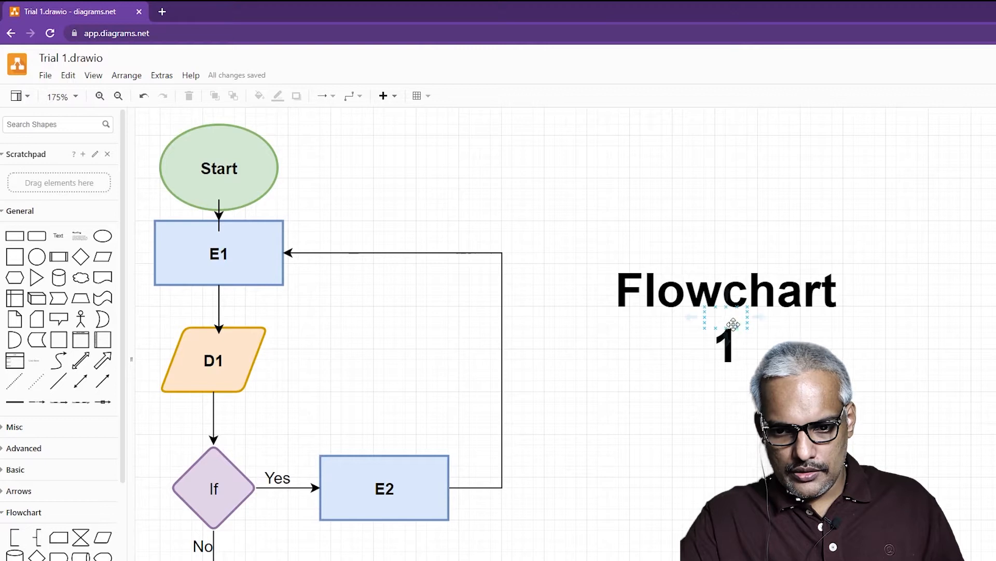
left_click(733, 325)
left_click_drag(755, 337, 982, 456)
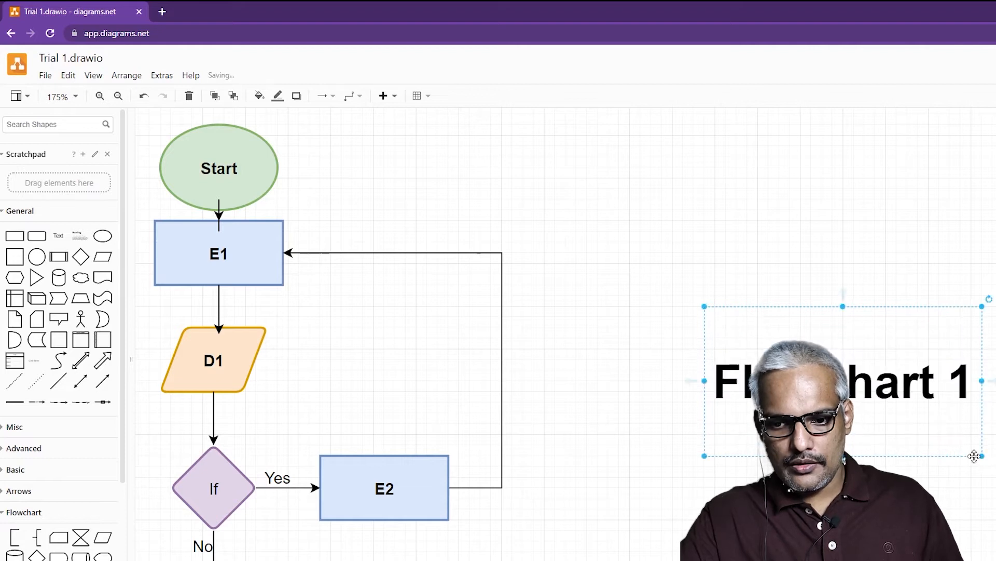
Step: Change the title's wording to Flow Chart 1, written as two words with a capital C
double_click(825, 382)
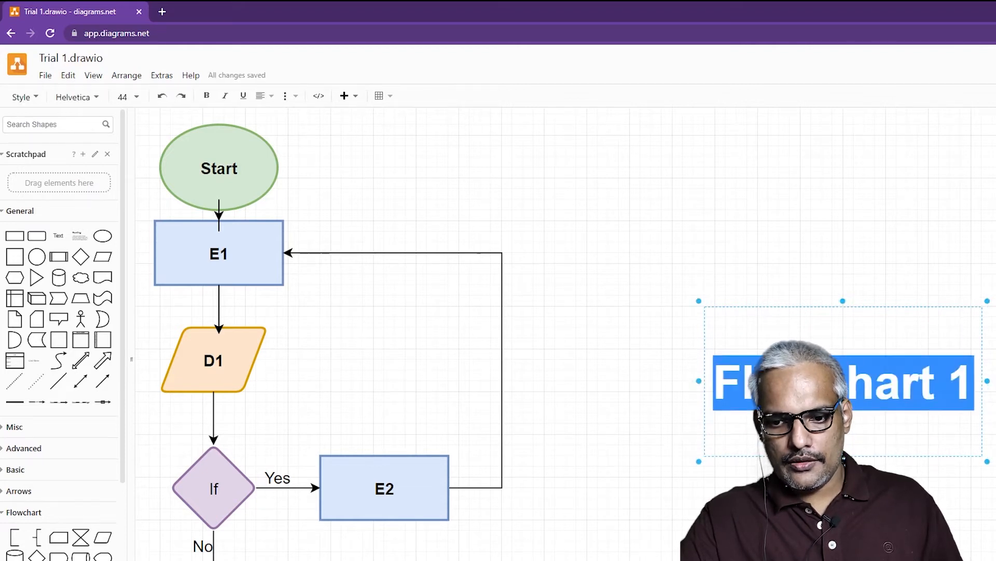
left_click(823, 381)
key("Escape")
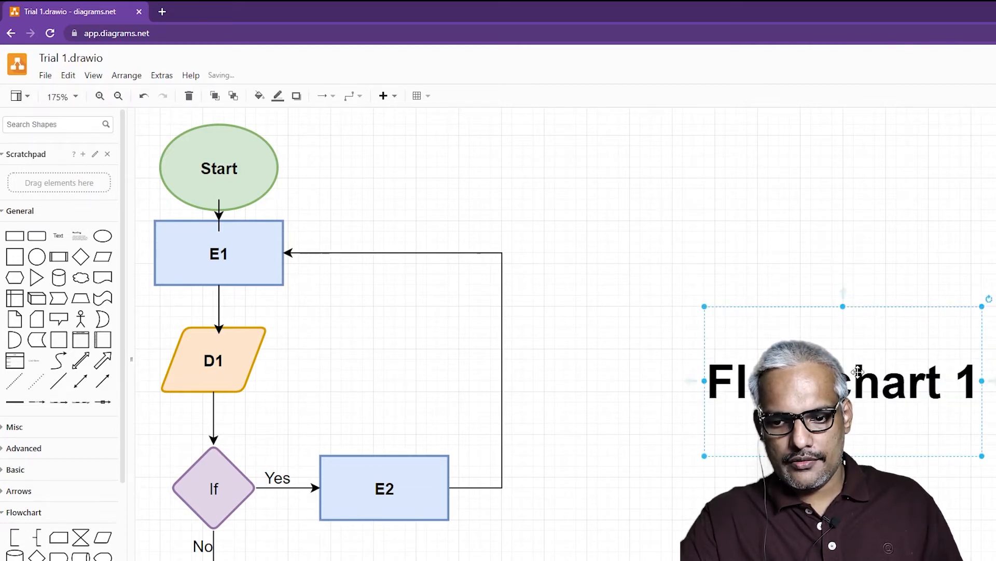
double_click(852, 386)
left_click(852, 385)
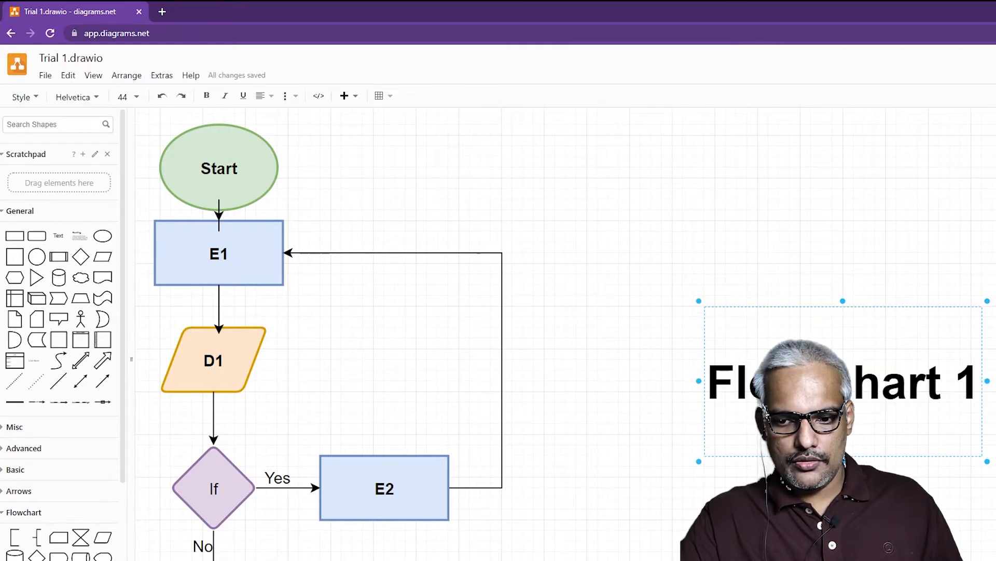
type("C")
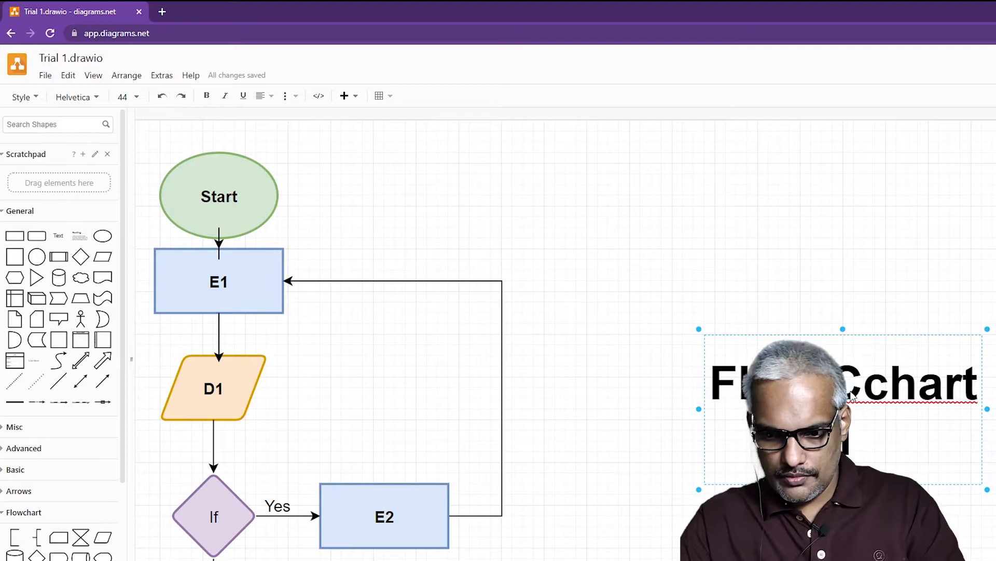
key("Delete")
left_click(898, 514)
left_click(974, 476)
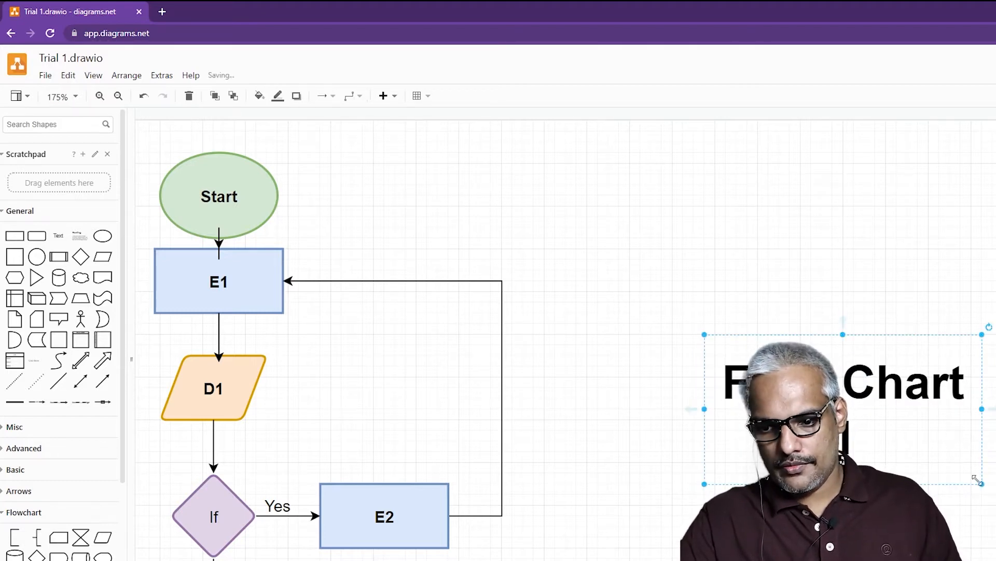
Step: Enlarge the title's text box to fit Flow Chart 1 on one line and place it beside Start, within the page
left_click_drag(982, 485, 995, 505)
left_click_drag(877, 433, 597, 197)
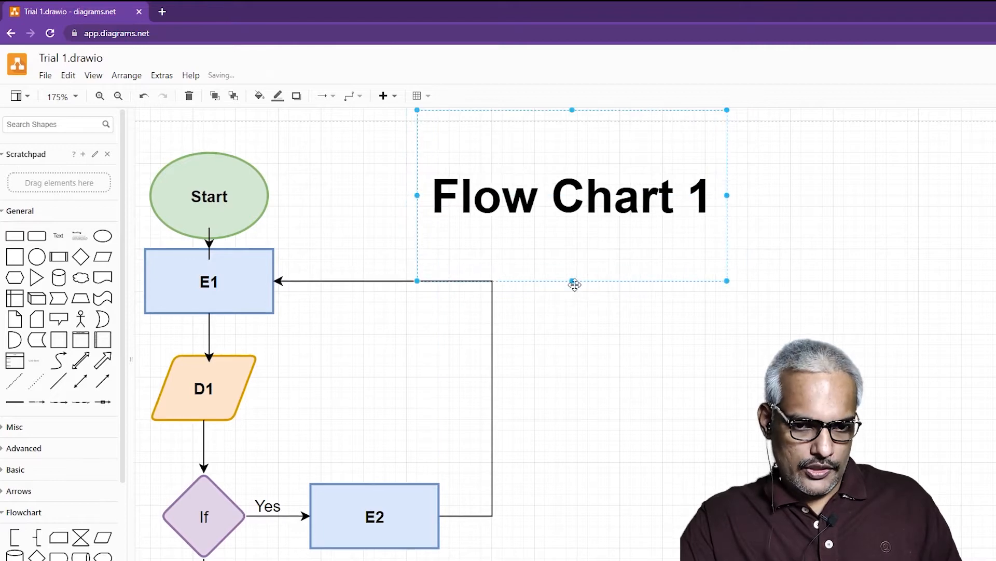
scroll(576, 322, "down", 4, "ctrl")
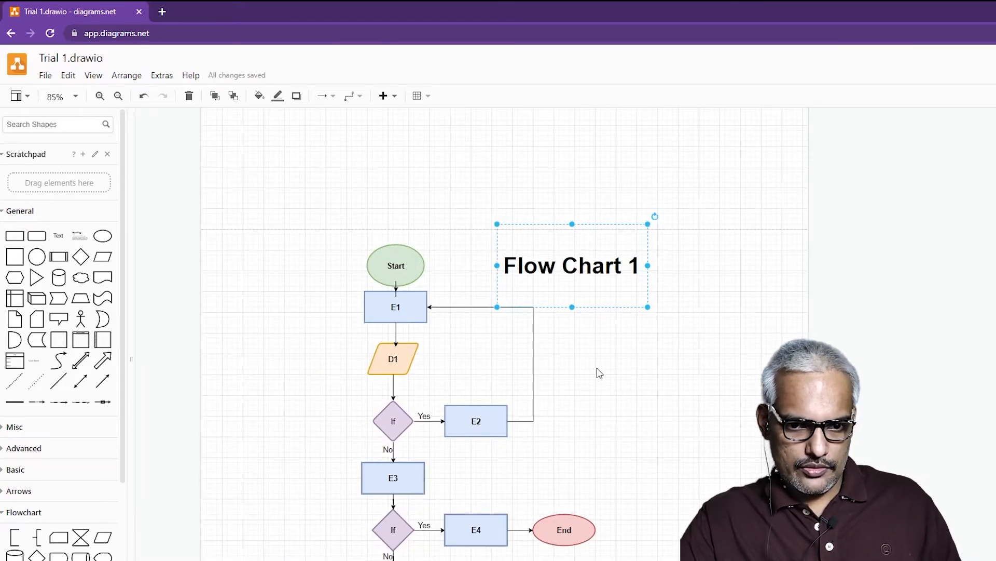
scroll(619, 369, "down", 2, "ctrl")
left_click_drag(626, 374, 624, 352)
double_click(587, 305)
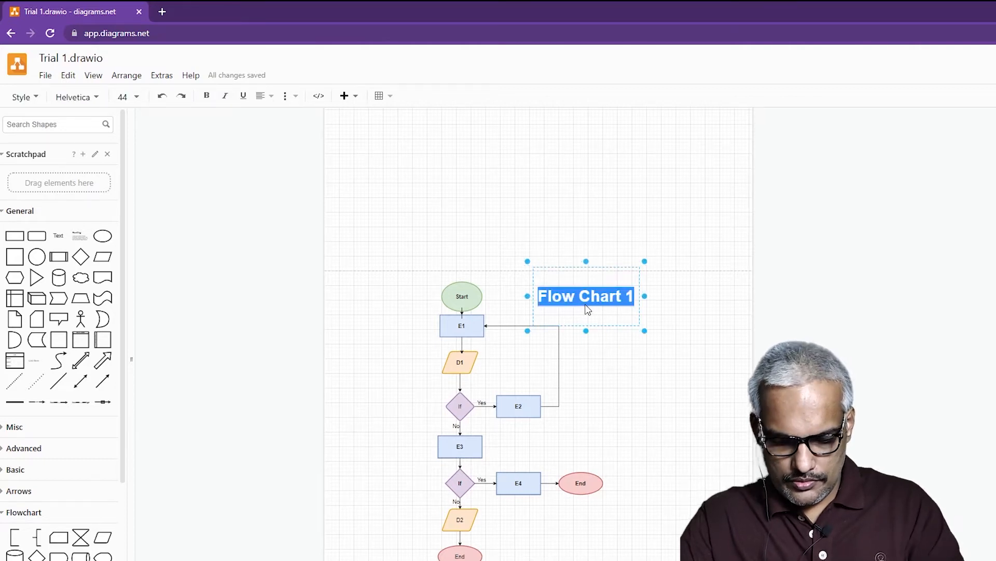
left_click(588, 318)
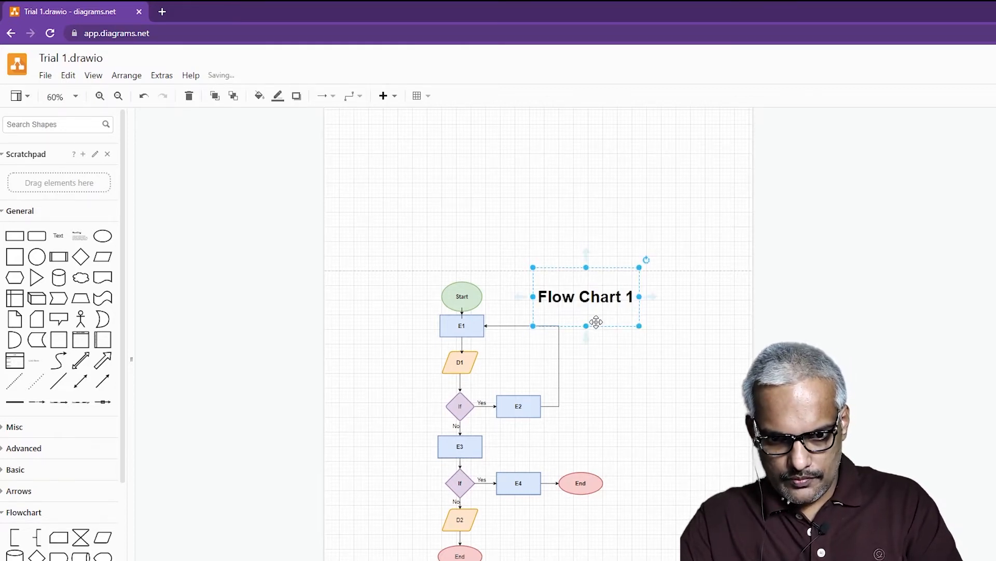
left_click_drag(596, 322, 601, 330)
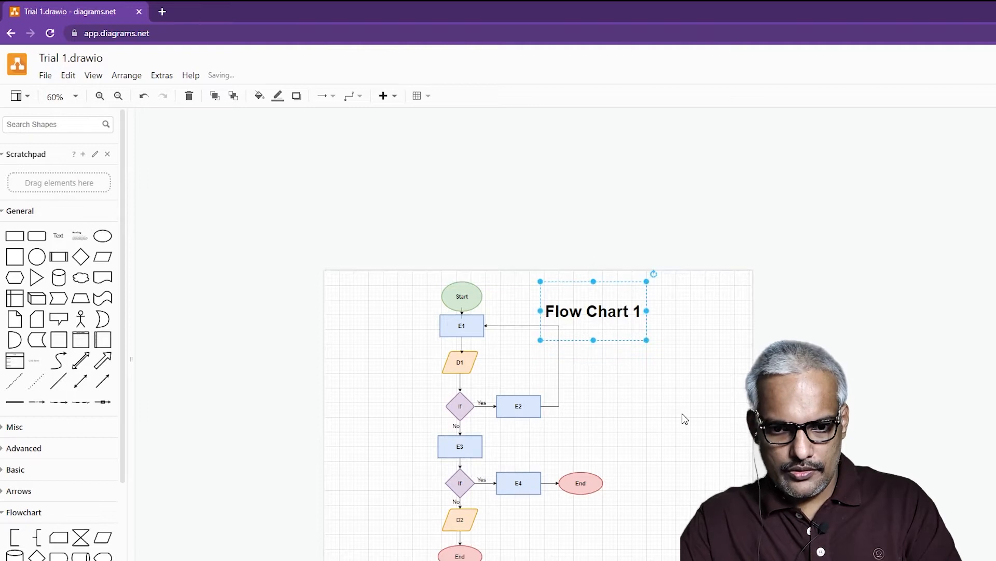
left_click(686, 418)
Step: Underline the whole Flow Chart 1 title
left_click(601, 318)
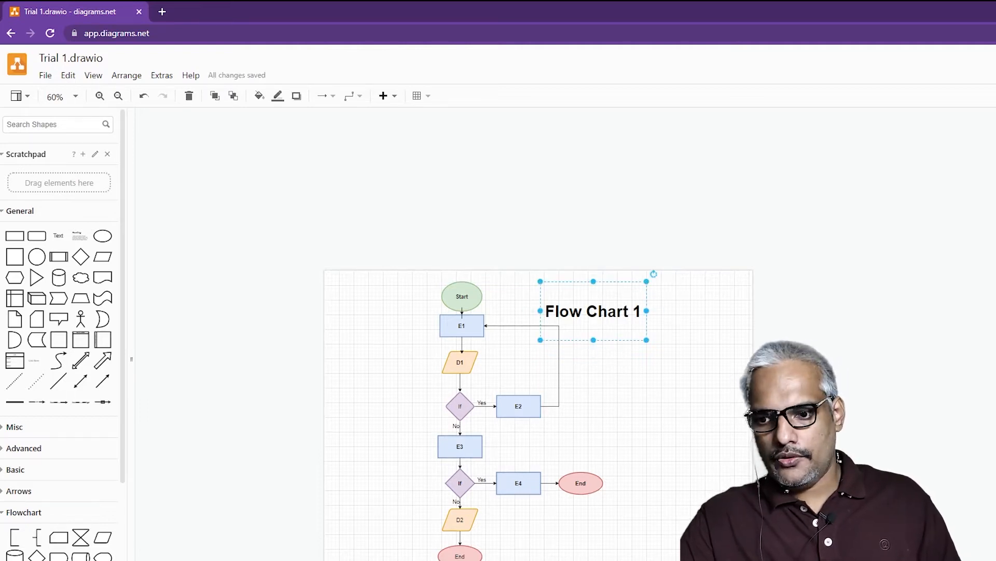
double_click(618, 318)
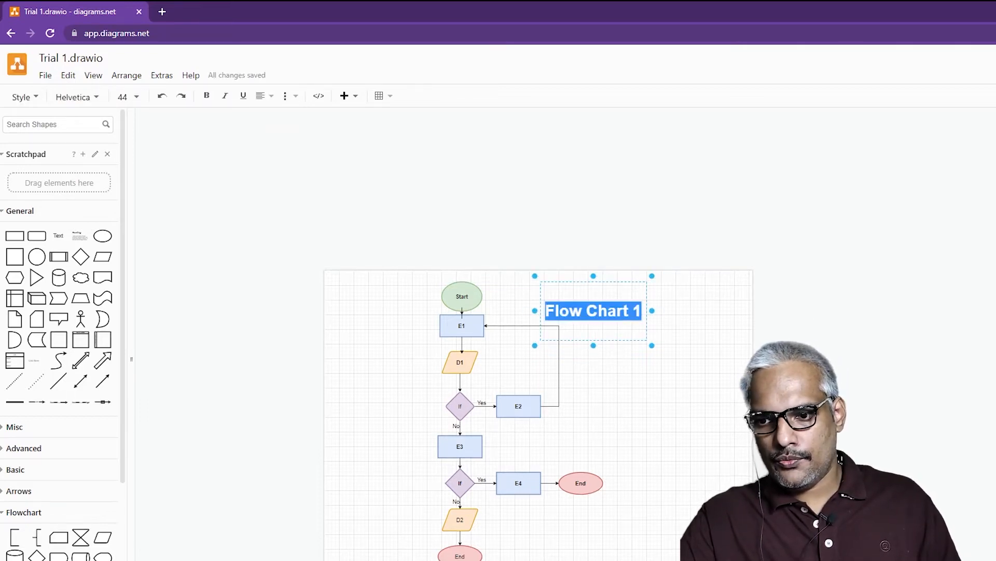
key("ctrl+u")
left_click(642, 377)
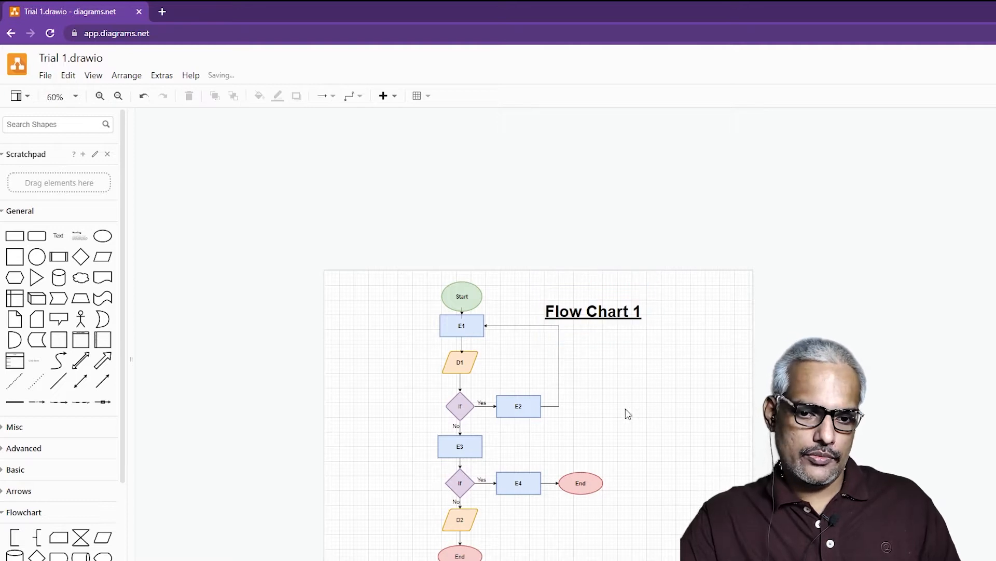
Step: Save the finished flowchart in the current file
left_click_drag(684, 436, 684, 351)
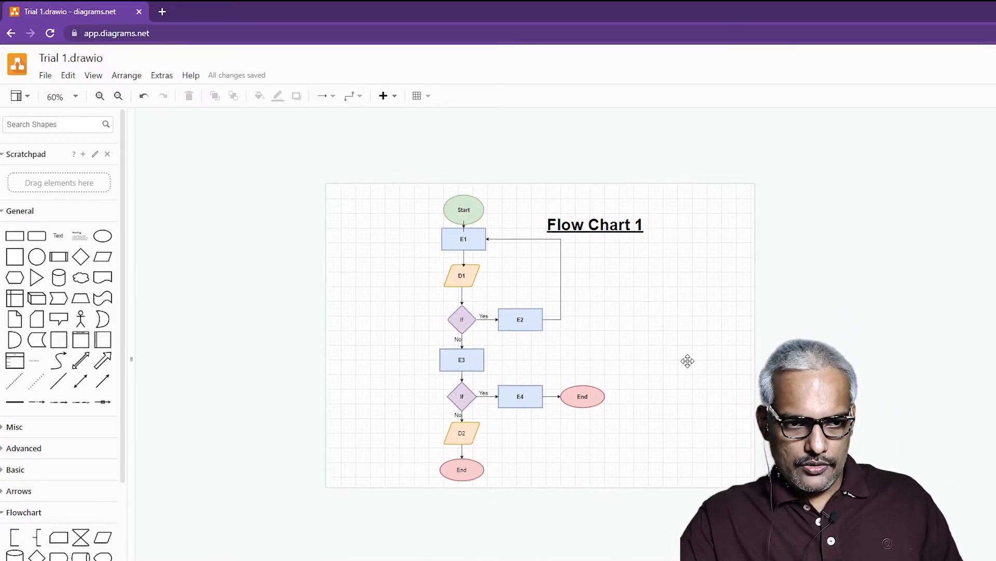
left_click(45, 76)
left_click(84, 185)
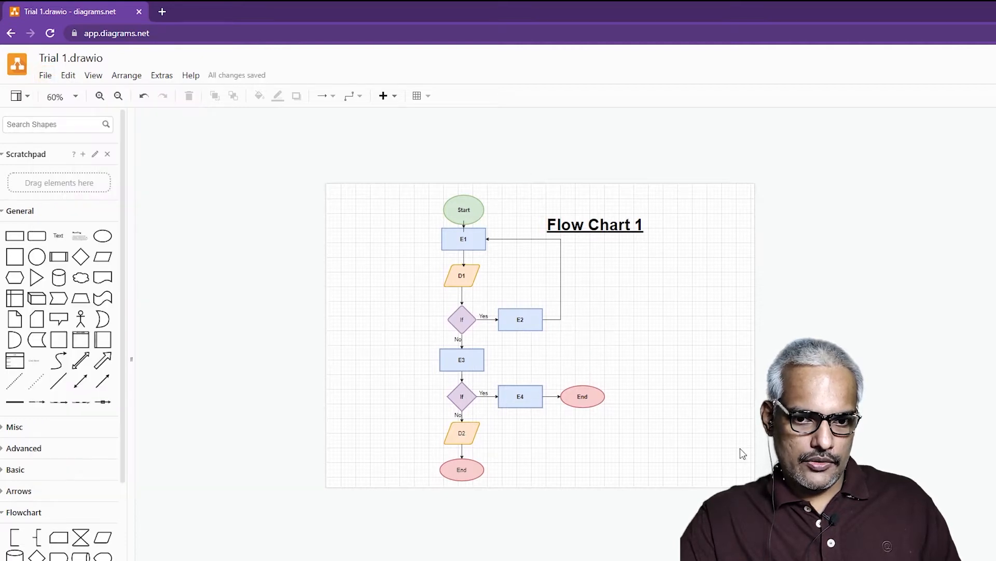
Step: Export the flowchart as a JPEG at 100% zoom and save it to the device as Trial 1.jpg
left_click(45, 75)
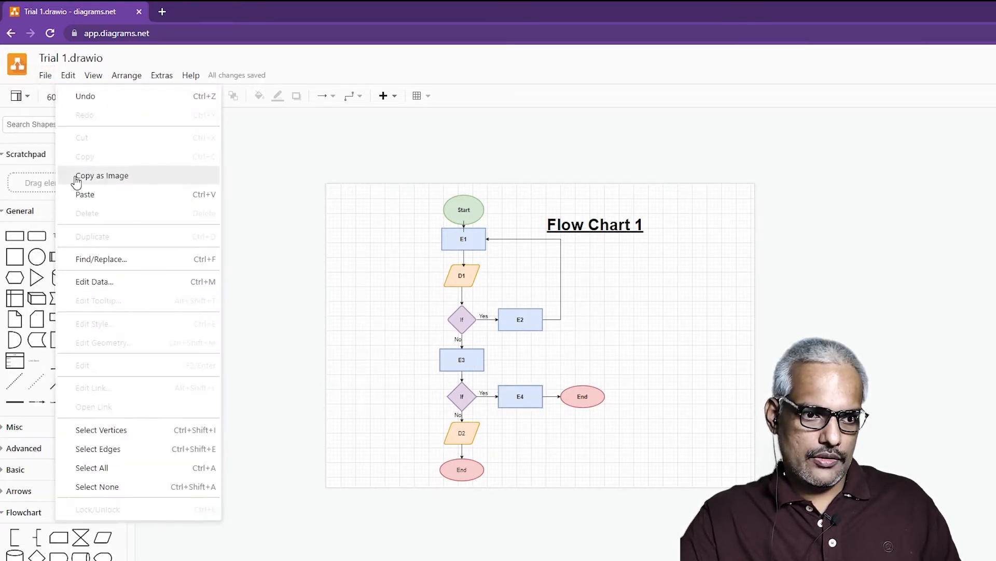
mouse_move(87, 312)
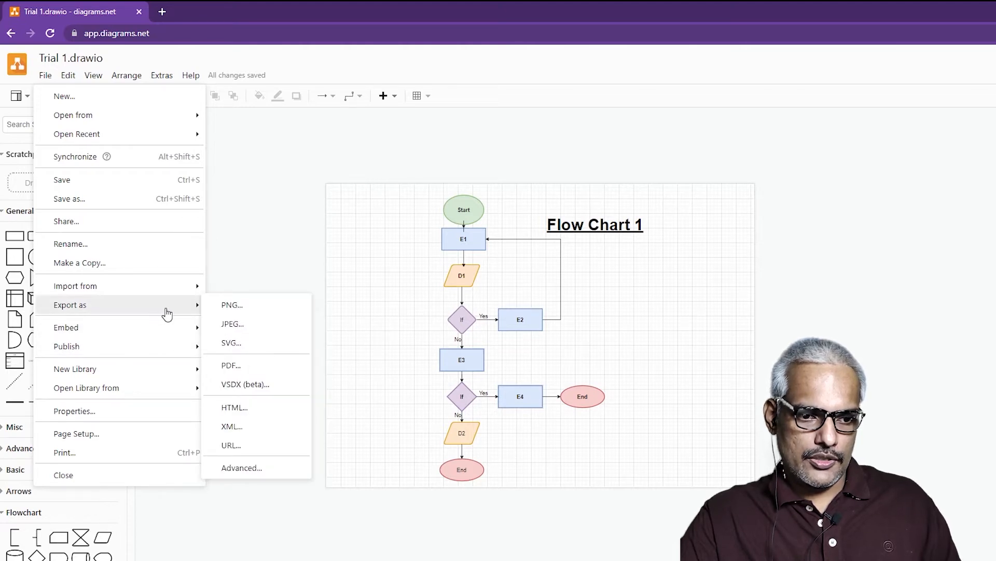
left_click(231, 323)
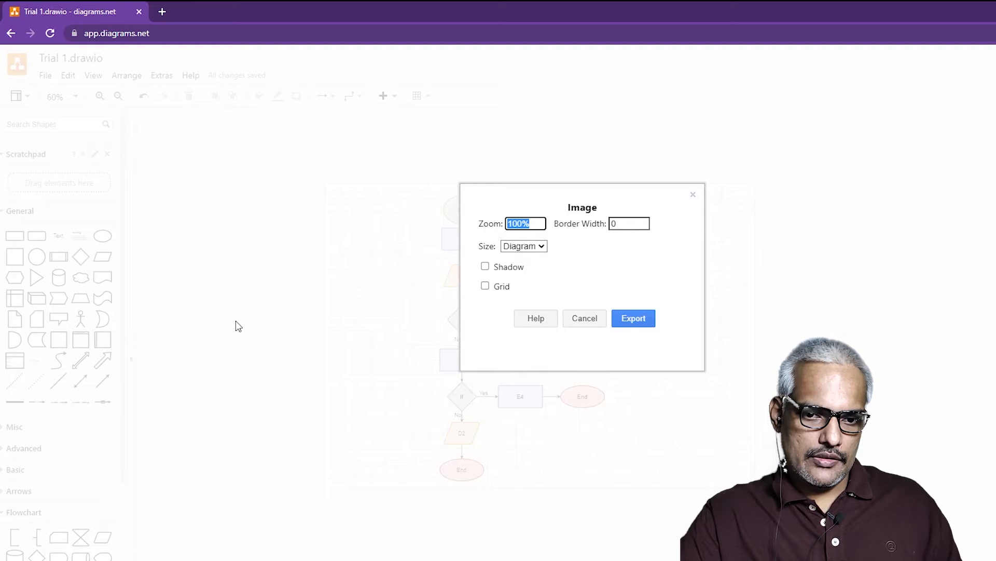
left_click(643, 322)
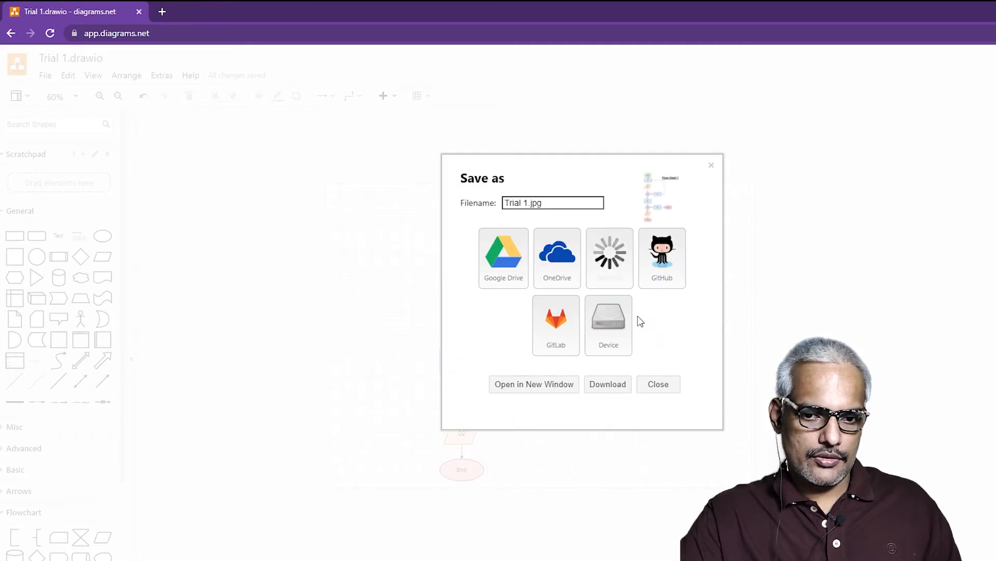
left_click(620, 332)
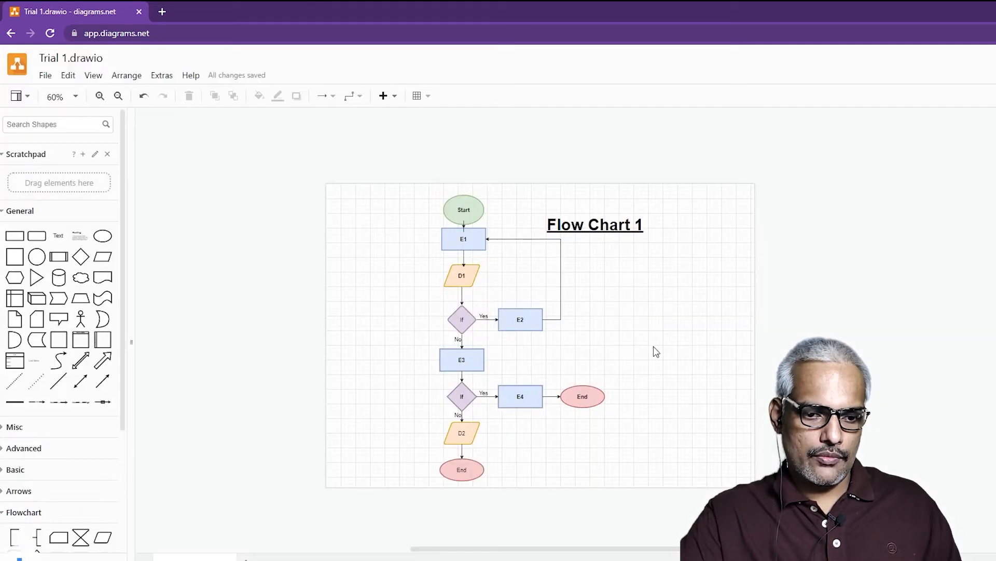
Step: Save the flowchart as an editable bitmap image (PNG) named Trial 1 in the draw.io folder
left_click(46, 76)
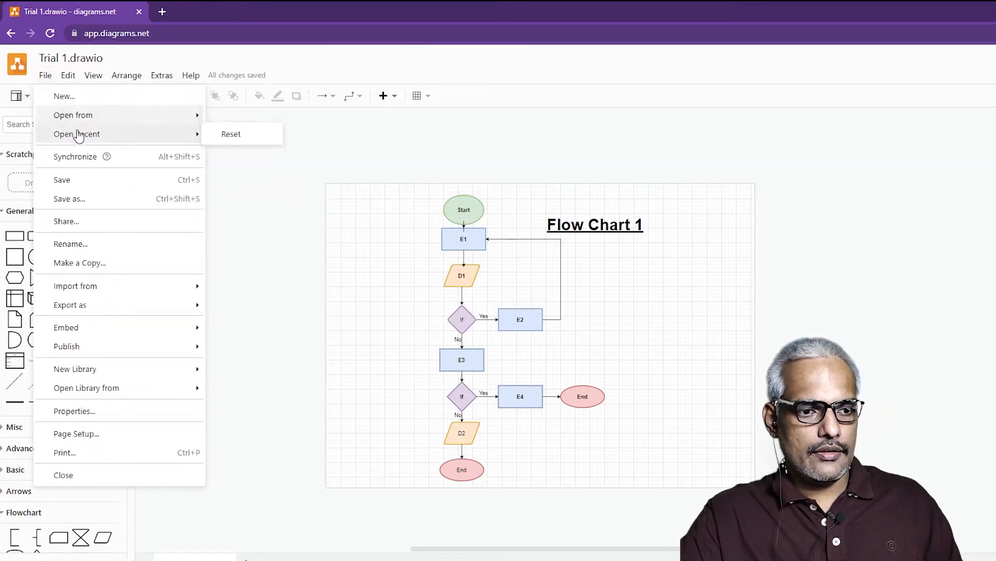
left_click(94, 199)
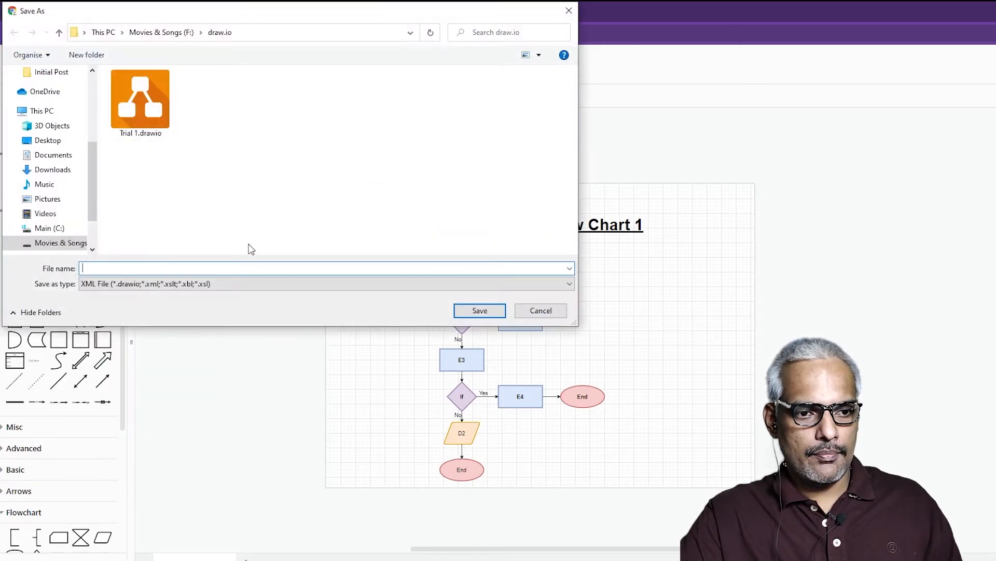
left_click(136, 284)
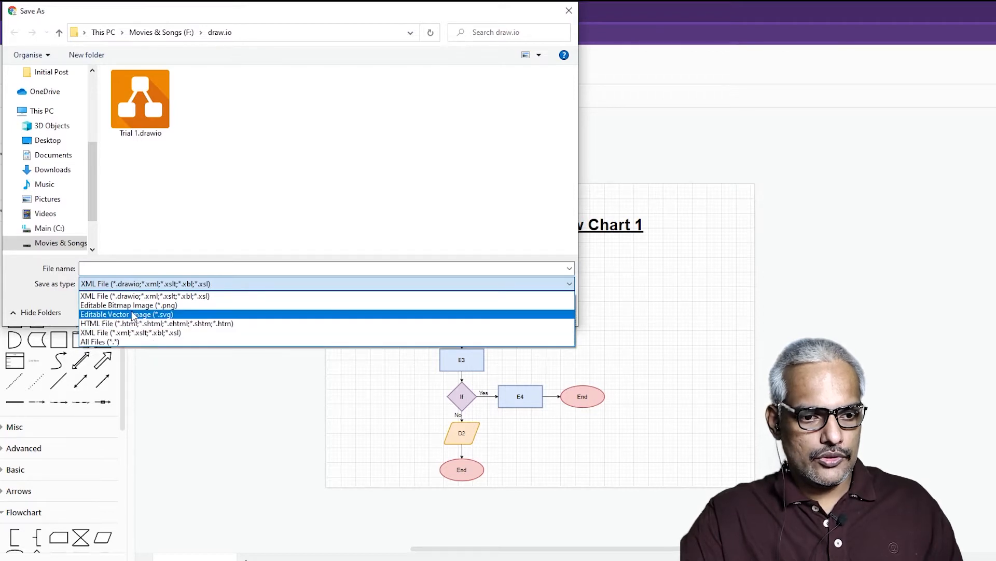
left_click(134, 306)
left_click(113, 266)
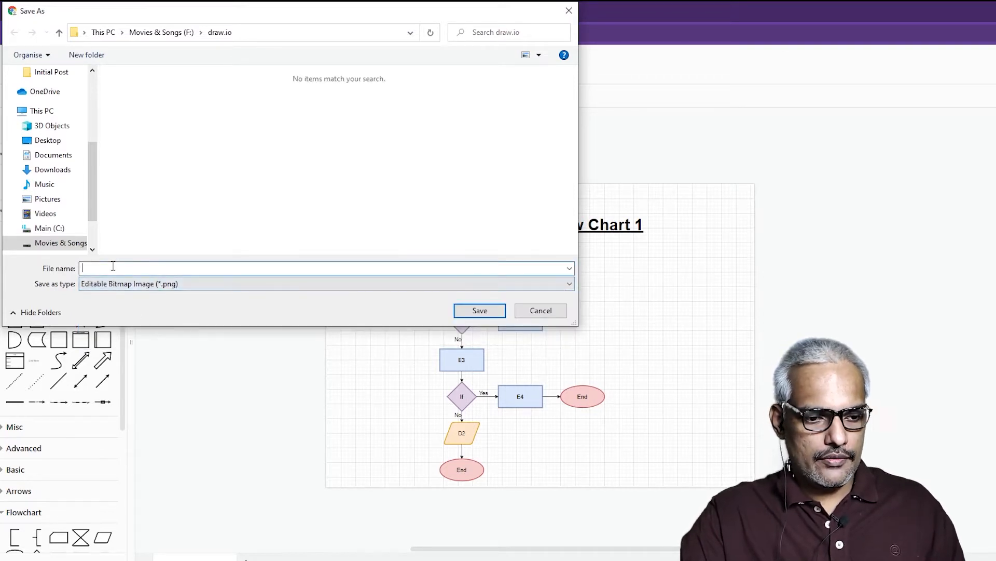
type("Trial 1")
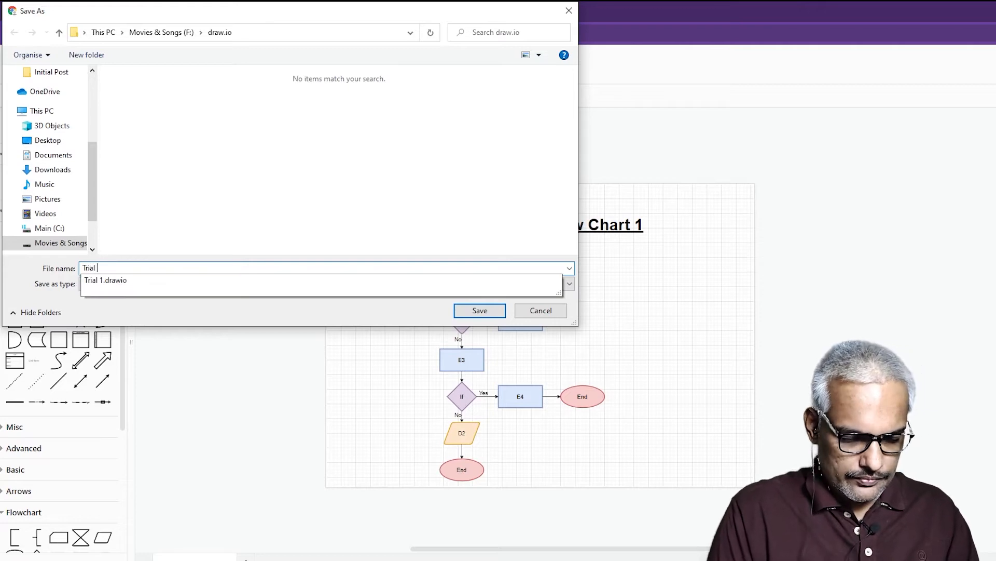
key("Return")
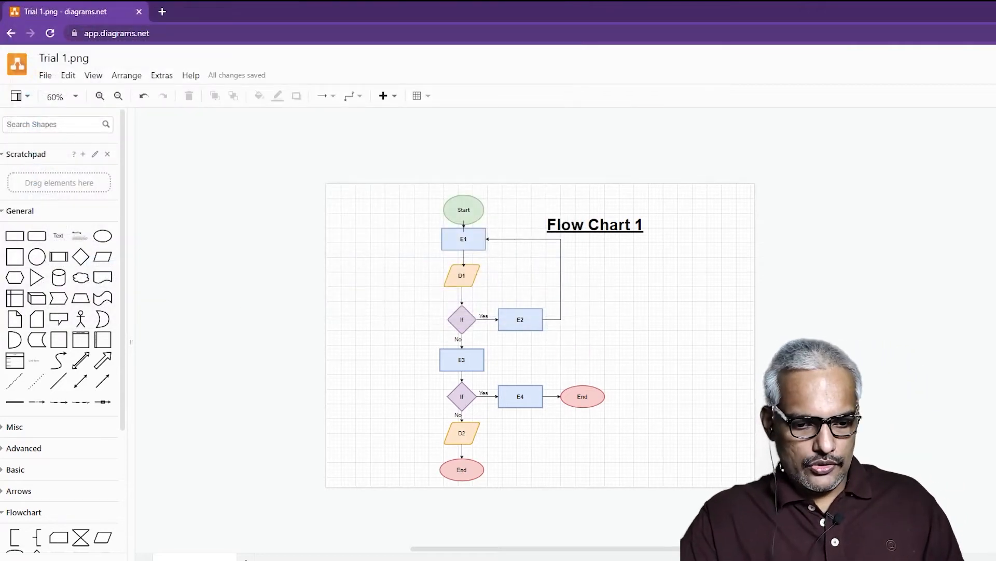
Step: Switch to File Explorer and transfer the exported Trial 1.jpg from Downloads into the draw.io folder on drive F
key("super+e")
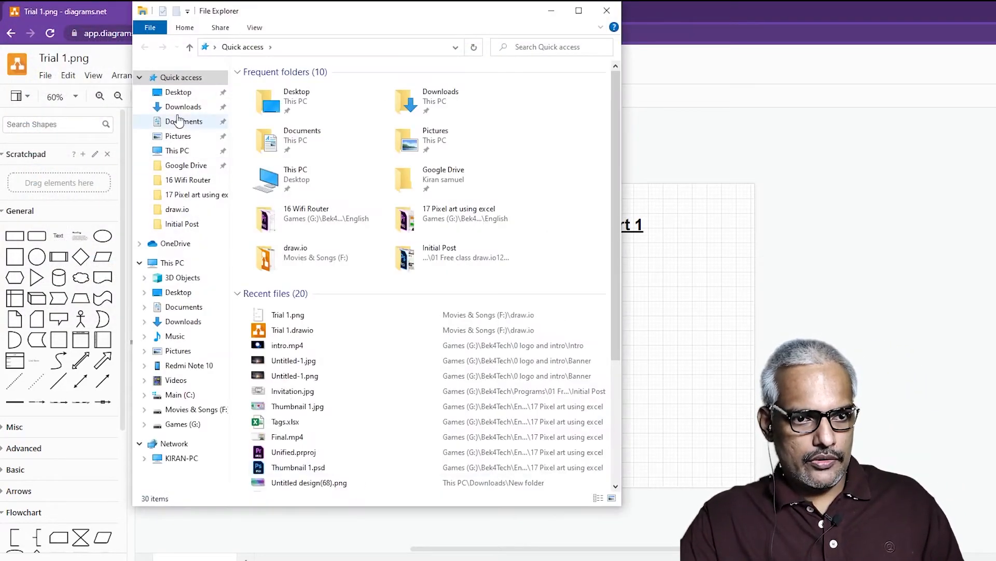
left_click(178, 107)
left_click_drag(289, 145, 258, 107)
left_click(202, 410)
left_click(267, 100)
double_click(268, 102)
right_click(407, 179)
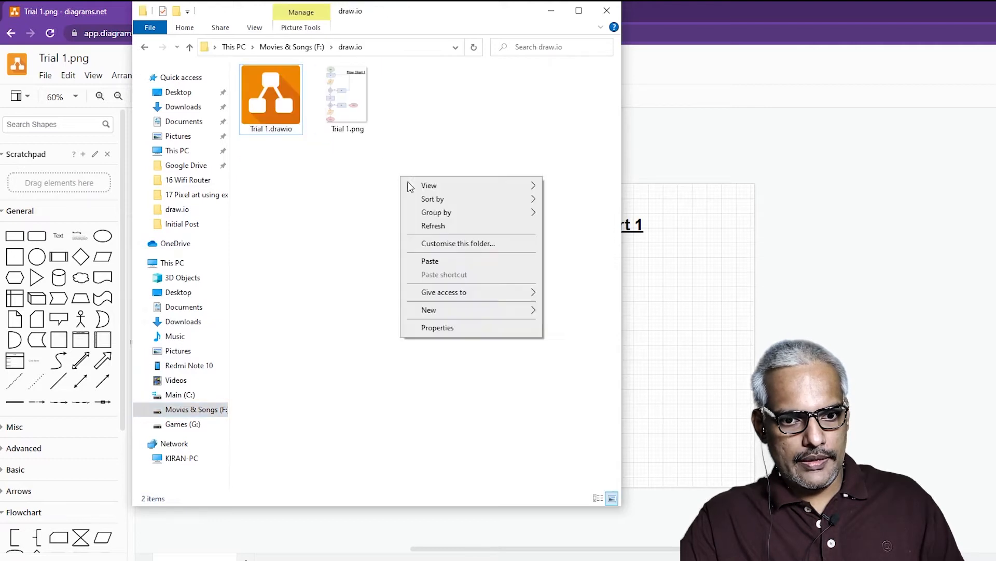
left_click(442, 261)
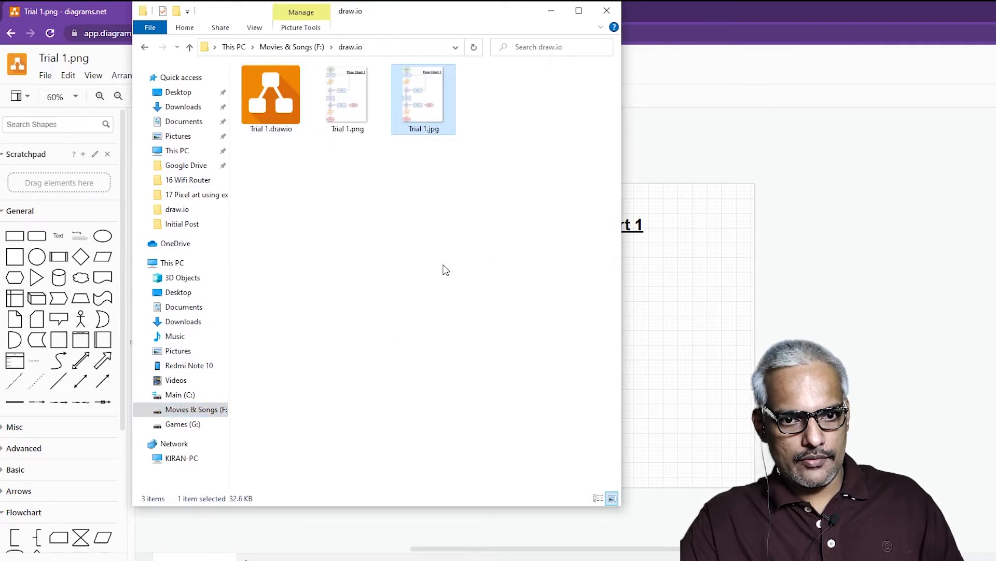
left_click(360, 113)
left_click(423, 121)
Step: Open PowerPoint, create a blank presentation and apply the dark teal theme with the red corner accent
key("super")
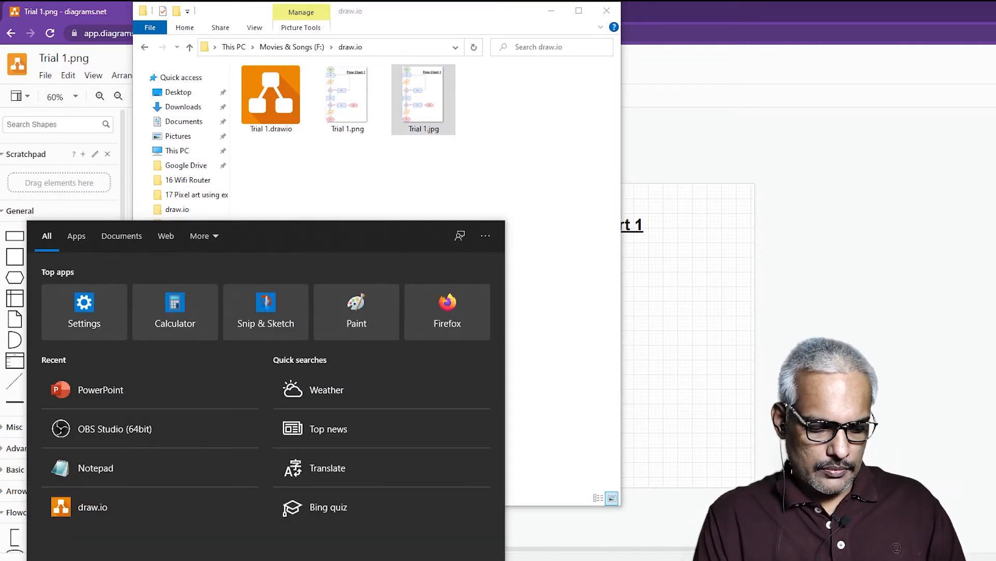
type("power")
left_click(156, 301)
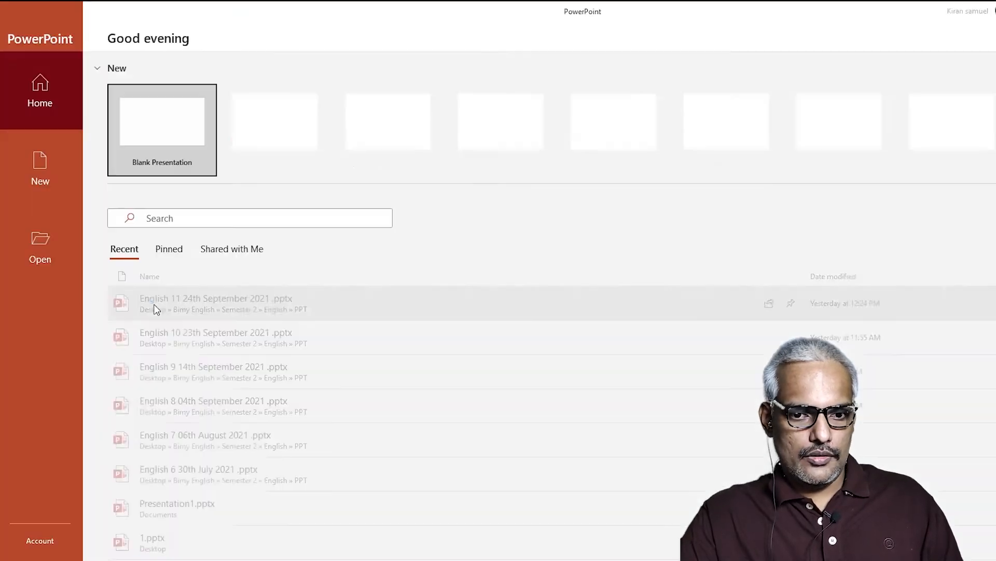
left_click(176, 131)
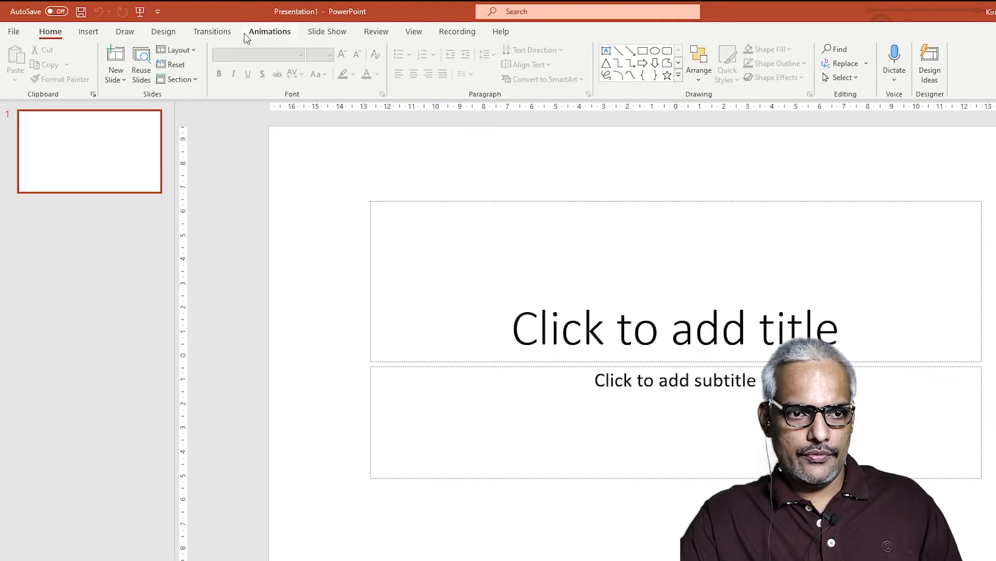
left_click(159, 34)
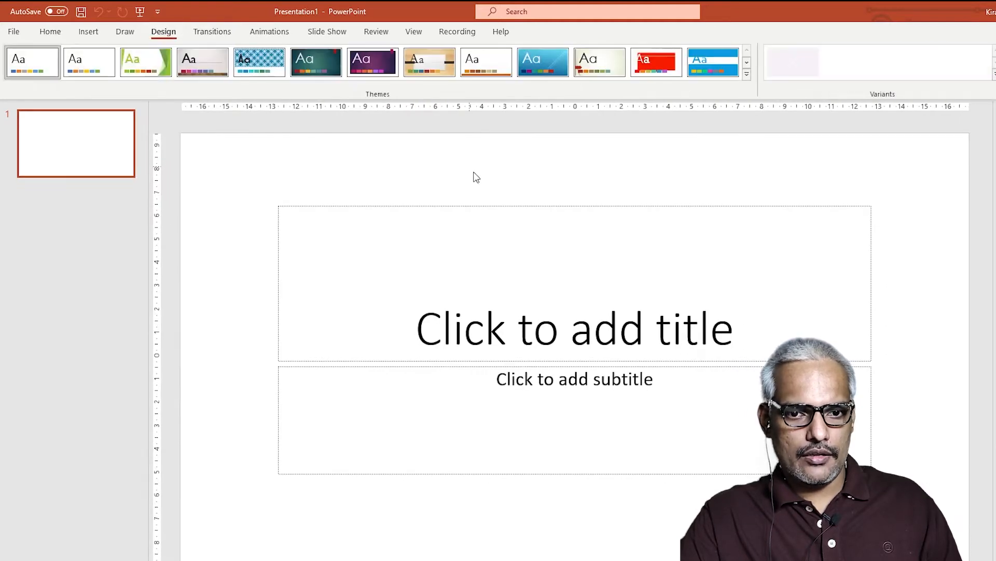
left_click(336, 72)
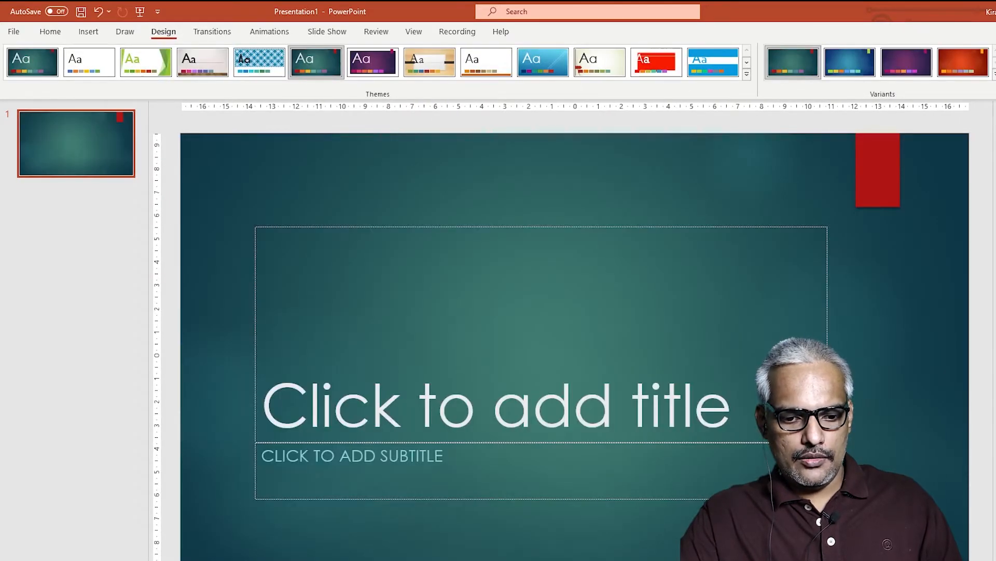
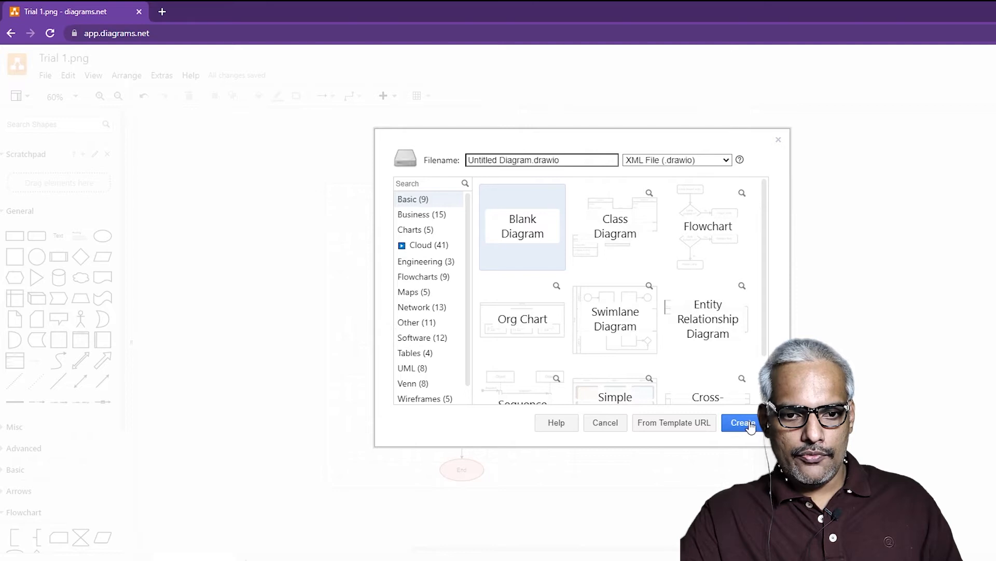
Step: Create a new blank diagram in draw.io and save it as Trail 2 in the draw.io folder
left_click(750, 423)
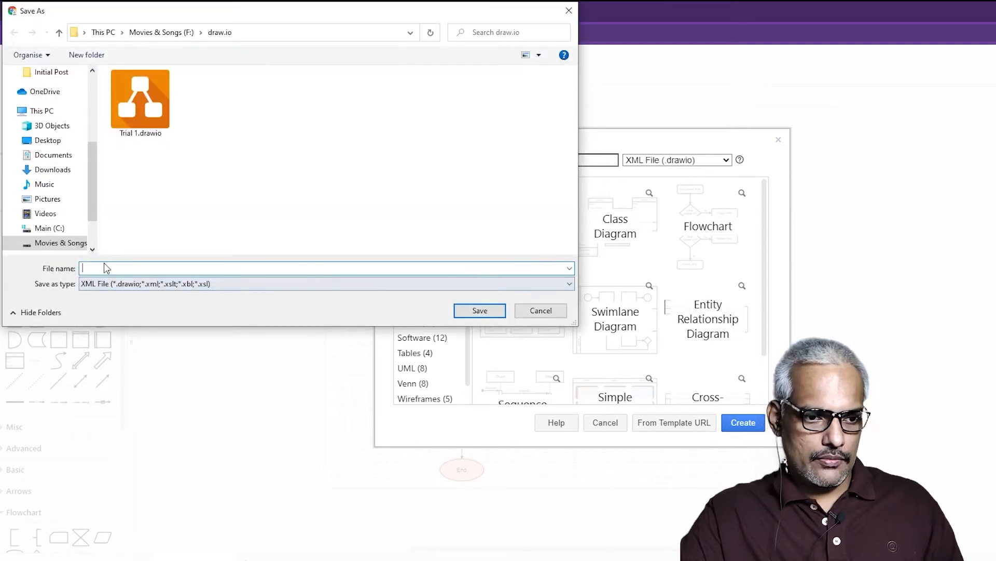
type("Trail 2")
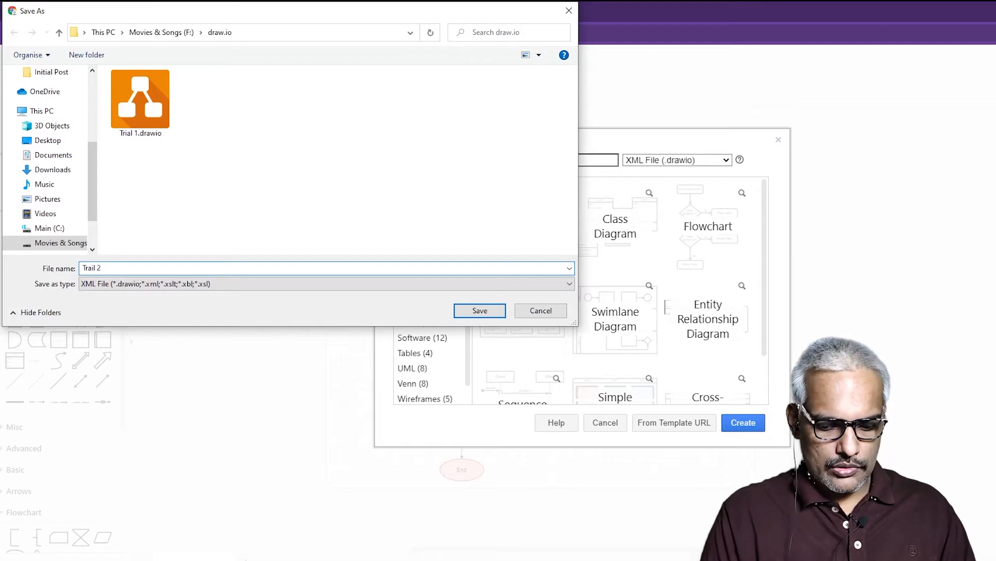
left_click(494, 313)
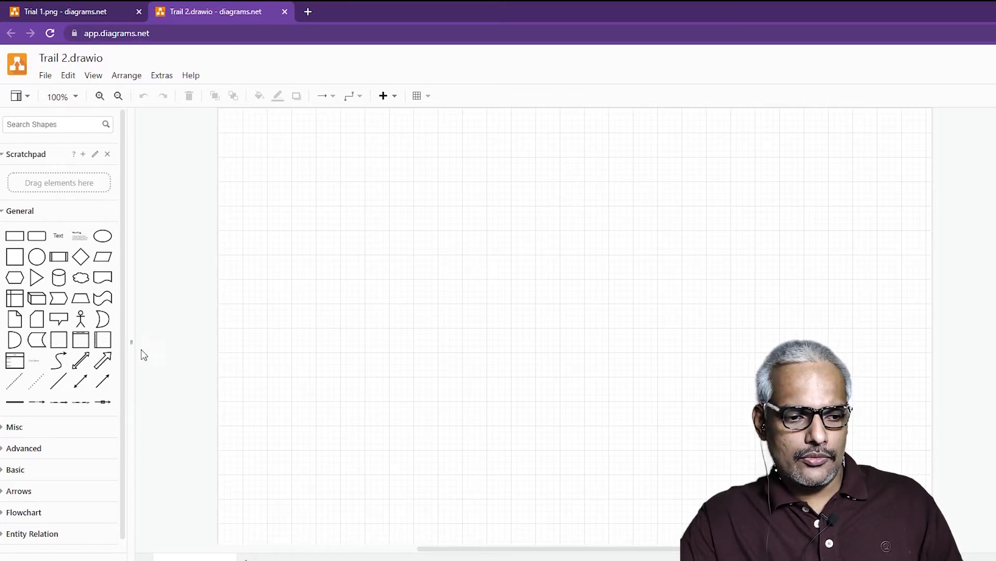
Step: Insert a List shape and place it near the upper-right corner of the page
mouse_move(15, 362)
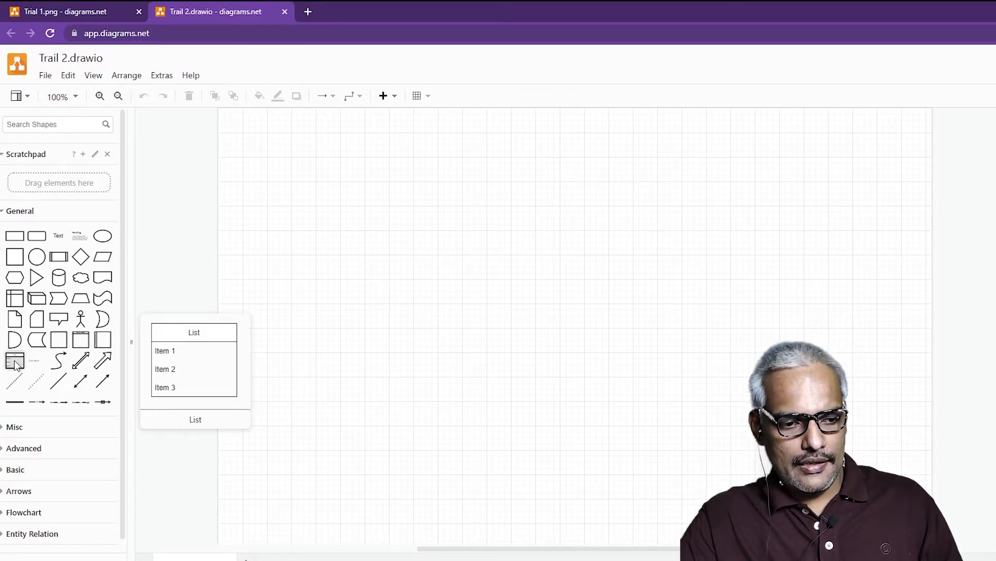
left_click(15, 362)
left_click_drag(590, 334, 792, 188)
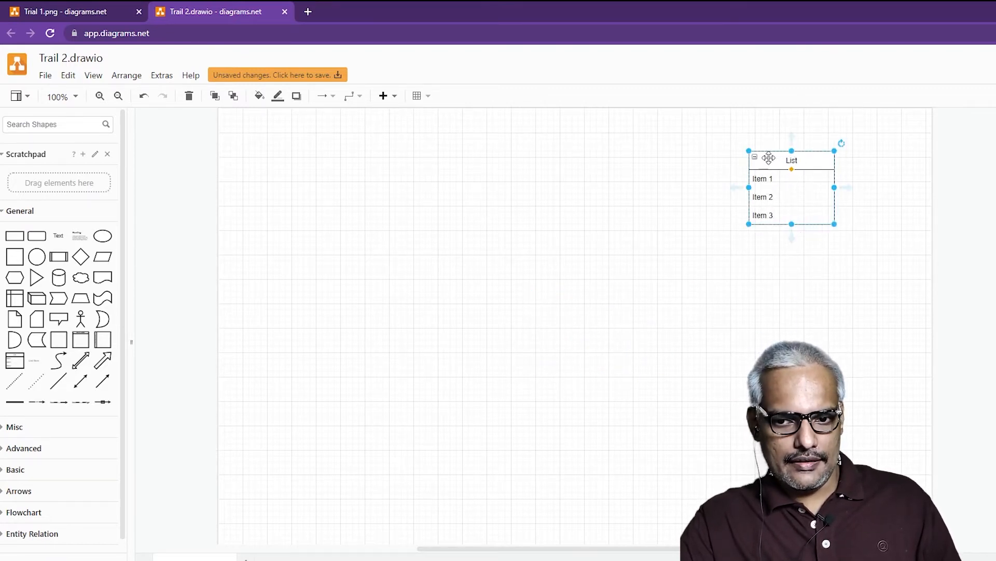
Step: Try out a table of four rows and two columns beside the list and delete it
left_click(421, 96)
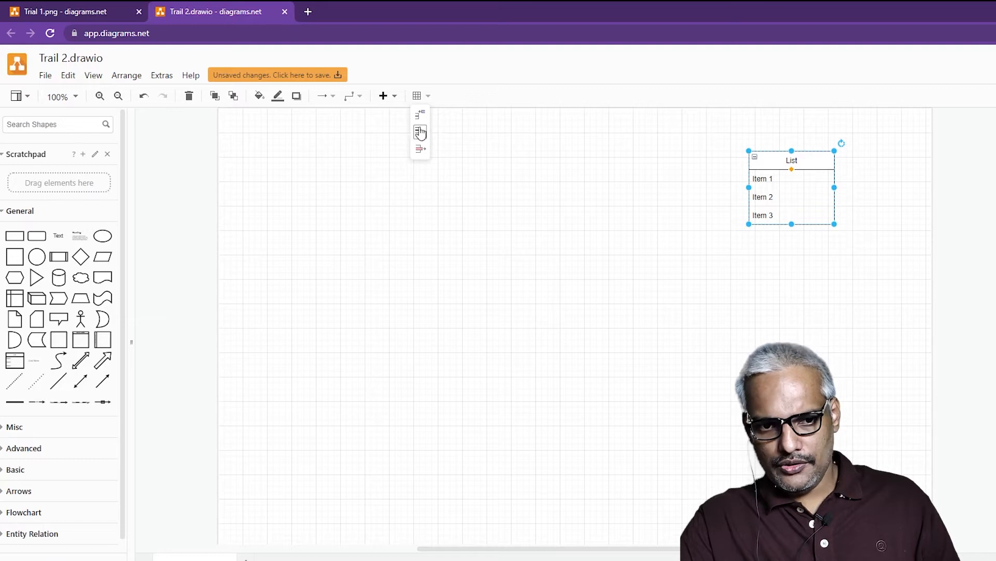
left_click(573, 197)
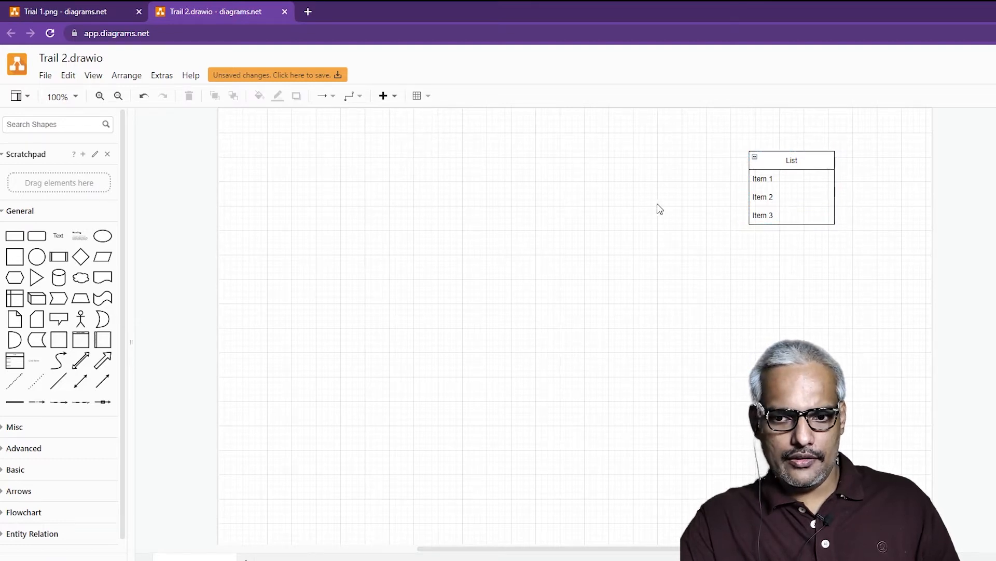
left_click(792, 175)
left_click(556, 218)
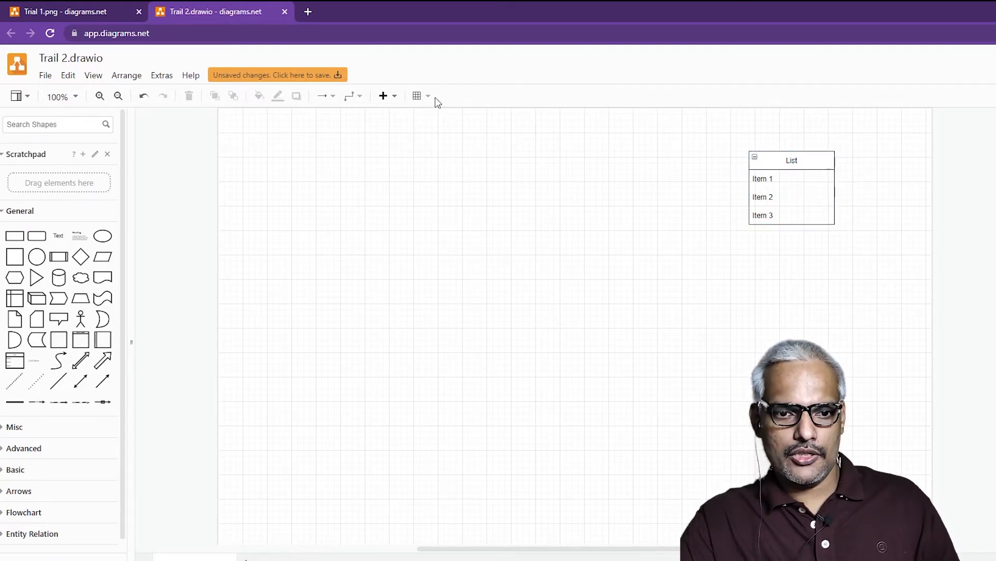
left_click(420, 96)
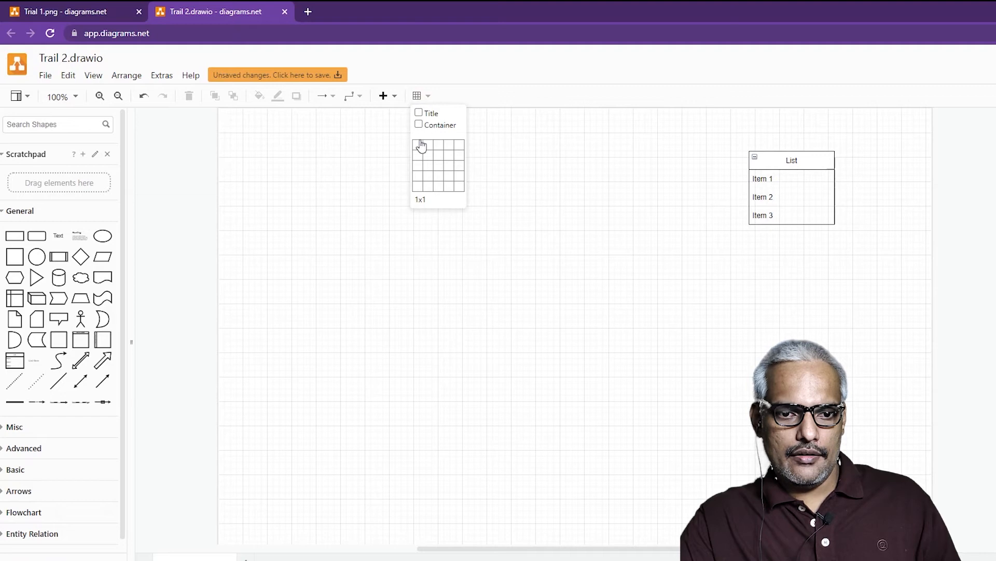
left_click(429, 177)
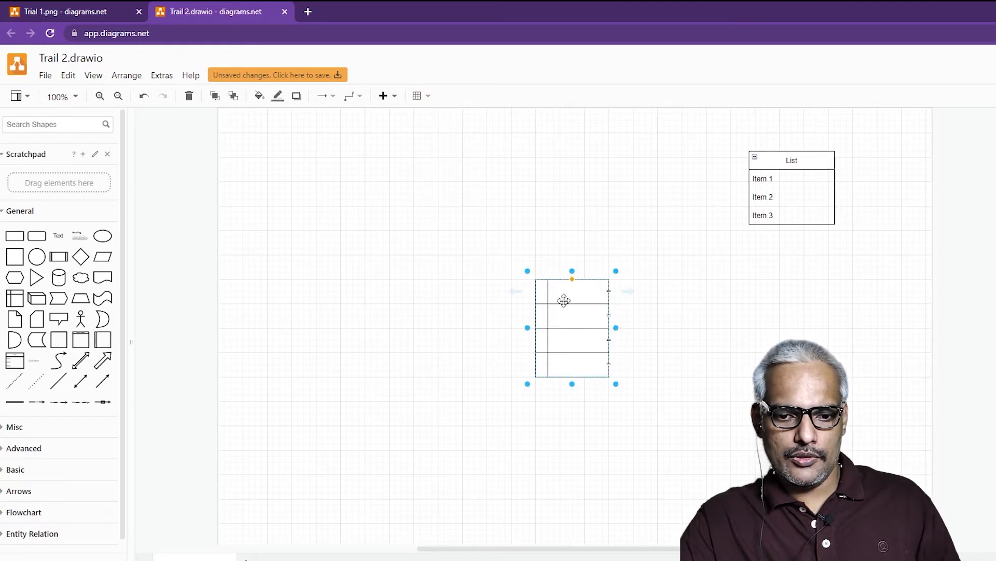
left_click_drag(562, 296, 513, 234)
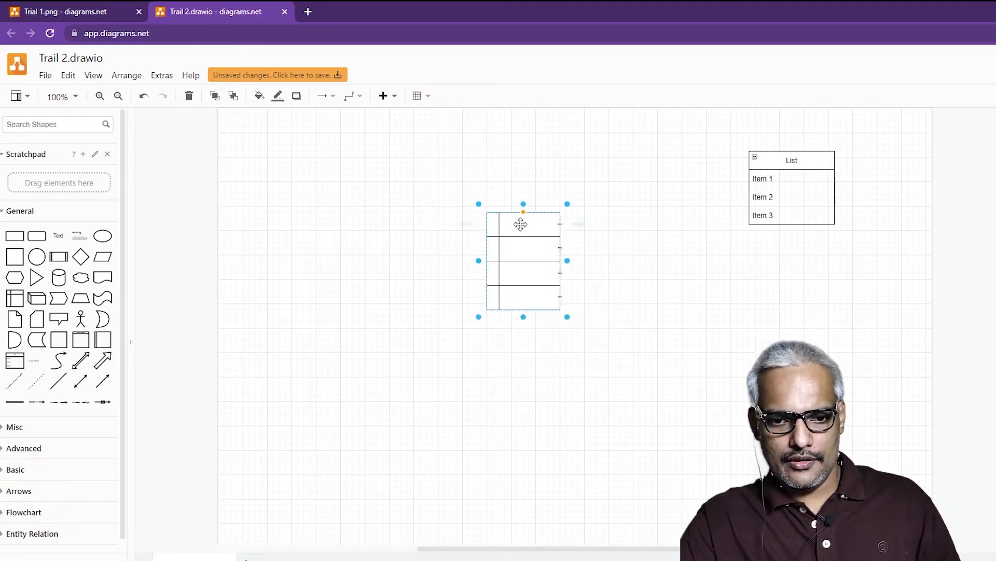
key("Delete")
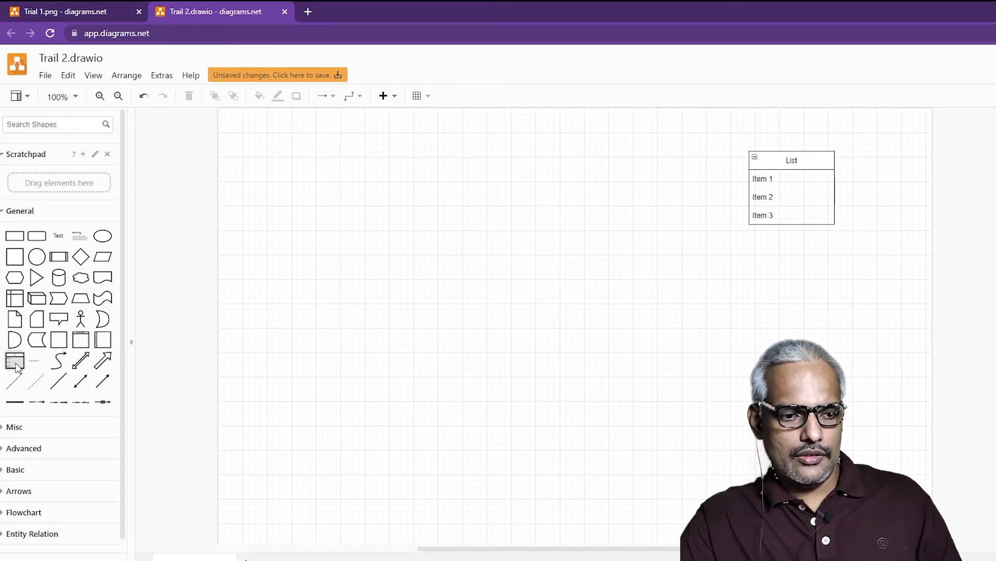
Step: Move the list slightly down the page and change its title to Bek4tec Ecart
mouse_move(15, 361)
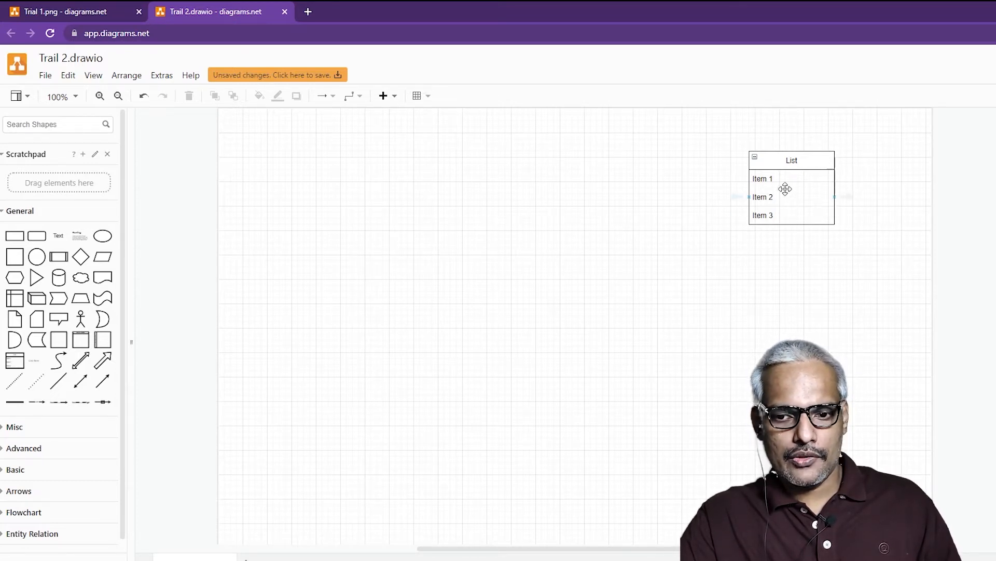
left_click_drag(815, 161, 819, 193)
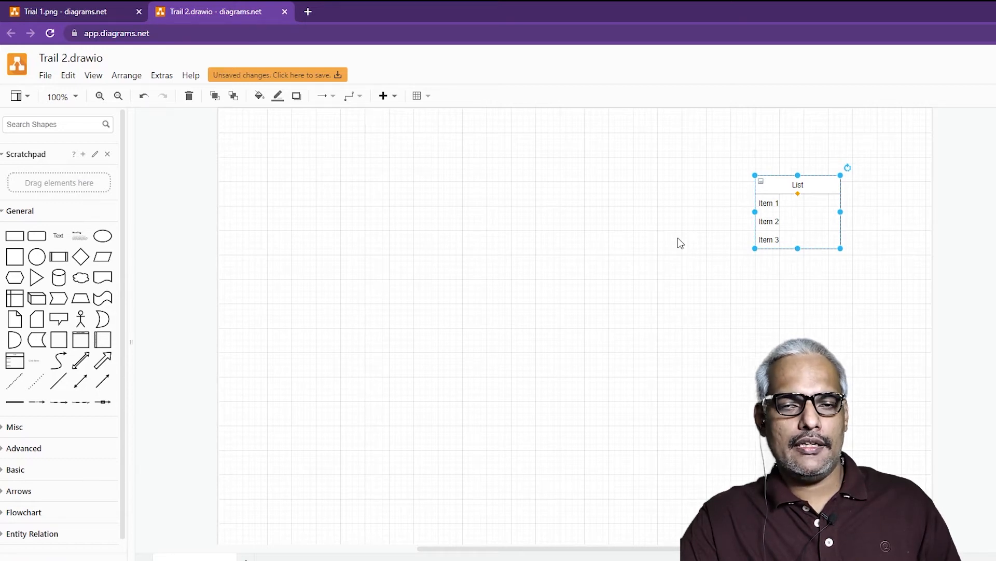
double_click(813, 184)
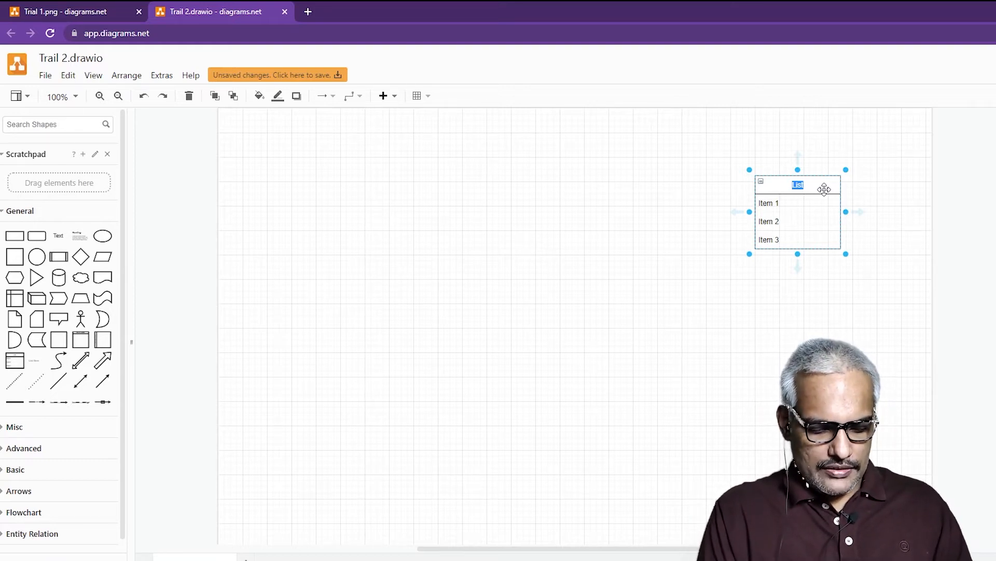
type("Bek4")
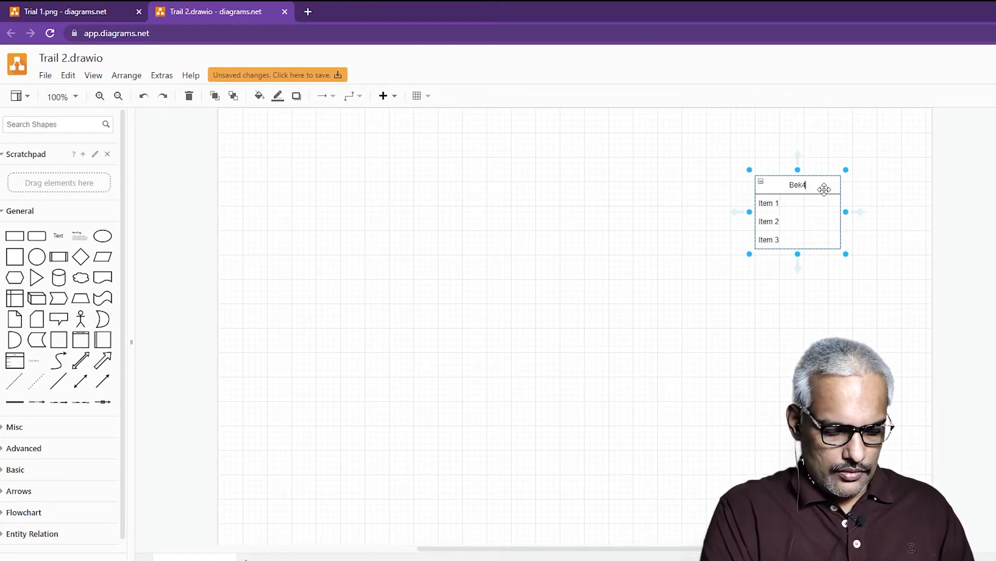
type("ted")
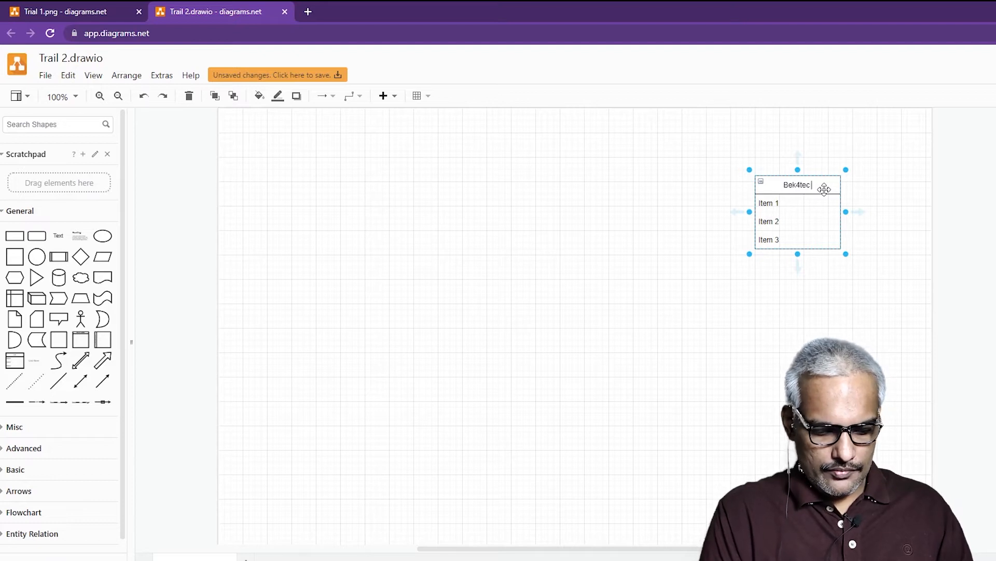
type(" E")
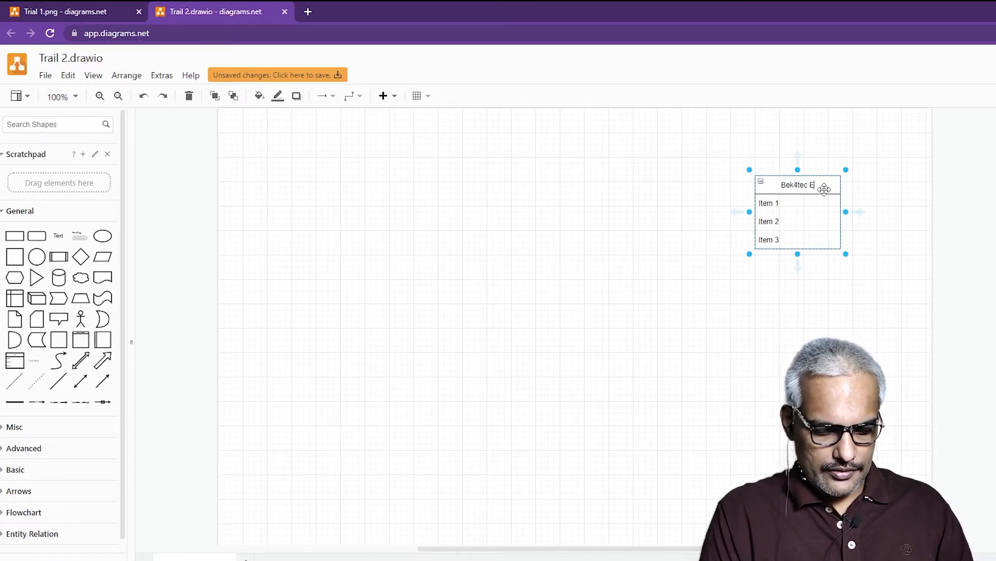
type("cart")
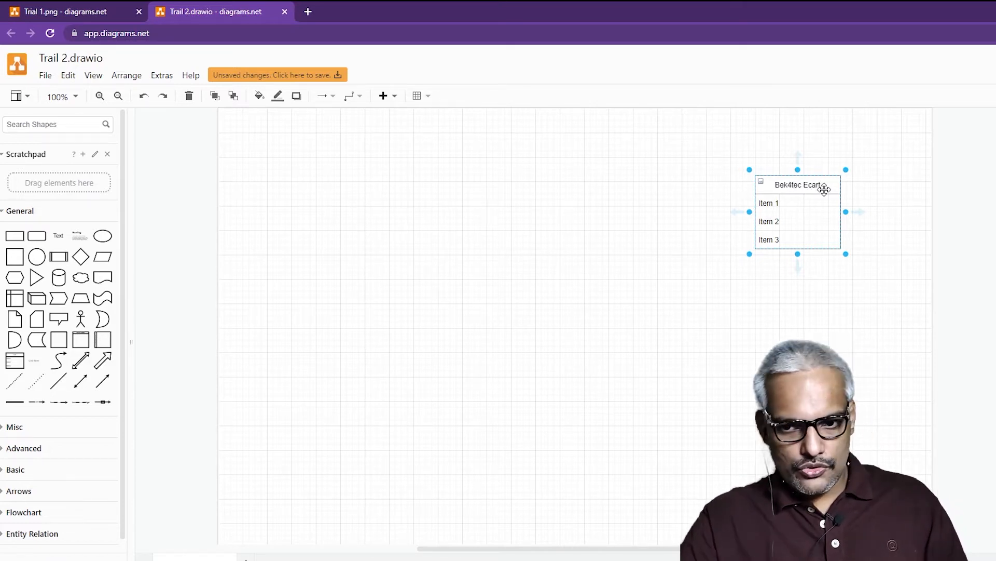
left_click(814, 292)
Step: Shift the Bek4tec Ecart list a little closer to the page's right edge
left_click(815, 211)
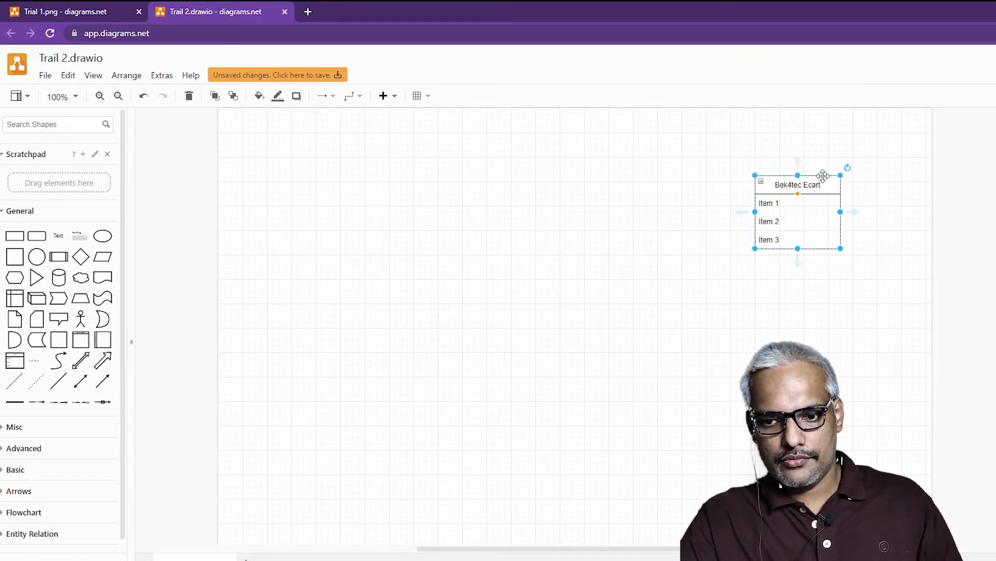
left_click_drag(824, 176, 848, 176)
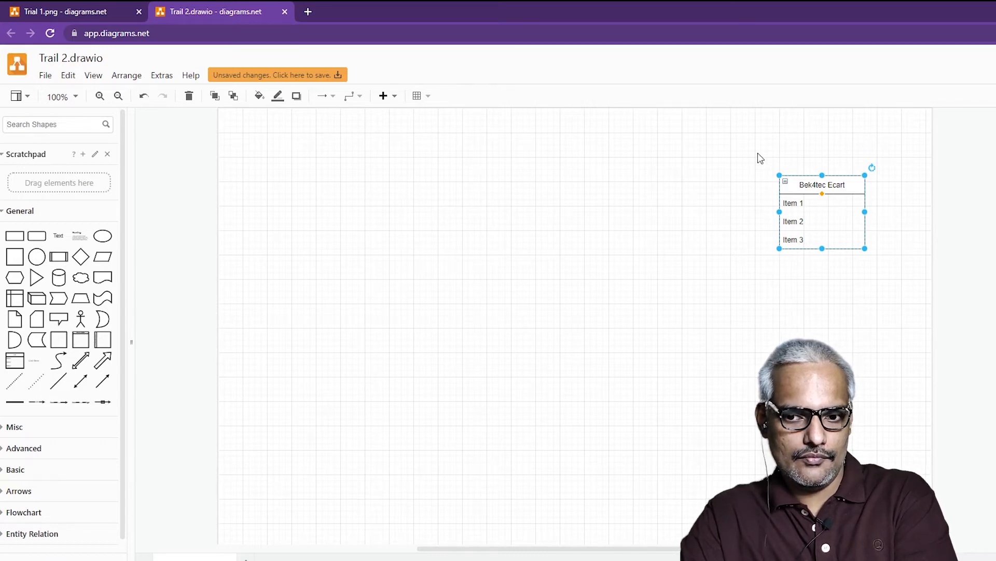
left_click(639, 305)
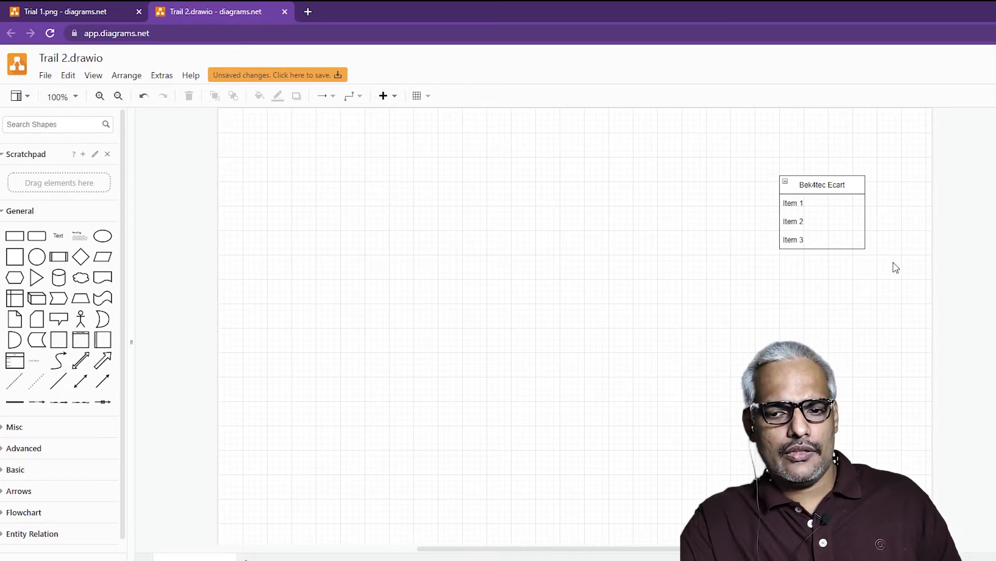
left_click(817, 187)
left_click(676, 192)
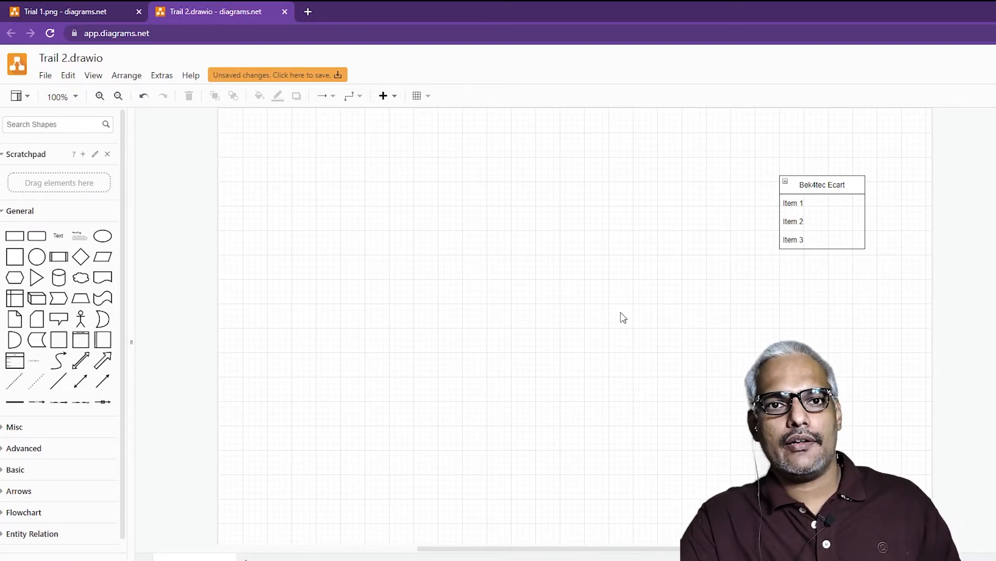
Step: Search the shapes for cart, insert the blue chip-style cart icon and fit it, reduced in size, above the list's upper-right corner
left_click(38, 123)
type("cart")
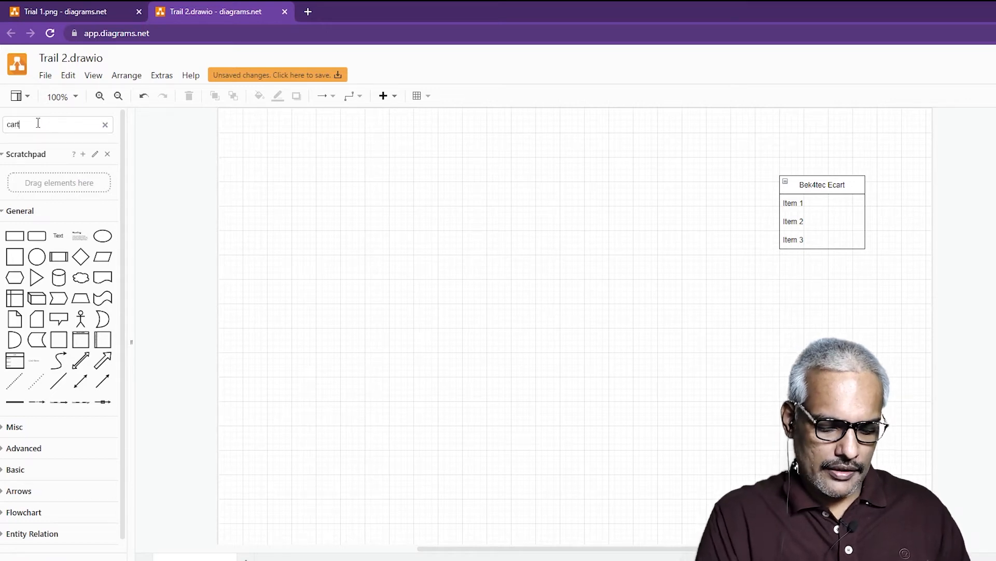
key("Return")
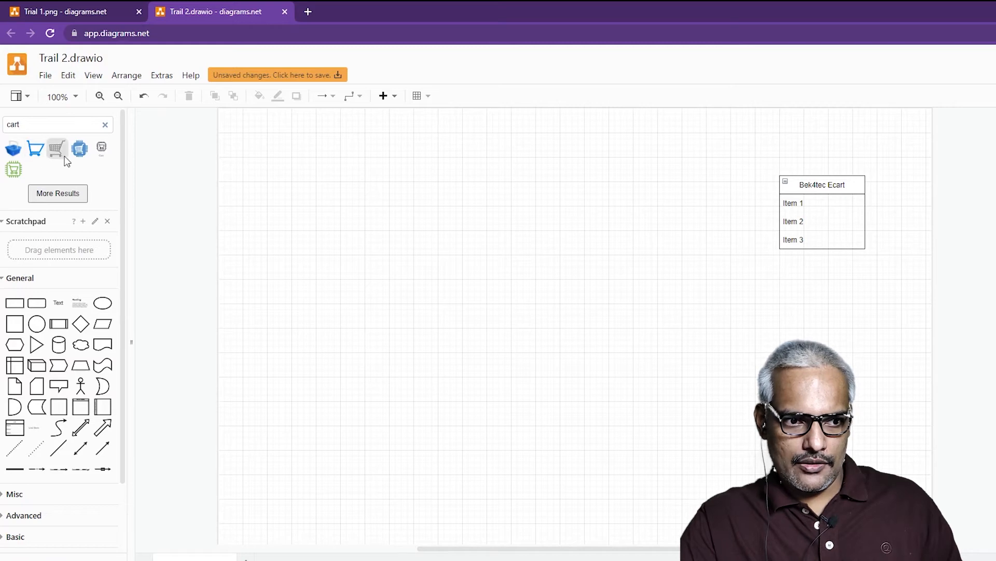
mouse_move(56, 153)
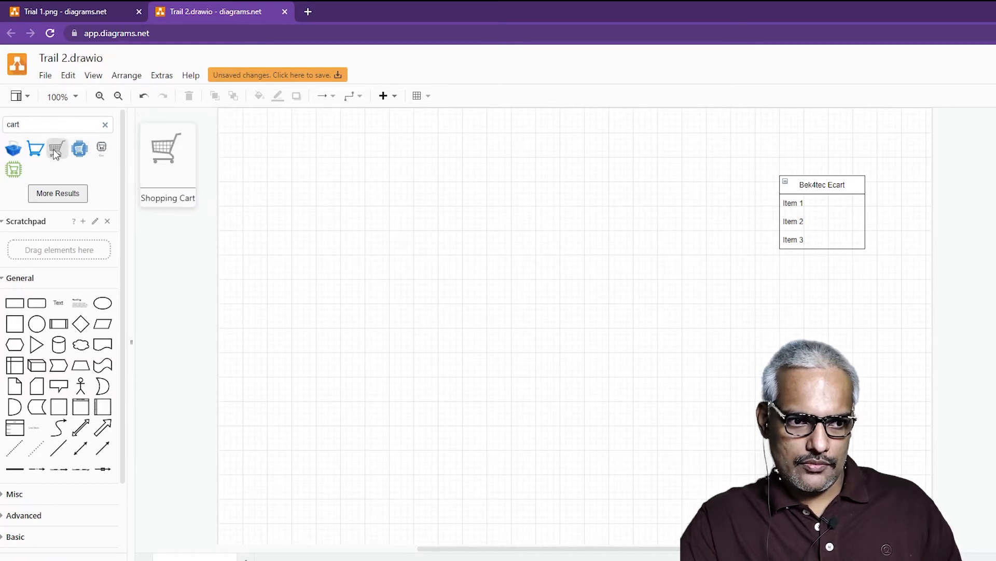
left_click(81, 151)
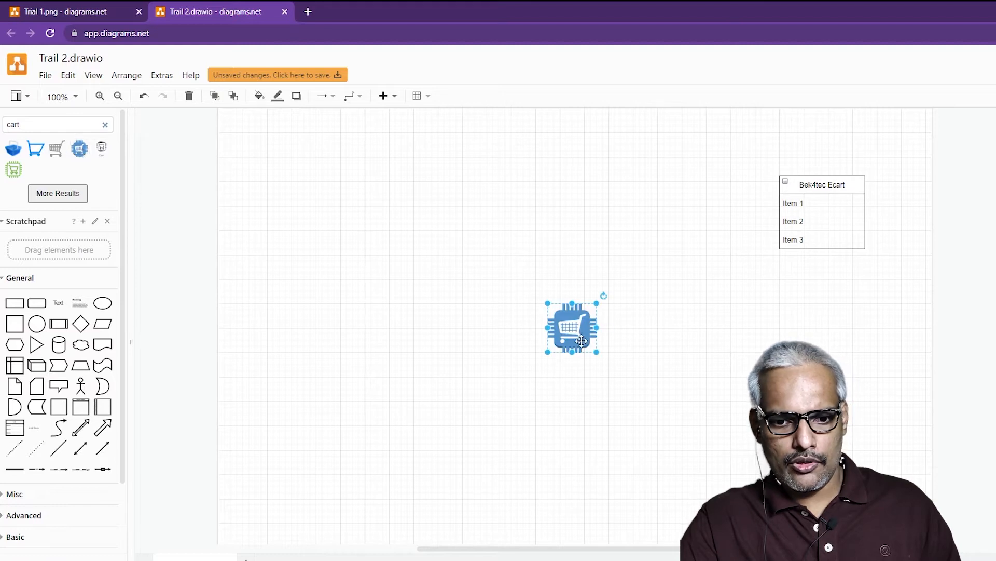
left_click_drag(576, 332, 796, 123)
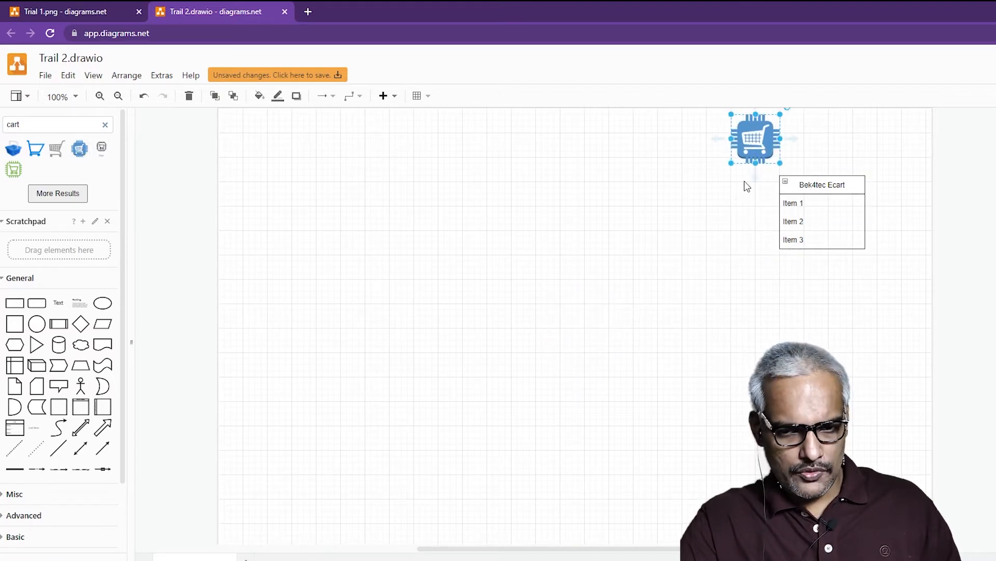
left_click_drag(727, 168, 852, 158)
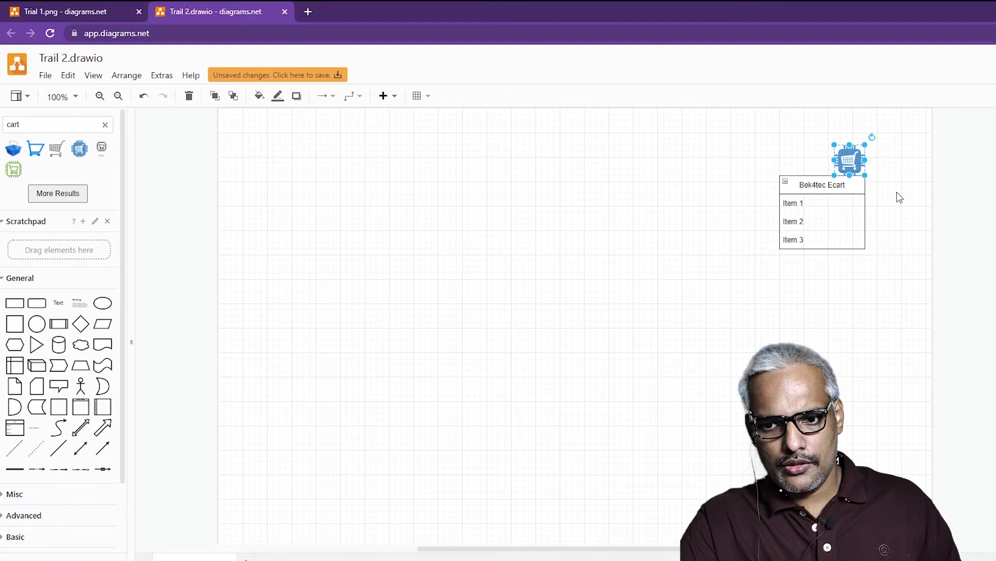
left_click(903, 203)
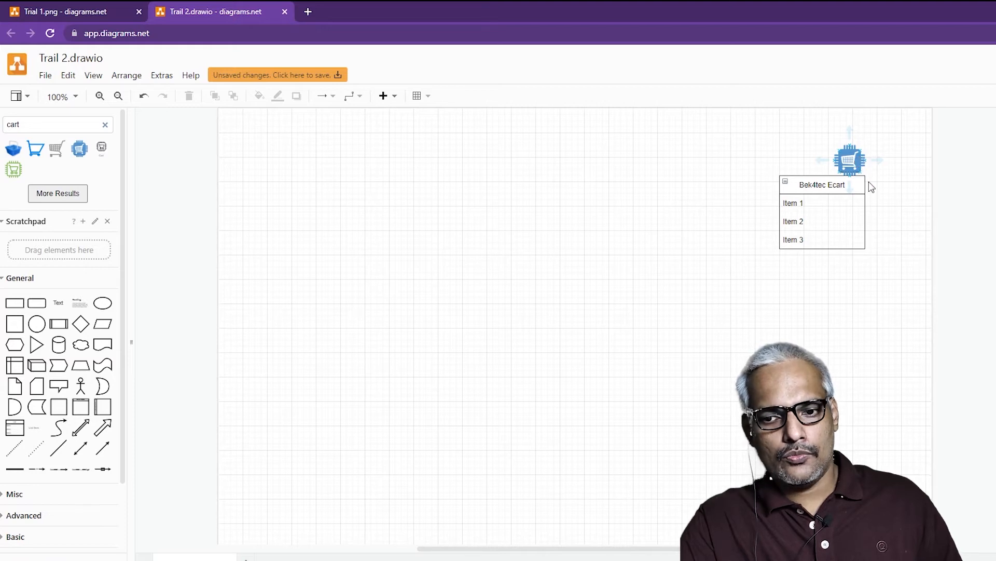
Step: Group the cart icon with the Bek4tec Ecart list
left_click_drag(894, 267, 690, 83)
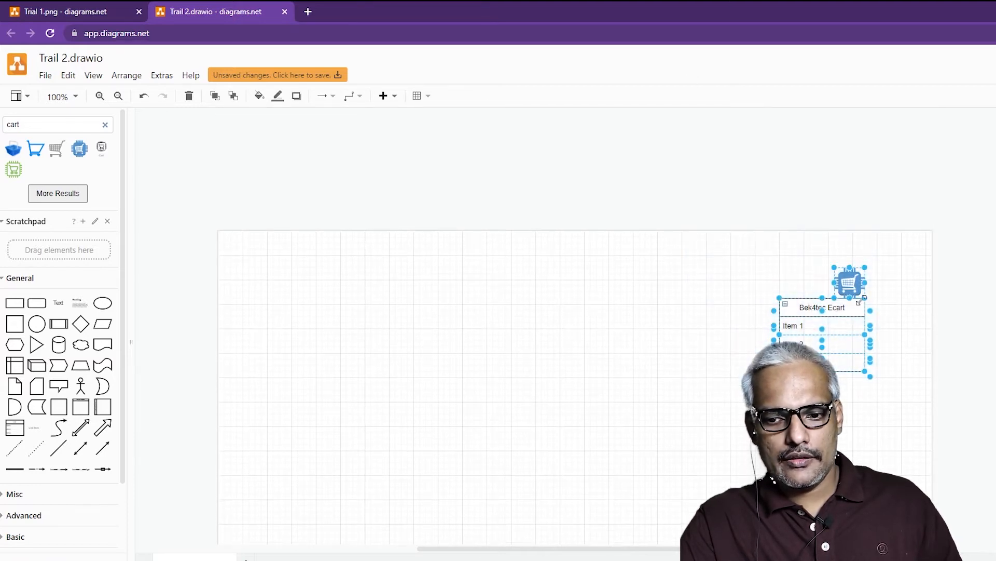
right_click(849, 281)
left_click(904, 440)
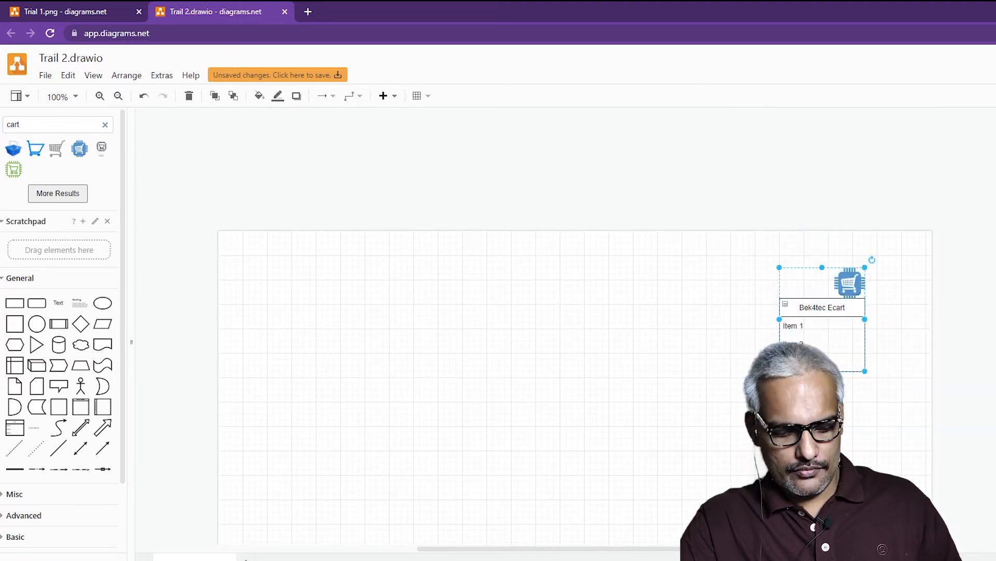
left_click(636, 354)
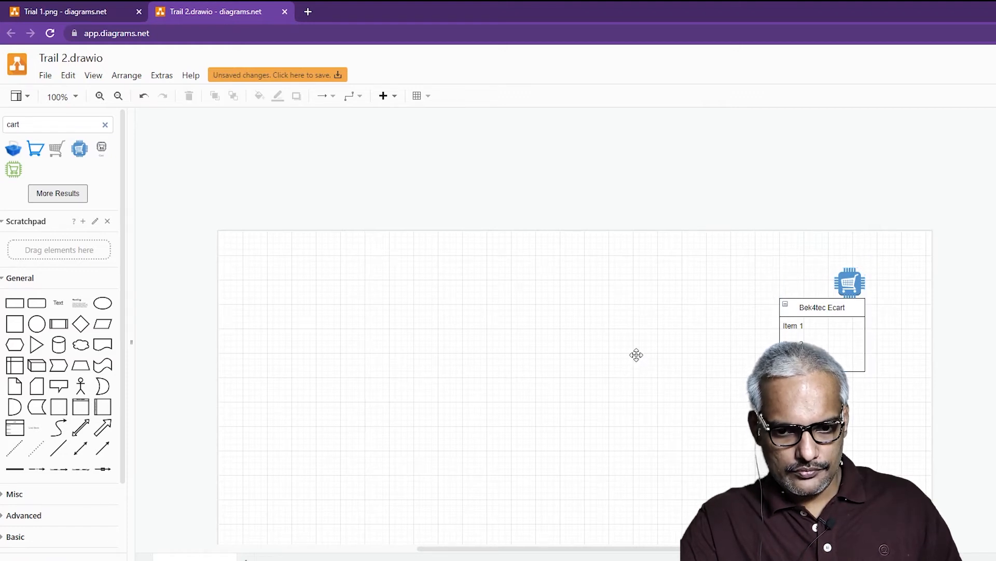
left_click_drag(636, 353, 636, 249)
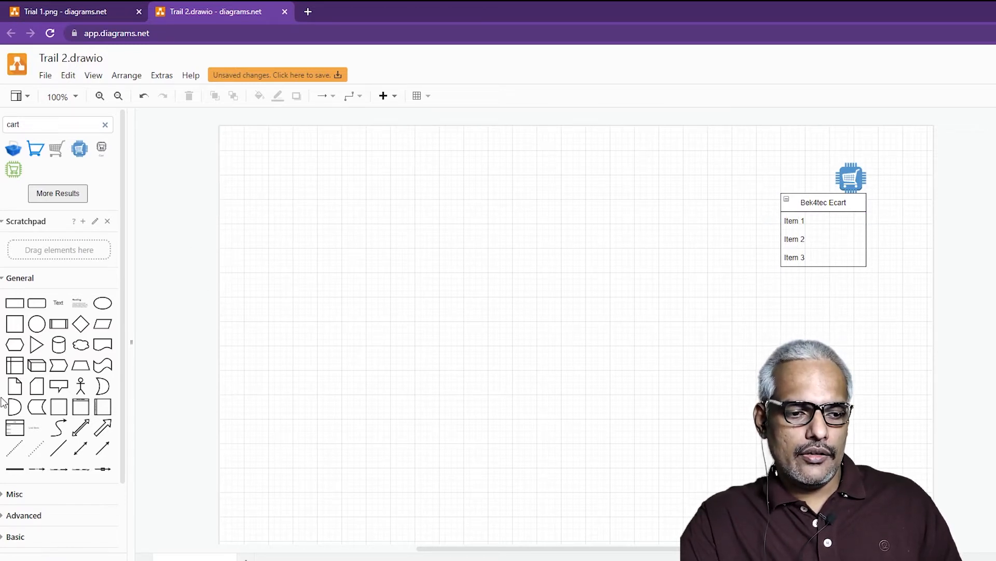
Step: Insert a rounded rectangle labelled Doctor Login and place it near the page's upper-left corner
left_click(47, 311)
left_click_drag(572, 325, 540, 216)
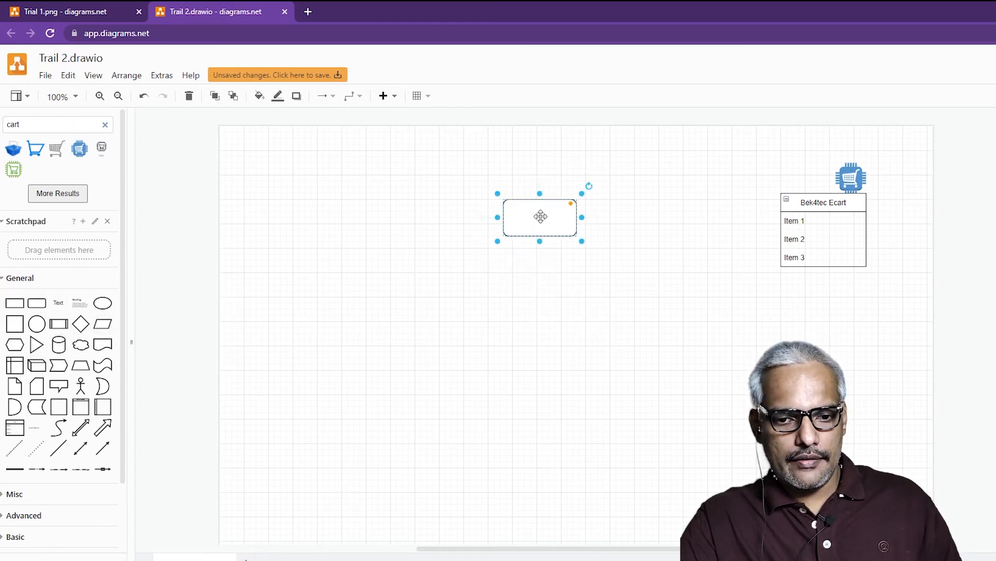
double_click(540, 217)
type("Doc")
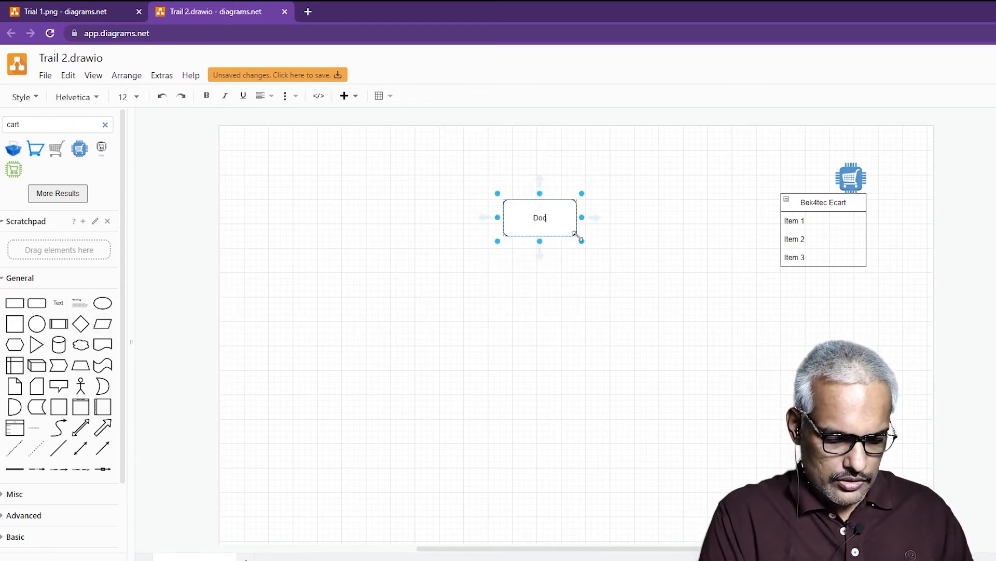
type("tor Log")
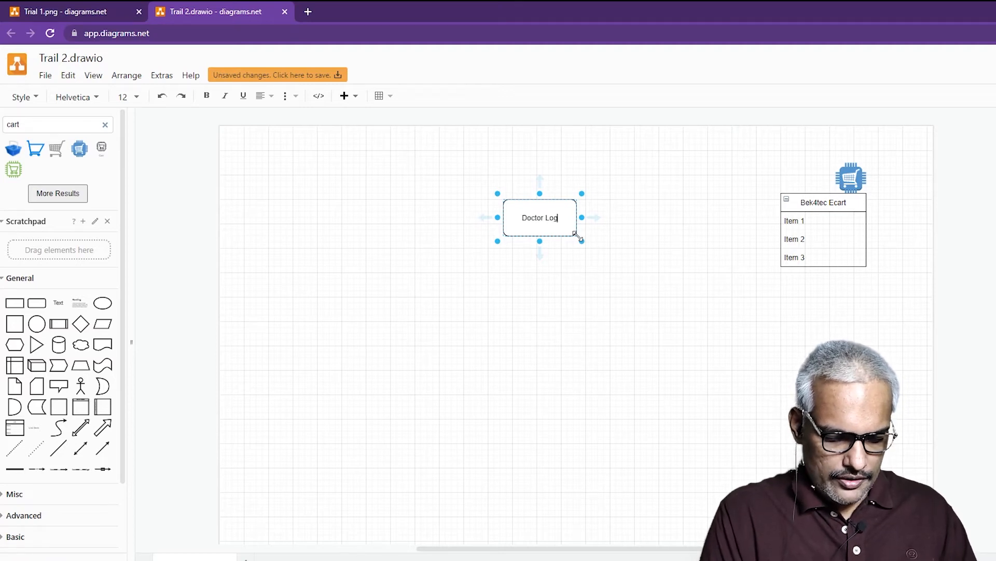
type("in")
left_click(572, 289)
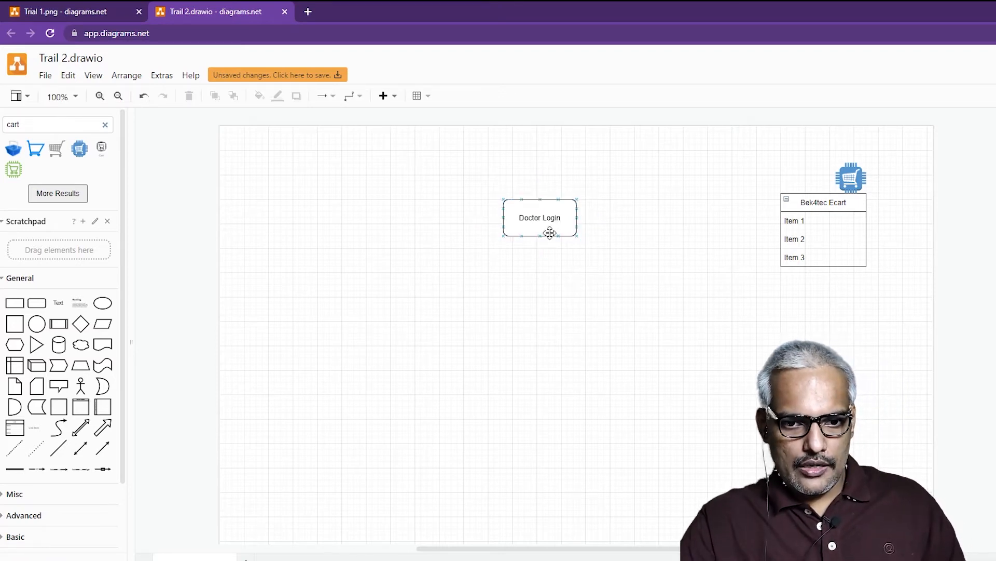
left_click_drag(550, 232, 322, 211)
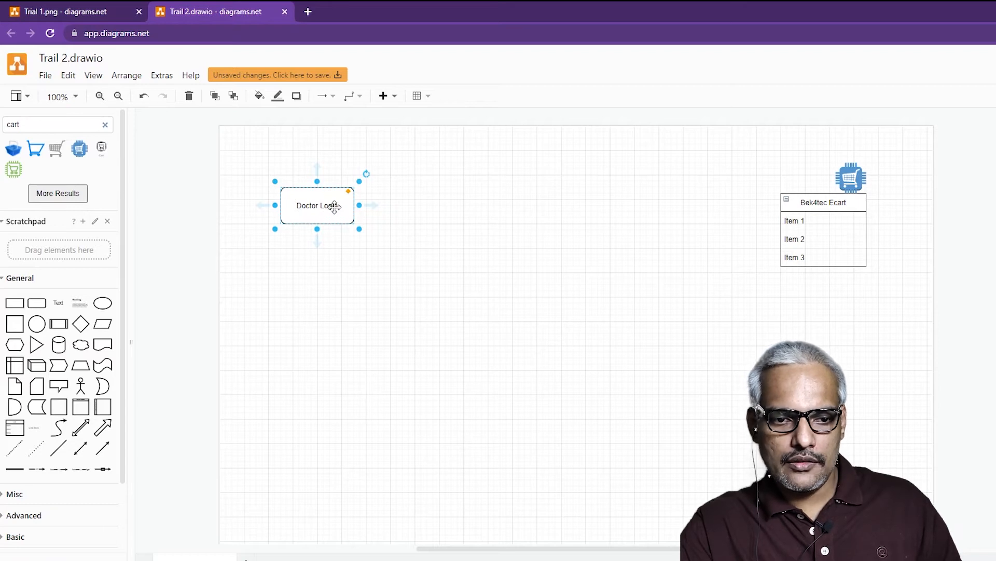
left_click_drag(326, 215, 321, 228)
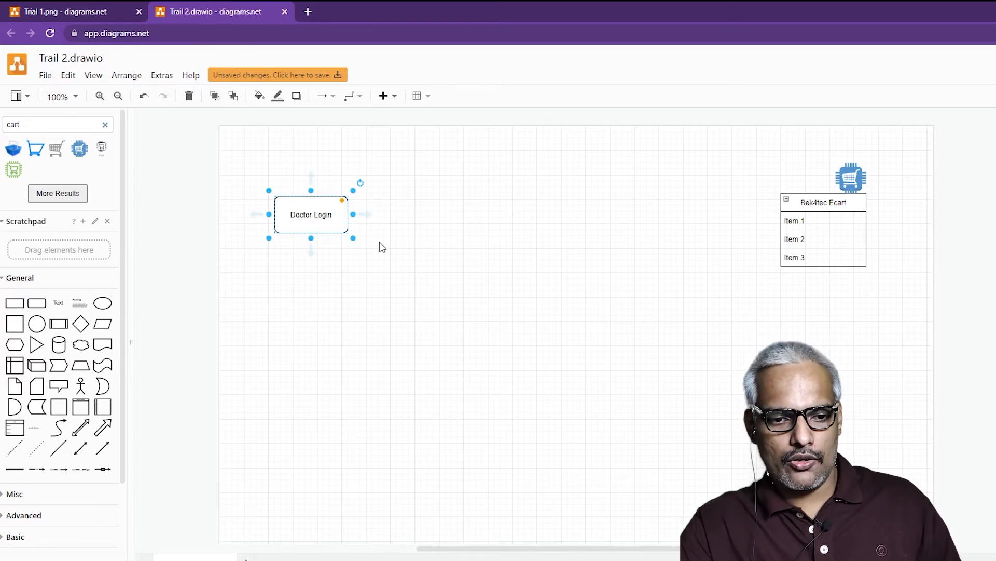
Step: Duplicate the Doctor Login box and place the copy level with the original on its right side
left_click(469, 229)
left_click(346, 220)
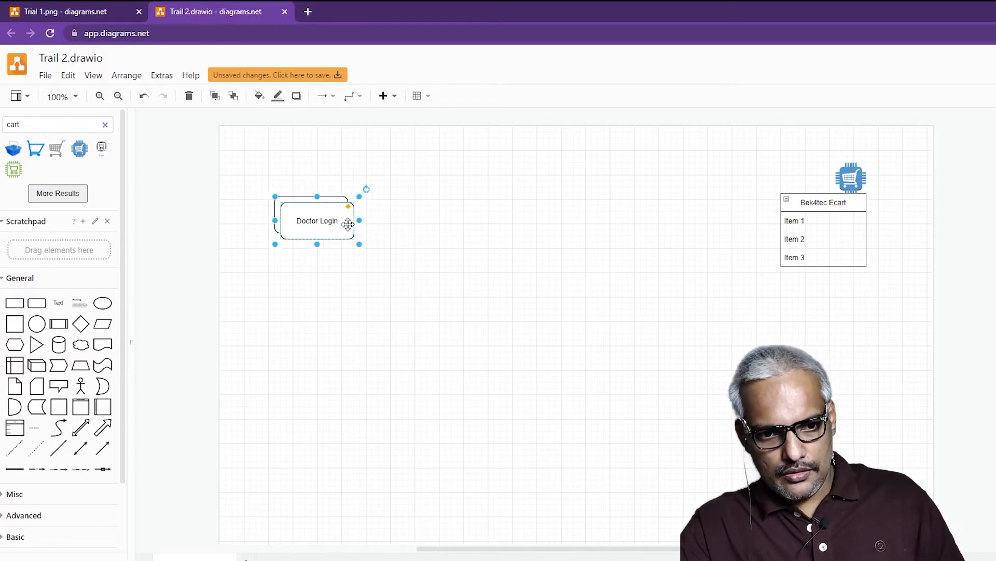
left_click_drag(345, 220, 396, 206)
Step: Relabel the copied box Patient Login and move it about midway between the Doctor Login box and the list
double_click(487, 216)
left_click(473, 219)
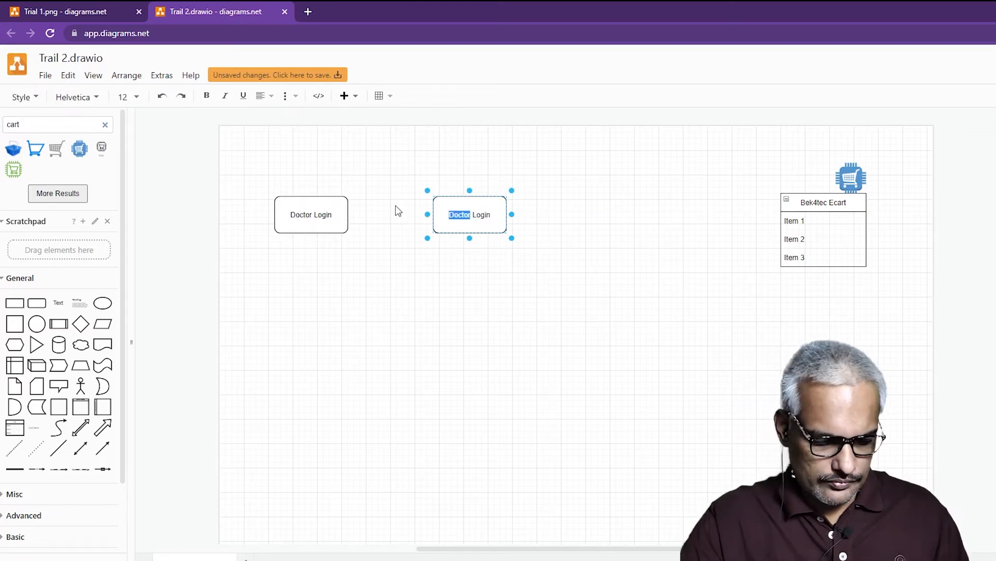
type("Patient Lo")
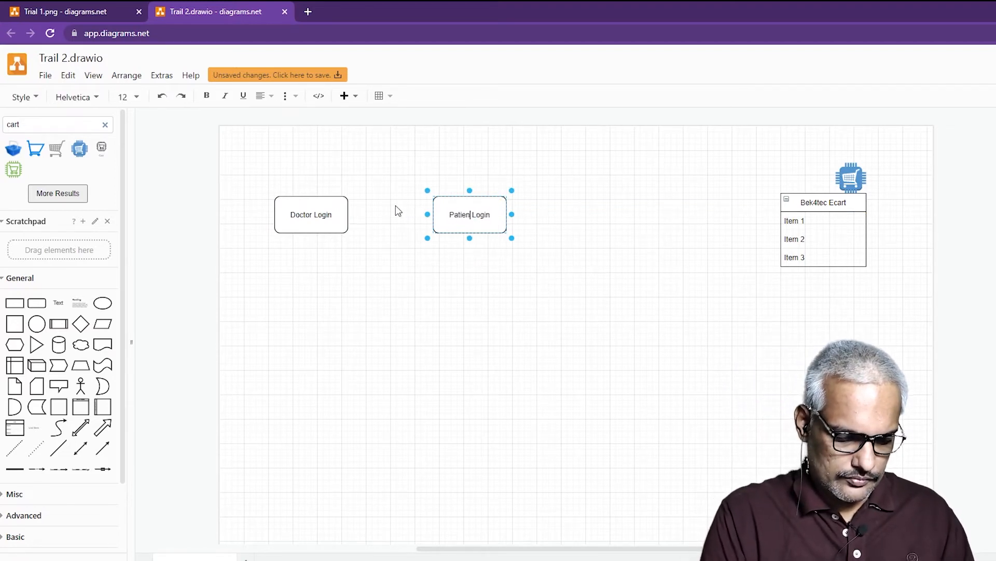
type("gin")
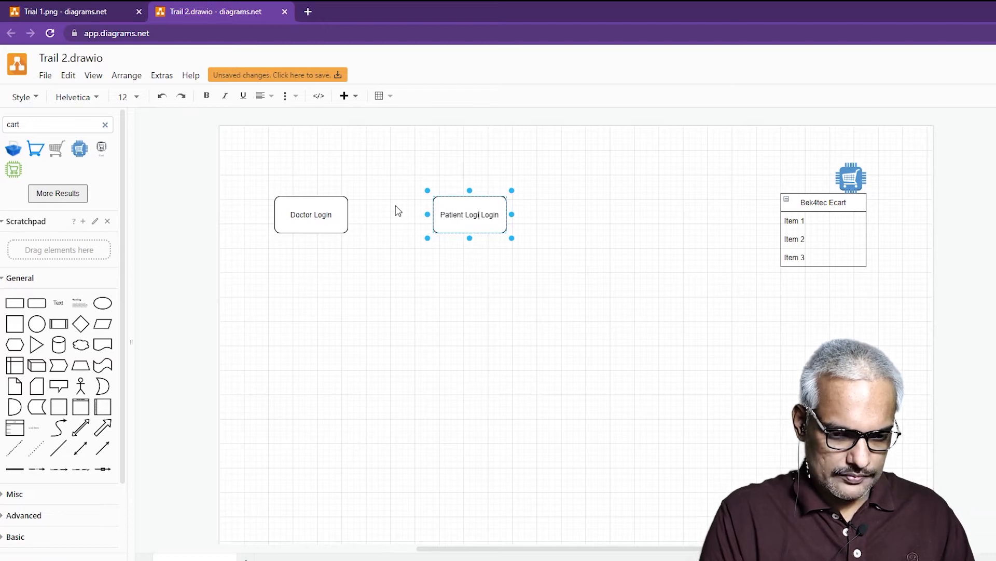
key("Delete")
key("Delete")
key("Delete")
key("Delete")
key("Delete")
key("Delete")
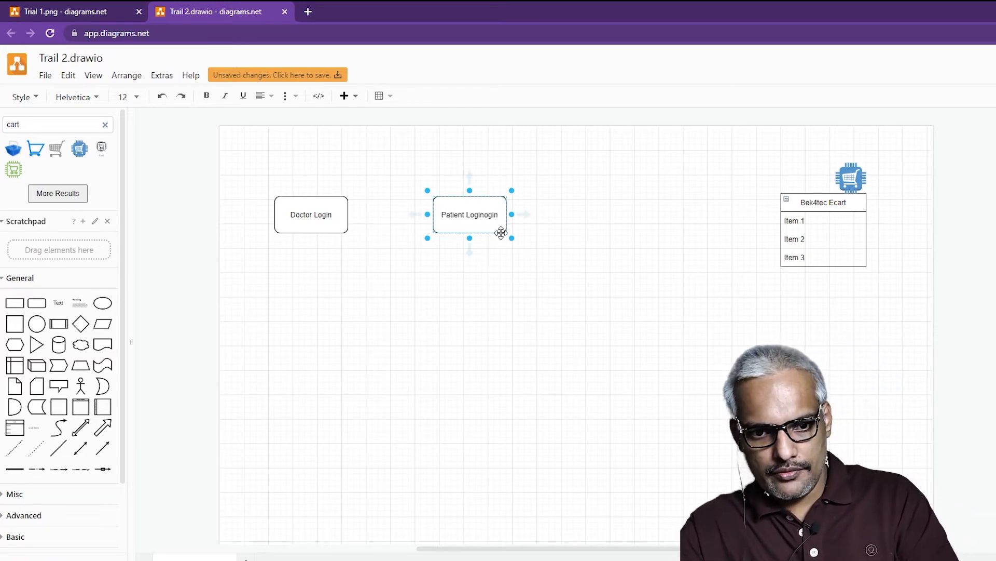
left_click(491, 285)
left_click(467, 216)
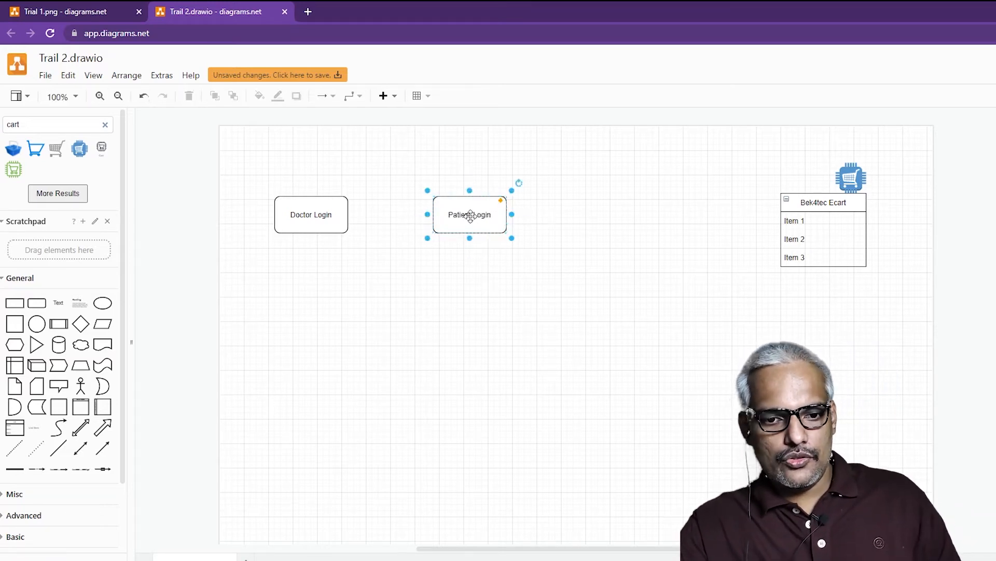
left_click_drag(467, 216, 577, 240)
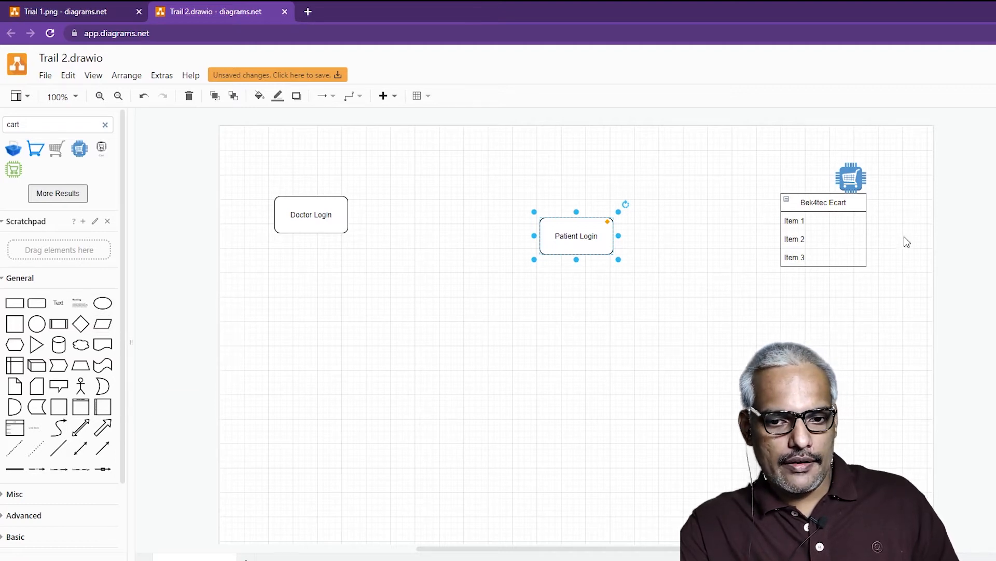
Step: Connect Patient Login to Item 2 of the Bek4tec Ecart list, and Doctor Login, placed directly below it, to Item 3
left_click_drag(632, 235, 781, 236)
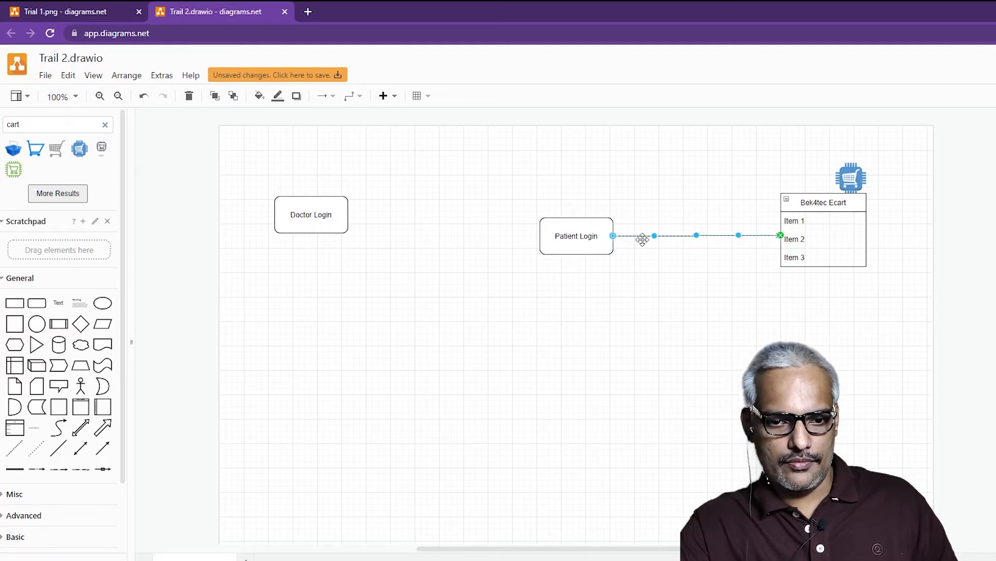
left_click(322, 216)
left_click_drag(334, 227, 779, 253)
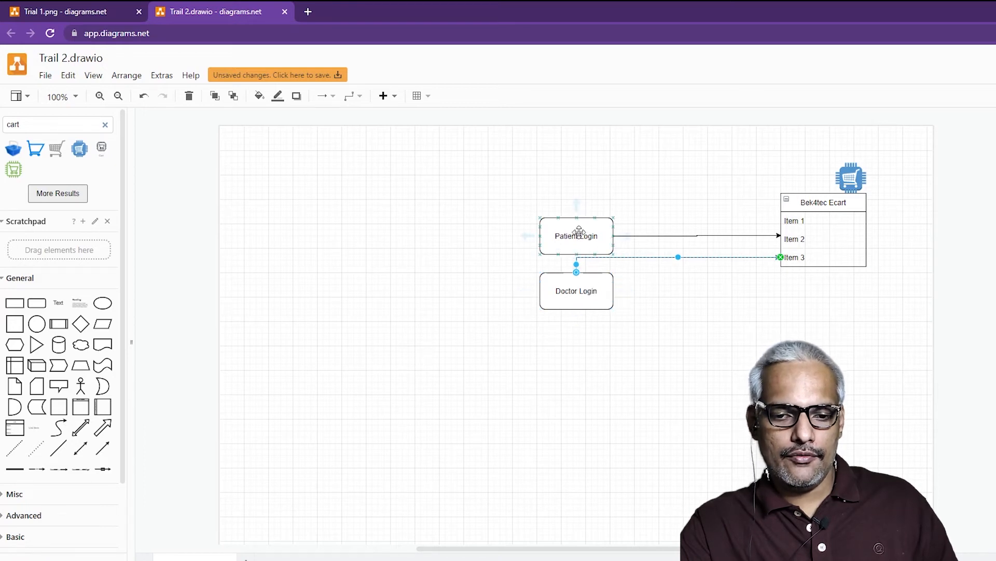
Step: Spread the login boxes apart by moving Patient Login higher and Doctor Login to about 500, 210
left_click_drag(578, 229, 576, 175)
left_click_drag(579, 299, 533, 282)
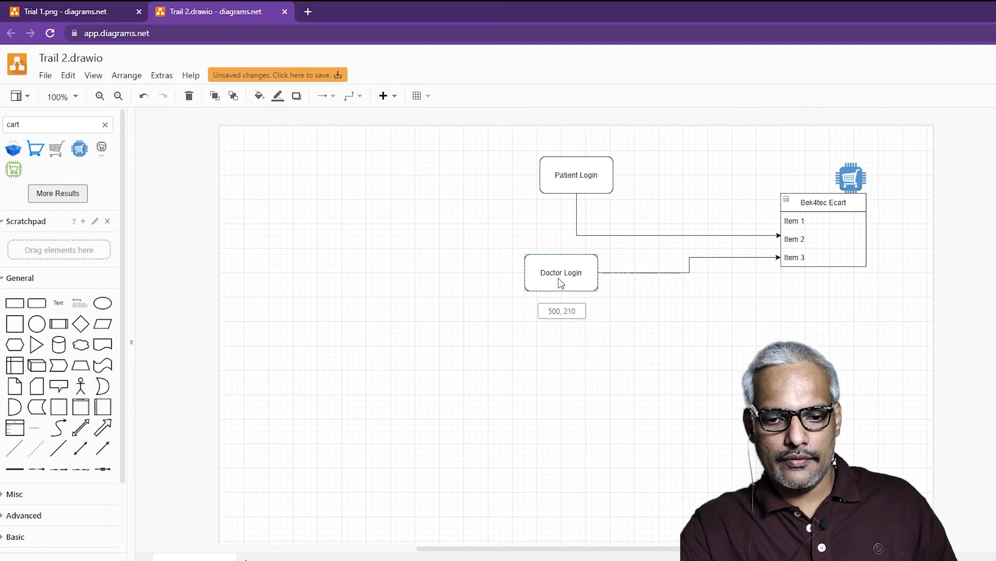
left_click_drag(561, 282, 561, 282)
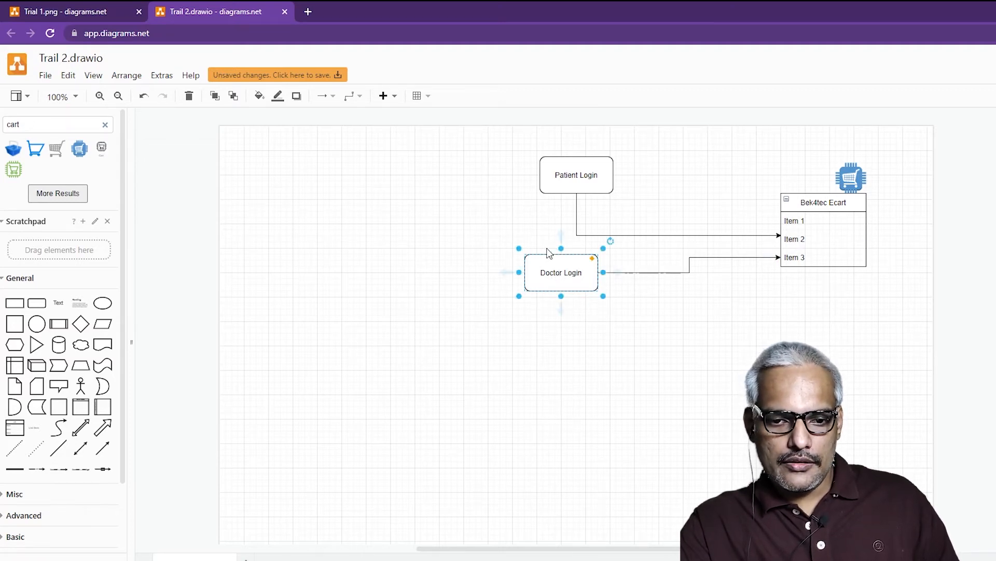
Step: Connect the top of Doctor Login to the underside of Patient Login, and move Patient Login closer, slightly right of Doctor Login
left_click_drag(562, 234, 558, 193)
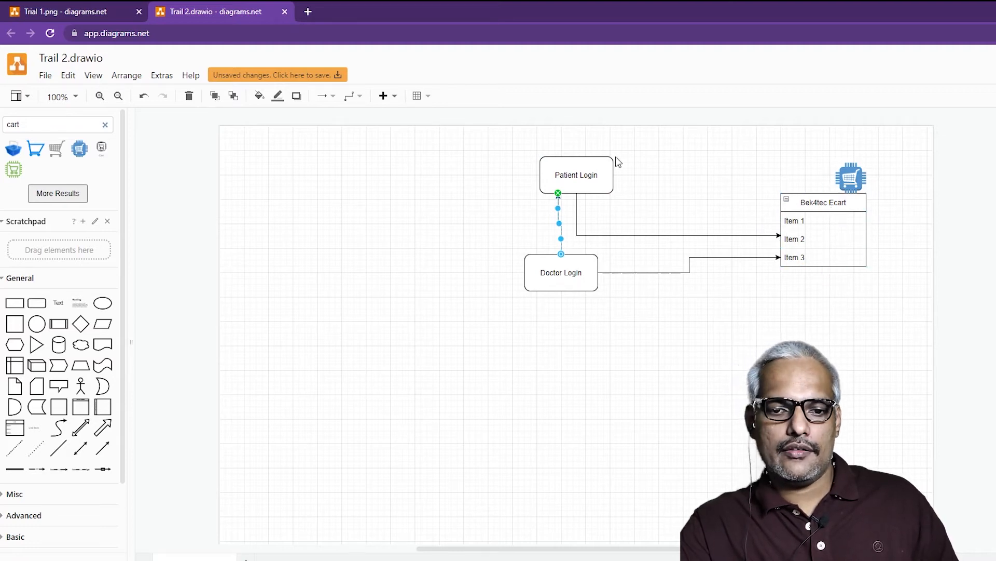
left_click_drag(579, 172, 607, 222)
left_click(664, 202)
left_click(678, 345)
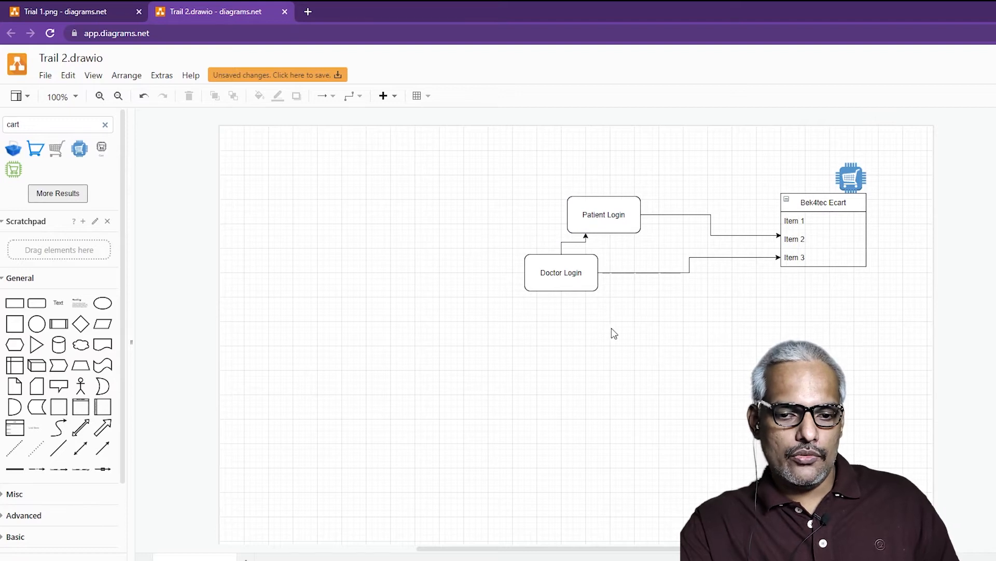
Step: Search the shapes for doctor and place the male doctor figure with a stethoscope on the upper-left edge of the Doctor Login box
left_click(551, 277)
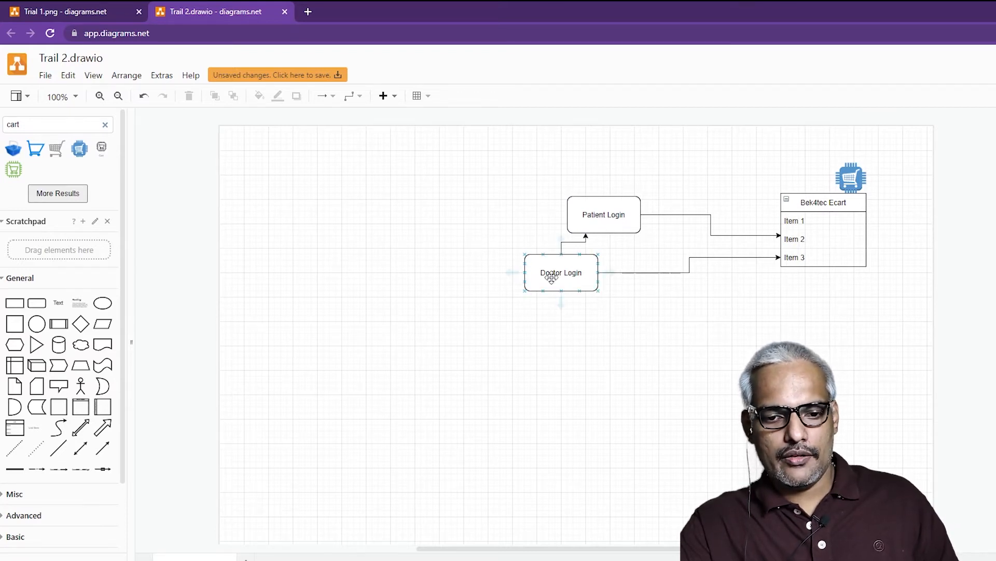
key("Escape")
double_click(28, 124)
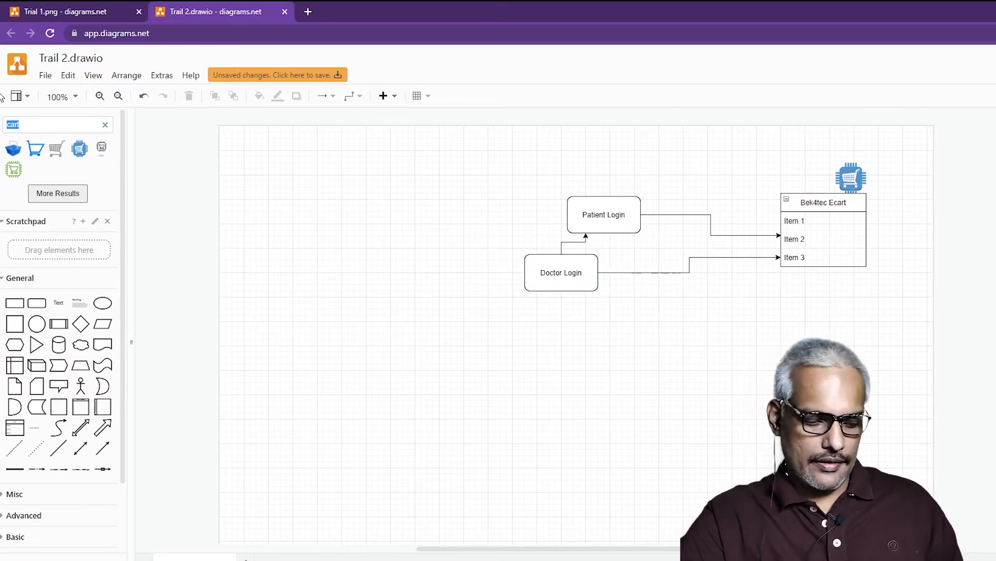
type("docto")
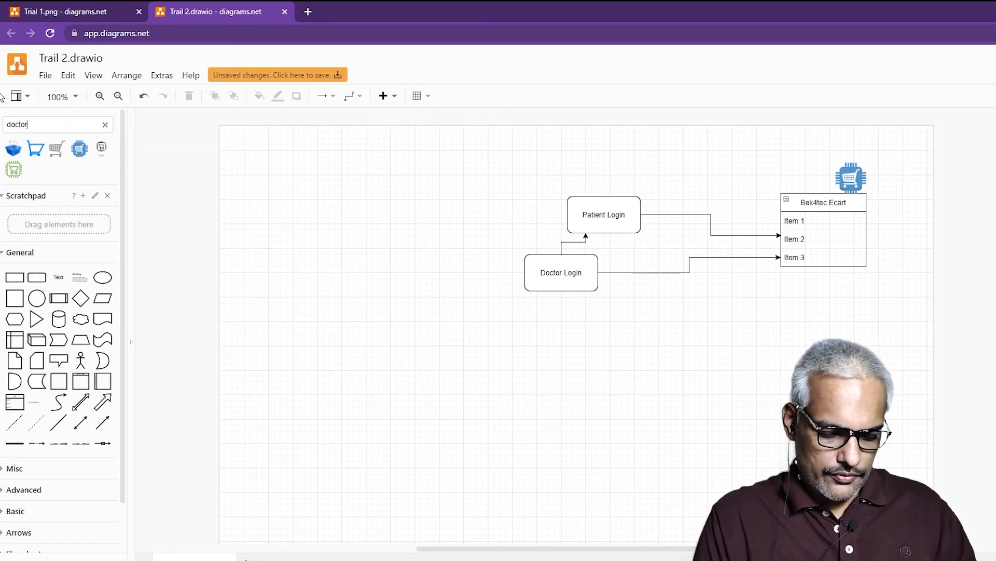
type("r")
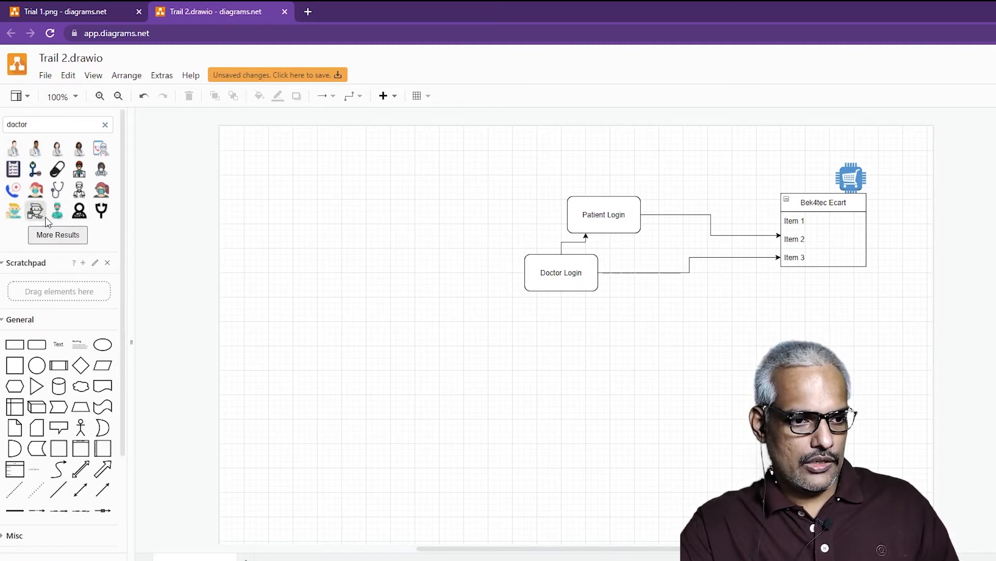
mouse_move(12, 161)
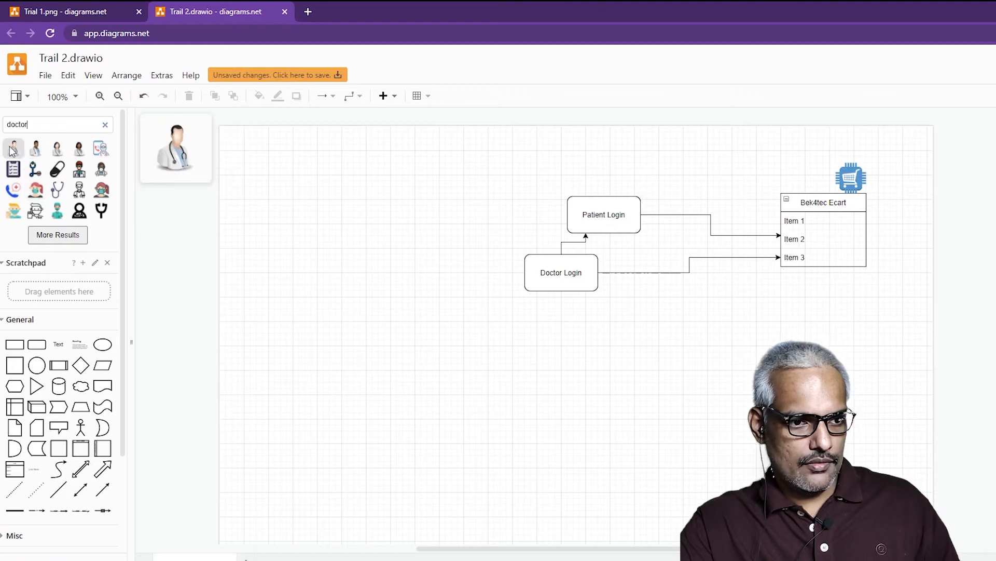
left_click_drag(13, 149, 543, 244)
Step: Group the doctor figure with the Doctor Login box and move the group down, clear of Patient Login
left_click_drag(601, 330, 540, 284)
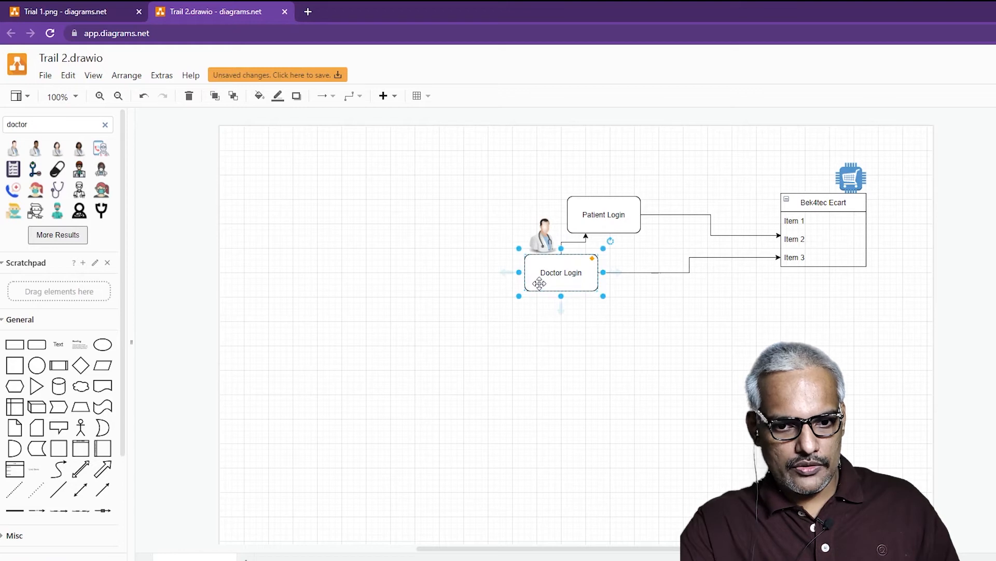
left_click(540, 240, "shift")
right_click(540, 242)
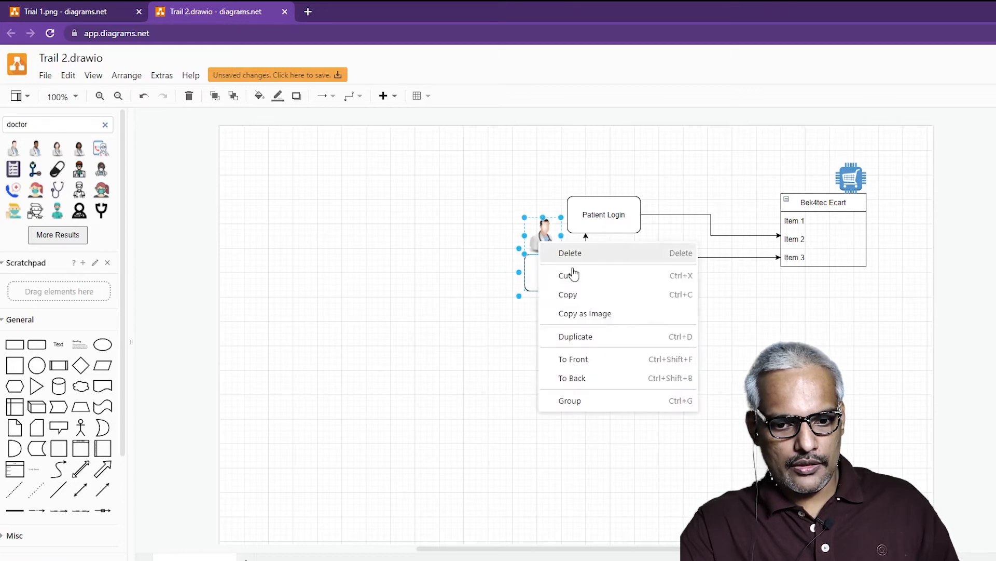
left_click(600, 402)
left_click_drag(547, 274, 599, 344)
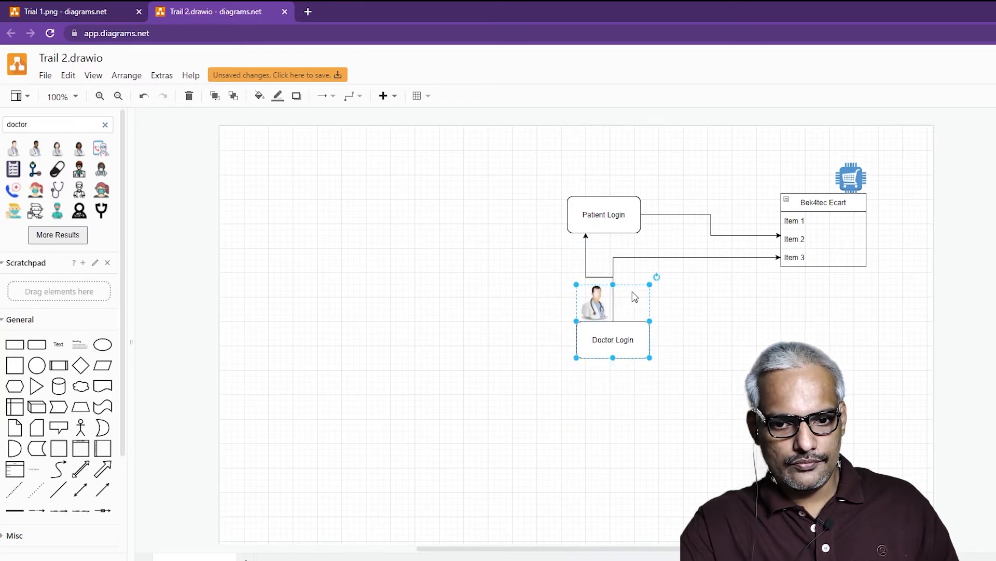
Step: Move the Doctor Login group slightly closer to Patient Login and route its Item 3 connector from the box's right side
left_click(645, 257)
left_click_drag(645, 258, 612, 317)
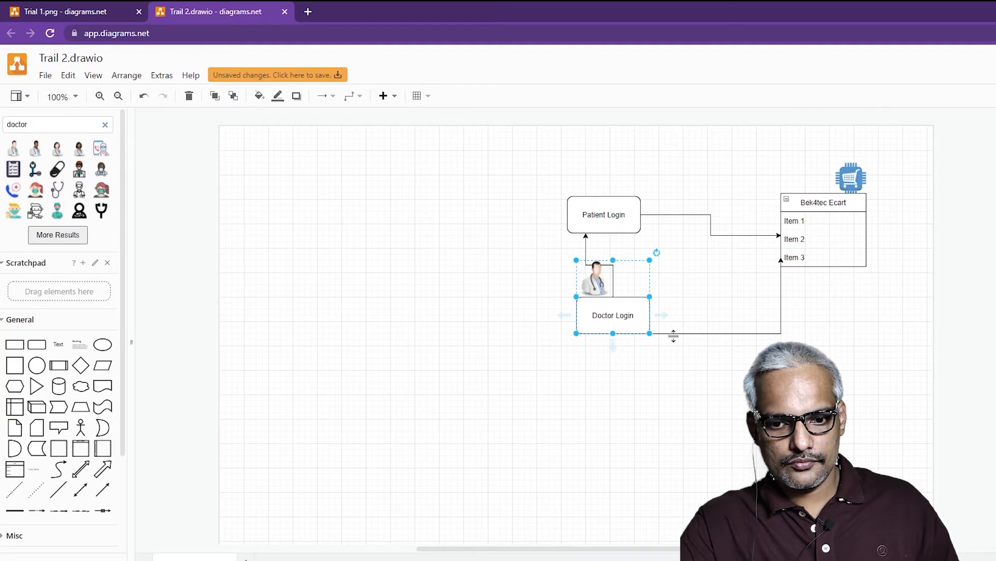
left_click_drag(674, 335, 671, 322)
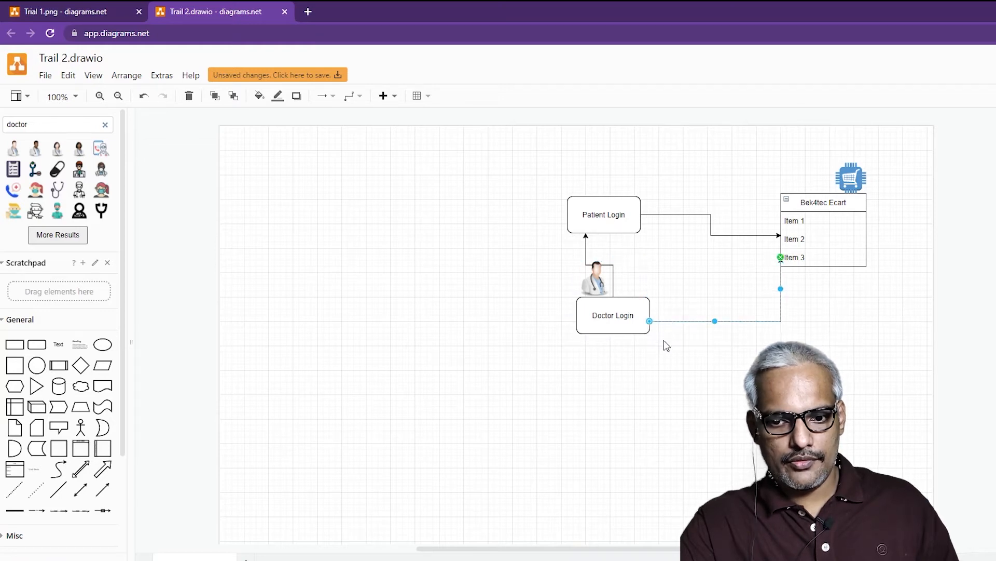
left_click(656, 358)
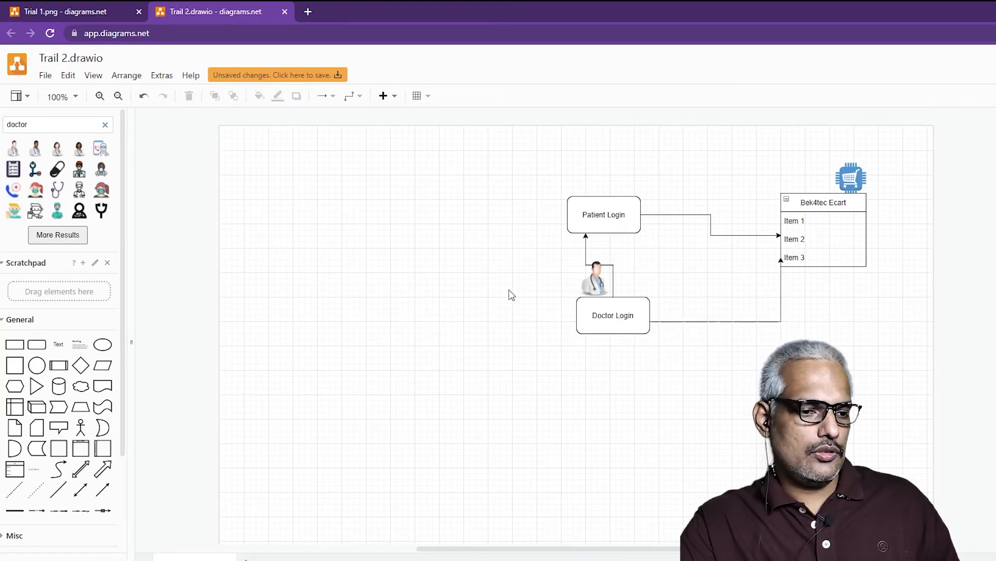
Step: Search the shapes for patient and place the Out Patient walking figure on top of the Patient Login box
double_click(52, 125)
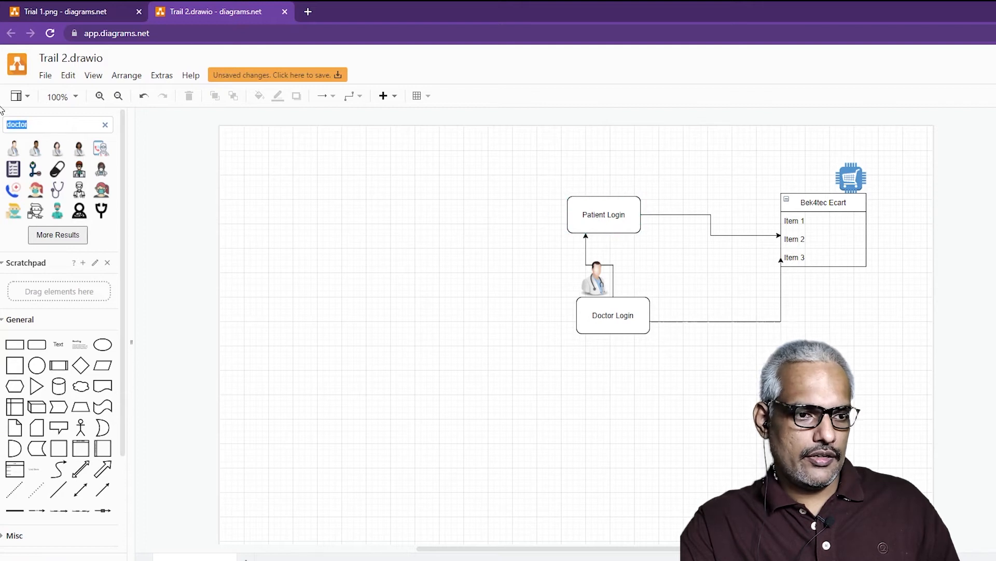
type("patient")
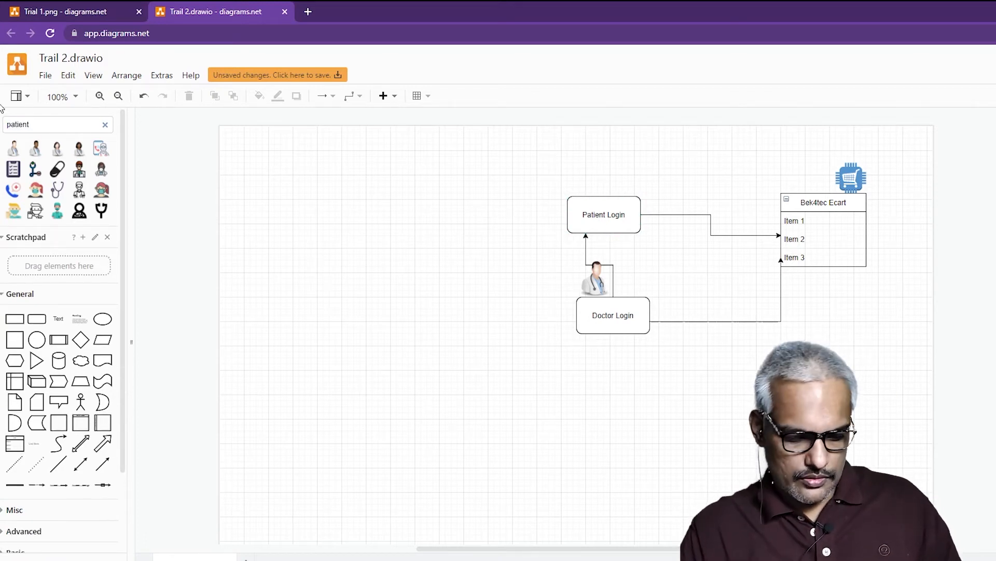
key("Return")
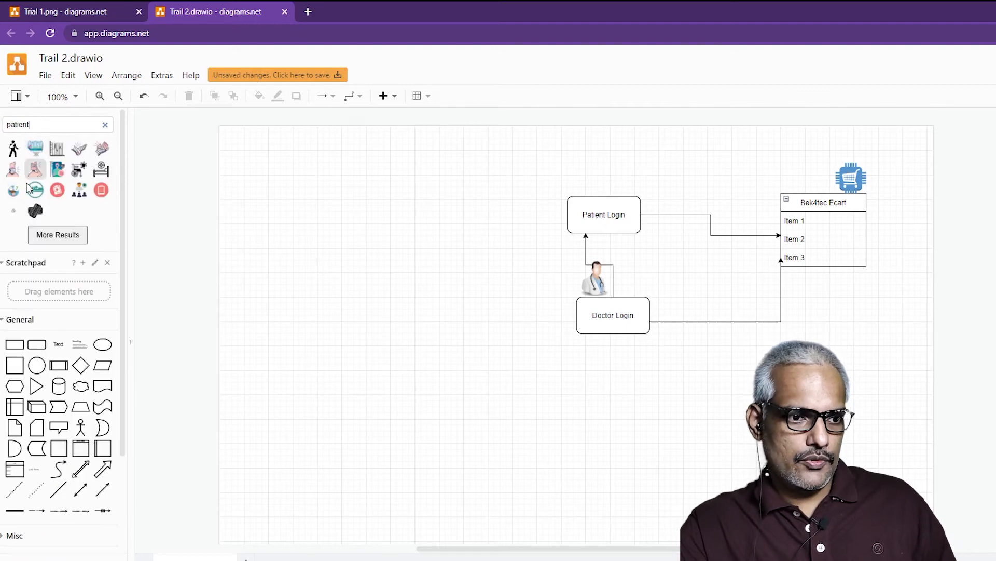
mouse_move(100, 149)
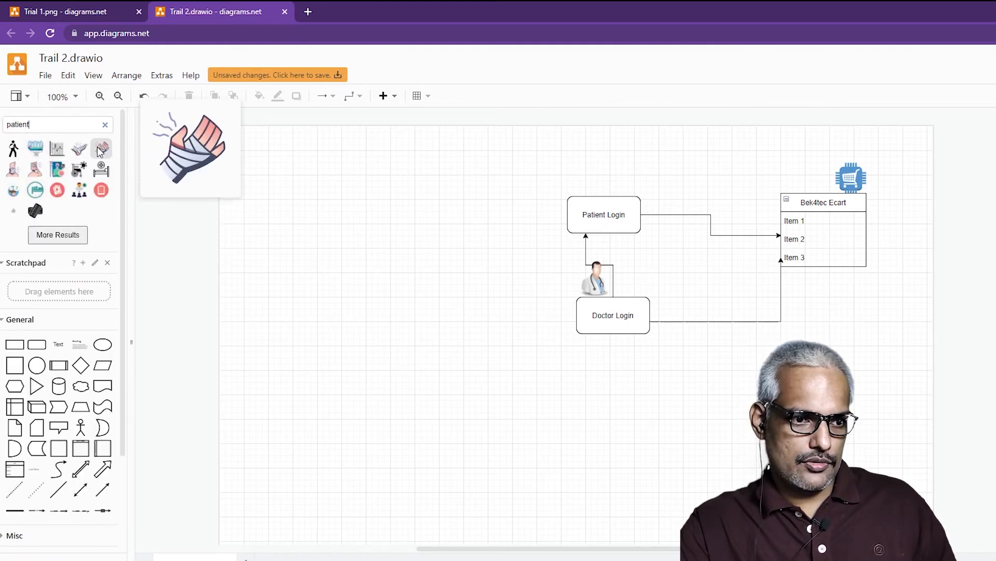
mouse_move(106, 172)
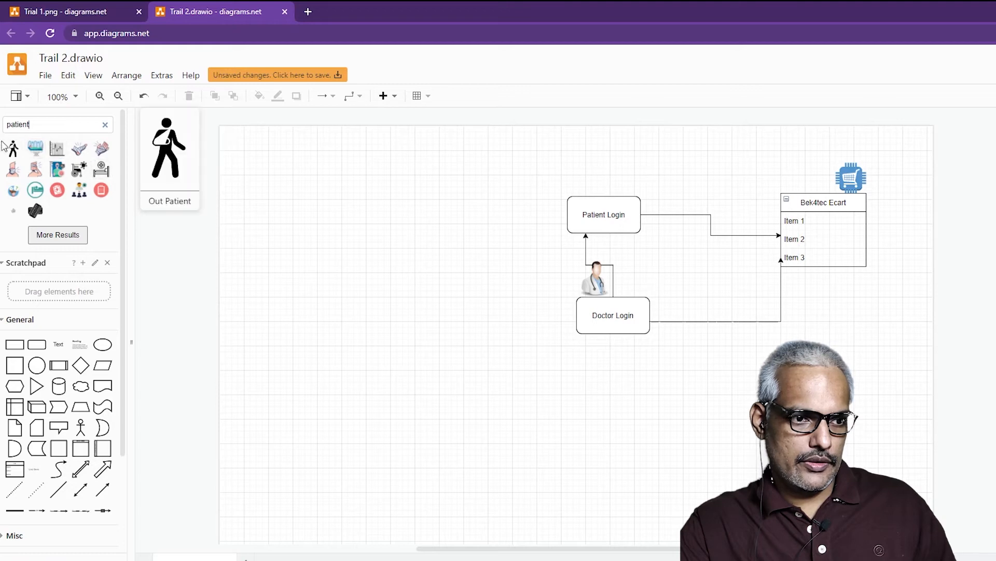
left_click_drag(13, 149, 434, 255)
left_click_drag(413, 217, 588, 176)
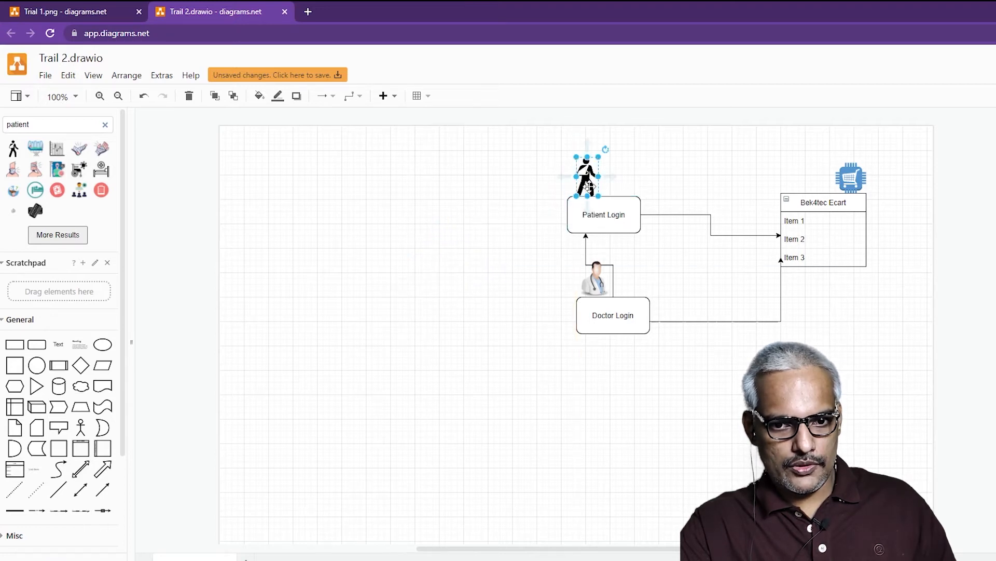
Step: Group the Out Patient figure with the Patient Login box
left_click(592, 231)
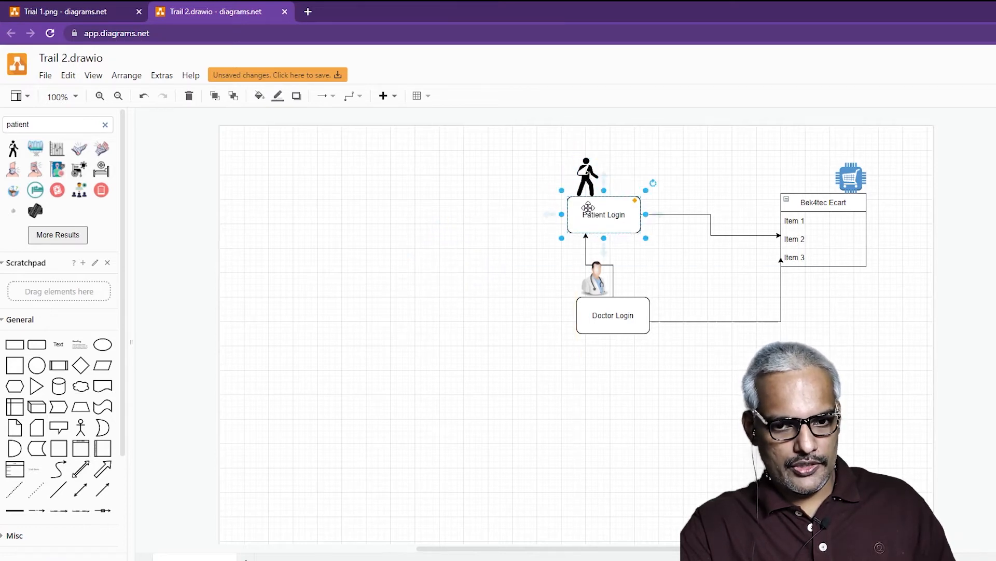
left_click(591, 179, "shift")
right_click(590, 180)
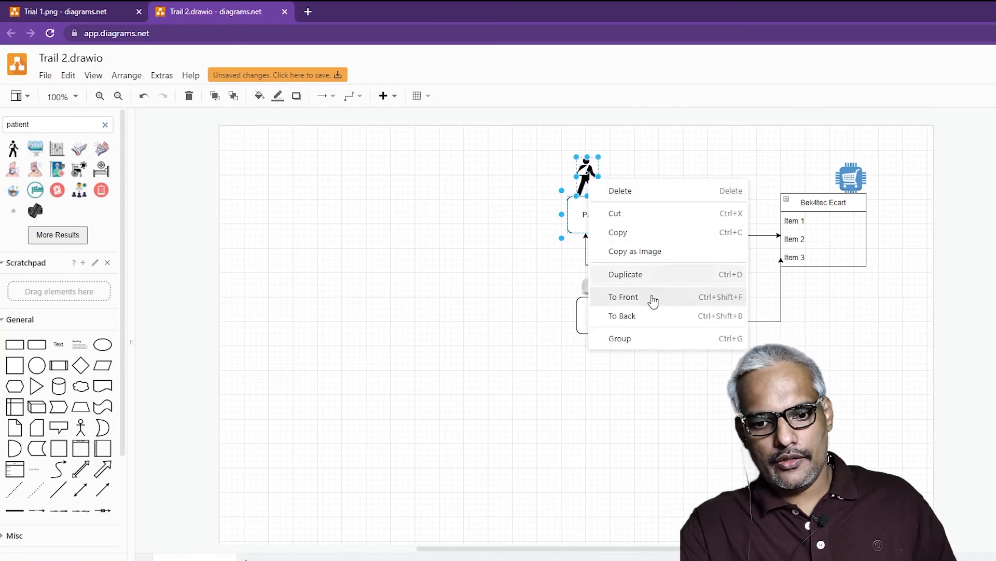
left_click(657, 342)
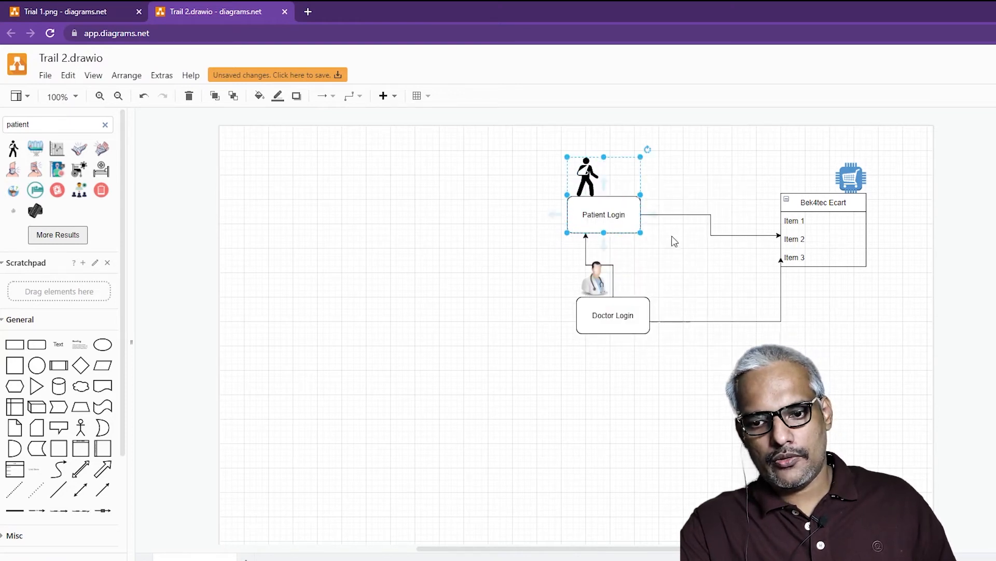
left_click(709, 420)
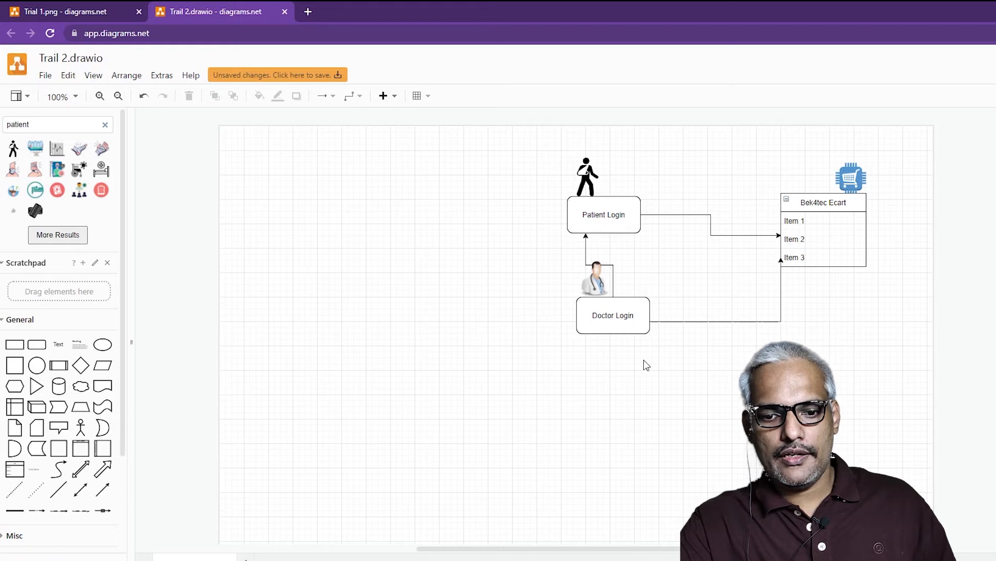
left_click(611, 321)
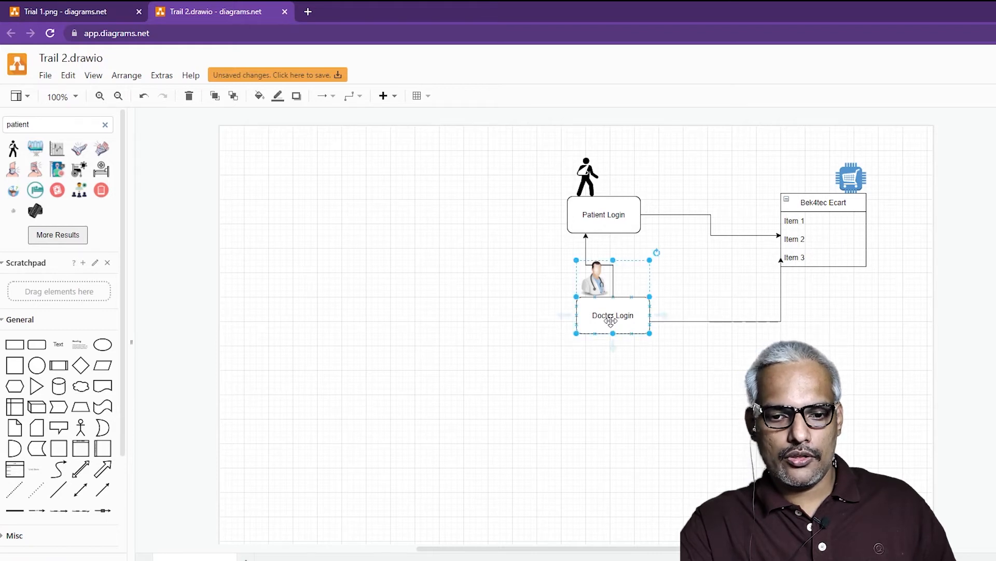
left_click(595, 211)
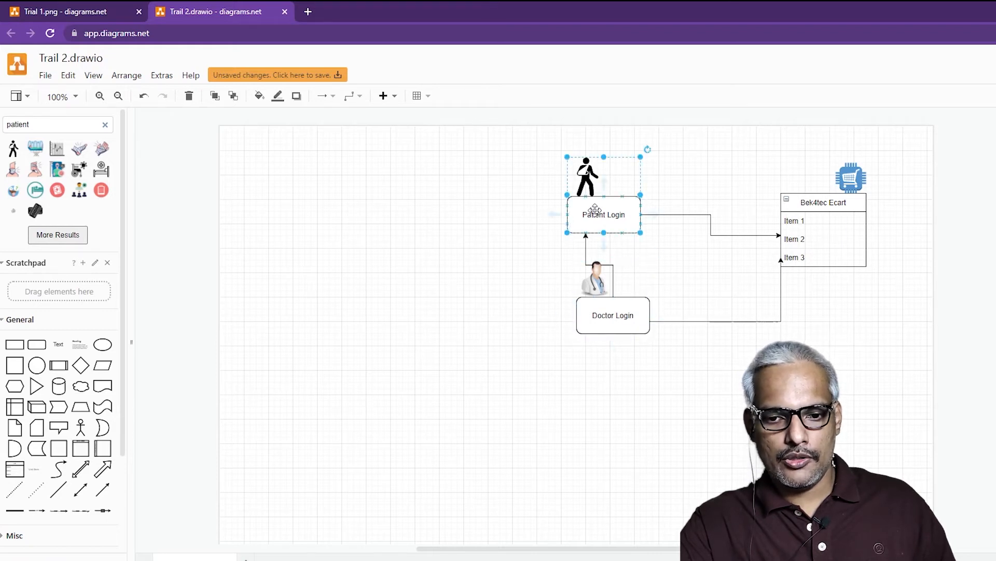
left_click(627, 328)
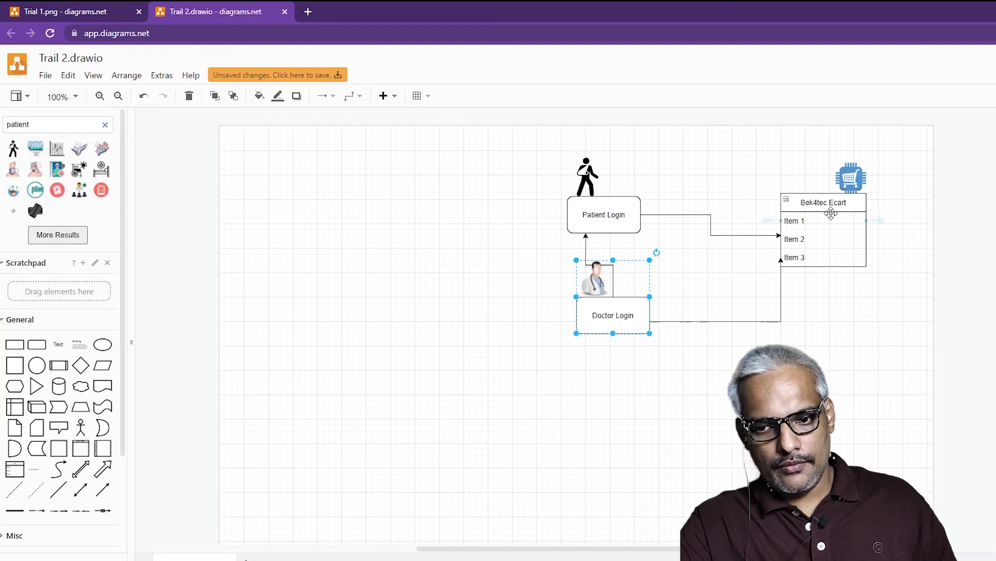
left_click(612, 216)
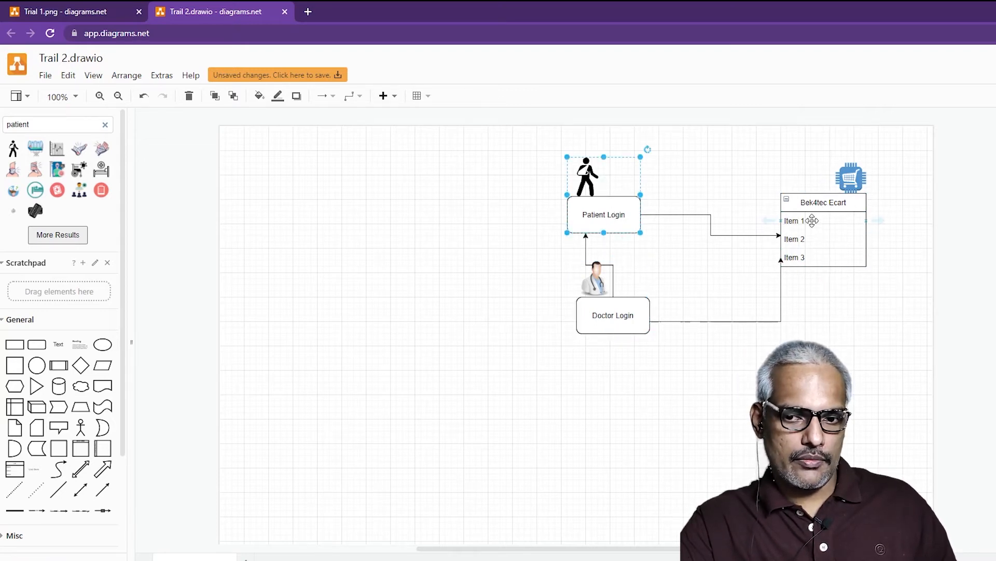
Step: Move the Doctor Login group well away from the list and shift the Patient Login group, keeping Doctor Login lower and farther left
left_click(612, 321)
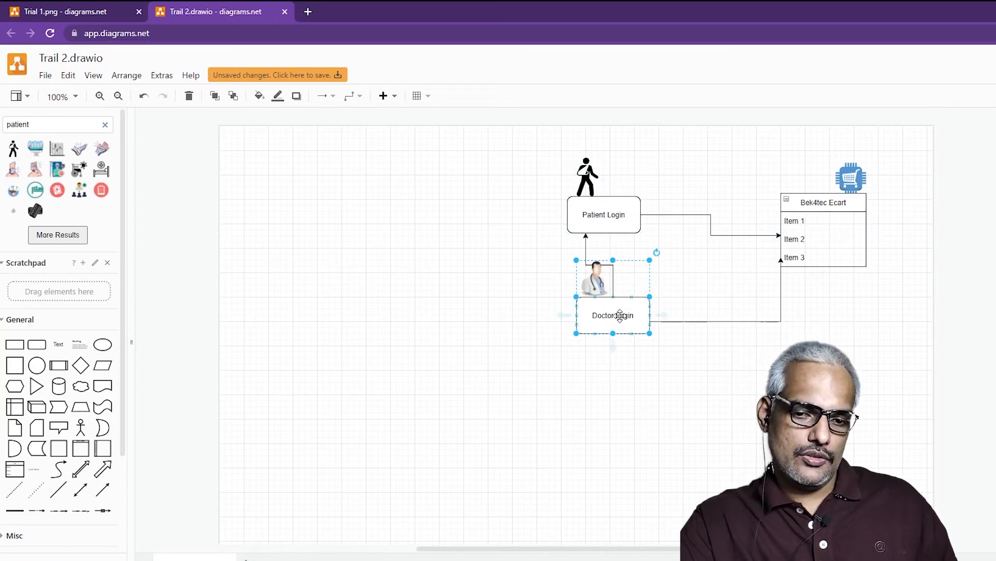
left_click_drag(619, 315, 305, 296)
left_click_drag(638, 217, 563, 186)
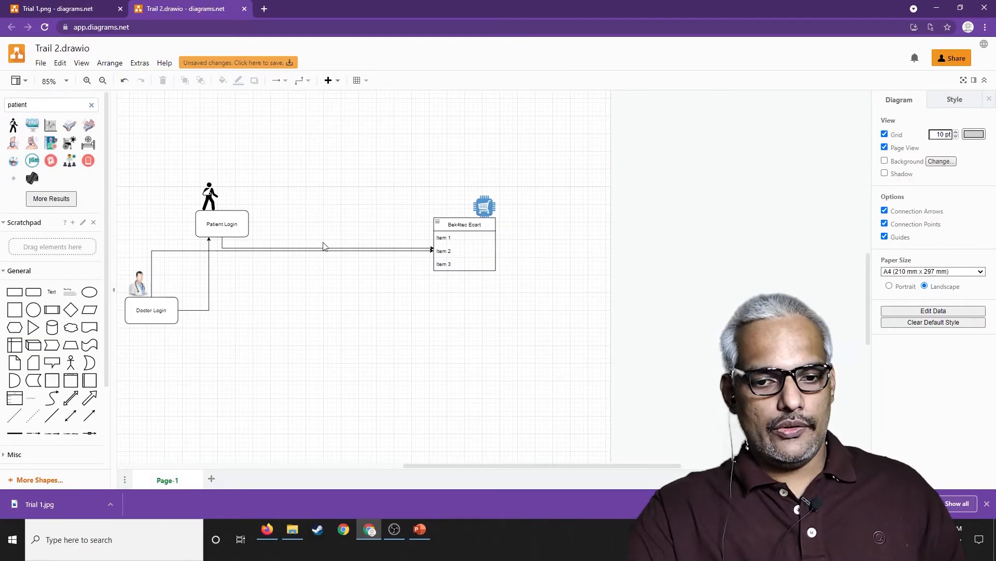
Step: Try to move the Item 2 row up over the header of the Bek4tec Ecart list
left_click(476, 244)
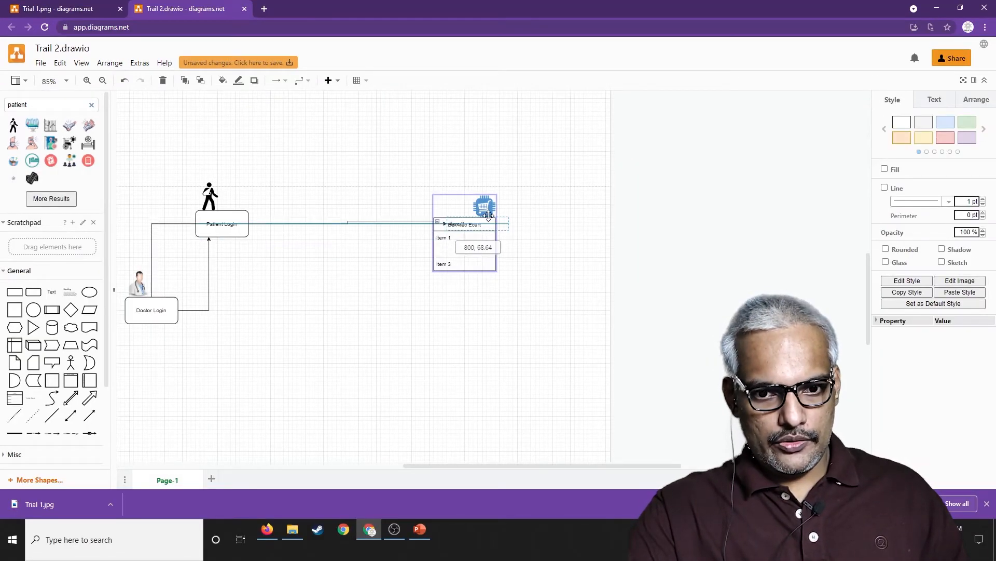
left_click(462, 306)
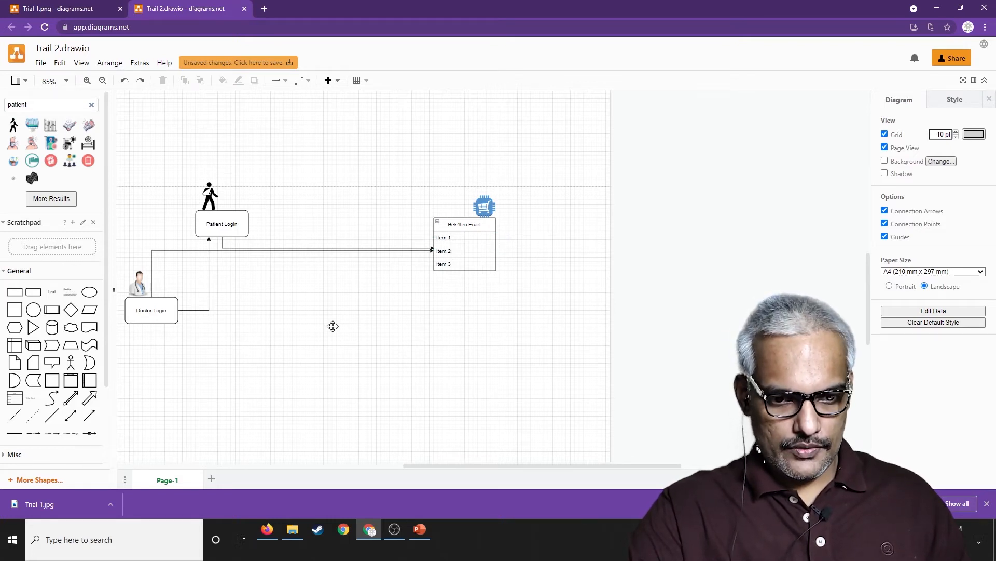
Step: Search the shapes for computer and place the grey desktop computer with tower between the Doctor Login box and the Bek4tec Ecart list
left_click_drag(333, 326, 380, 265)
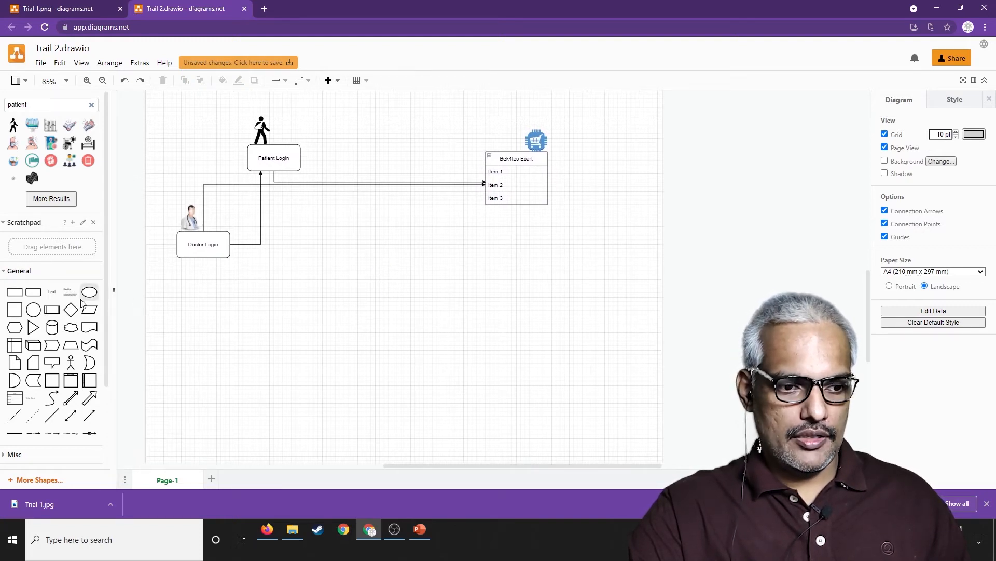
mouse_move(16, 356)
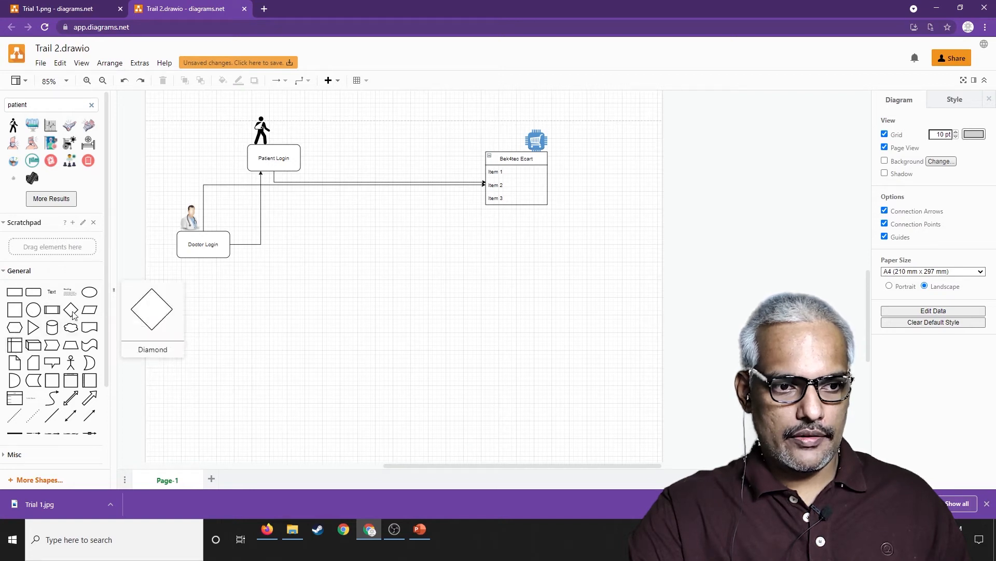
left_click_drag(49, 104, 1, 109)
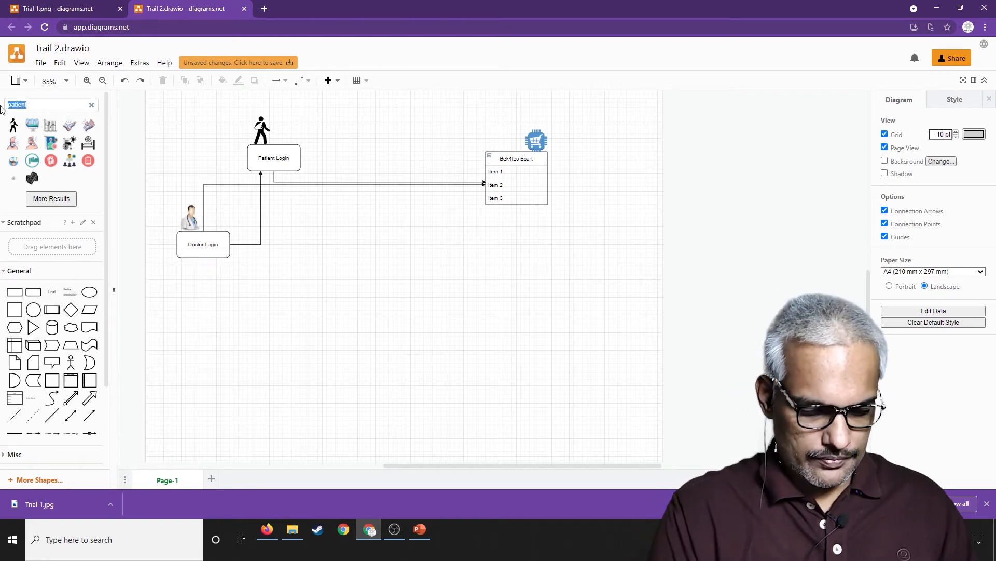
type("computer")
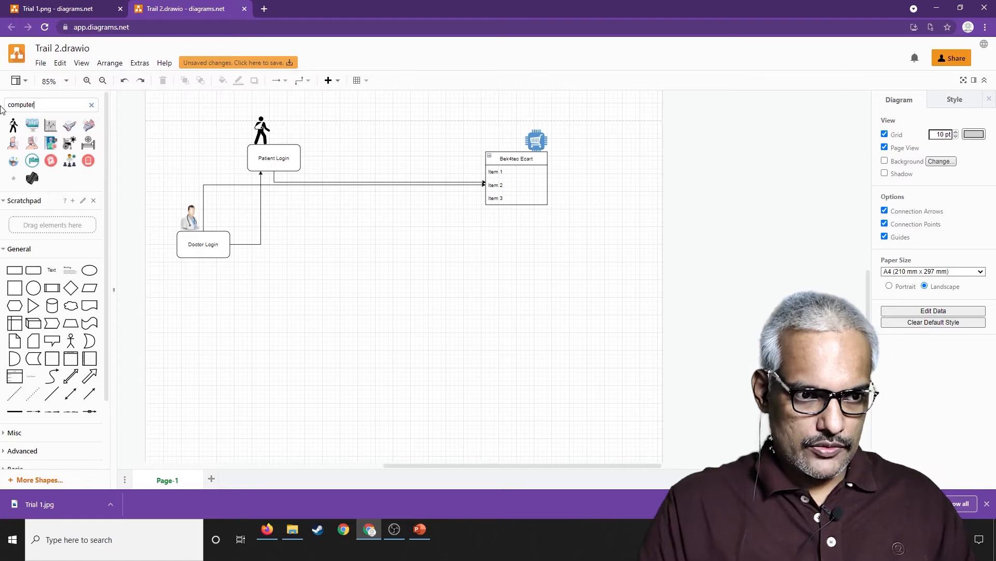
key("Return")
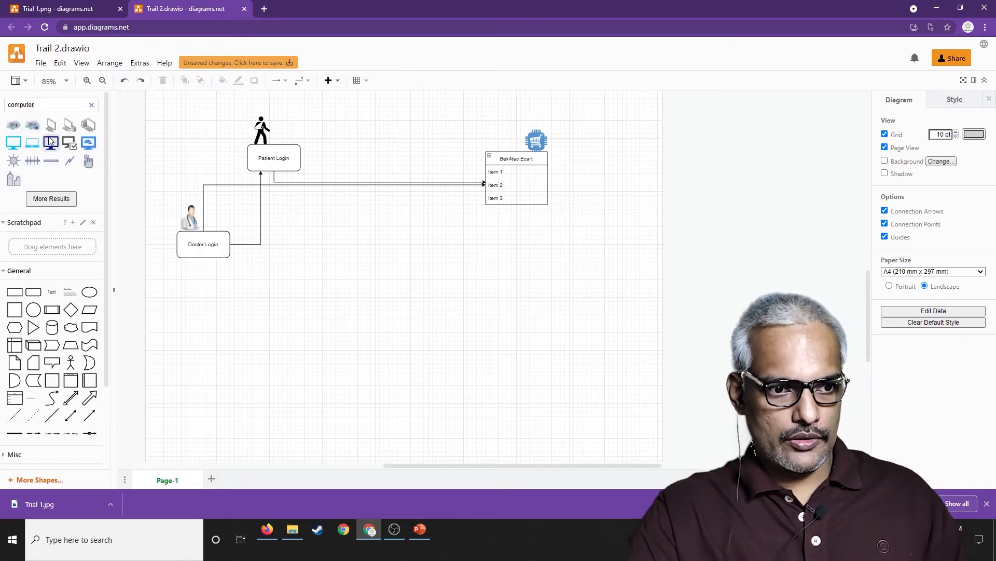
left_click(89, 125)
left_click_drag(491, 275, 456, 200)
left_click_drag(386, 224, 409, 254)
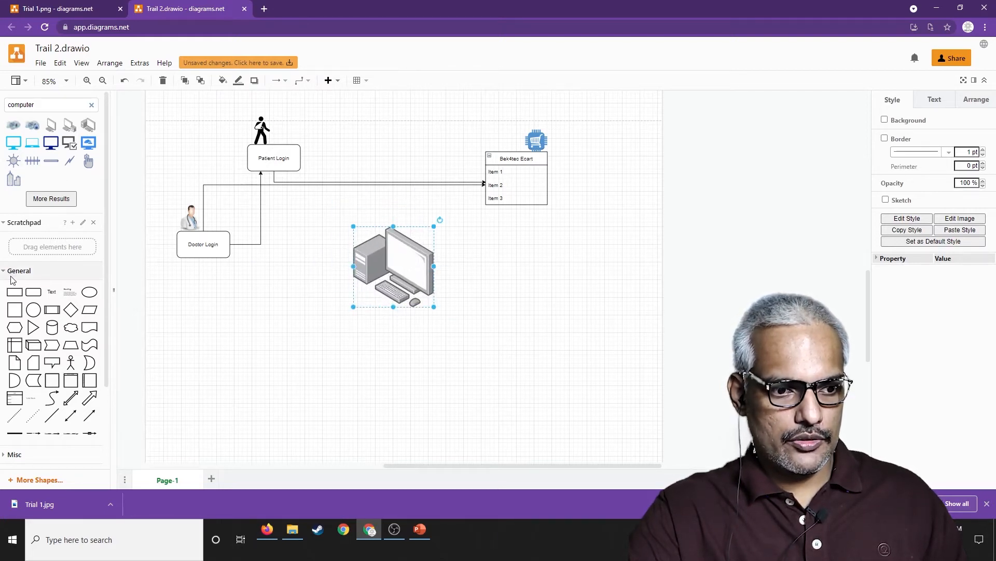
Step: Add a text label reading Backend at the upper corner of the desktop computer
left_click_drag(53, 292, 417, 234)
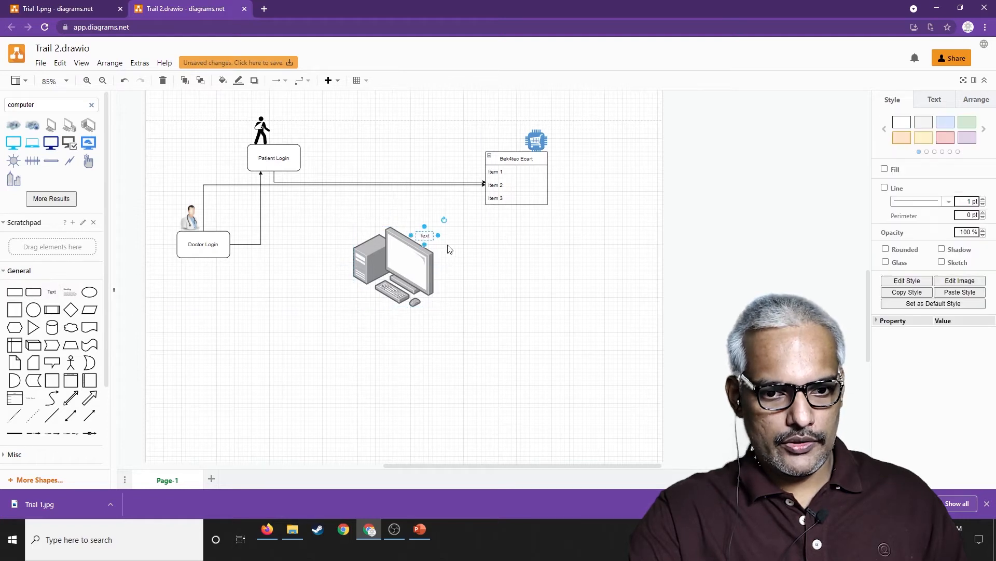
type("Ba")
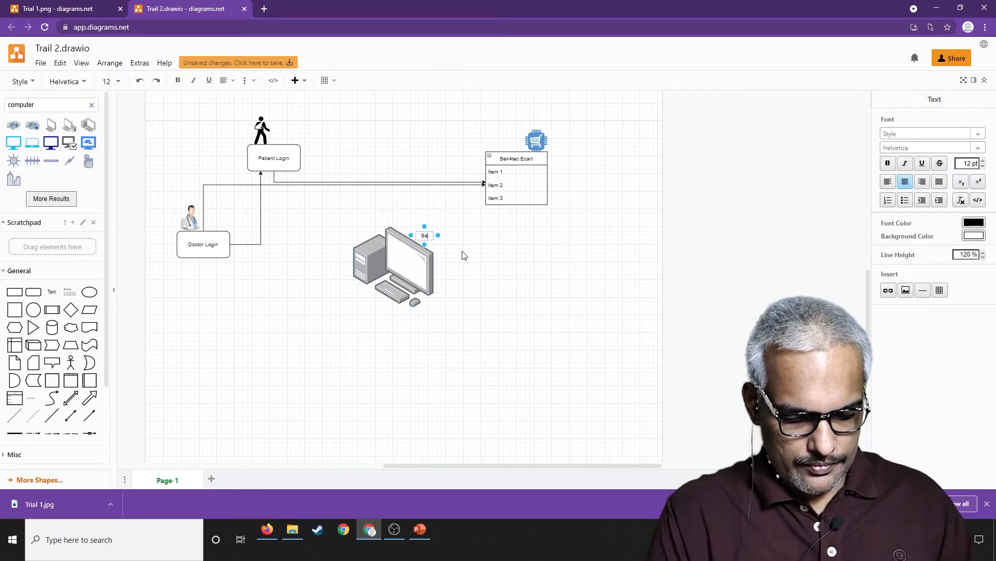
type("ckend")
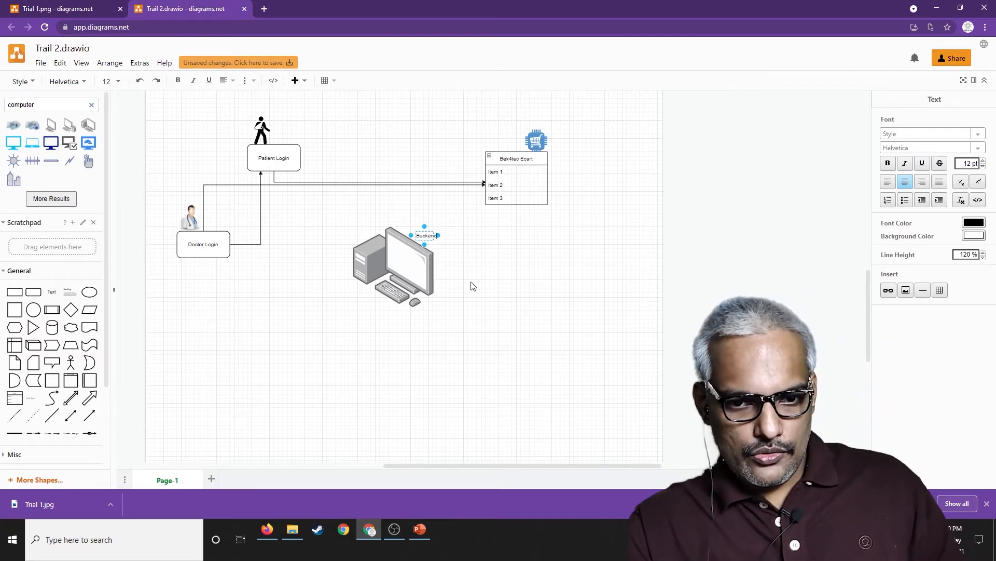
left_click(474, 257)
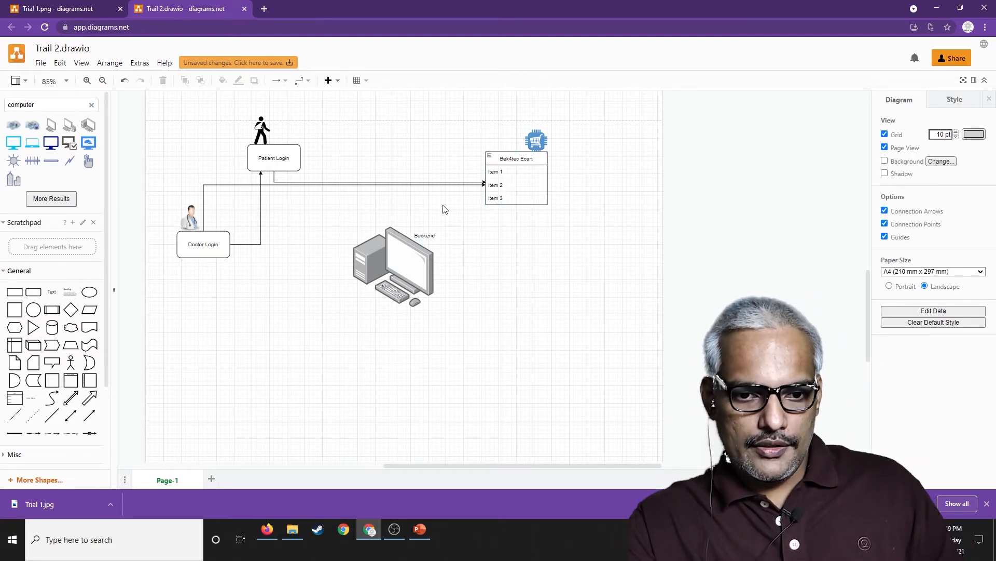
Step: Connect the Bek4tec Ecart list to the desktop computer with an arrow routed straight down from beneath the list
left_click_drag(415, 233, 528, 161)
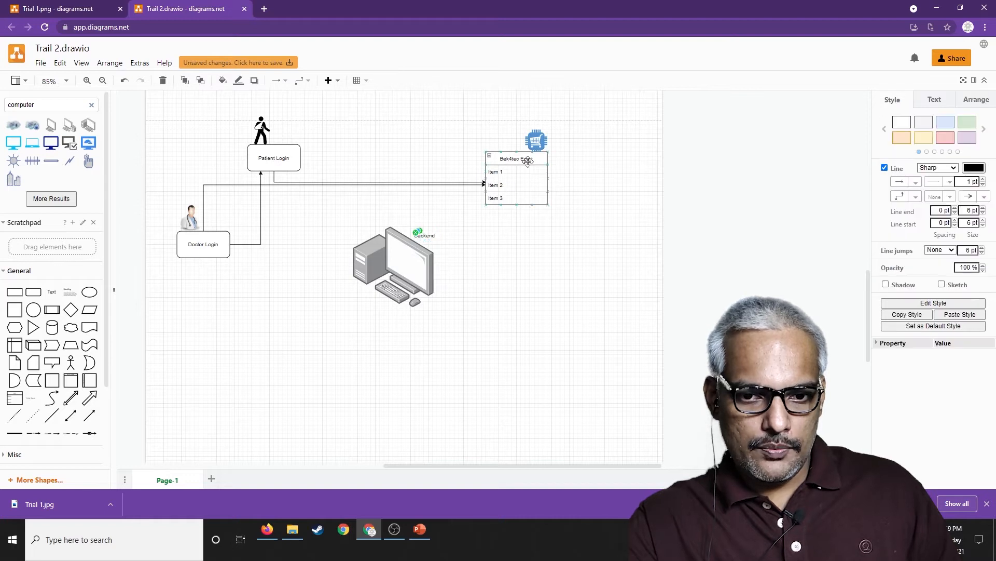
left_click(478, 253)
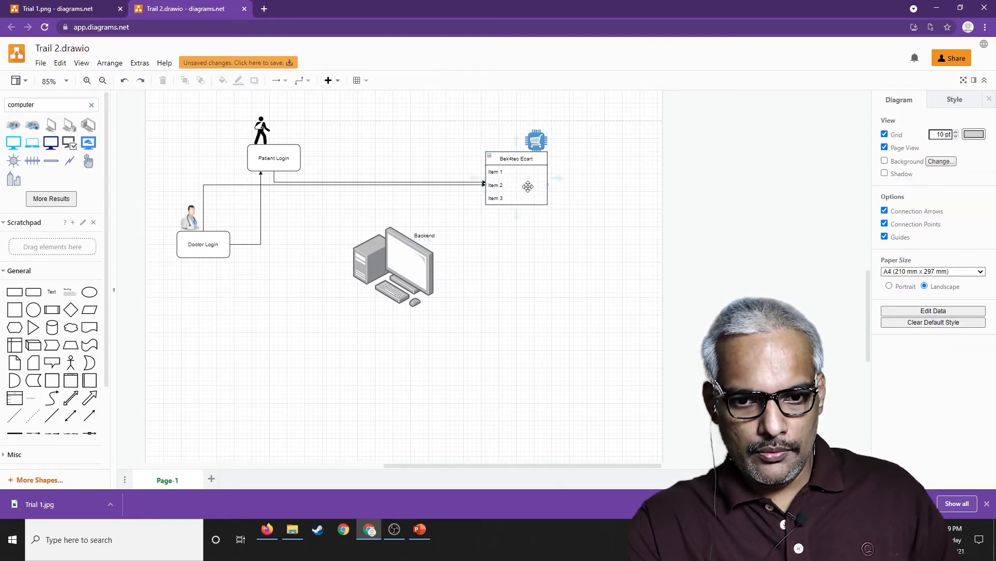
left_click_drag(522, 223, 435, 272)
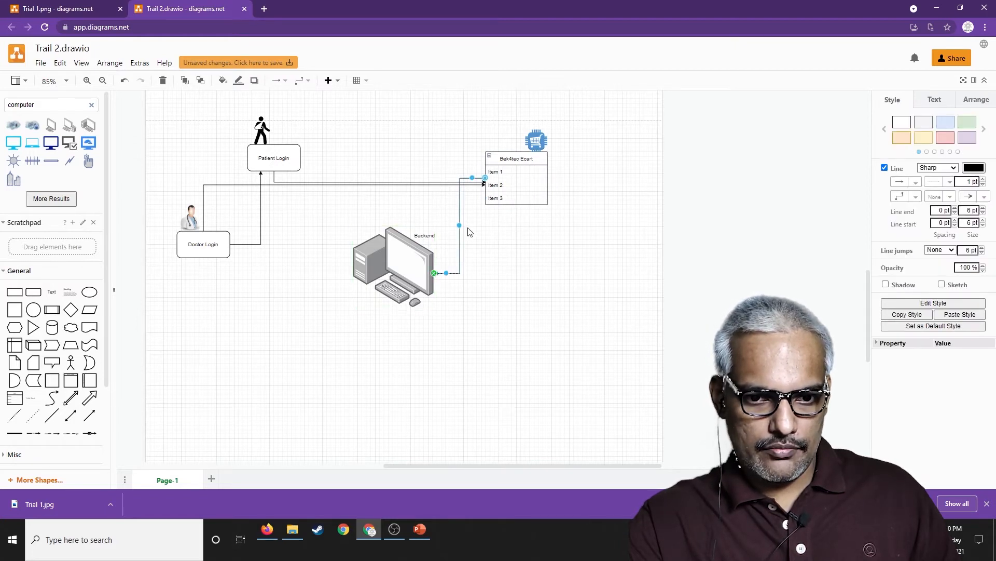
left_click_drag(460, 224, 515, 255)
left_click(463, 266)
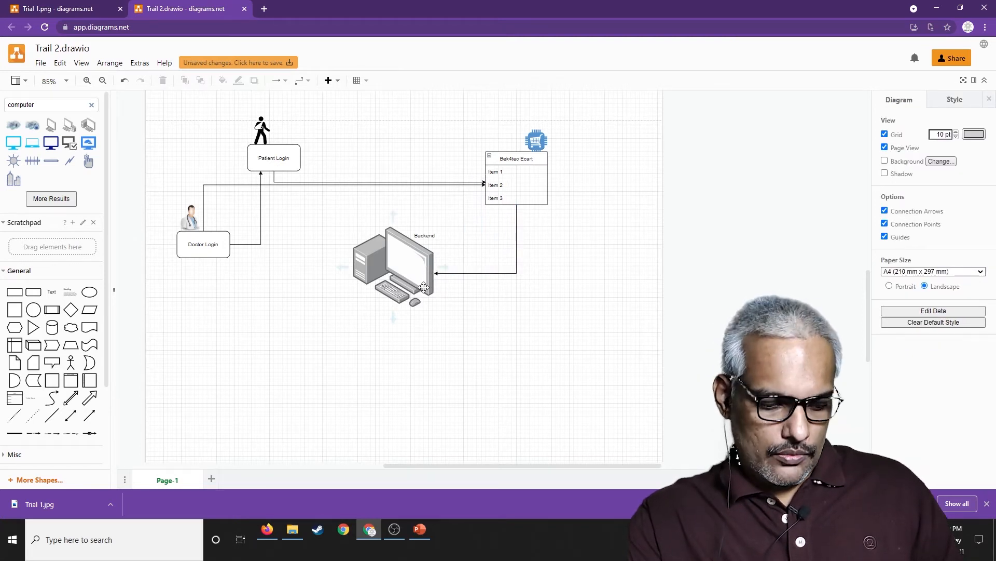
Step: Add a cylinder below the Doctor Login box, enlarge it and adjust its position
left_click_drag(403, 357, 430, 303)
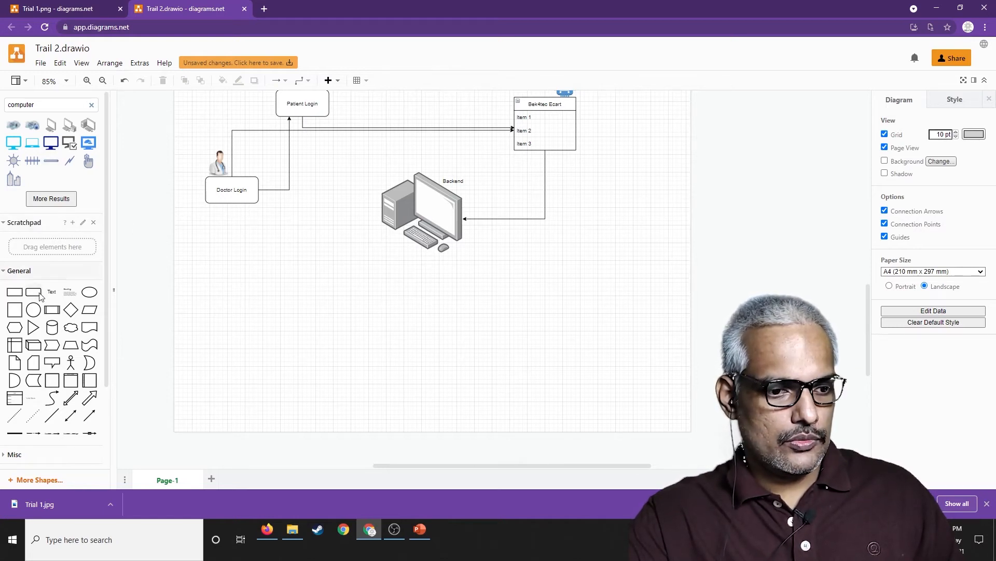
left_click(53, 327)
left_click_drag(499, 289, 270, 267)
left_click(281, 282)
left_click_drag(420, 338, 338, 328)
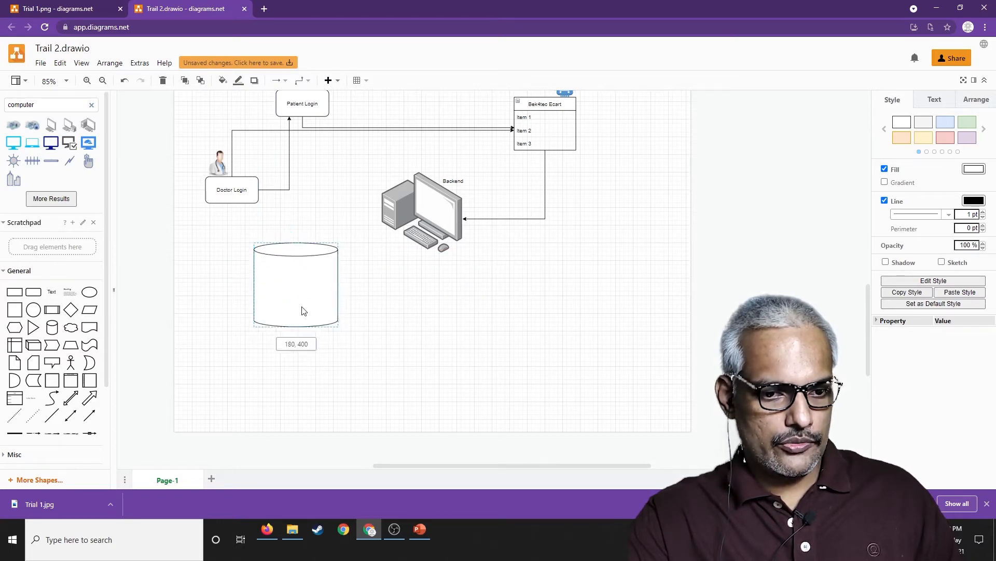
left_click_drag(260, 270, 270, 281)
Step: Search the shapes for person, place the User figure inside the cylinder and give it the light blue style
left_click(21, 104)
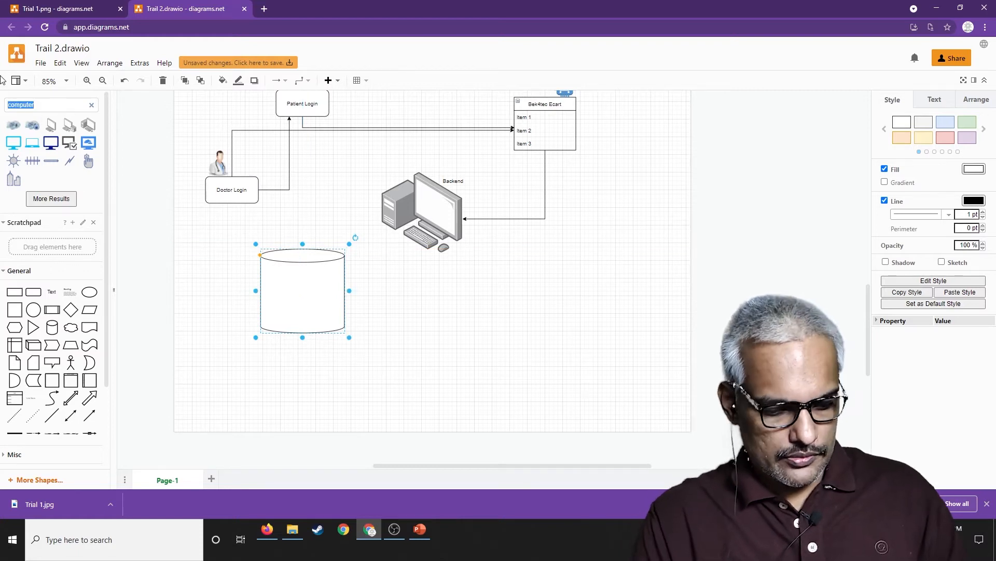
type("person")
key("Return")
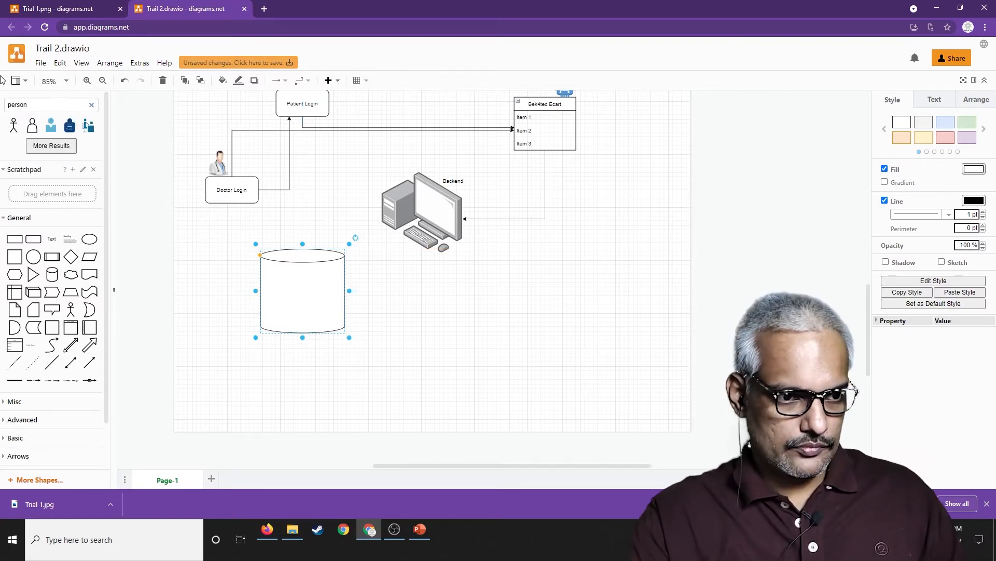
mouse_move(45, 129)
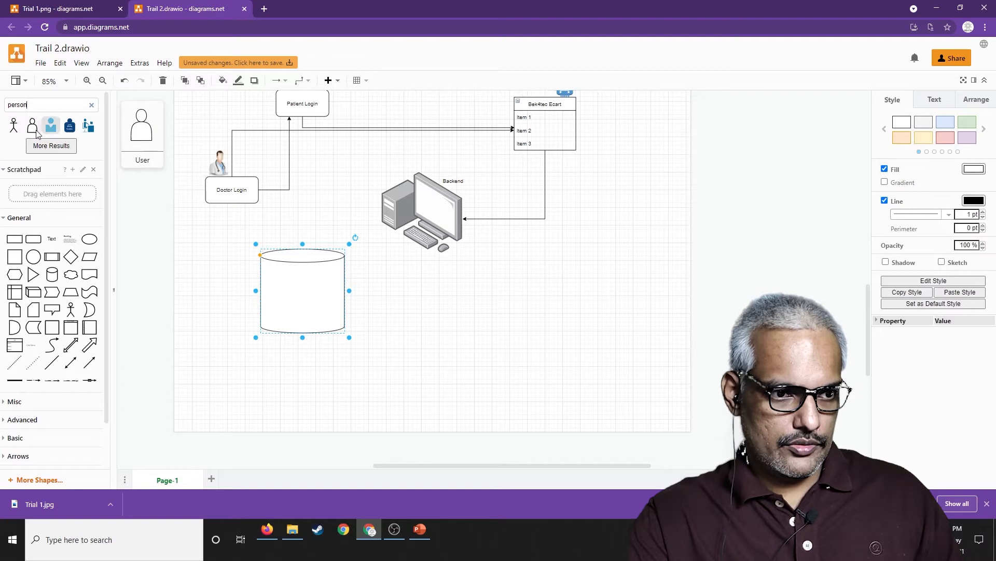
left_click_drag(46, 129, 288, 308)
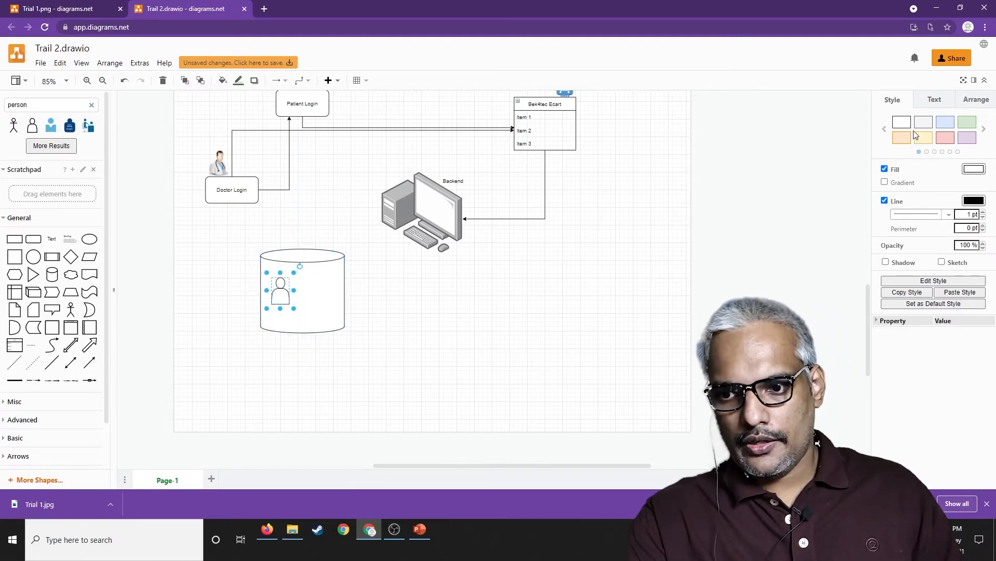
left_click(947, 123)
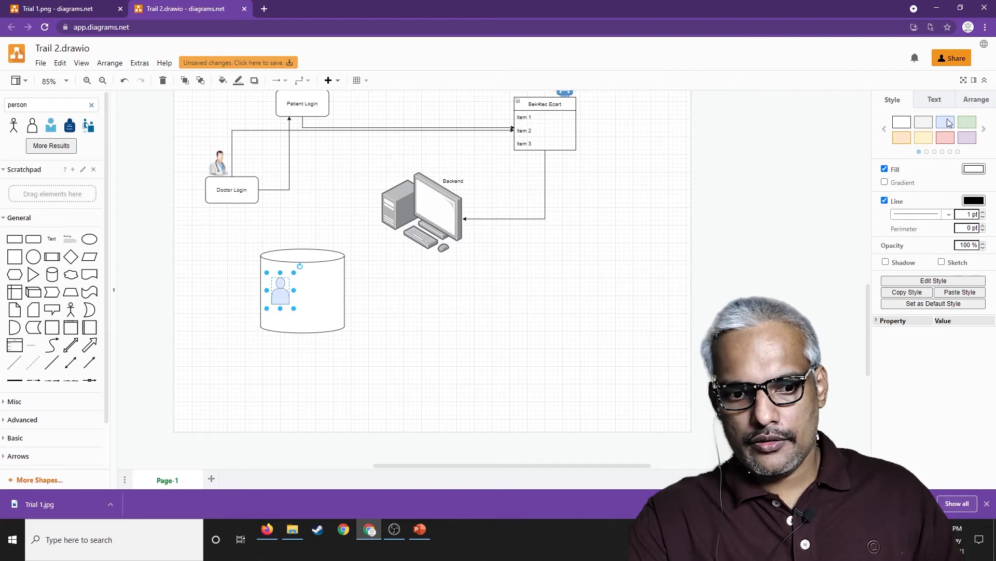
Step: Place two copies of the User figure beside the first, colour them orange and green, and space the three evenly in the cylinder
left_click_drag(280, 310, 333, 301)
left_click(307, 299)
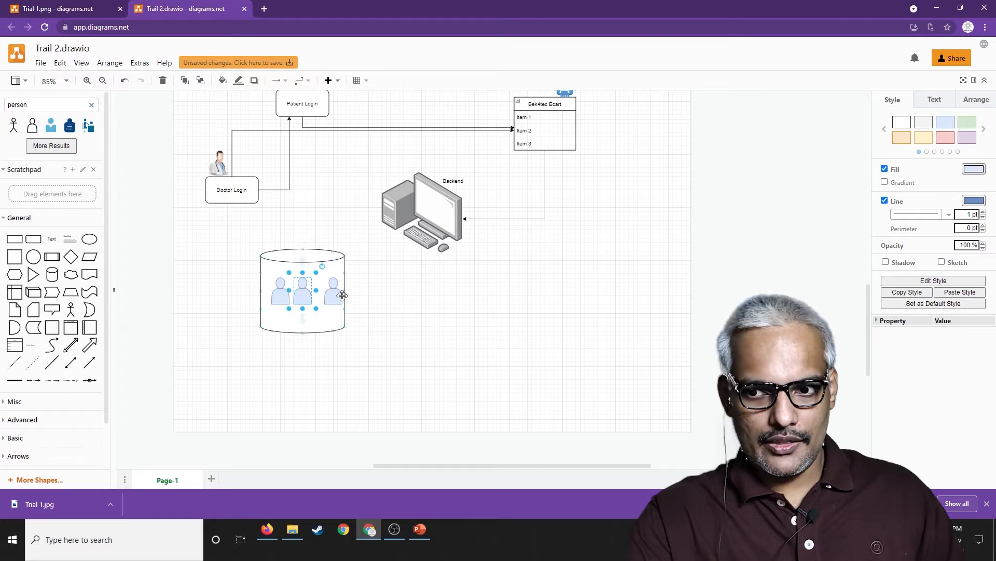
left_click(902, 138)
left_click(333, 289)
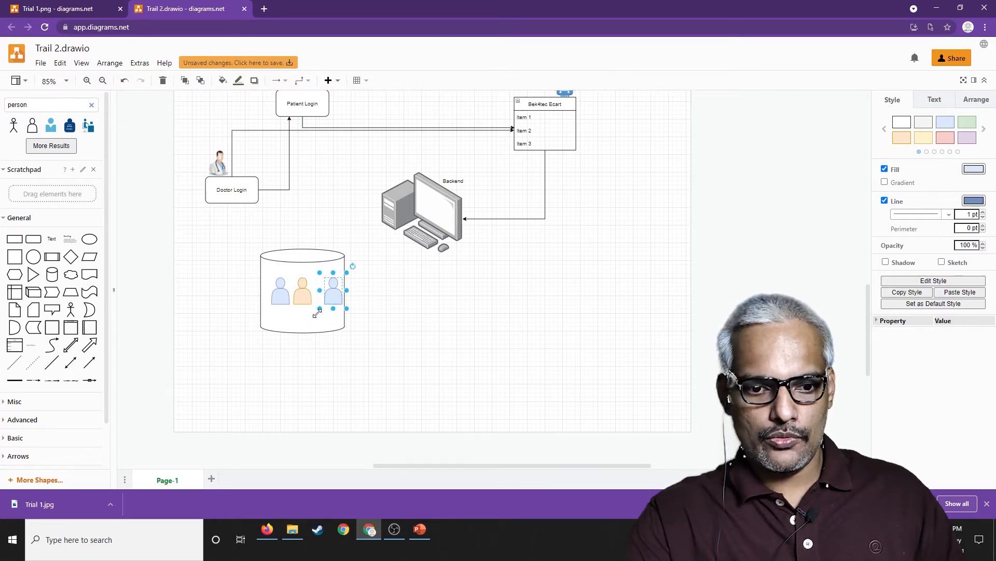
left_click(966, 123)
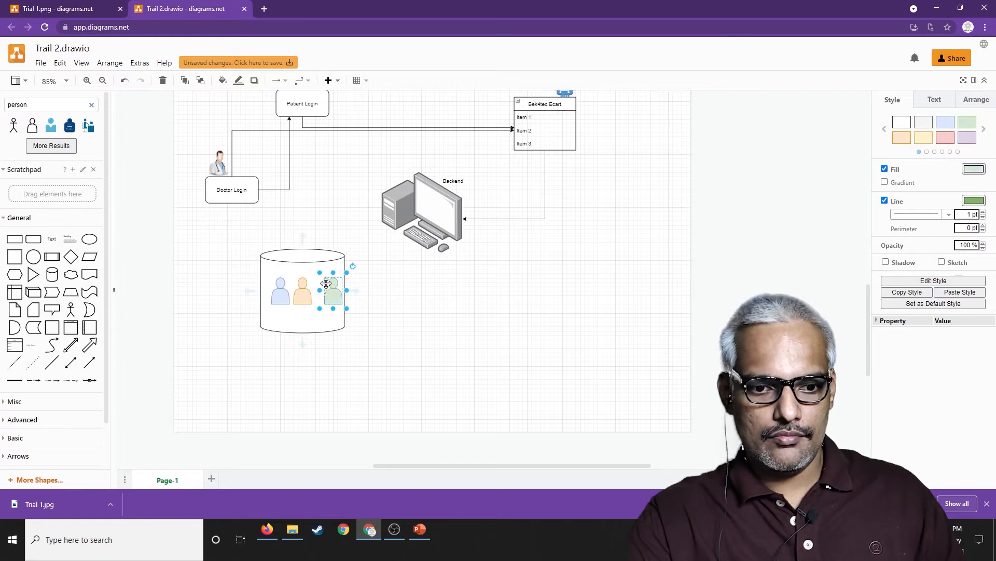
left_click_drag(333, 292, 325, 292)
left_click(382, 302)
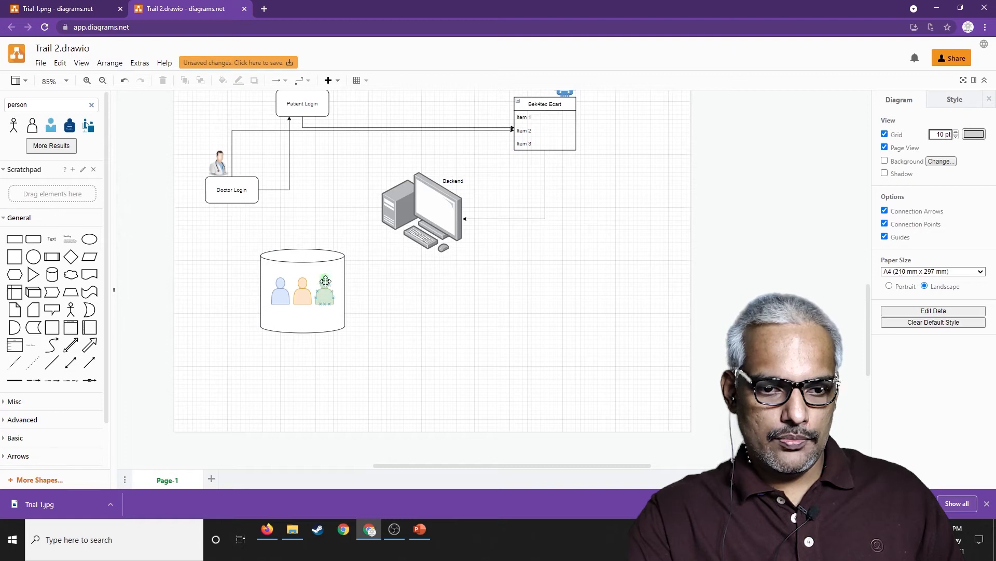
Step: Group the cylinder with the three User figures inside it
left_click_drag(377, 350, 229, 240)
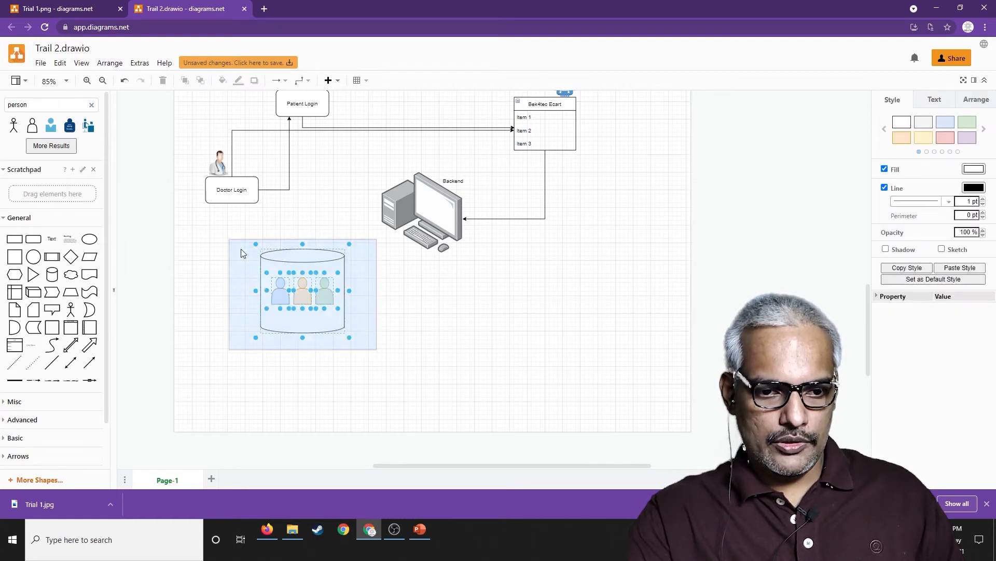
right_click(304, 260)
left_click(341, 401)
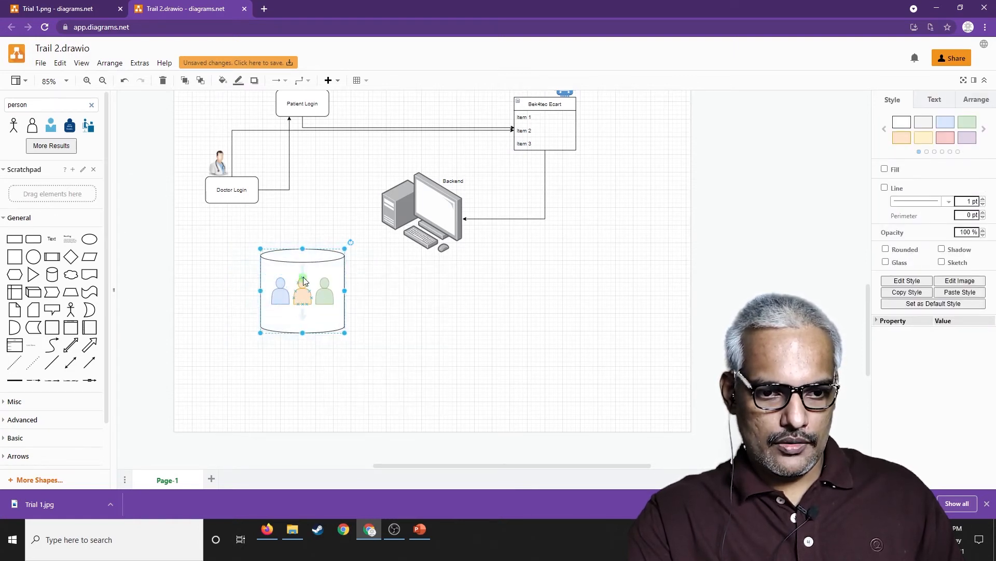
Step: Move the cylinder group up just beneath the Doctor Login box and connect it to the Backend computer with an arrow
left_click_drag(316, 260, 301, 220)
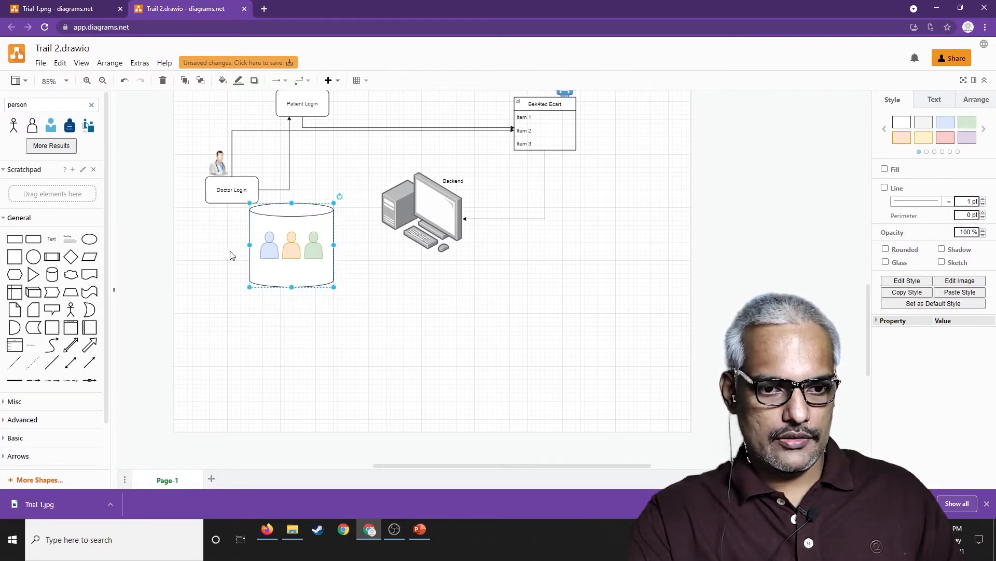
left_click(334, 257)
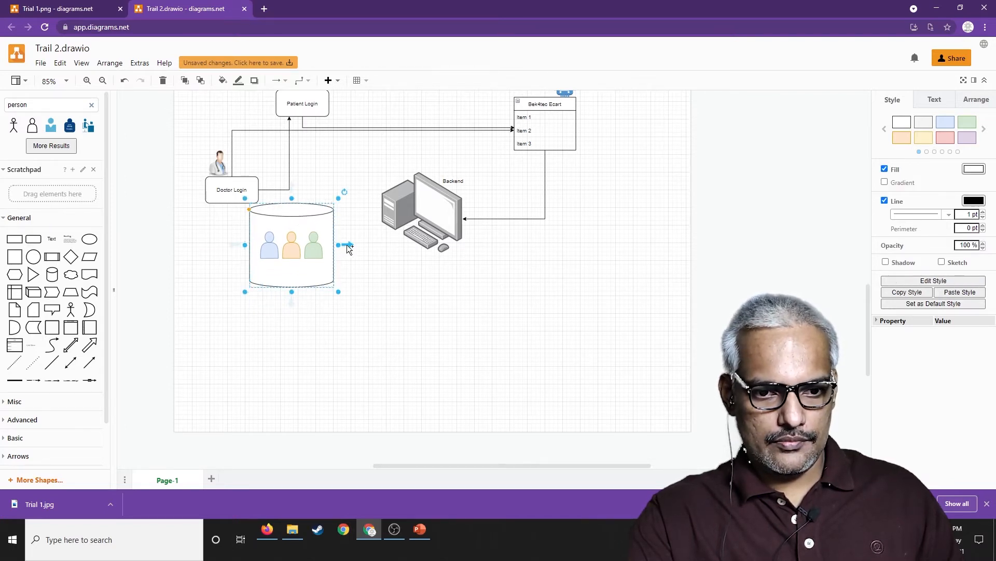
left_click_drag(347, 245, 404, 234)
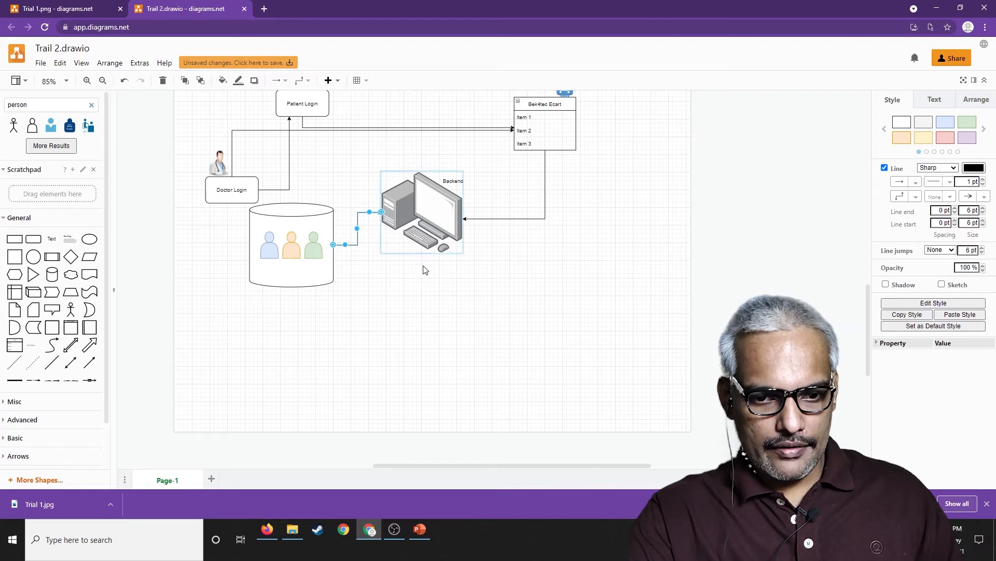
Step: Add a rounded rectangle below the Backend computer, linked by an arrow from it, and label it Packing
left_click_drag(422, 265, 376, 325)
left_click(34, 239)
double_click(377, 326)
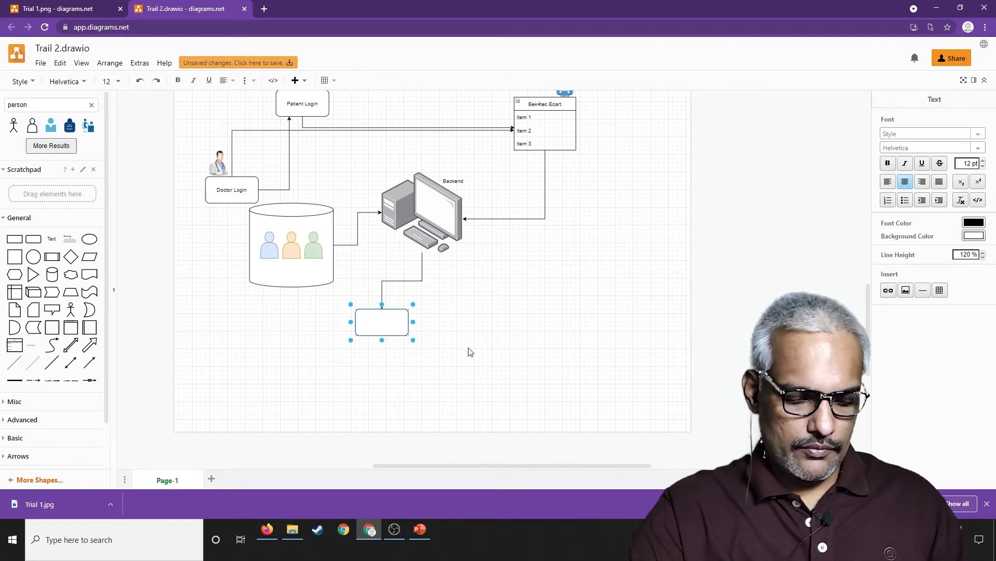
type("Packing")
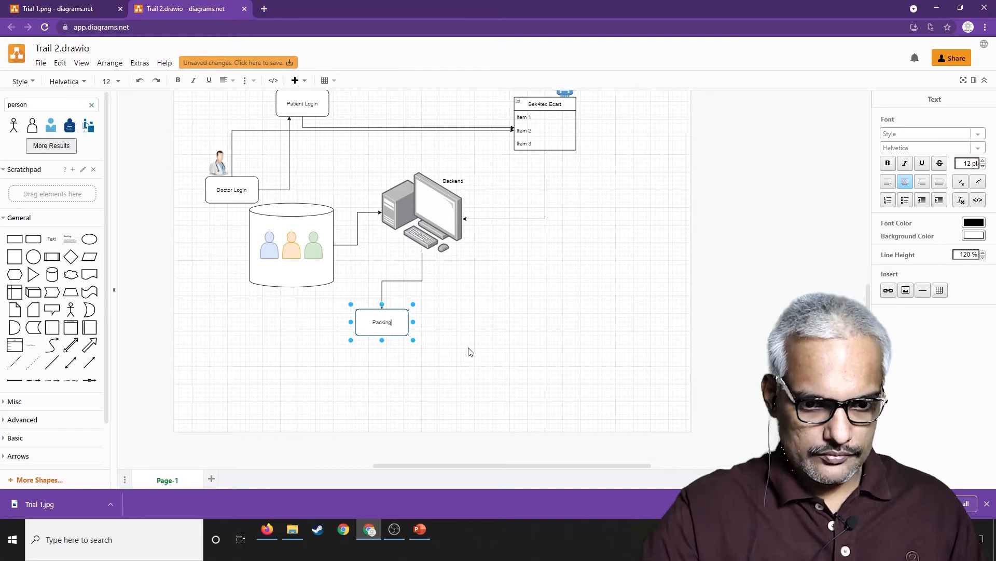
key("Escape")
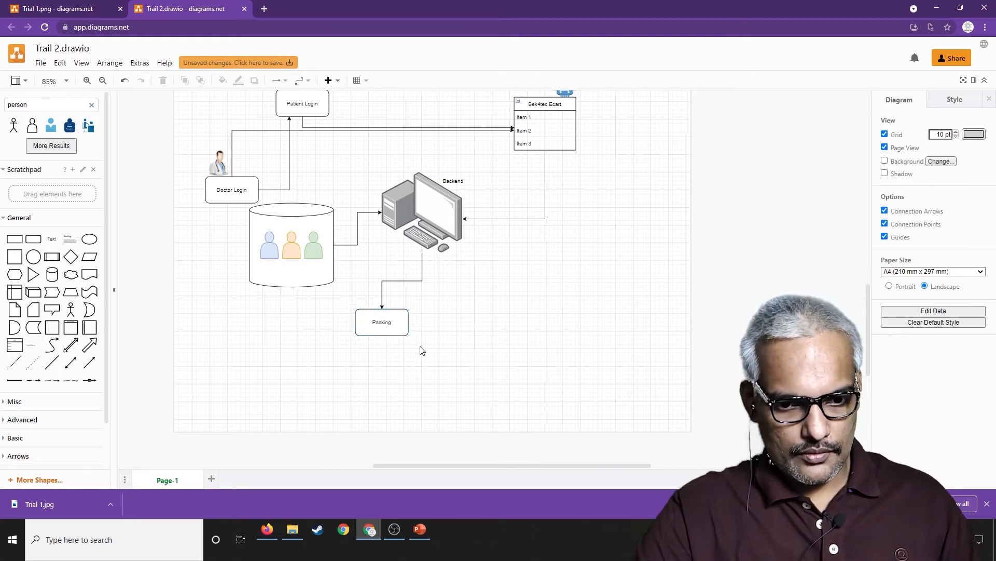
Step: Add a connected copy of the Packing box directly beneath it
left_click(387, 332)
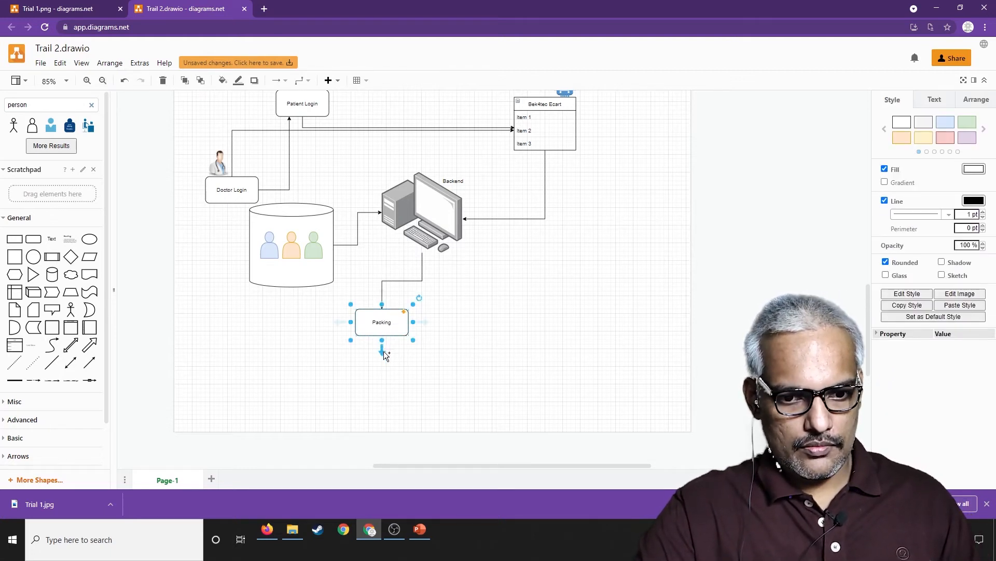
left_click(383, 353)
left_click(384, 353)
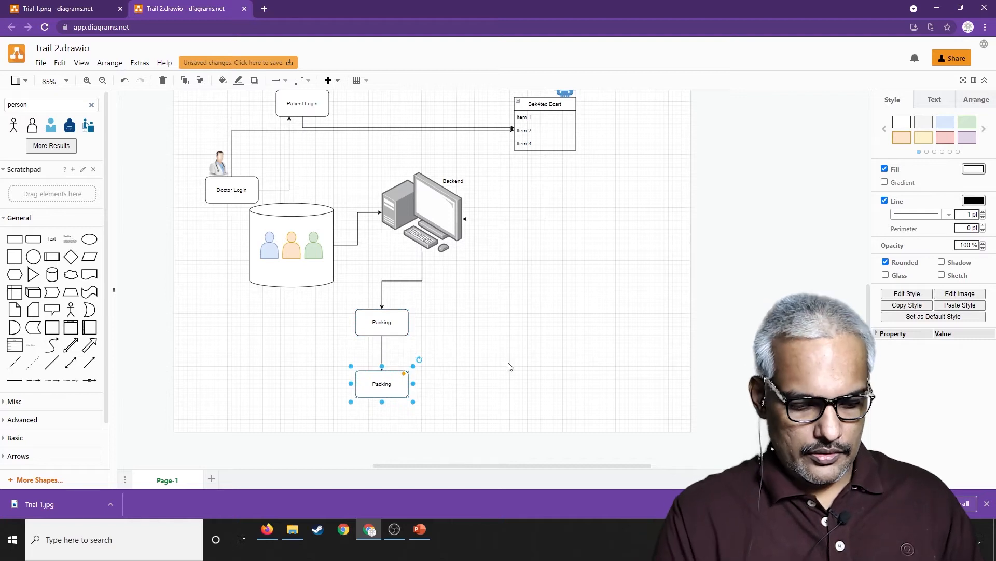
Step: Label the lower of the two Packing boxes "Giving it to the courier partner" and move it up closer to the box above
type("Giving it")
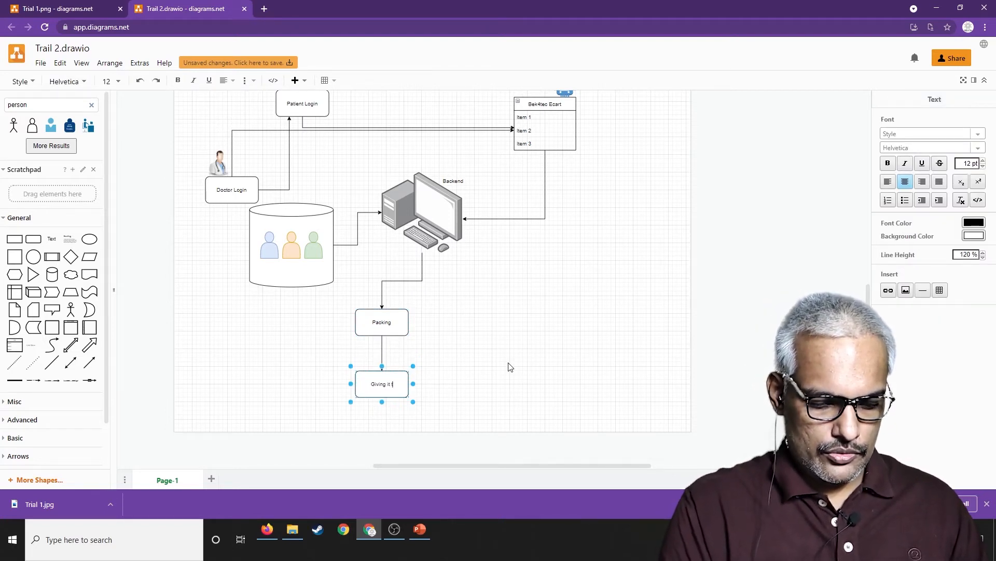
type(" to the cou")
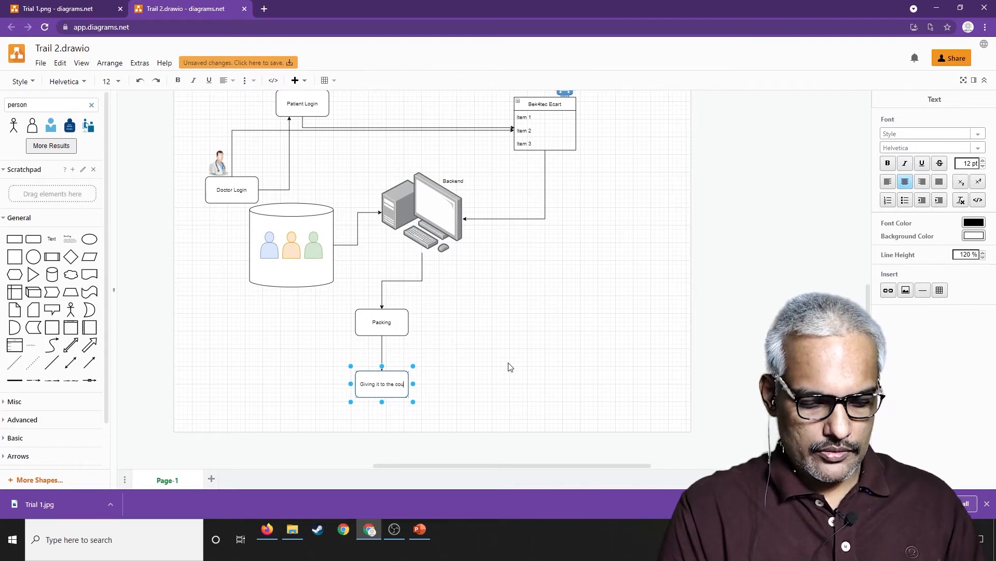
type("rier part")
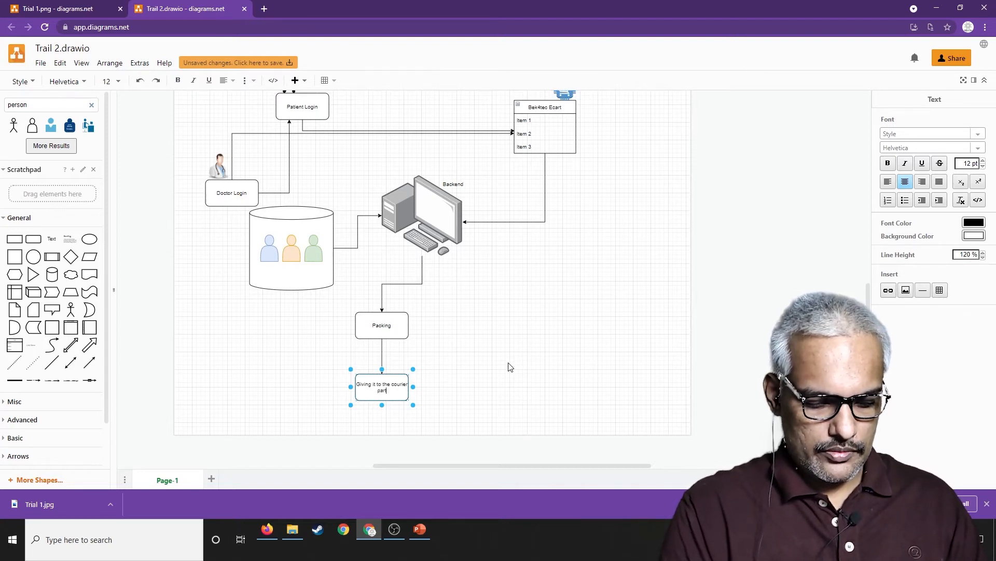
type("ner")
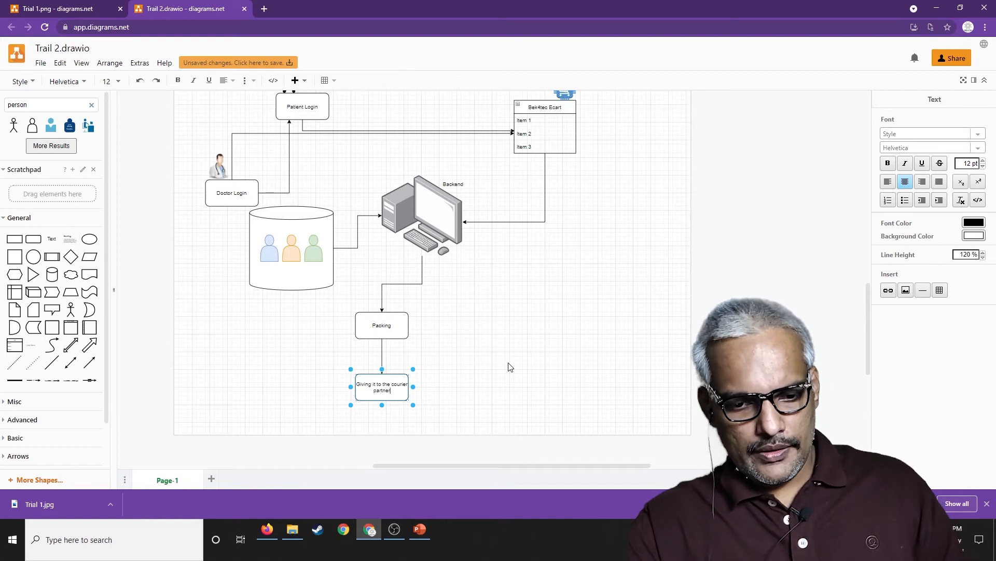
left_click(440, 380)
left_click_drag(386, 391, 385, 370)
left_click(467, 368)
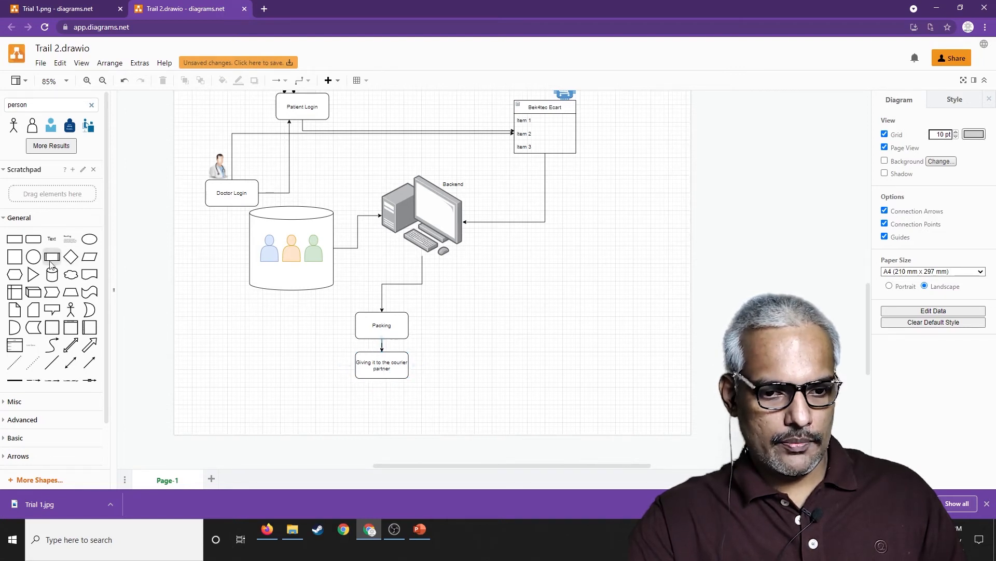
left_click(383, 375)
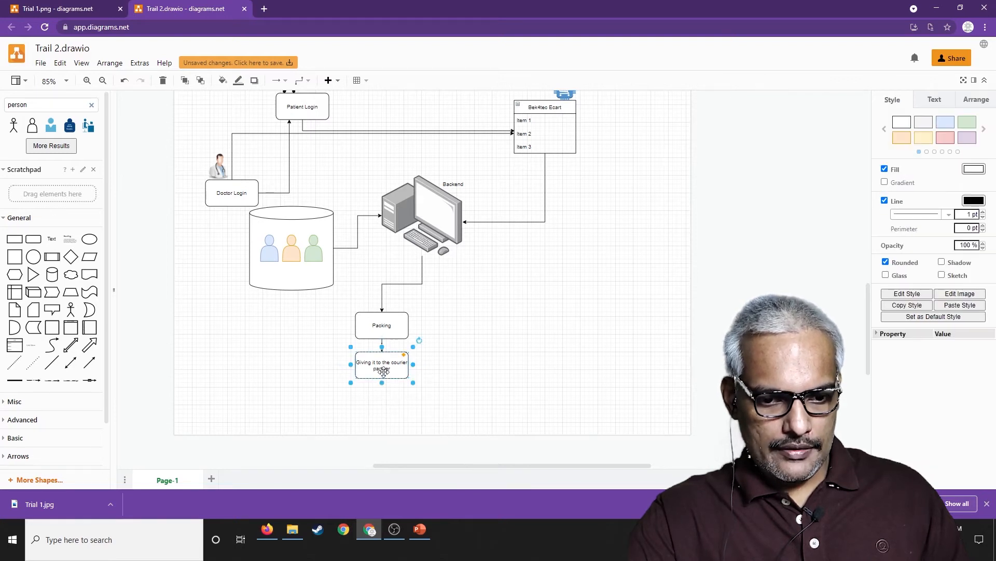
Step: Add a connected rounded box labelled "Update in the backend portal" below the courier partner box and move it closer to that box
mouse_move(384, 393)
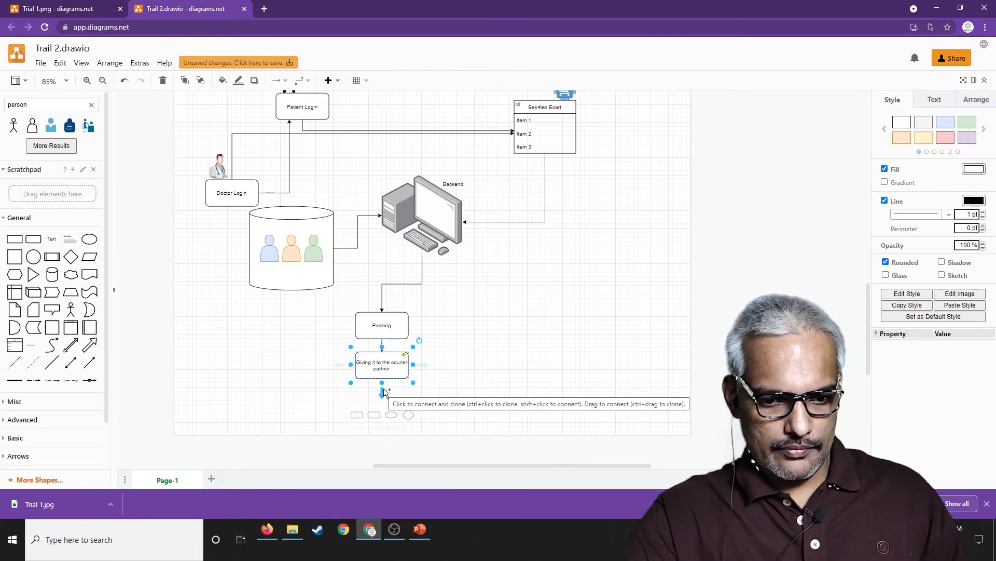
left_click(374, 415)
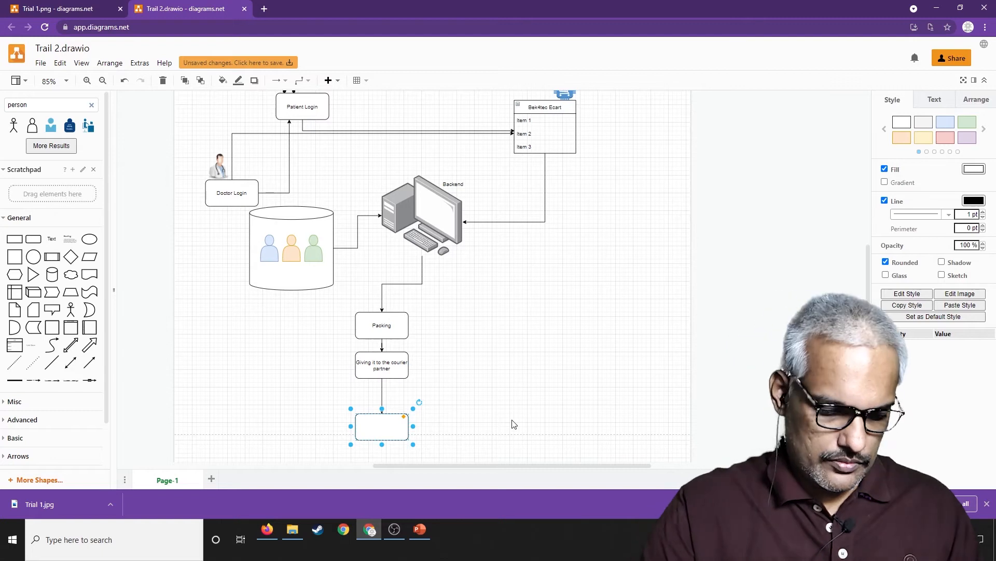
type("Update ")
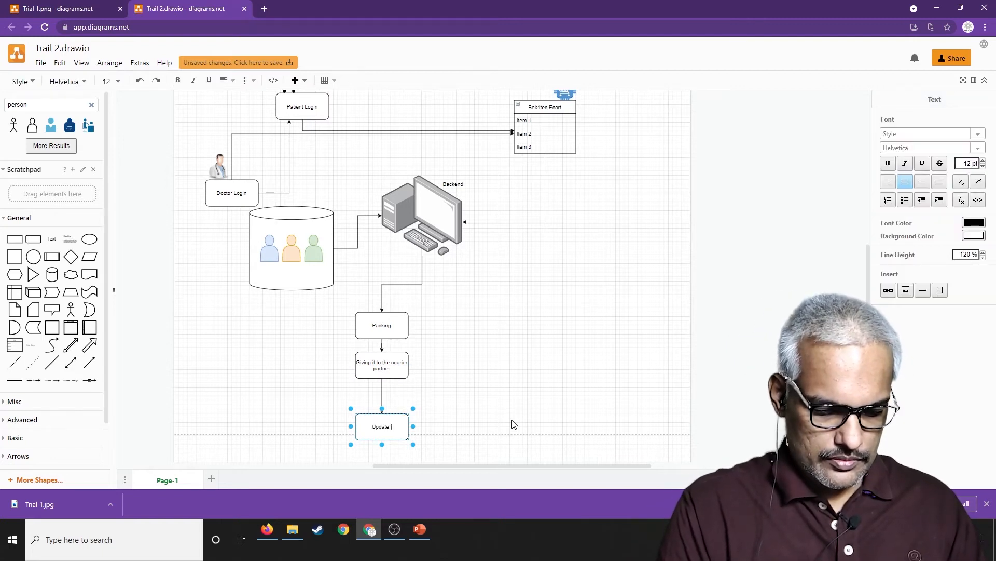
type("in the backe")
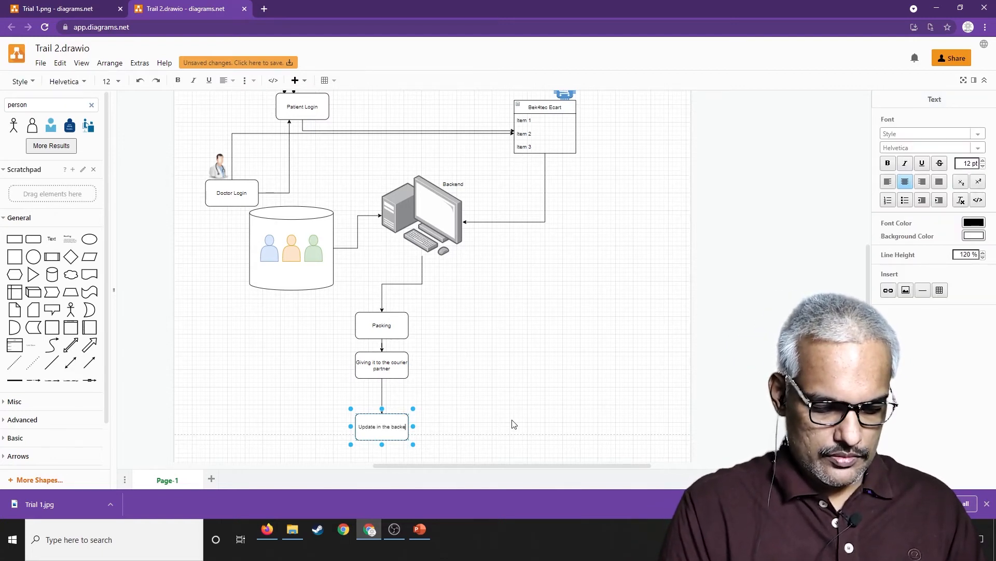
type("nd portal")
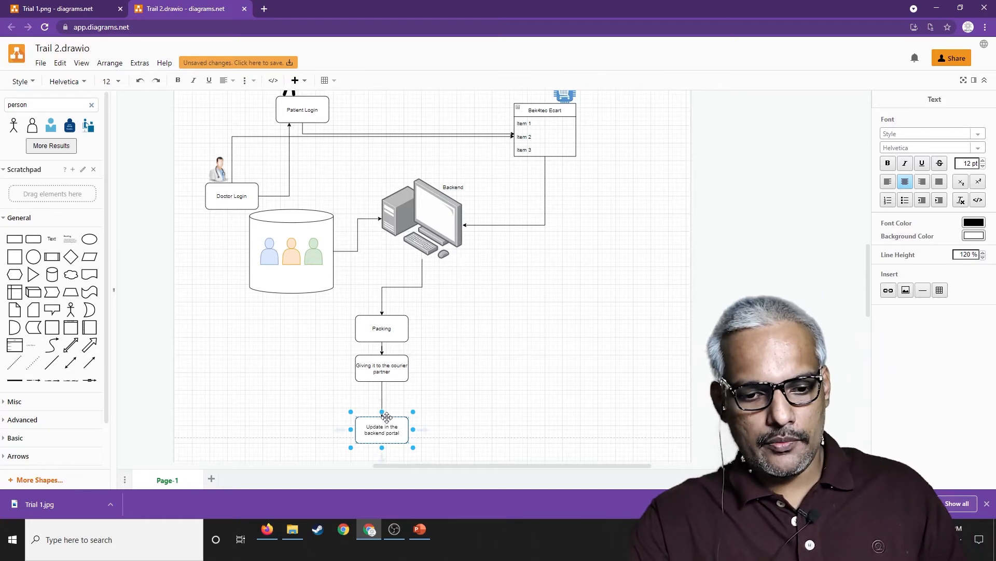
left_click_drag(384, 417, 384, 394)
left_click(488, 373)
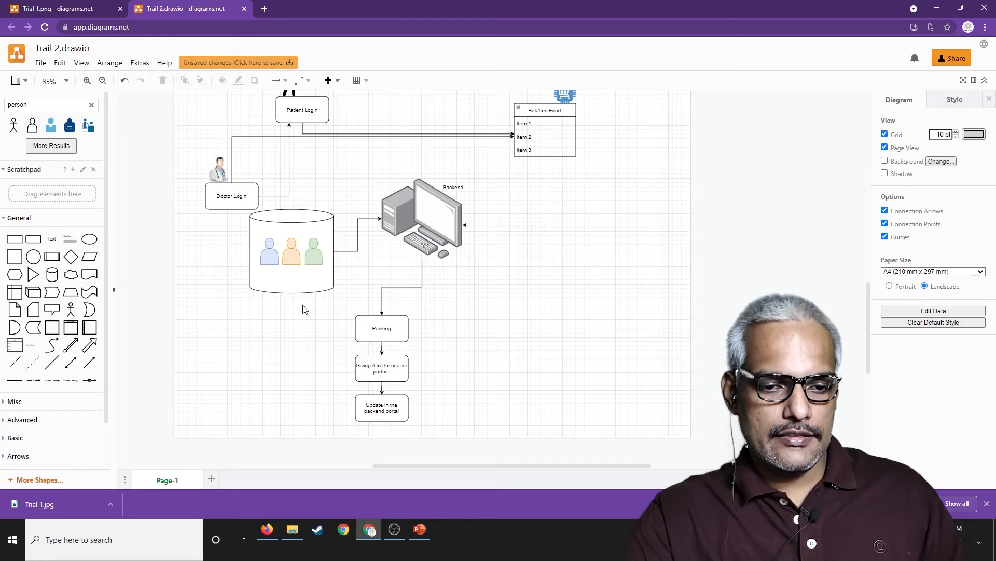
Step: Copy the Packing, courier partner and backend portal boxes and place two copies as parallel columns beside the original
left_click(389, 333)
left_click(397, 372, "shift")
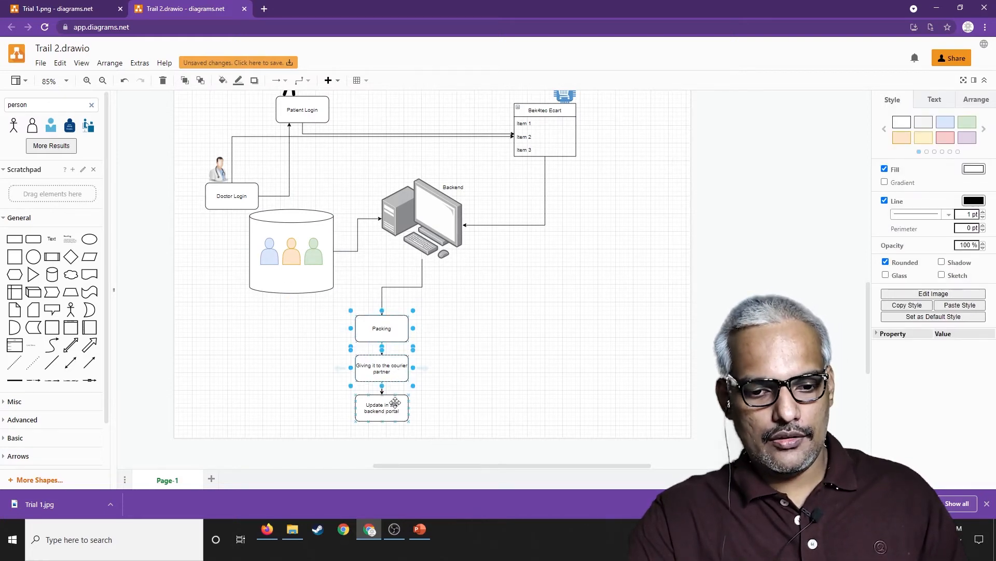
left_click(395, 404, "shift")
left_click_drag(404, 360, 465, 327)
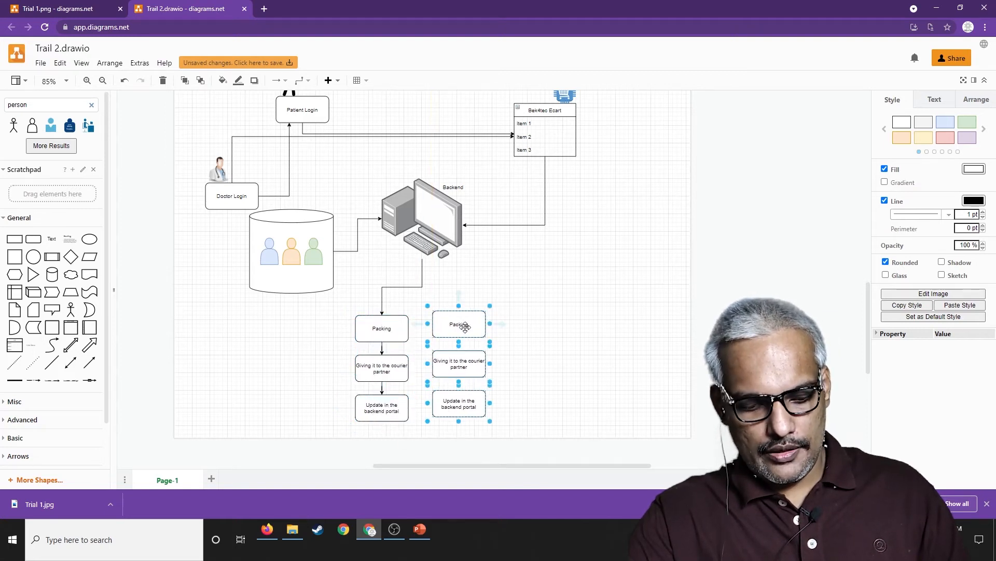
key("ctrl+v")
left_click_drag(405, 335, 549, 323)
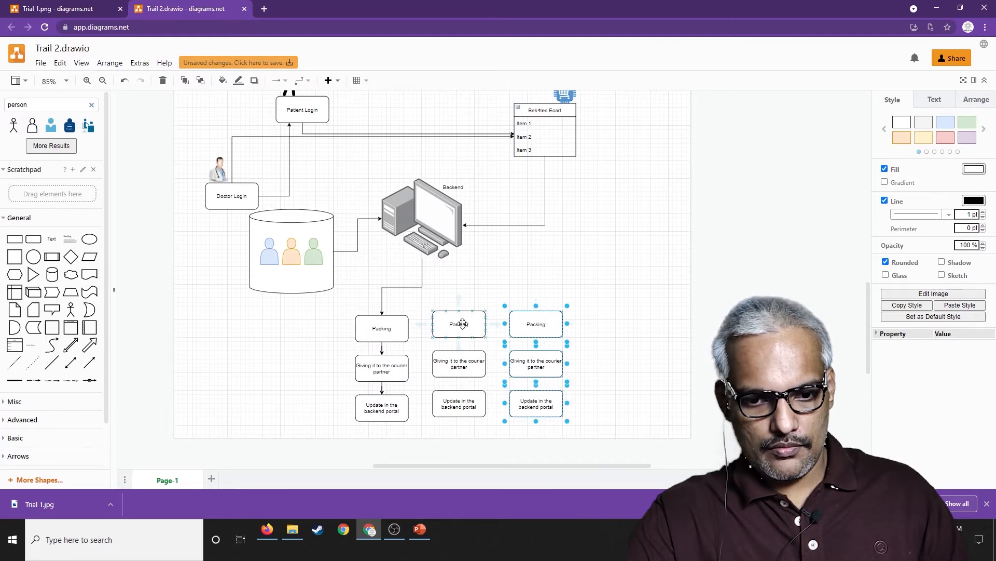
Step: Group the three boxes of the third column, and group the Packing and courier partner boxes of the middle column
right_click(520, 326)
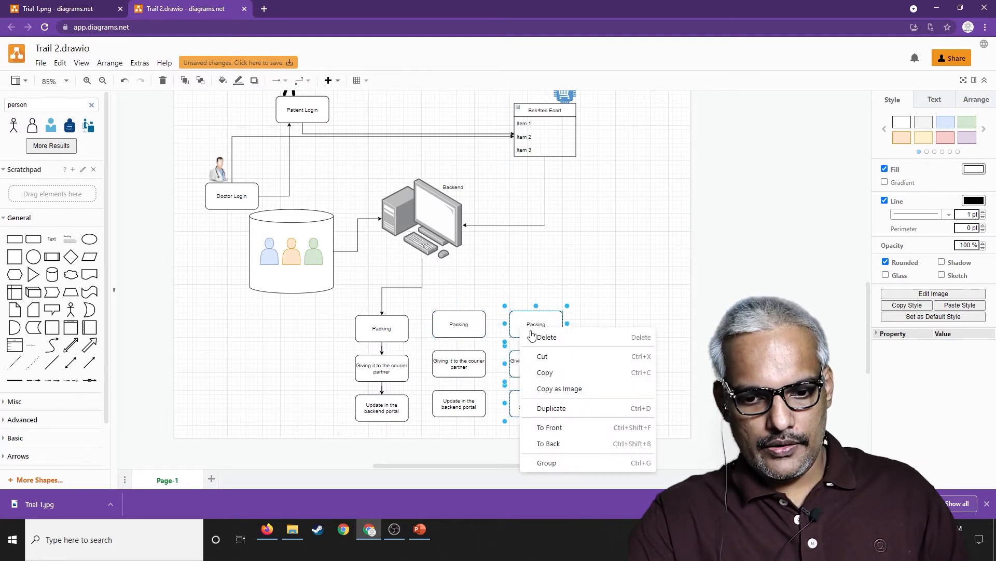
left_click(568, 462)
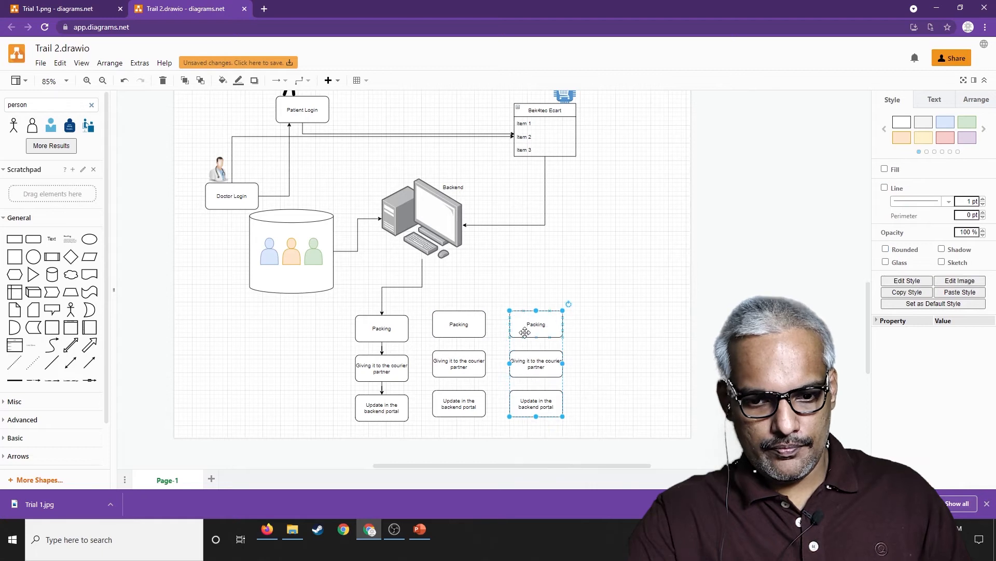
left_click_drag(497, 420, 417, 299)
right_click(436, 315)
left_click(496, 451)
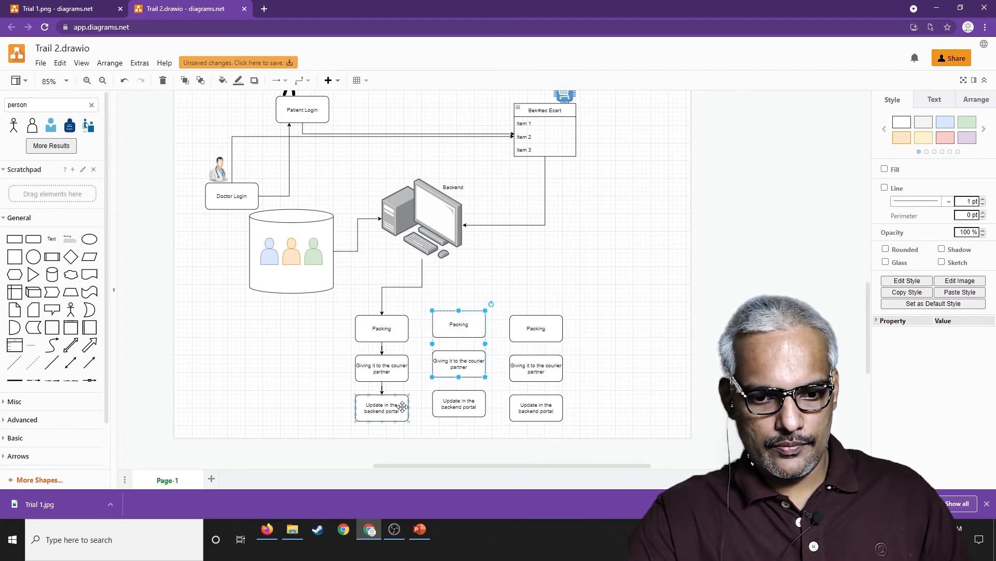
Step: Try to group the three boxes and connectors of the first column
left_click_drag(419, 425, 329, 312)
right_click(381, 336)
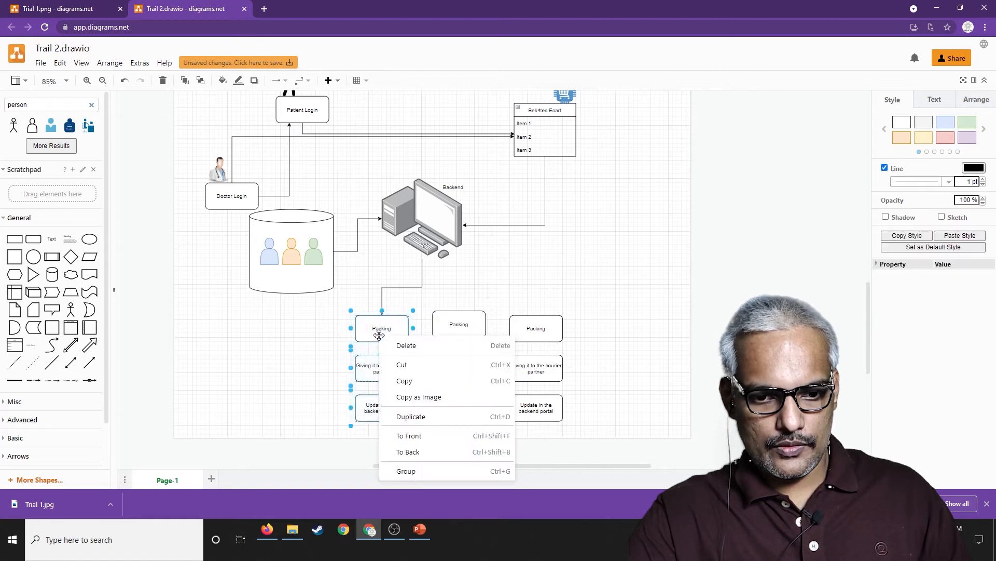
left_click(448, 470)
Step: Shift the middle column's group slightly down and connect its Packing box to the courier partner box with an arrow
left_click_drag(455, 336, 454, 345)
left_click(504, 283)
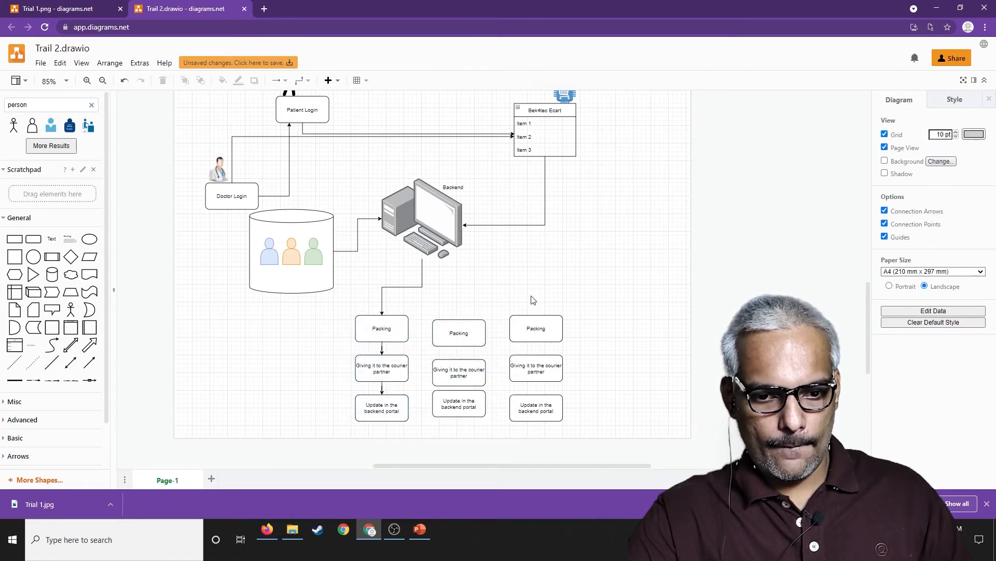
left_click_drag(459, 350, 463, 375)
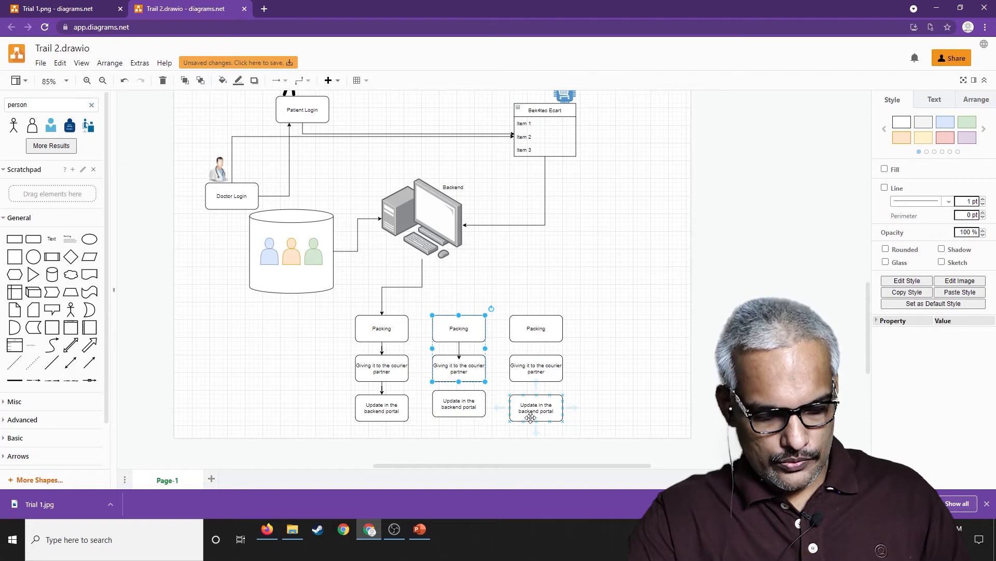
key("ctrl+z")
left_click(644, 369)
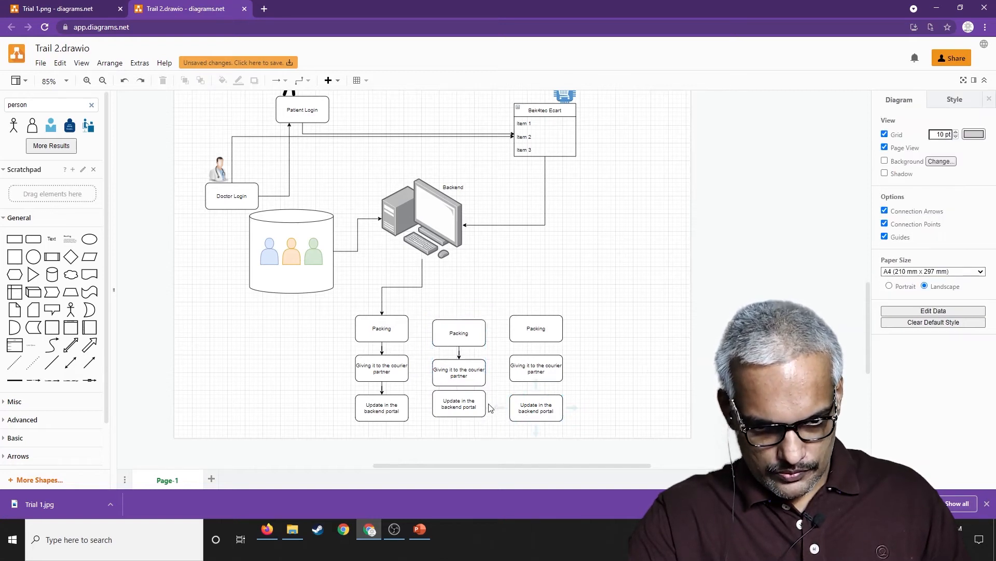
Step: Move the middle column's backend portal box slightly down and connect the courier partner box to it
left_click_drag(467, 400, 468, 409)
left_click(467, 385)
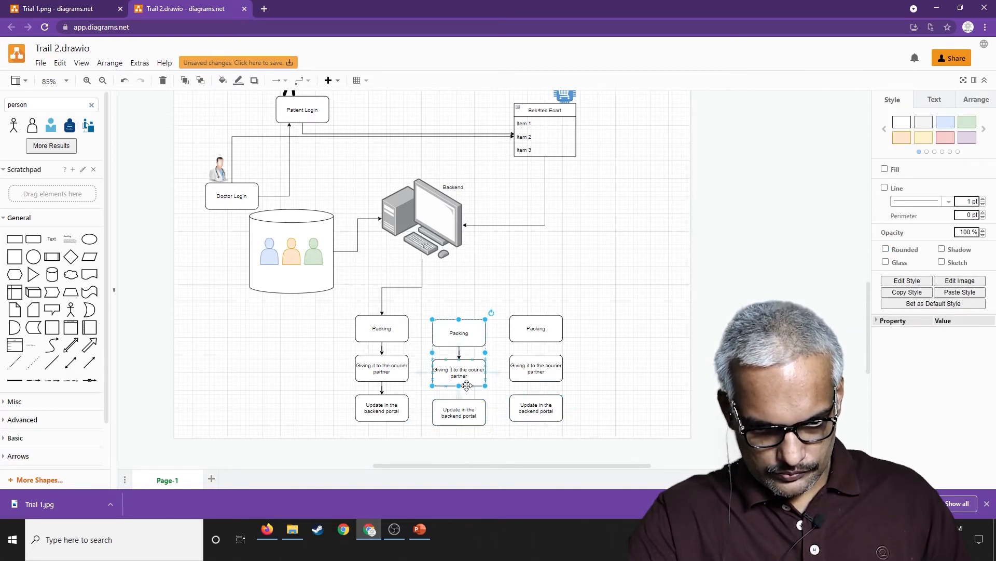
left_click(459, 398)
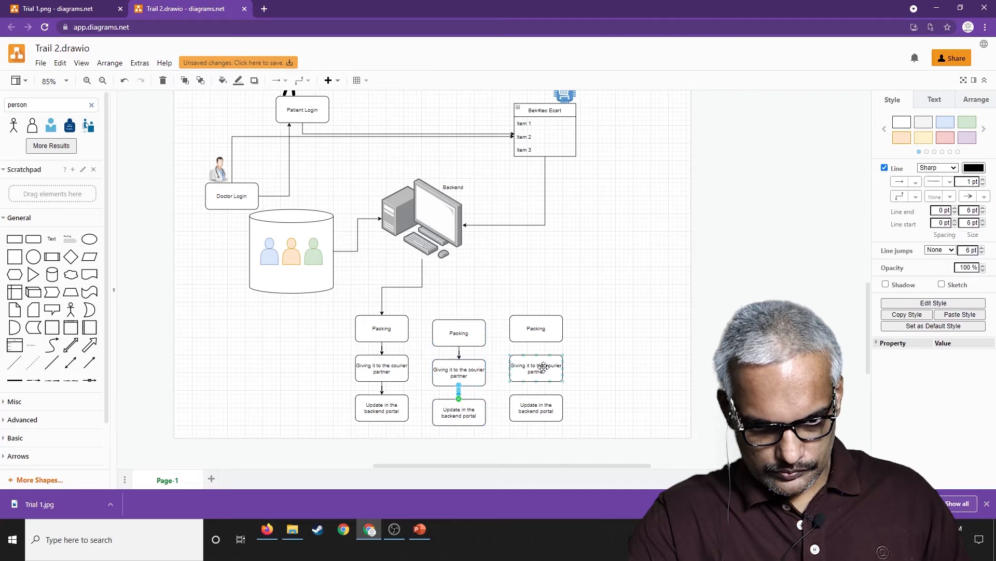
Step: Connect the third column's boxes with arrows from Packing to courier partner to backend portal
left_click(543, 348)
left_click(536, 363)
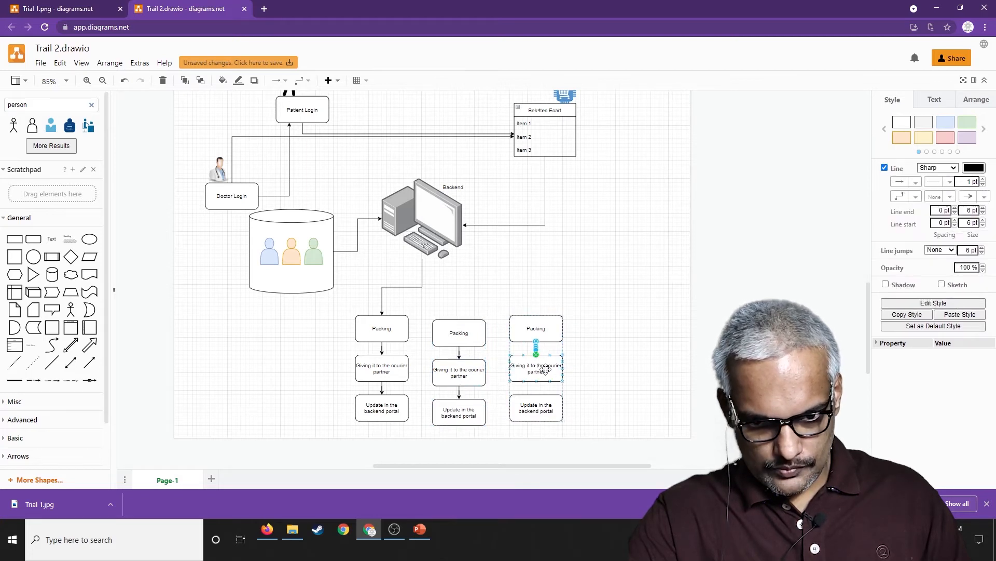
left_click(539, 396)
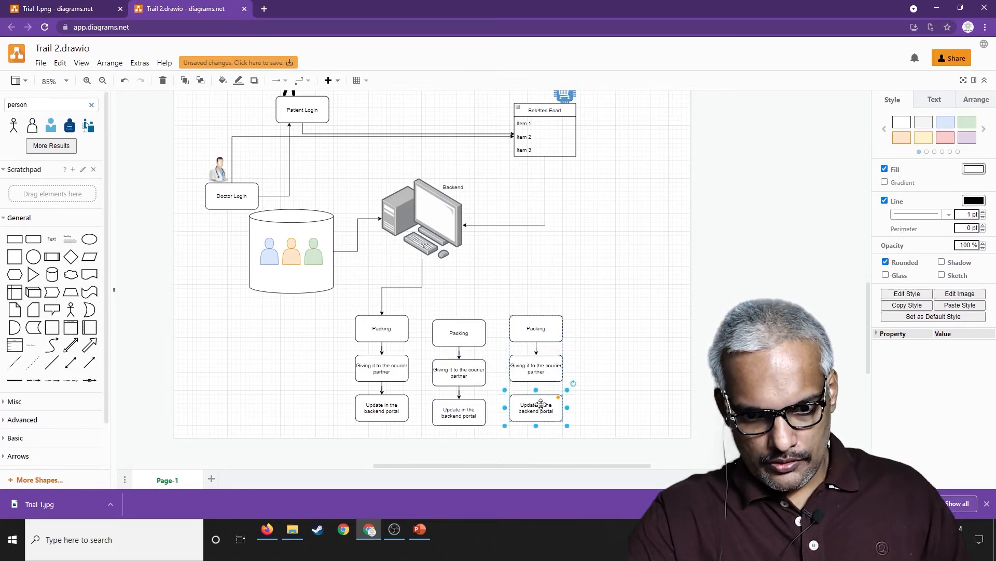
left_click(539, 374)
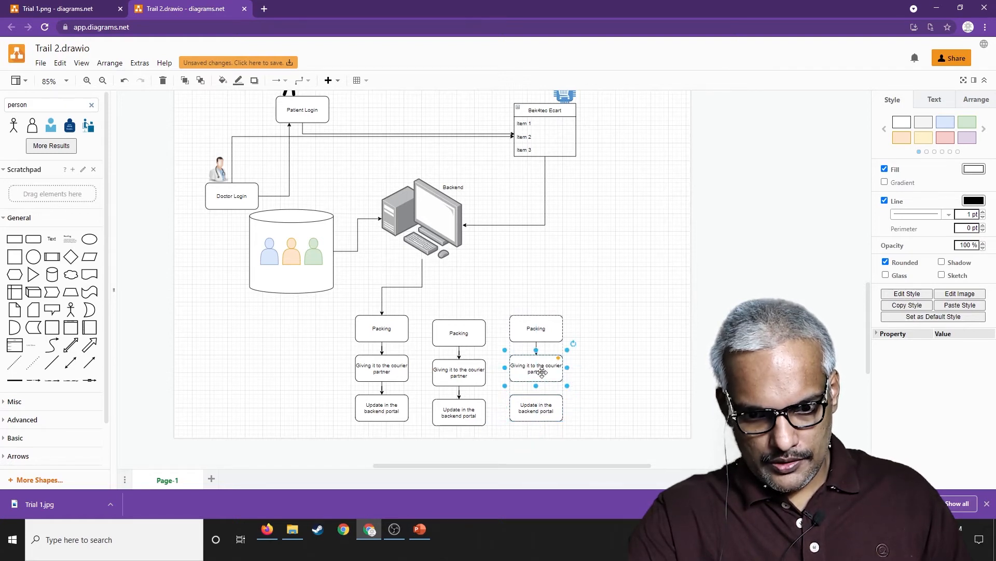
key("ctrl+z")
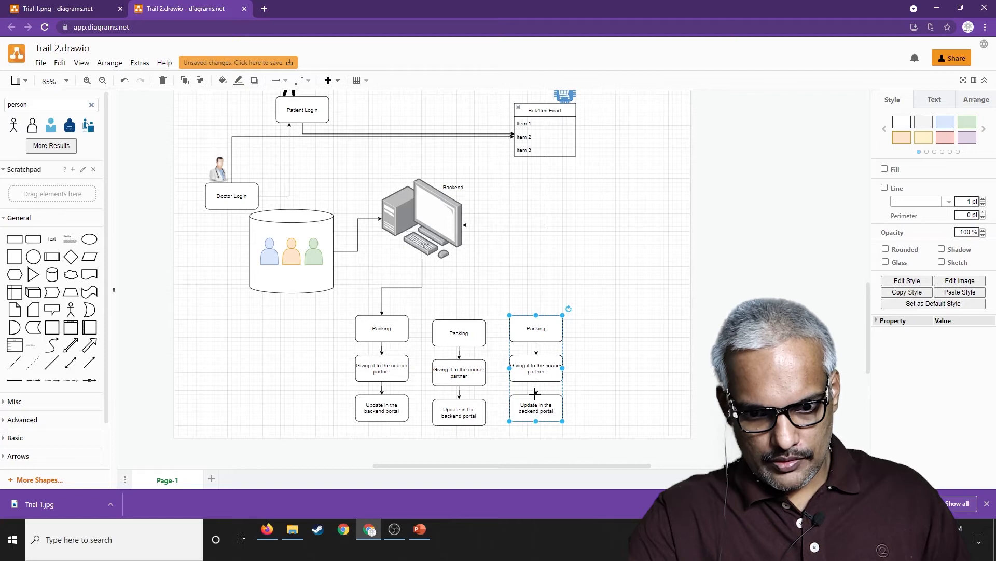
left_click(617, 395)
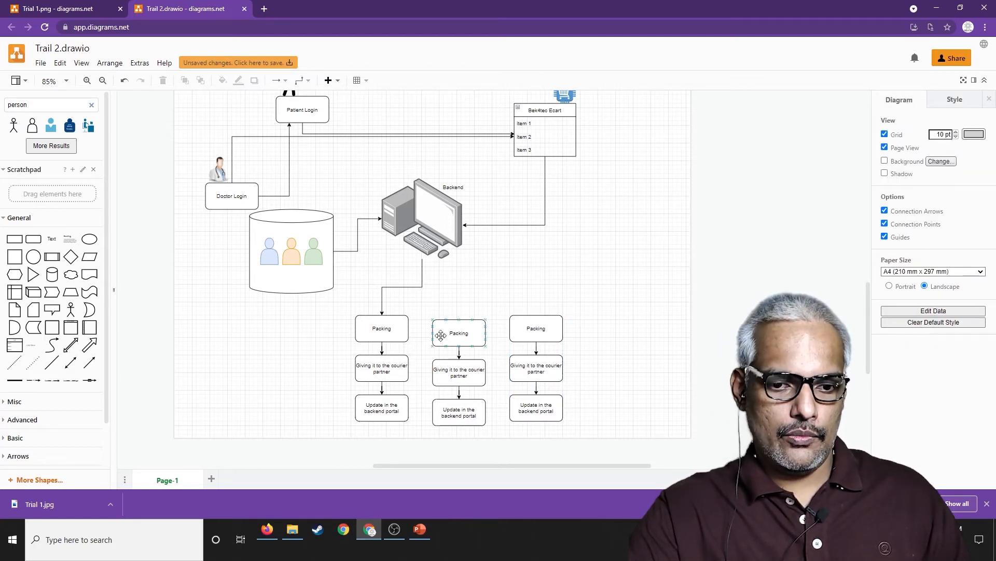
Step: Apply the light blue style to all three boxes of the first column
left_click(385, 329)
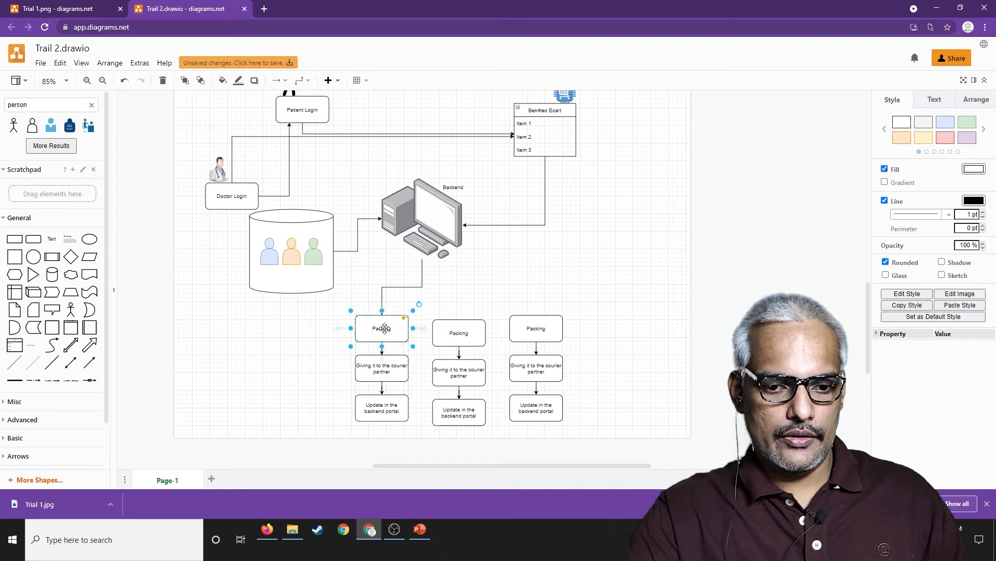
left_click(384, 365, "shift")
left_click(393, 404, "shift")
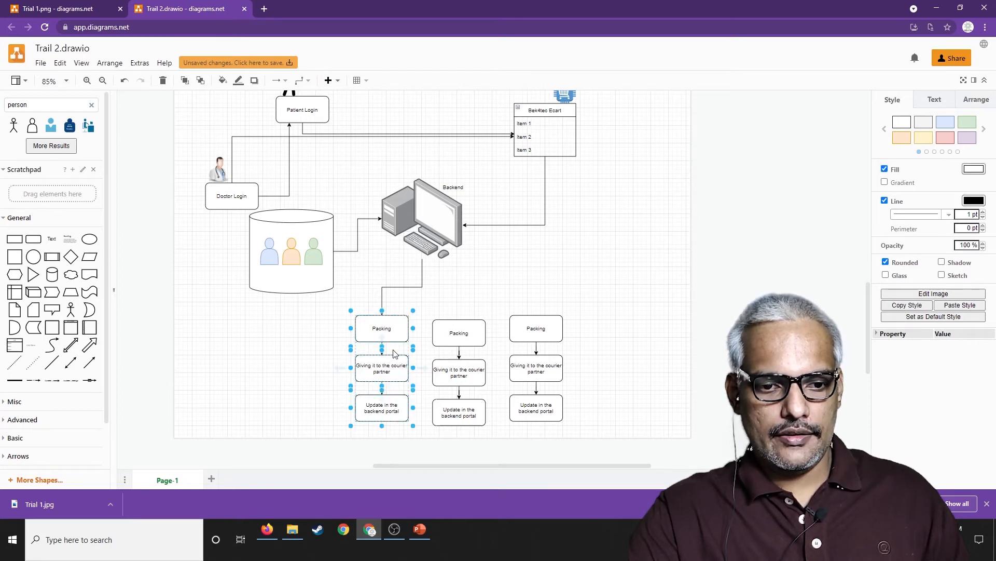
left_click(945, 122)
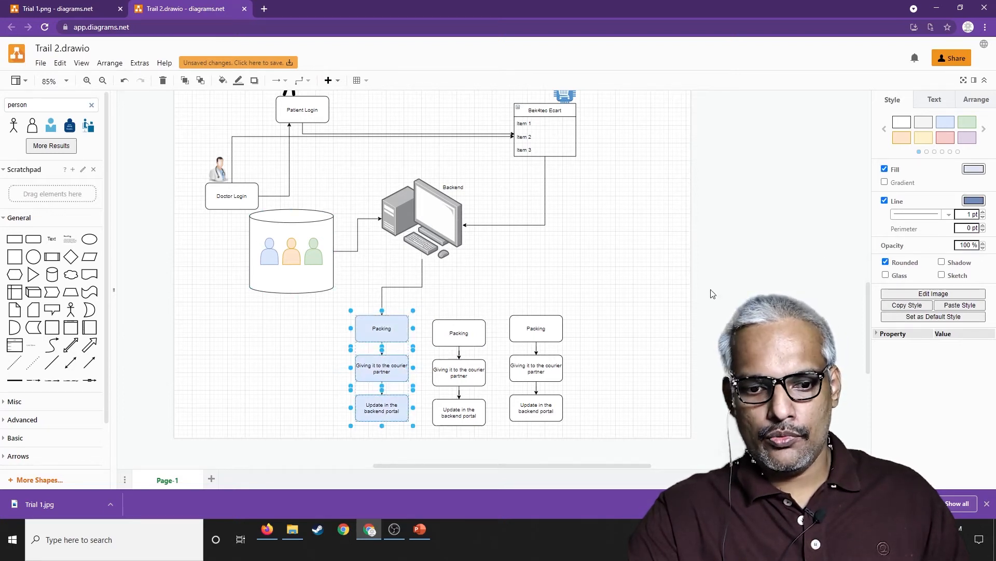
left_click(536, 313)
left_click(463, 335)
left_click(467, 374, "shift")
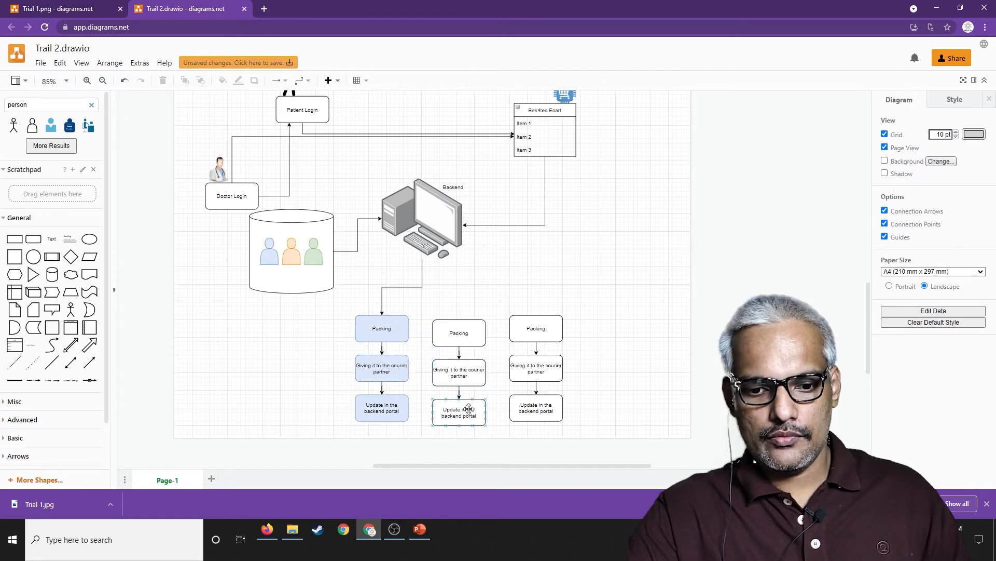
left_click(467, 413)
left_click(463, 369, "shift")
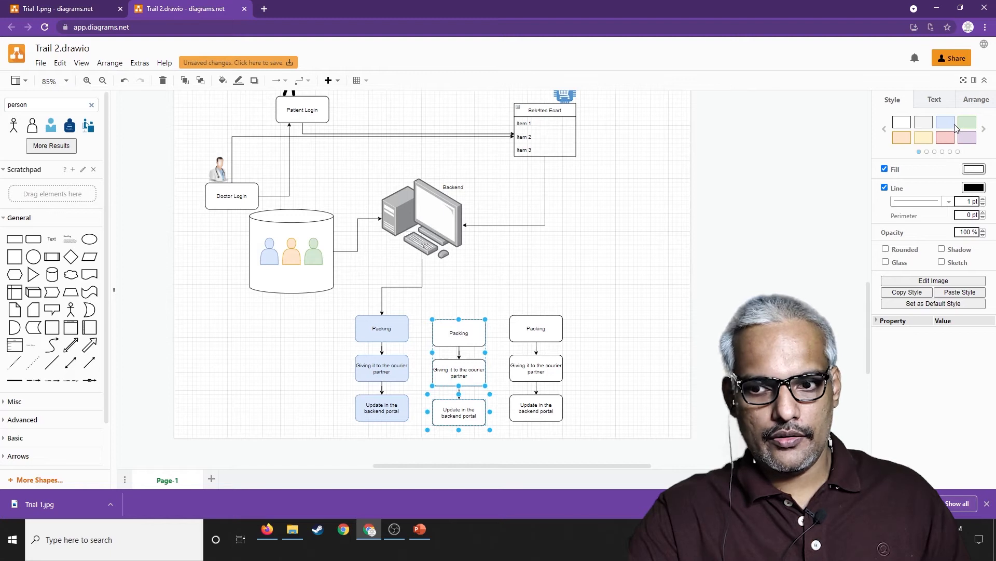
left_click(902, 137)
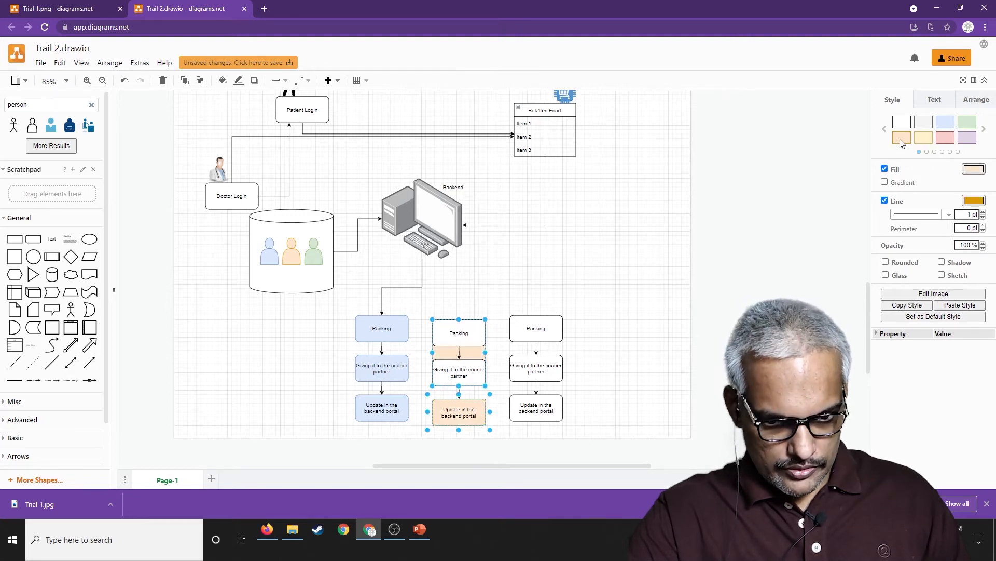
key("ctrl+z")
left_click(656, 245)
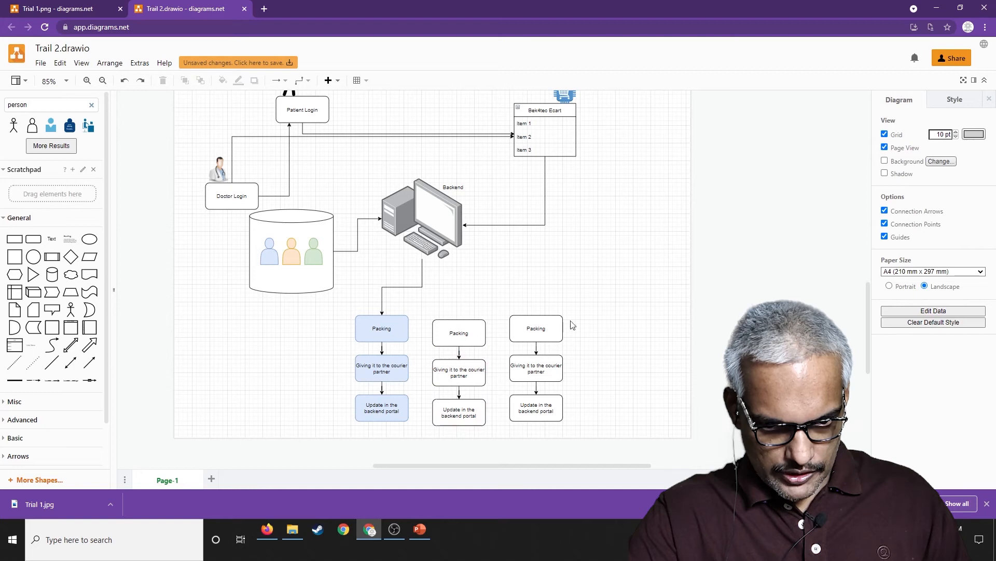
Step: Ungroup the Packing and courier partner boxes of the middle column
left_click(469, 360)
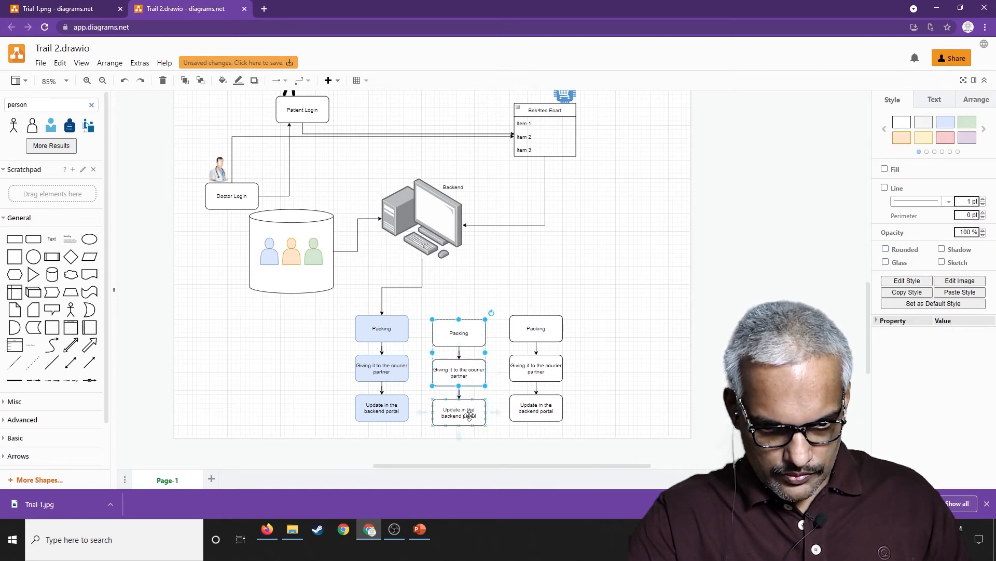
right_click(463, 339)
left_click(506, 428)
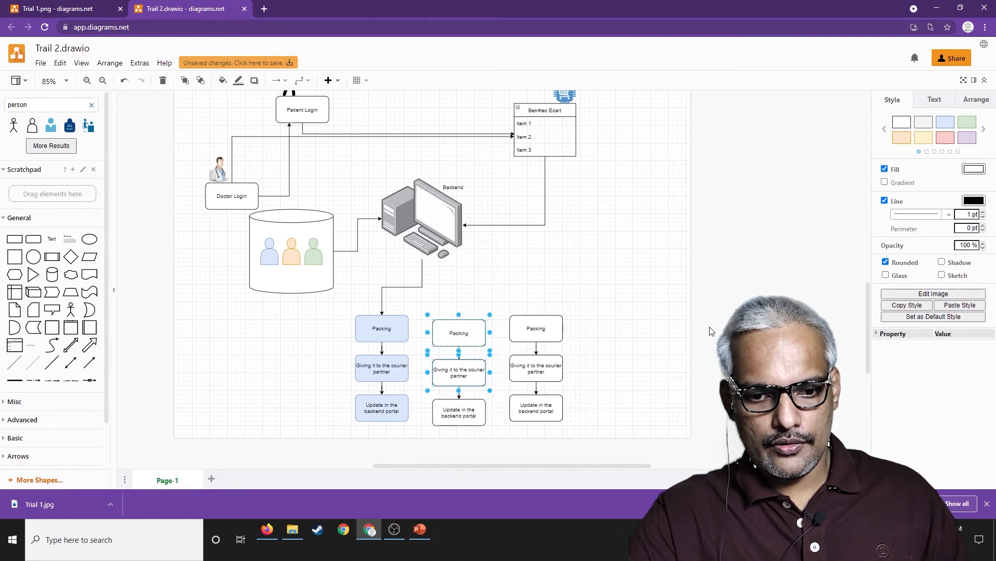
left_click(711, 330)
Step: Apply the light orange style to all three boxes of the middle column
left_click(474, 340)
left_click(463, 375, "shift")
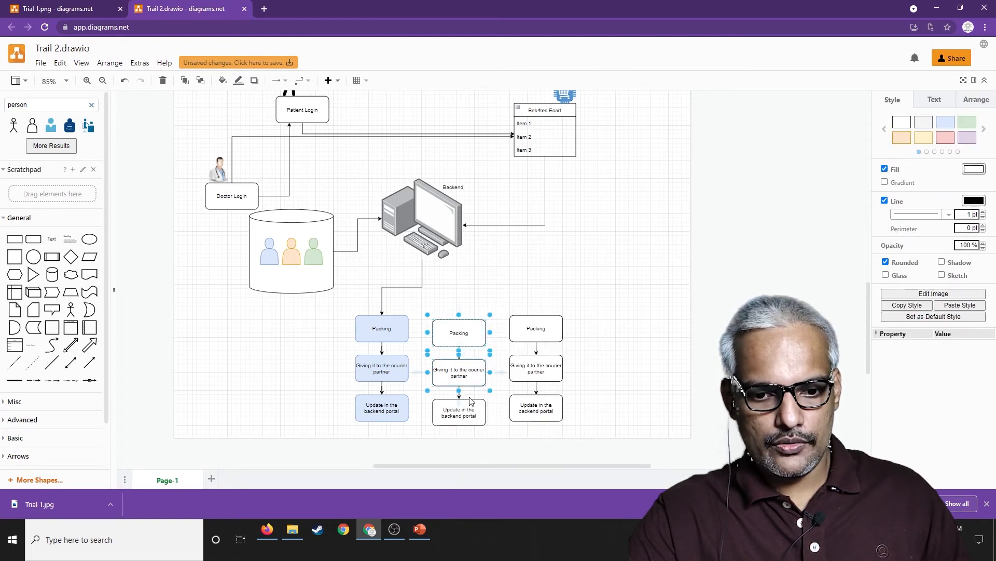
left_click(471, 404, "shift")
left_click(908, 143)
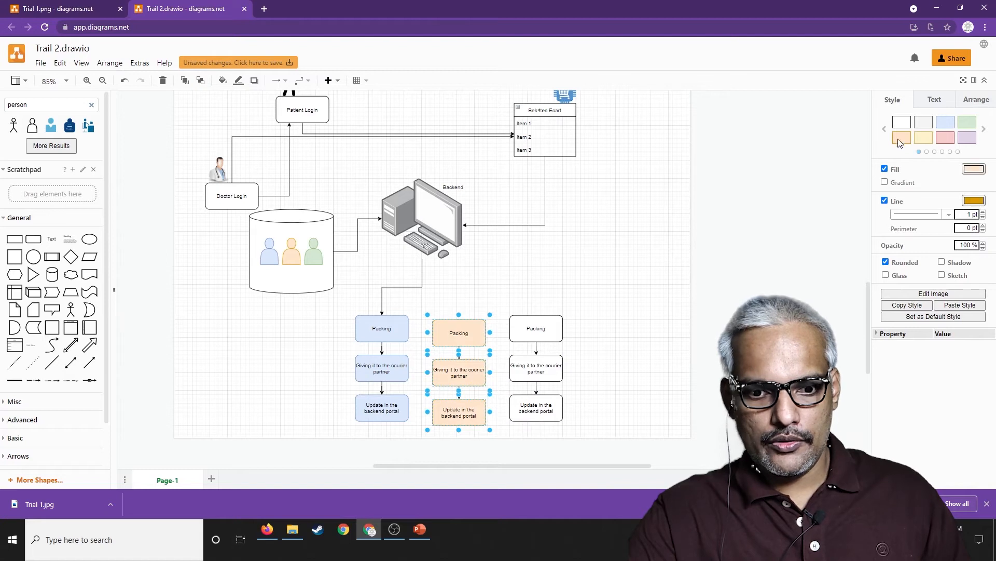
Step: Try to apply the light green style to the third column while its boxes are still grouped
left_click(564, 334)
right_click(541, 332)
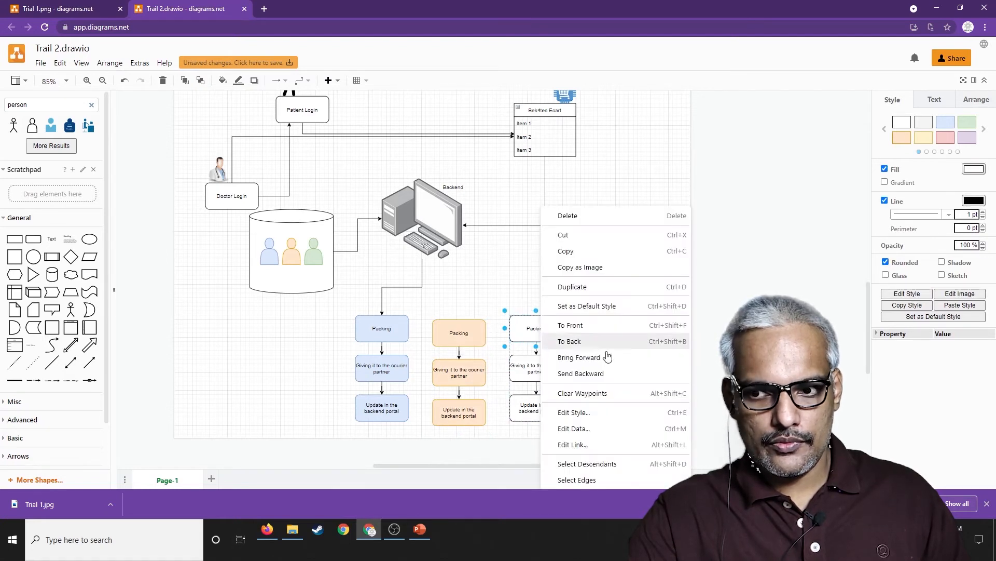
left_click(783, 204)
left_click(542, 328)
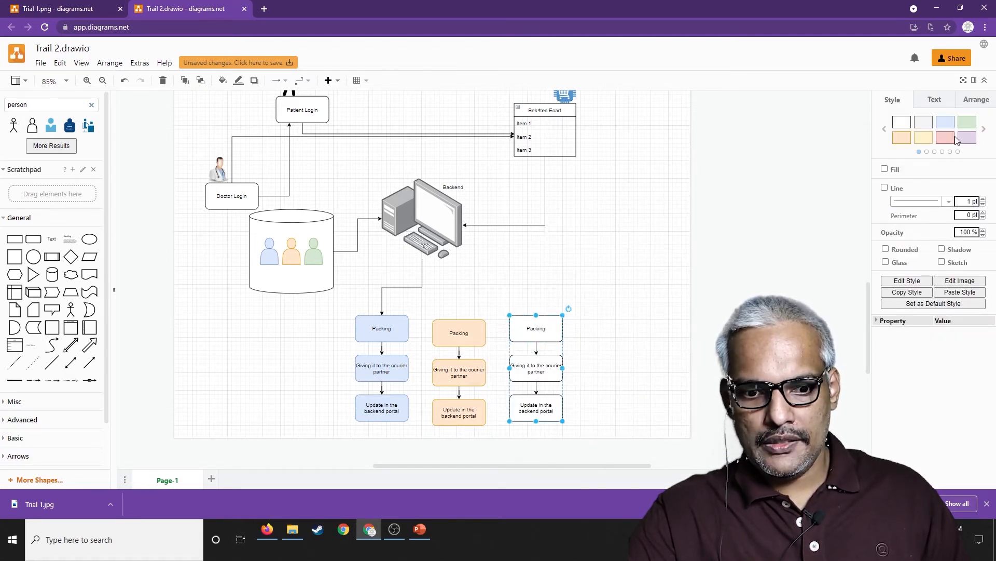
left_click(967, 123)
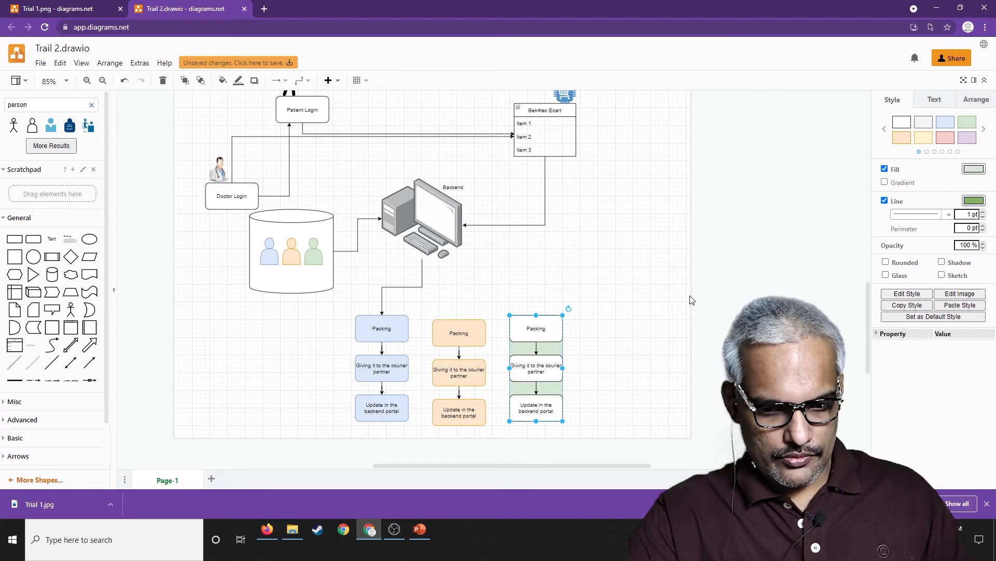
key("ctrl+z")
Step: Ungroup the three boxes of the third column
left_click(644, 319)
left_click(543, 325)
right_click(545, 326)
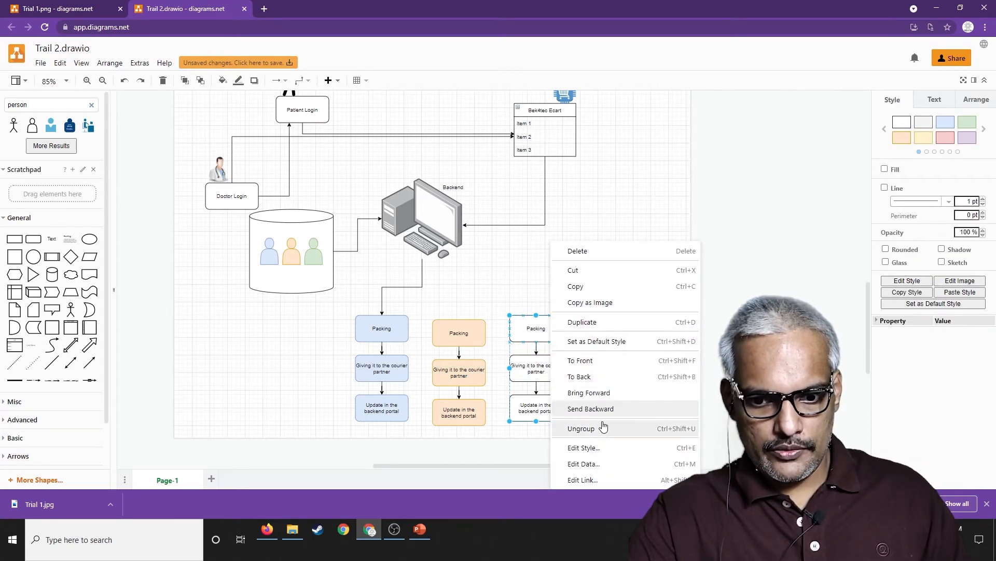
left_click(603, 426)
Step: Apply the light green style to the Packing, courier partner and backend portal boxes of the third column
left_click(600, 360)
left_click(561, 342)
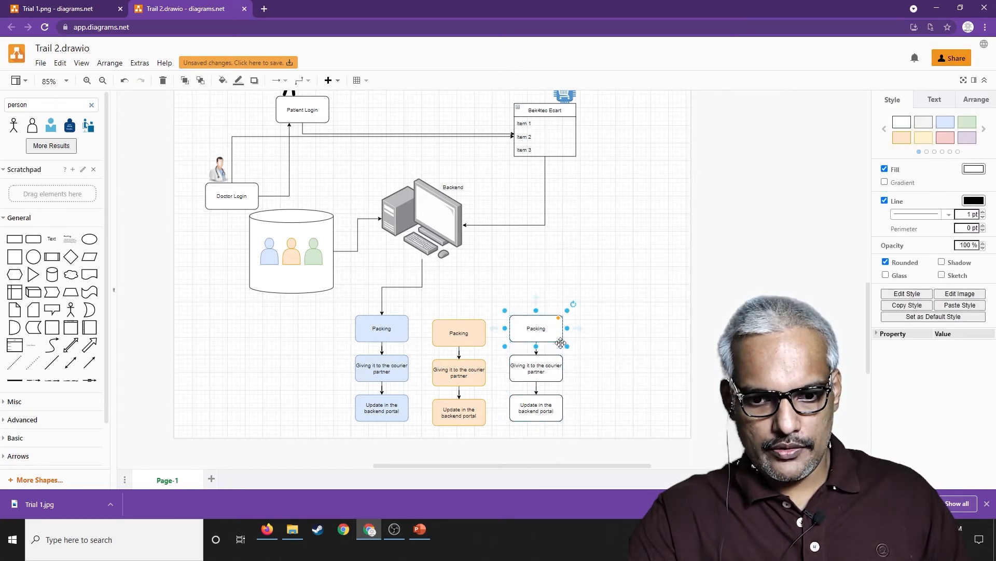
left_click(553, 375, "shift")
left_click(547, 407, "shift")
left_click(967, 125)
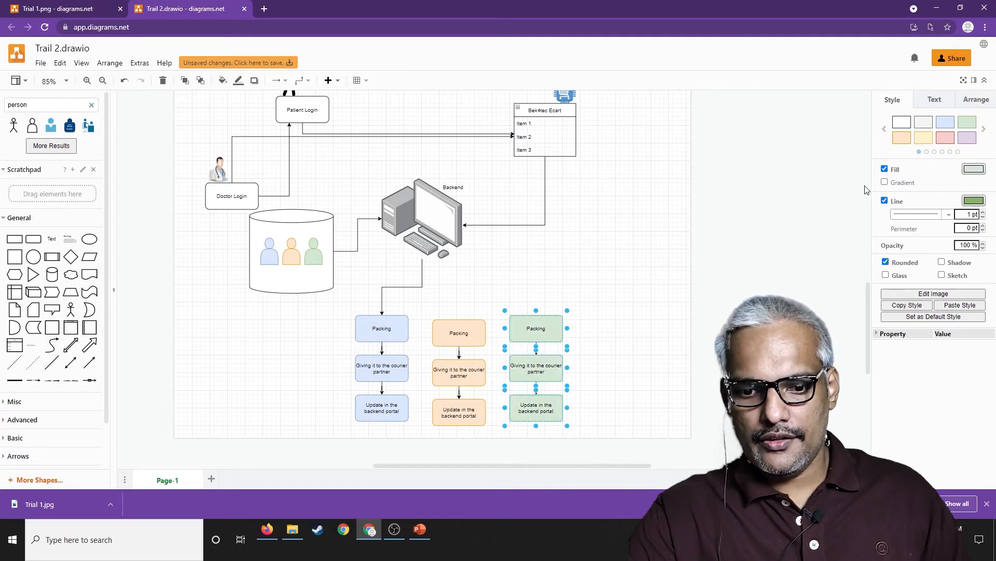
left_click(649, 315)
Step: Connect the underside of the Backend computer to the orange Packing box with an arrow
left_click(441, 248)
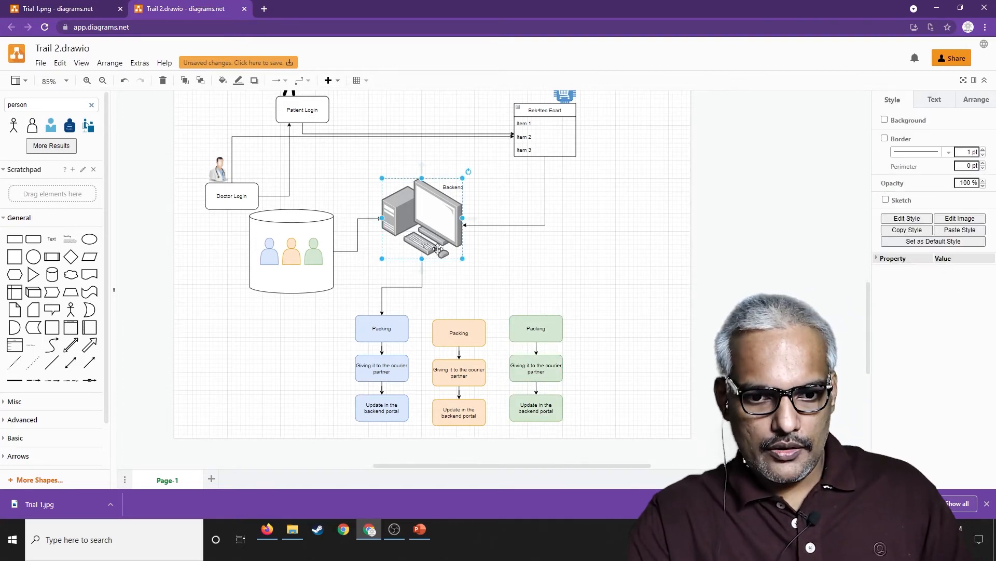
left_click_drag(422, 268, 459, 319)
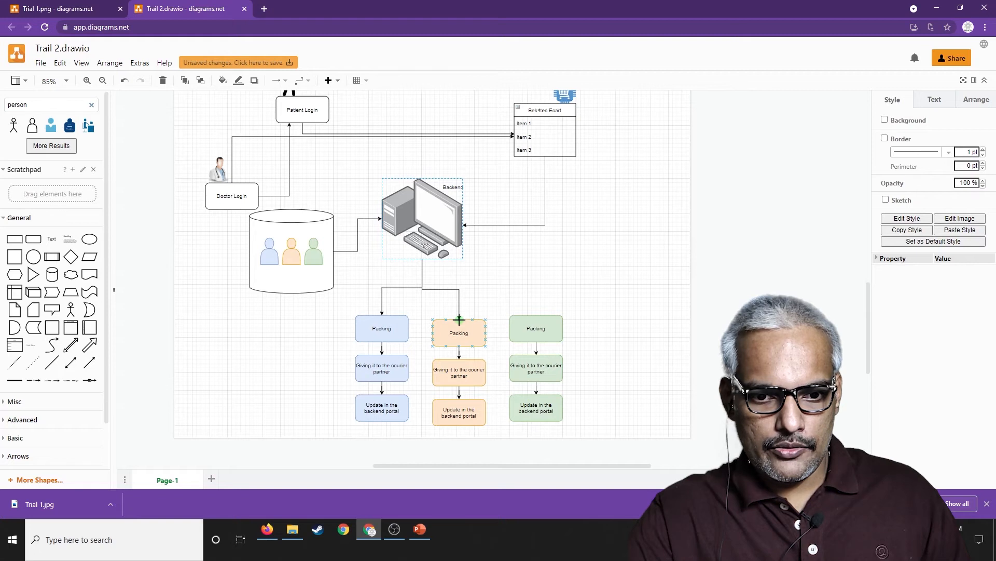
left_click(501, 268)
Step: Connect the Backend computer to the green Packing box, routed from its underside, and level the blue column's connector with the other two
left_click(426, 243)
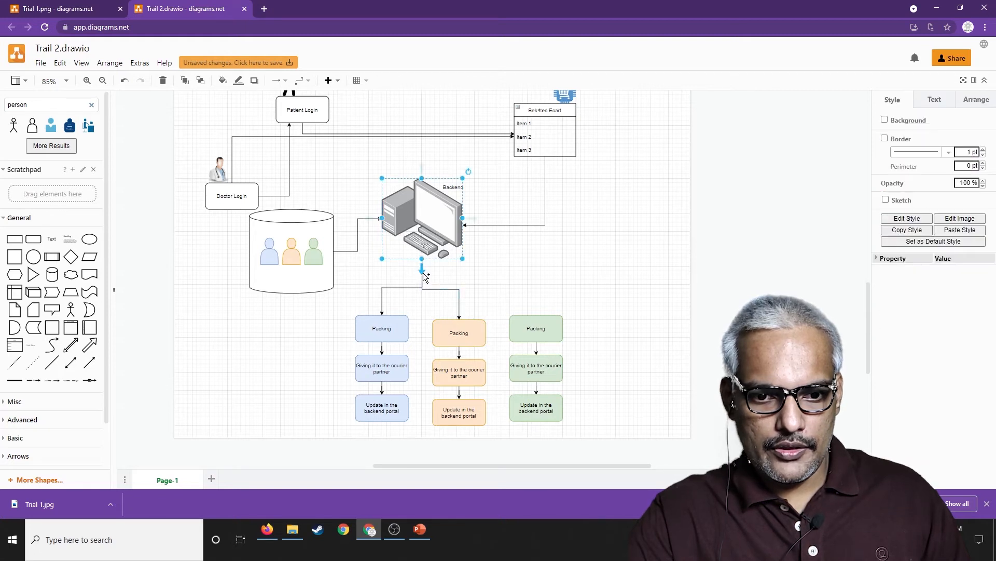
left_click_drag(422, 269, 538, 317)
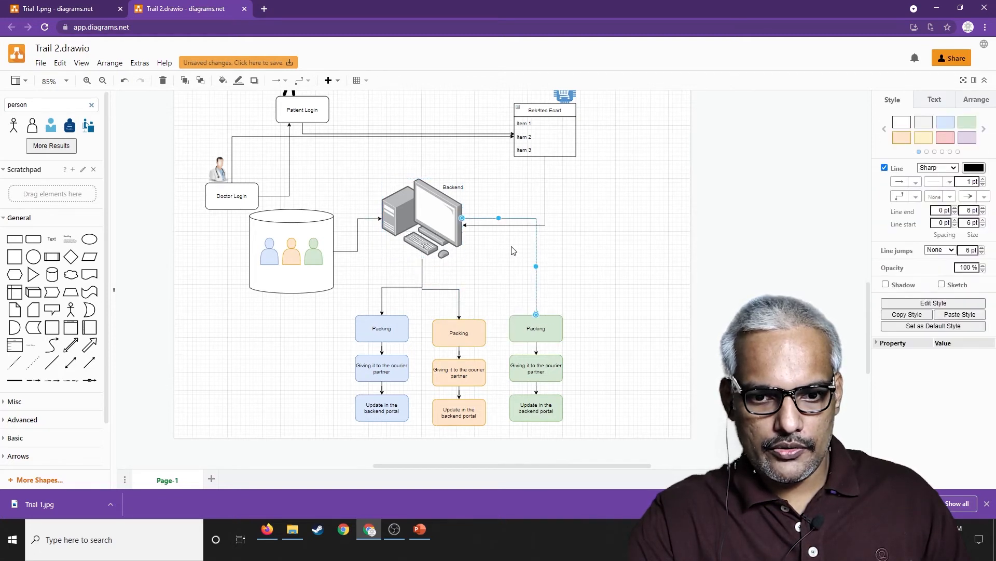
left_click_drag(501, 217, 492, 289)
left_click(614, 293)
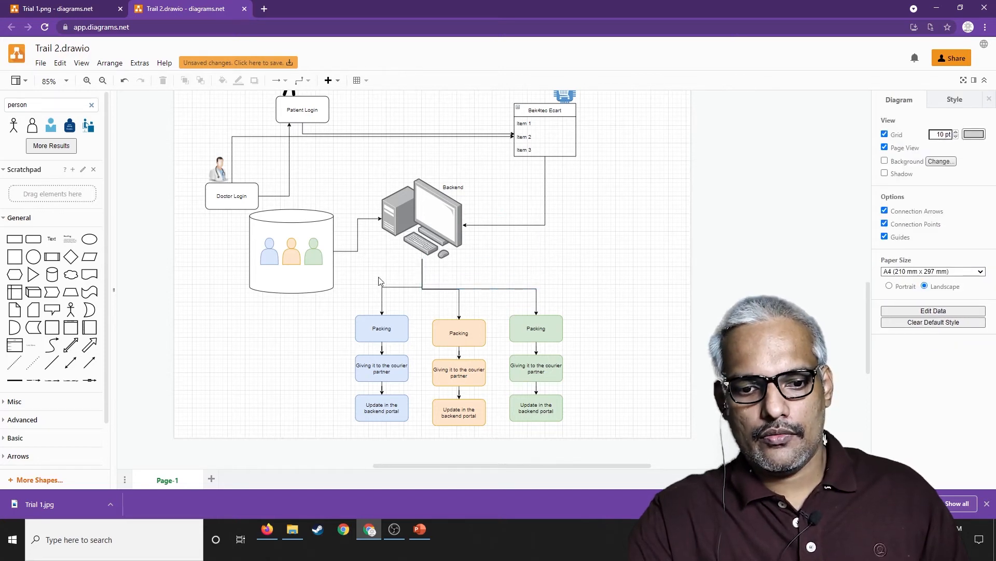
left_click(393, 285)
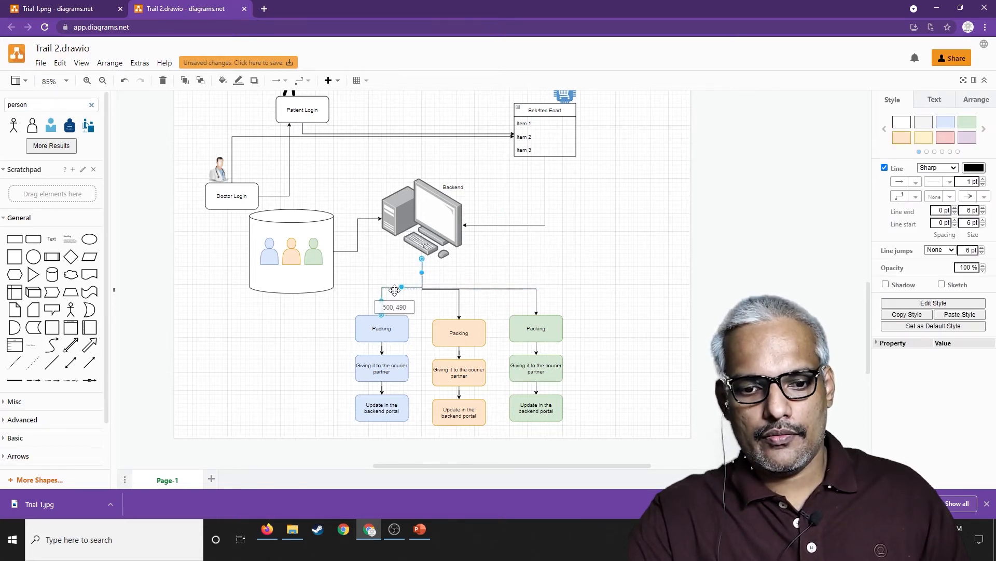
left_click(597, 279)
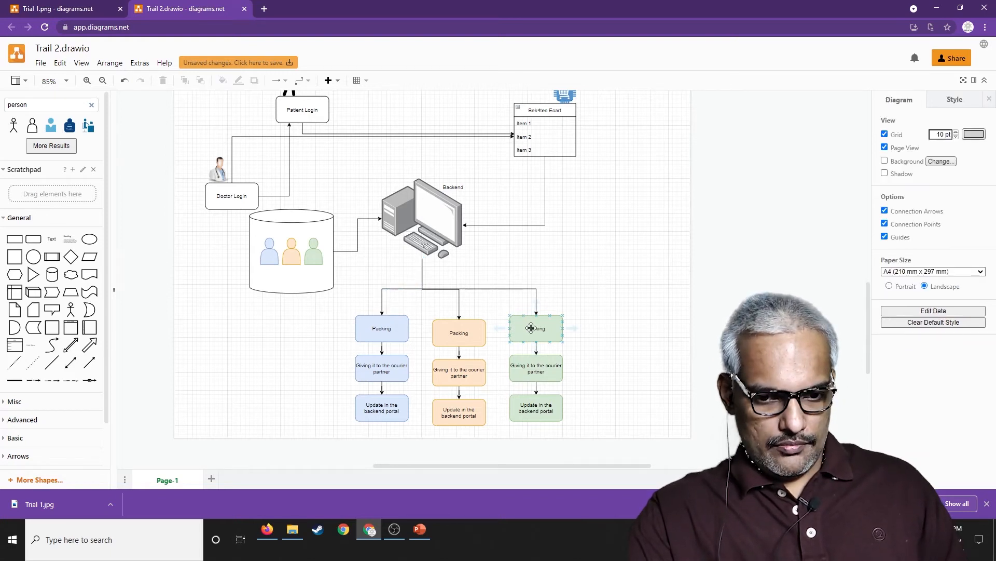
left_click(268, 254)
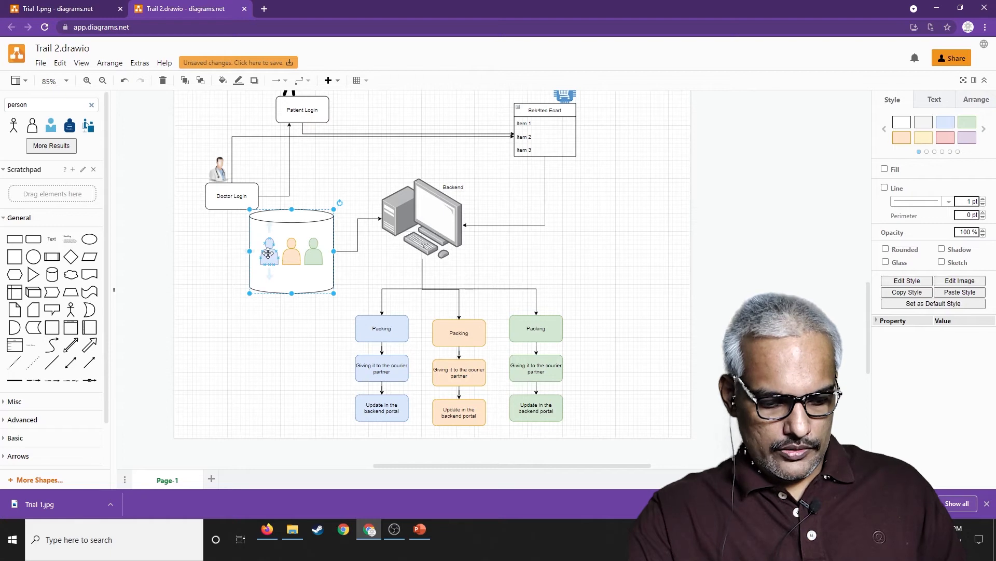
left_click_drag(298, 283, 284, 273)
key("ctrl+z")
Step: Ungroup the cylinder and the three person icons inside it
left_click(274, 280)
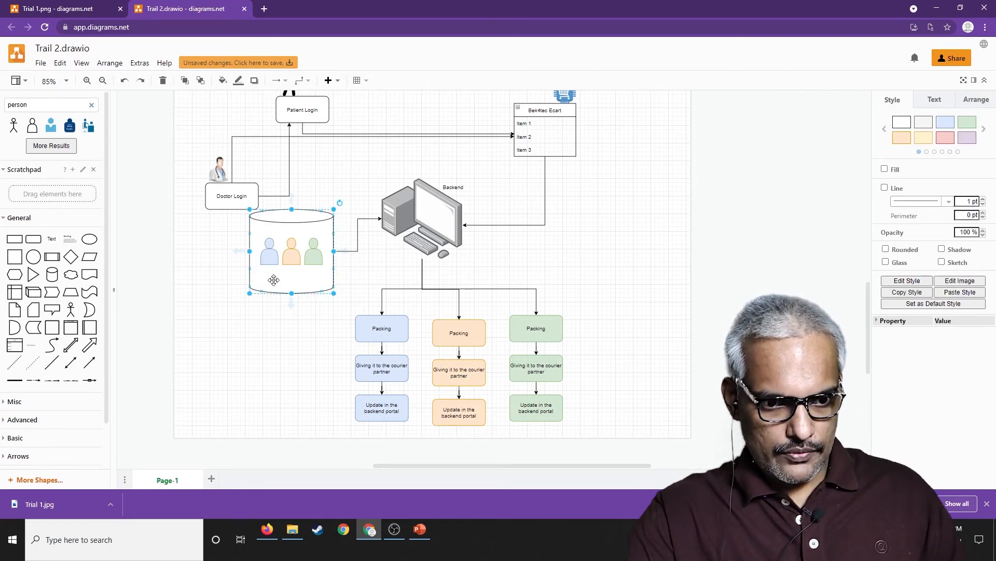
right_click(274, 281)
left_click(322, 429)
left_click(244, 366)
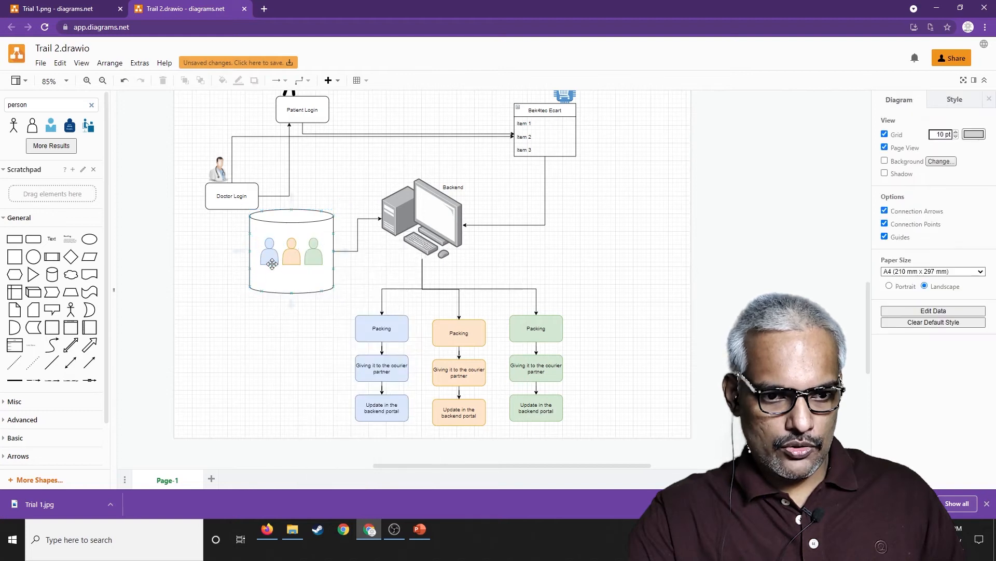
Step: Place copies of the cylinder's blue, orange and green person icons to the left of the Packing boxes of matching colour
left_click(272, 264)
left_click_drag(273, 262, 337, 323)
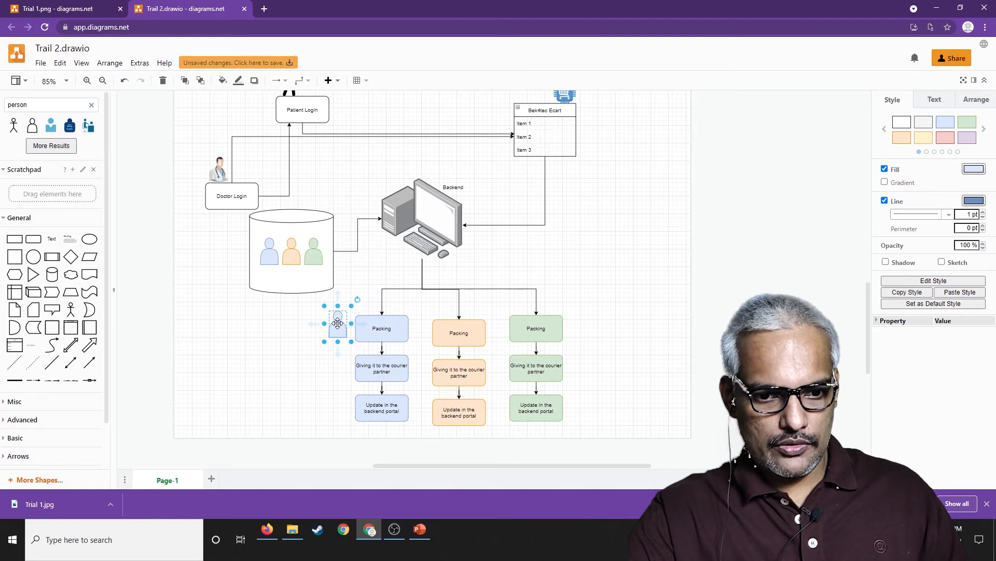
left_click(296, 261)
left_click_drag(296, 260, 423, 330)
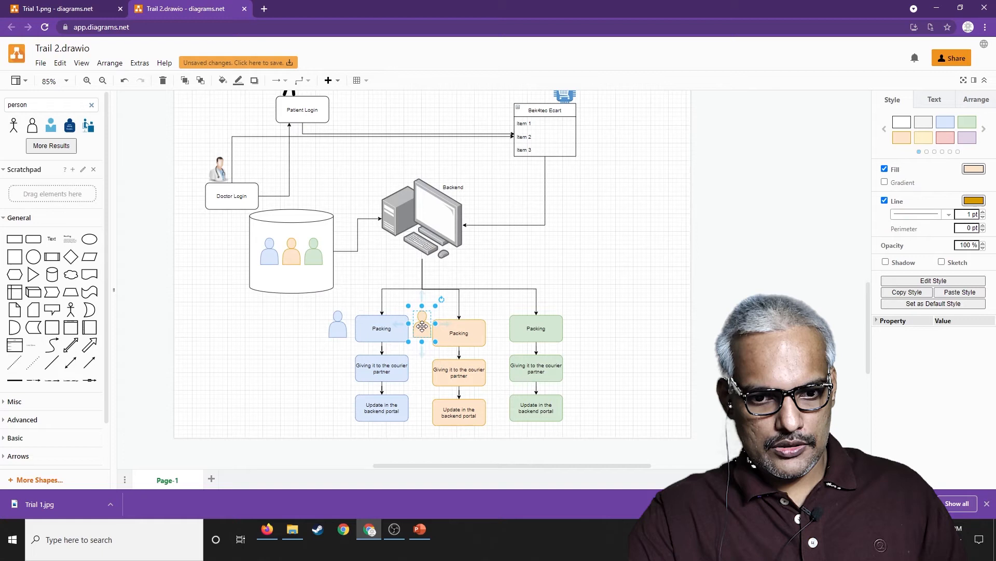
left_click(312, 259)
left_click_drag(328, 269, 503, 323)
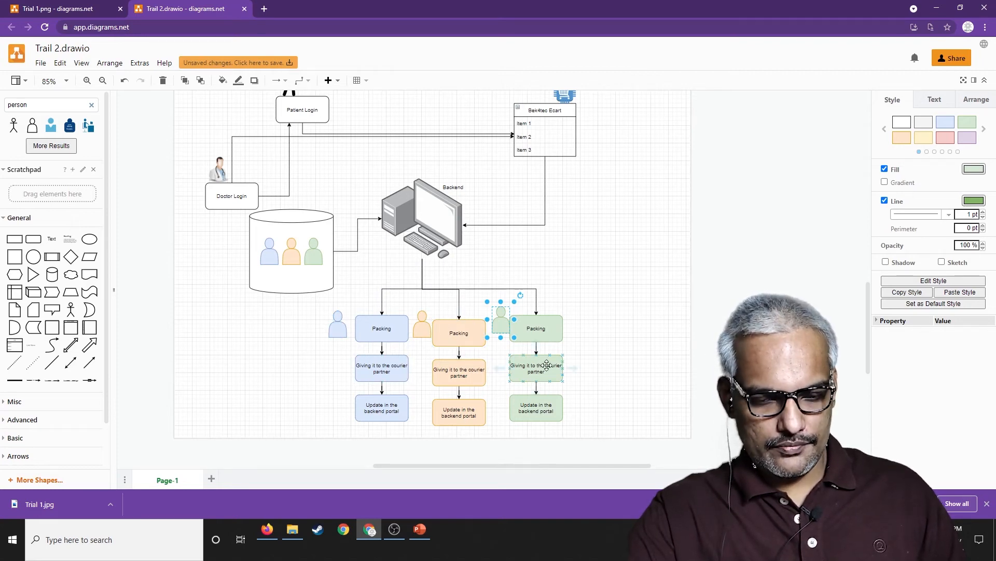
Step: Export the diagram as the JPEG image Trail 2.jpg at 100% zoom with a border width of 0
scroll(546, 365, "down", 2)
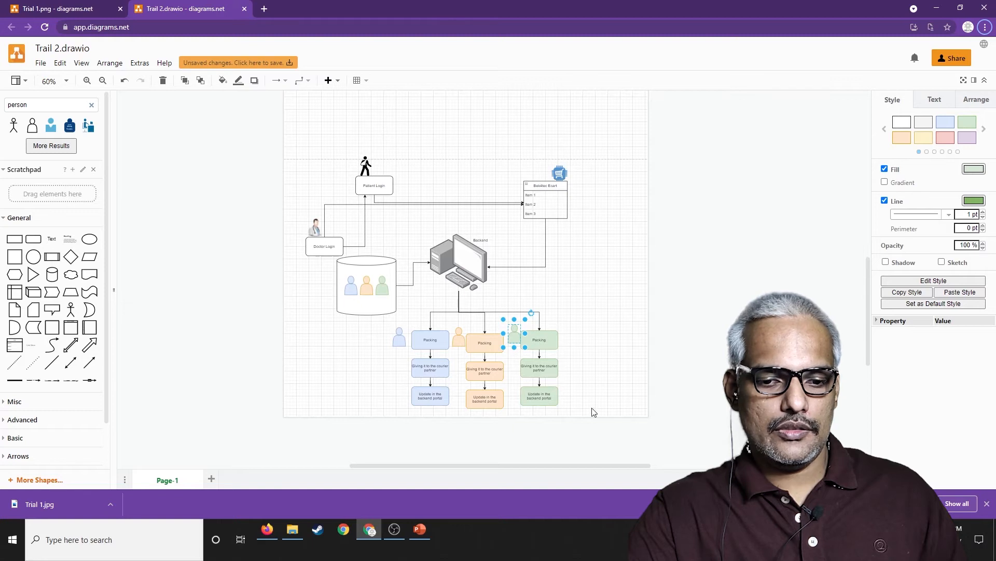
left_click(40, 63)
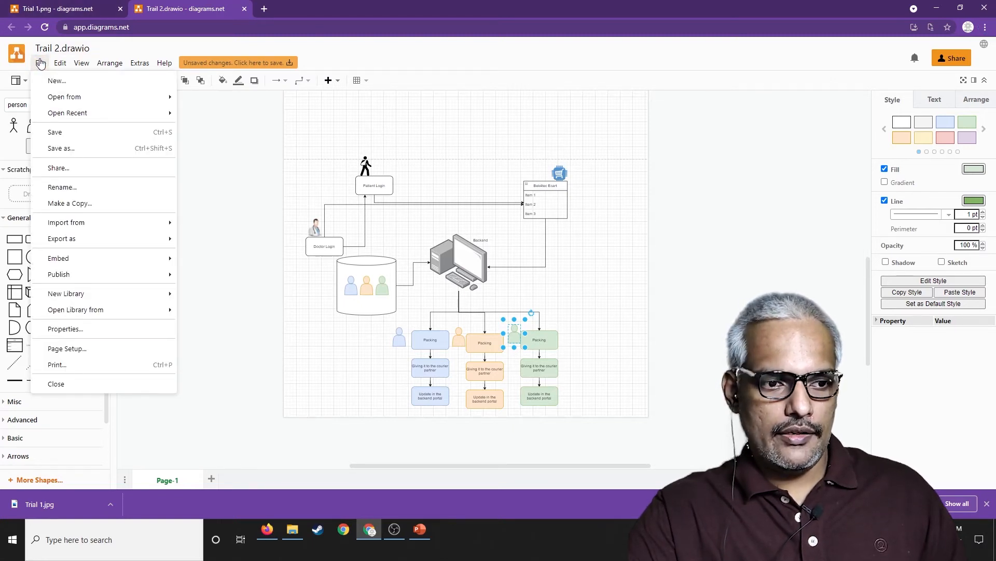
mouse_move(84, 240)
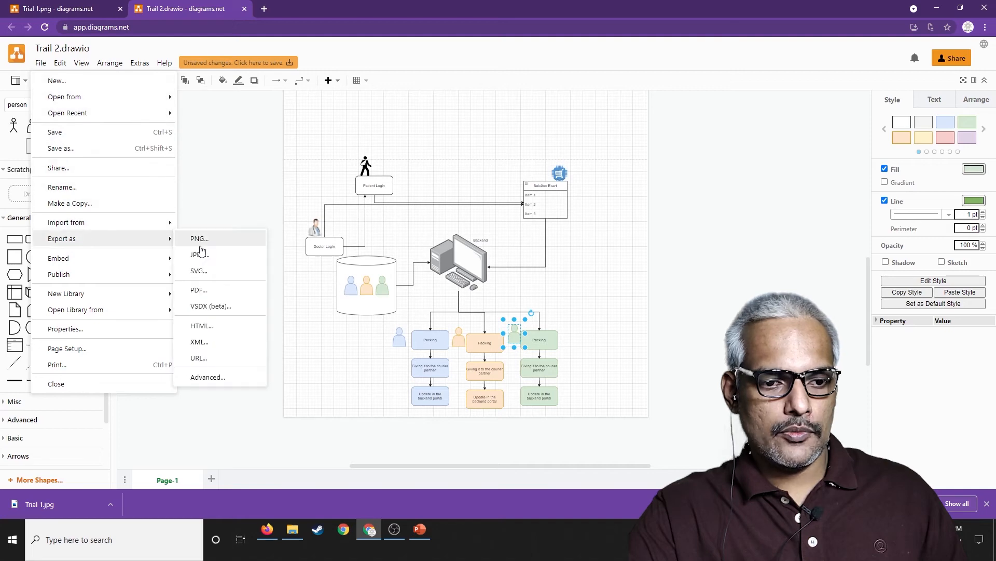
left_click(218, 258)
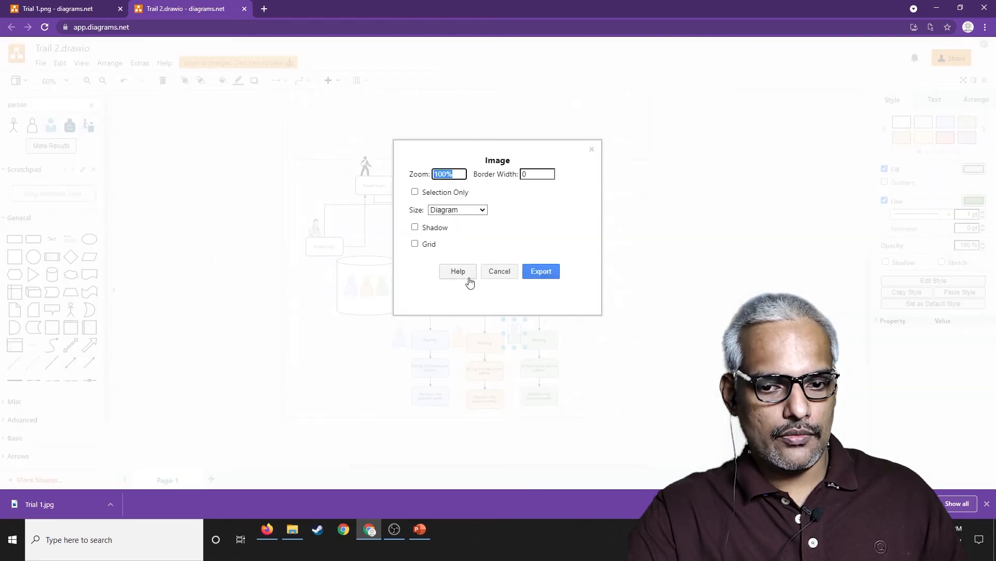
left_click(540, 273)
left_click(528, 280)
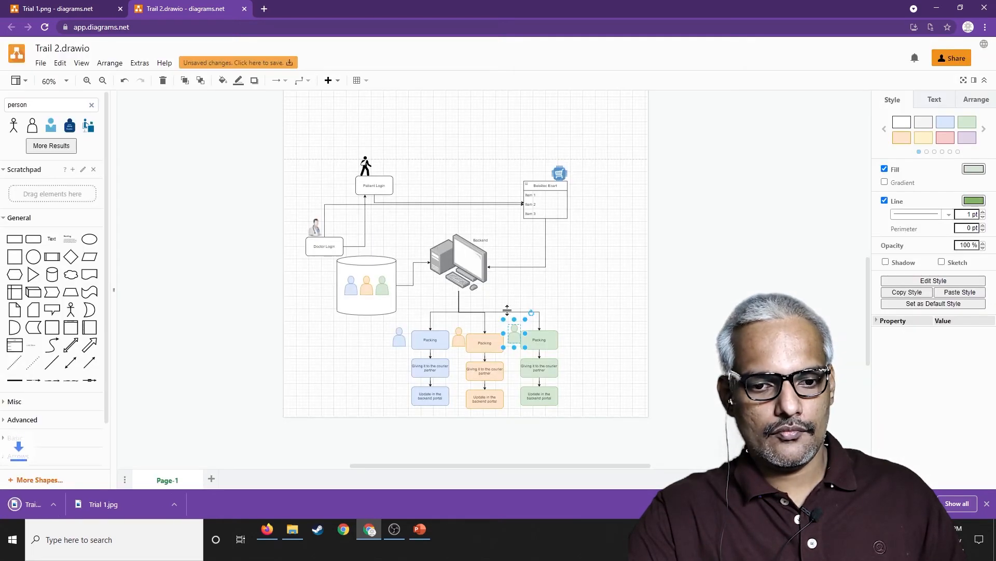
Step: Save the diagram to the device as an editable bitmap image named Trail 2.drawio.png
left_click(40, 62)
left_click(79, 154)
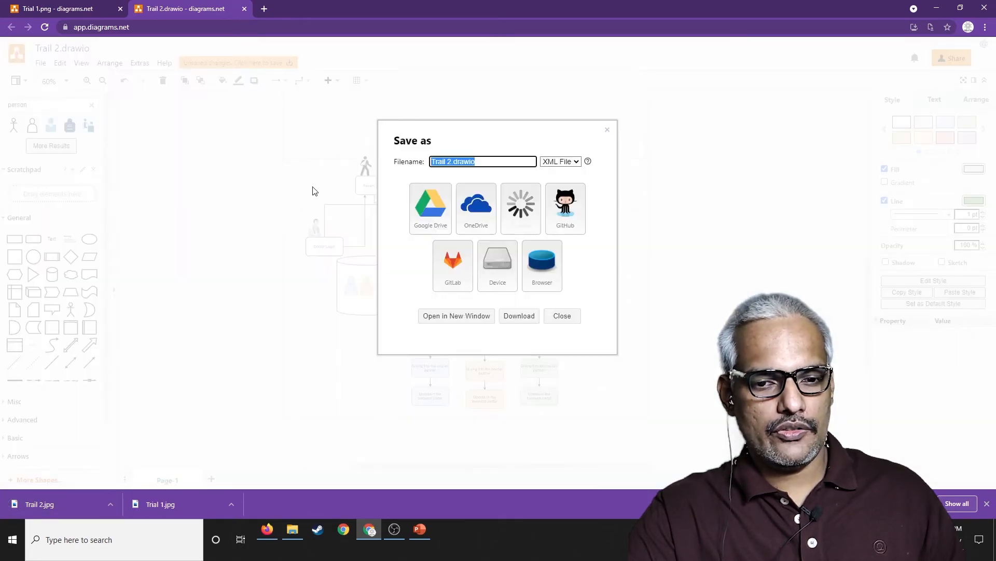
left_click(575, 162)
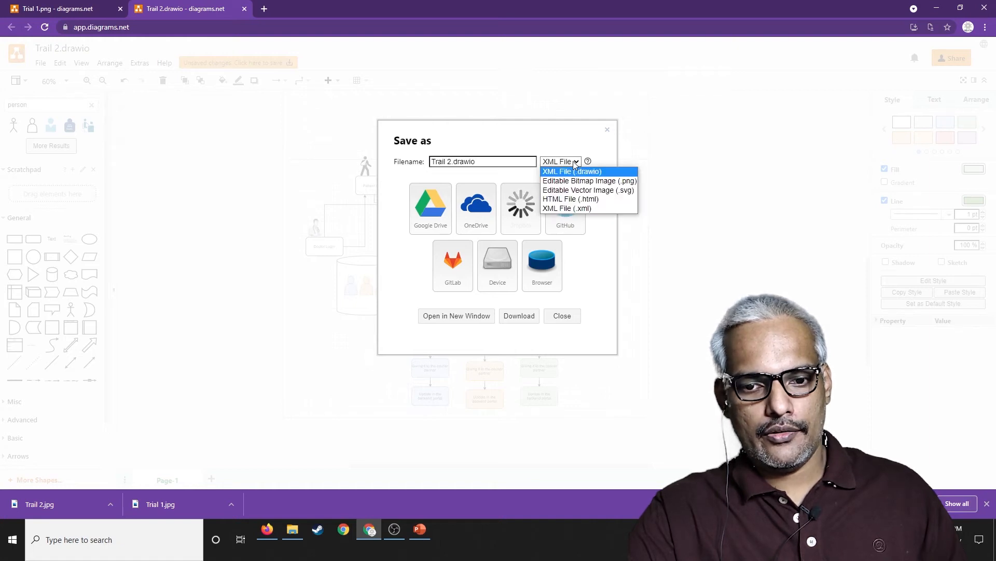
left_click(587, 179)
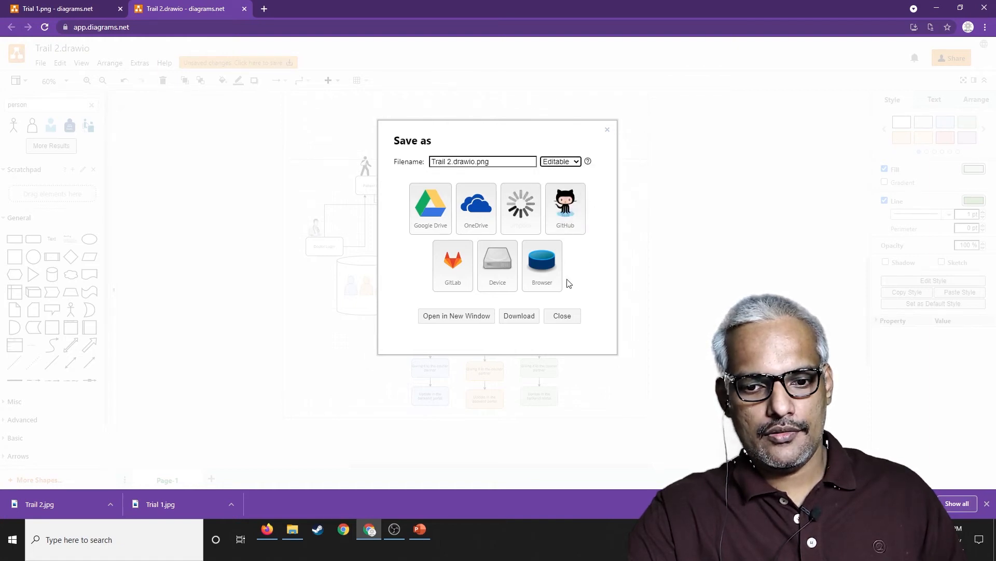
left_click(499, 265)
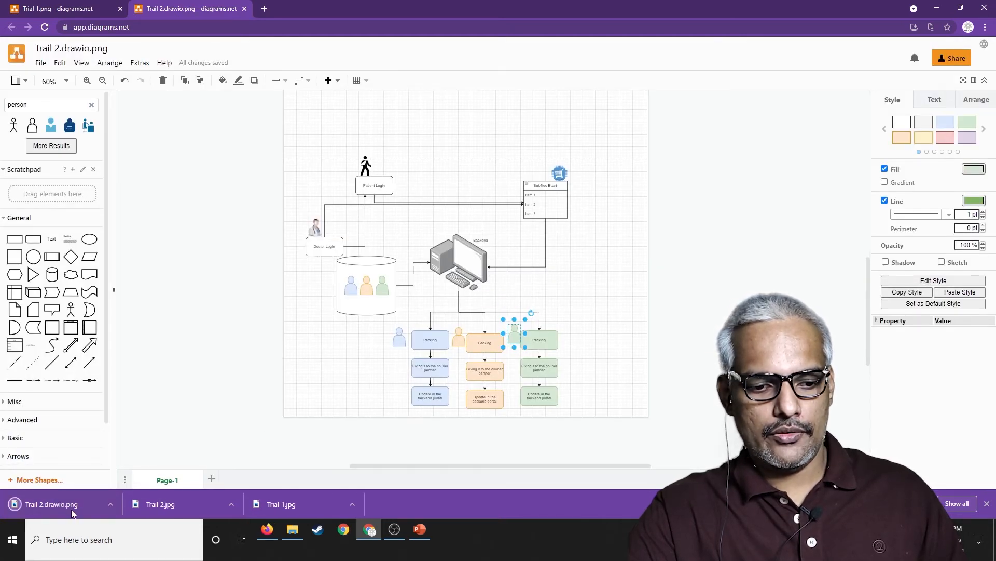
Step: Switch to File Explorer and move Trail 2.drawio.png and Trail 2.jpg from Downloads into the draw.io folder on the F: drive
left_click(232, 504)
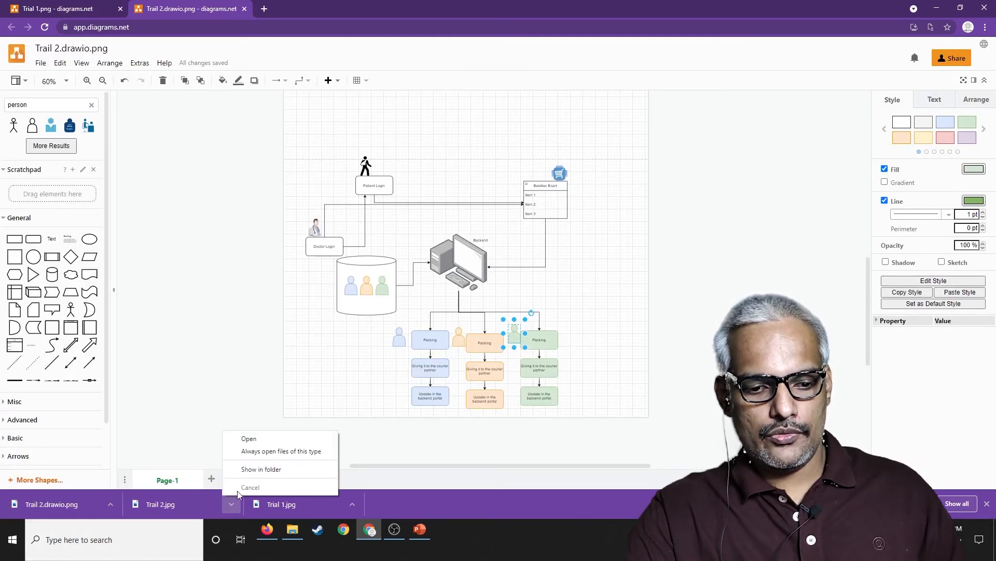
left_click(262, 469)
left_click_drag(321, 179, 250, 95)
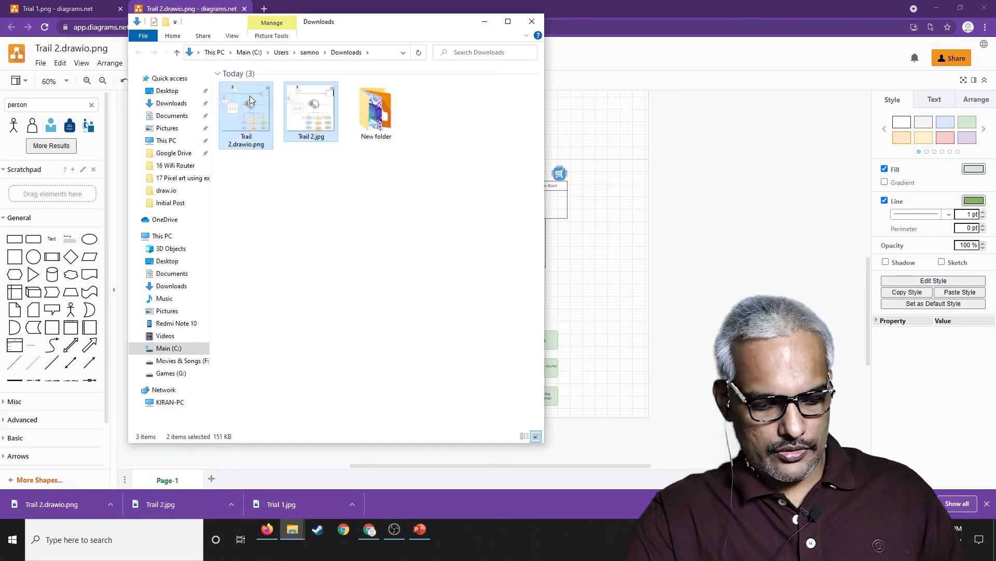
left_click(292, 529)
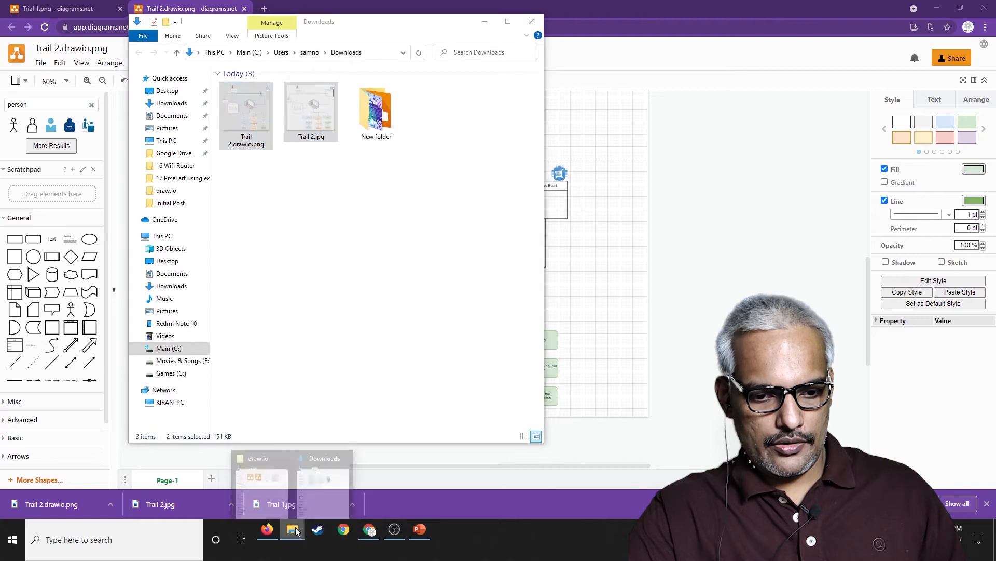
left_click(260, 448)
left_click(285, 207)
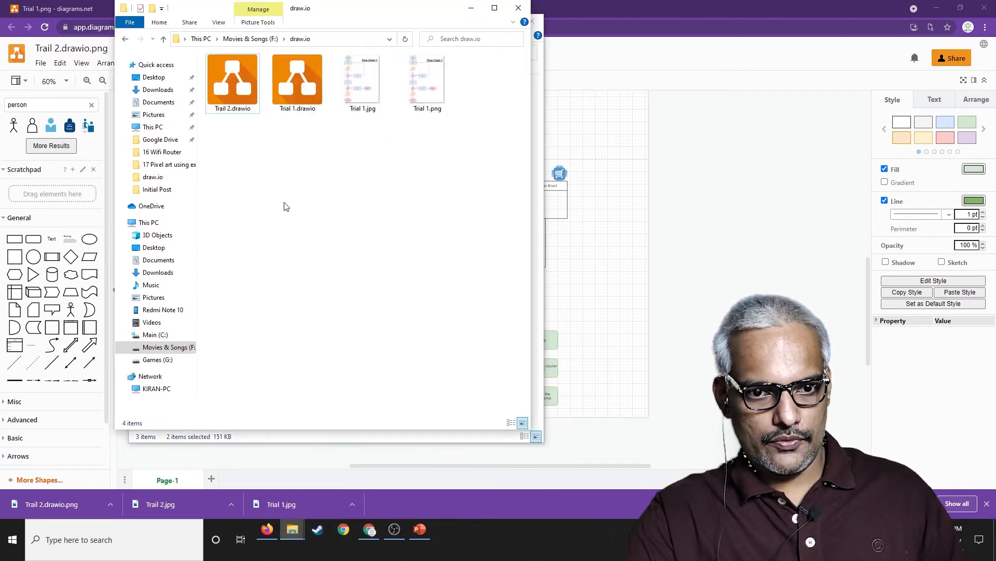
right_click(293, 187)
left_click(314, 258)
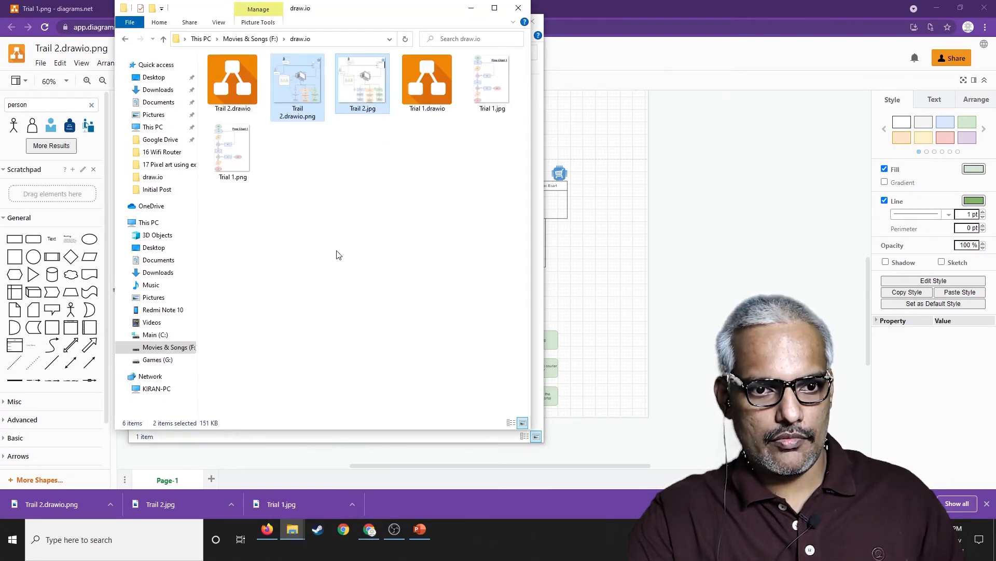
Step: Open Trail 2.drawio.png from the draw.io folder to review the saved diagram image
right_click(311, 209)
left_click(389, 206)
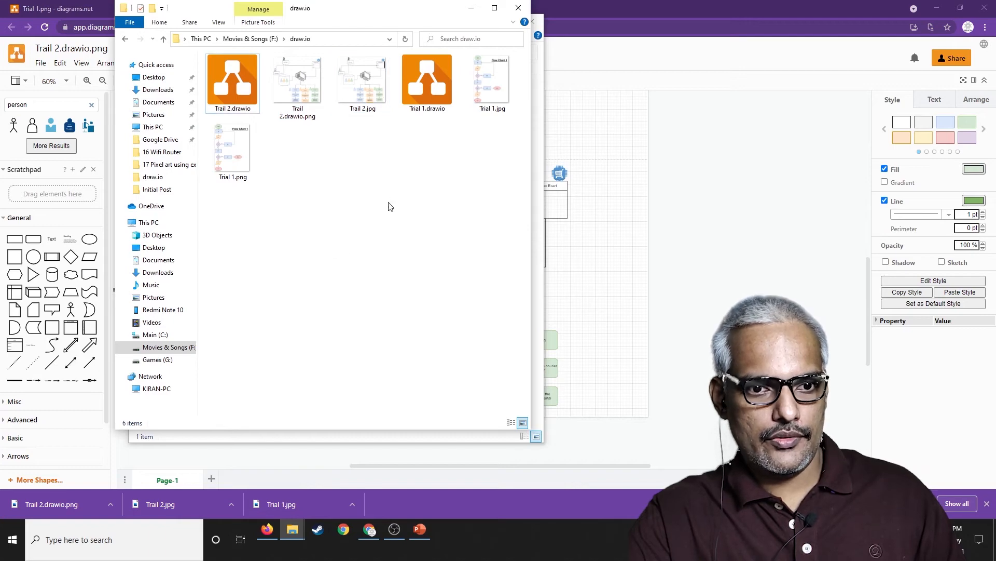
double_click(310, 83)
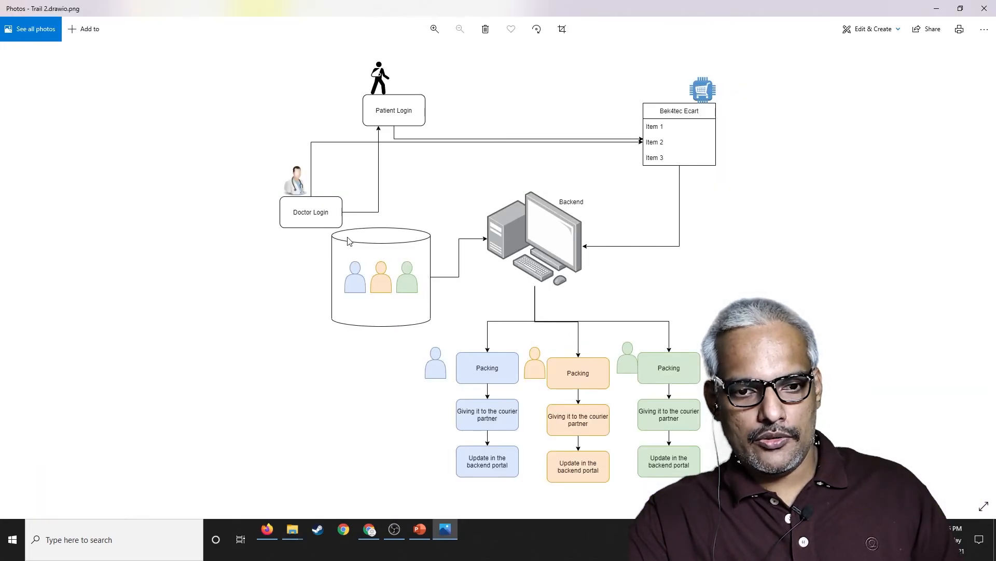
Step: Close the image viewer and insert Trail 2.drawio.png from the draw.io folder into the PowerPoint slide
key("Right")
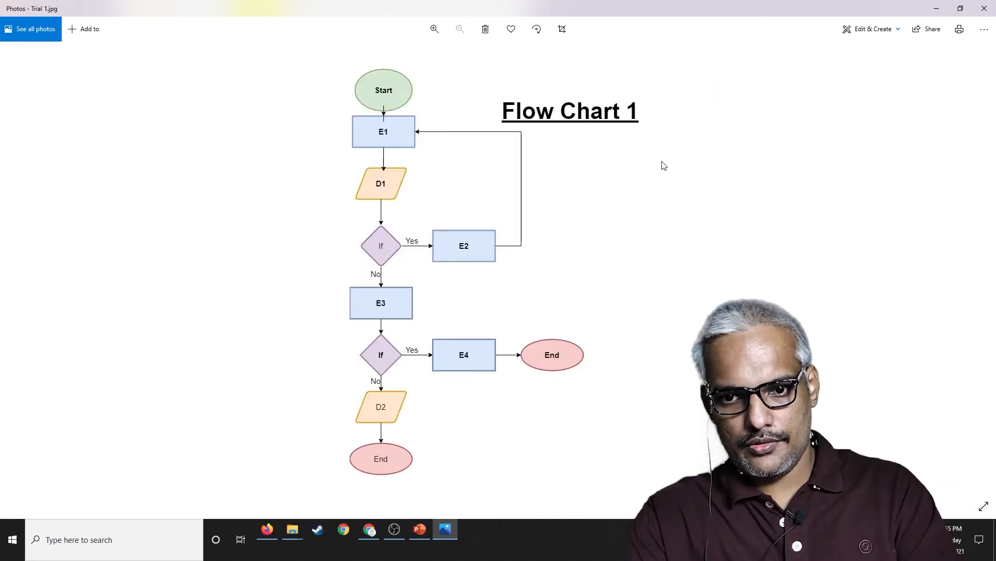
left_click(984, 8)
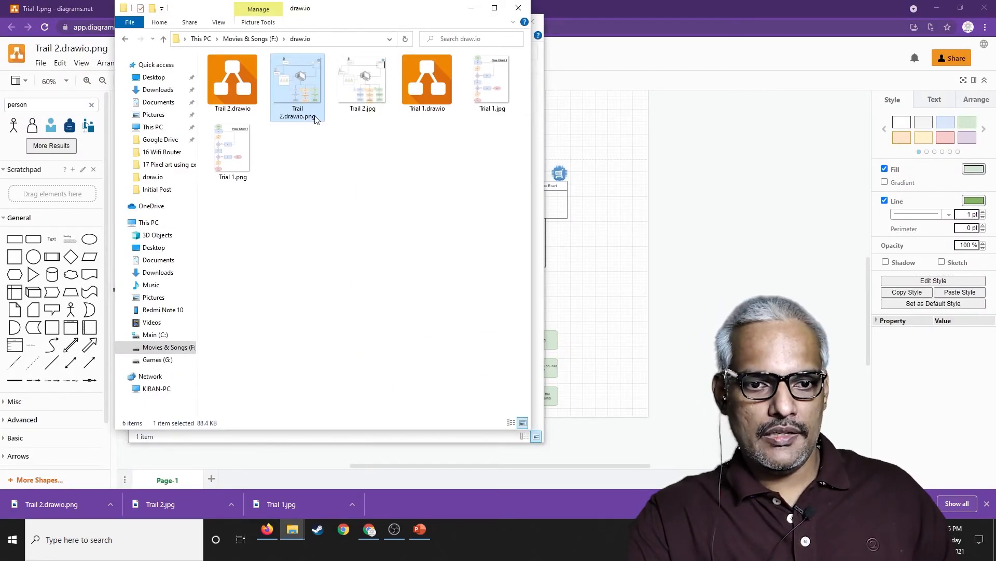
left_click_drag(300, 91, 275, 337)
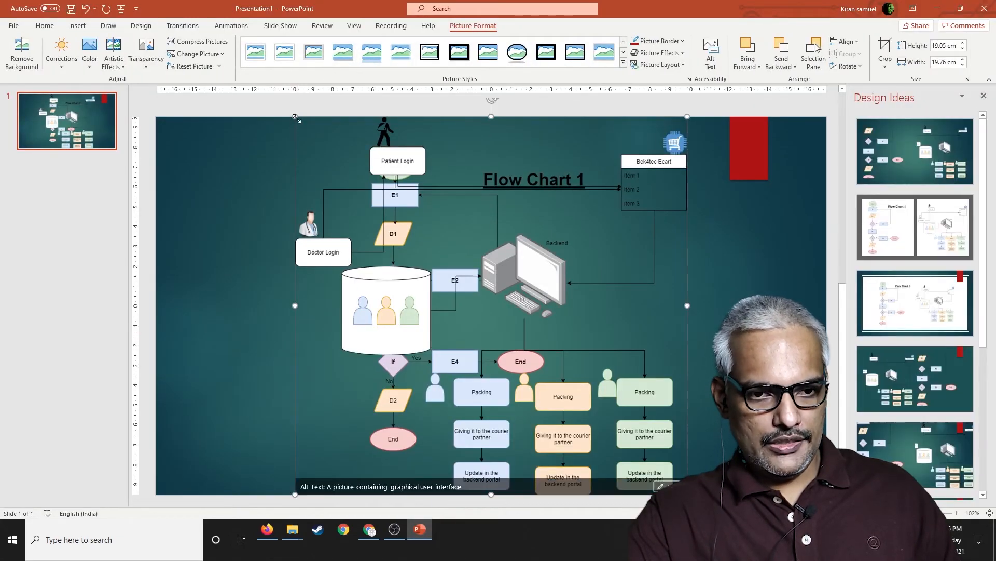
Step: Scale down the inserted process diagram and place it on the right half of the slide, clear of most of the flow chart
left_click_drag(296, 118, 473, 289)
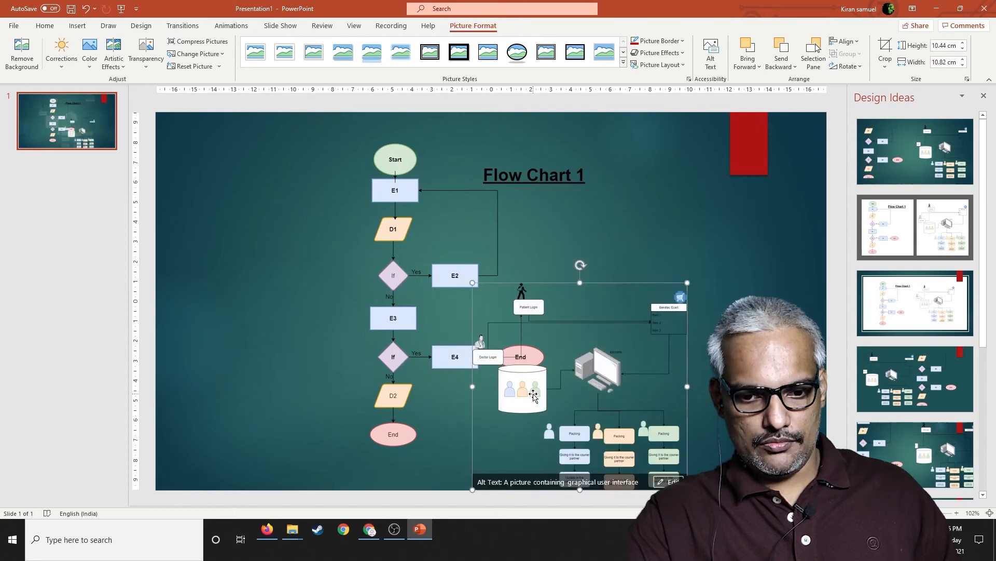
left_click_drag(534, 395, 630, 310)
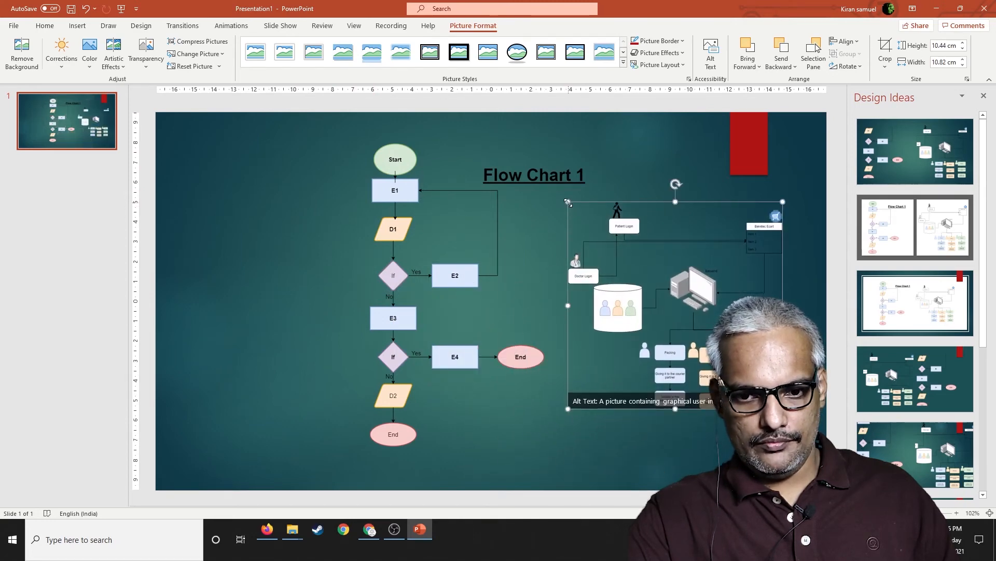
left_click(566, 199)
left_click(609, 245)
left_click_drag(567, 202, 500, 137)
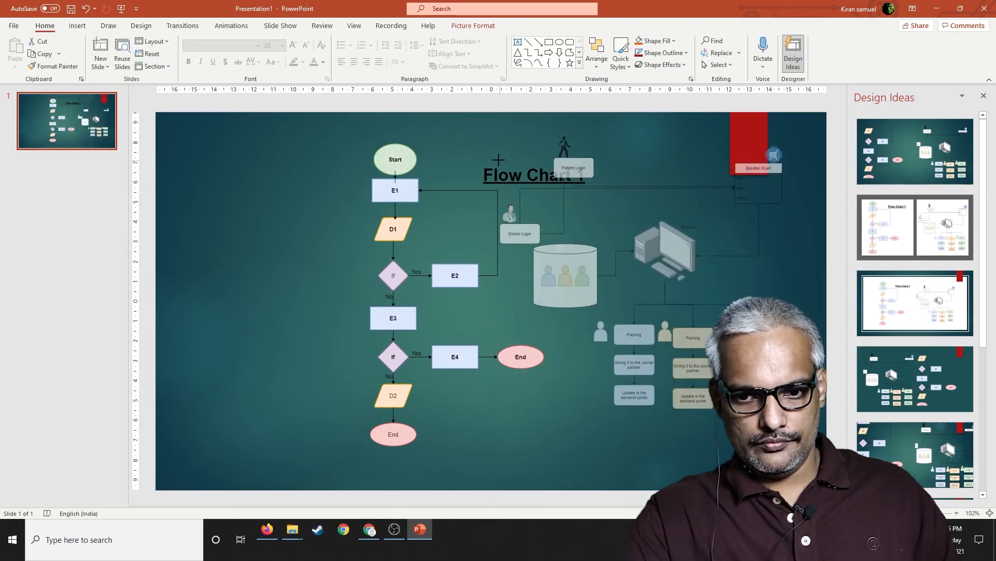
left_click_drag(579, 217, 602, 256)
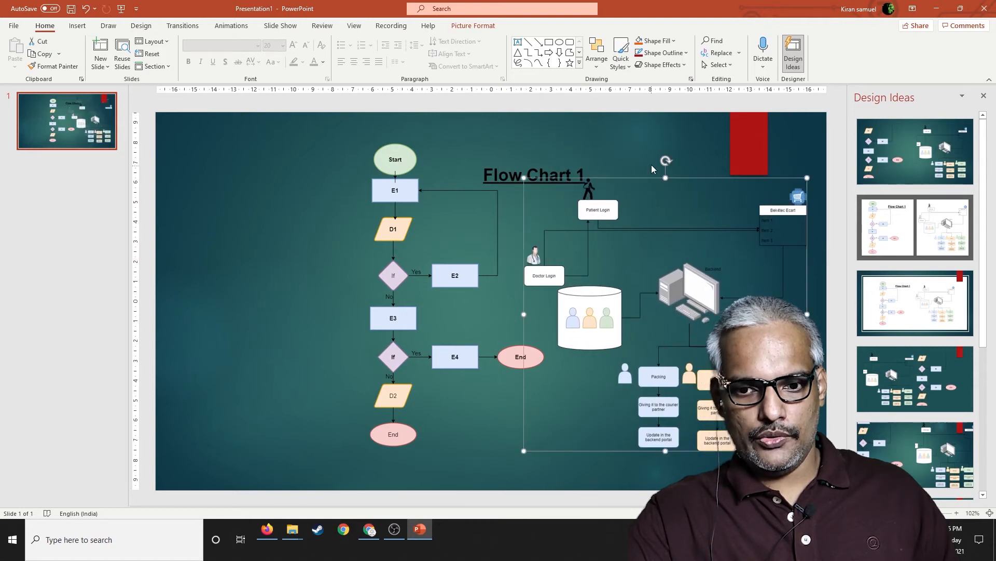
left_click(651, 165)
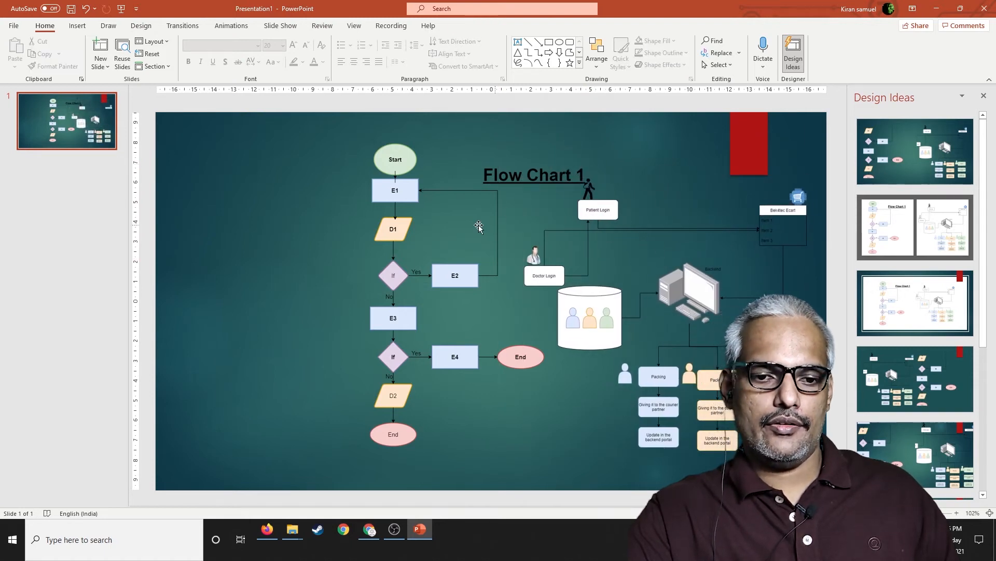
Step: Move the Flow Chart 1 picture to the slide's left side, then enlarge the process diagram and position it beside the chart
left_click_drag(401, 227, 243, 232)
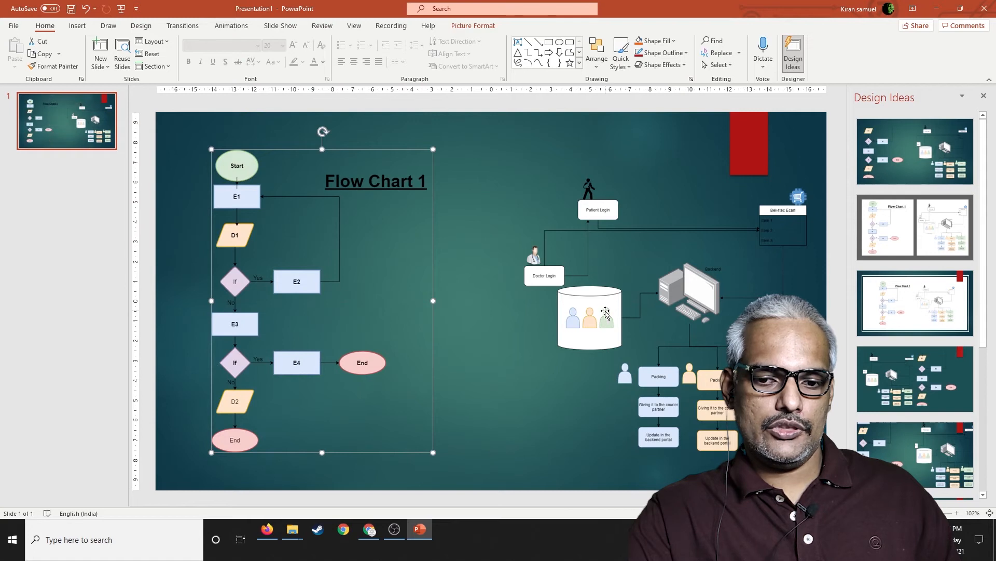
left_click_drag(606, 311, 551, 290)
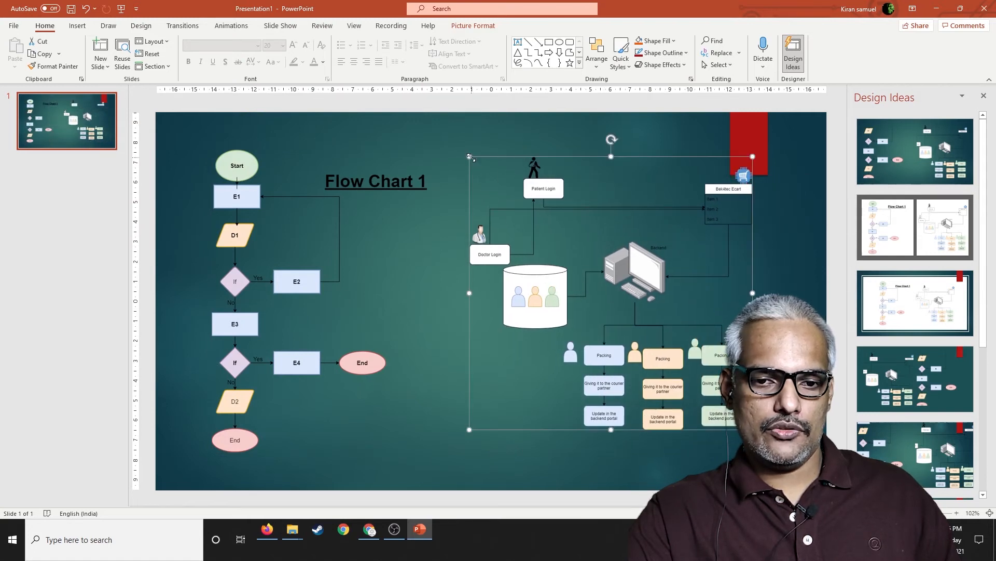
left_click_drag(471, 157, 441, 129)
left_click_drag(534, 275, 535, 300)
left_click(791, 102)
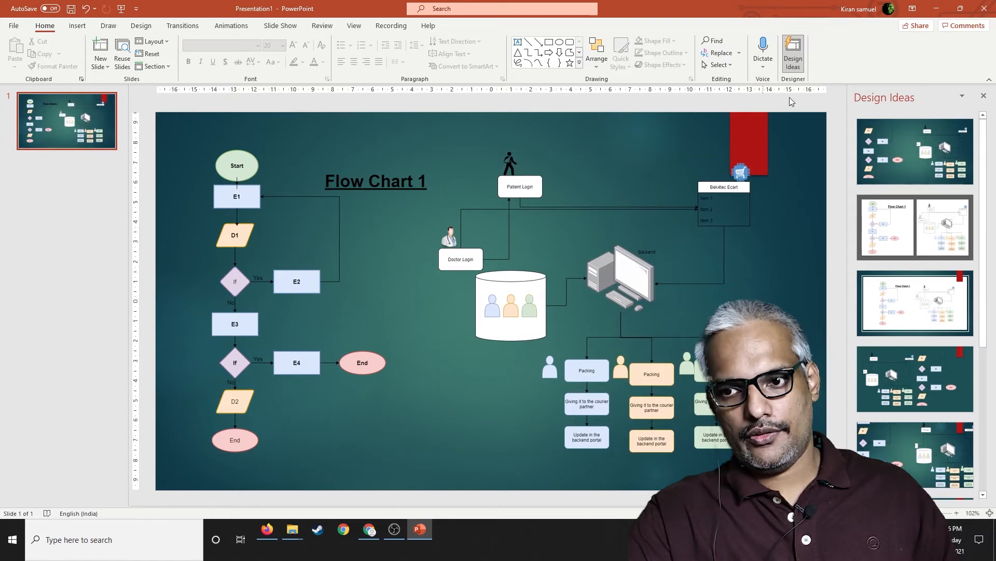
Step: Switch back to diagrams.net and create a new blank diagram saved as Trail 3 in the draw.io folder on the F: drive
left_click(936, 9)
left_click(474, 6)
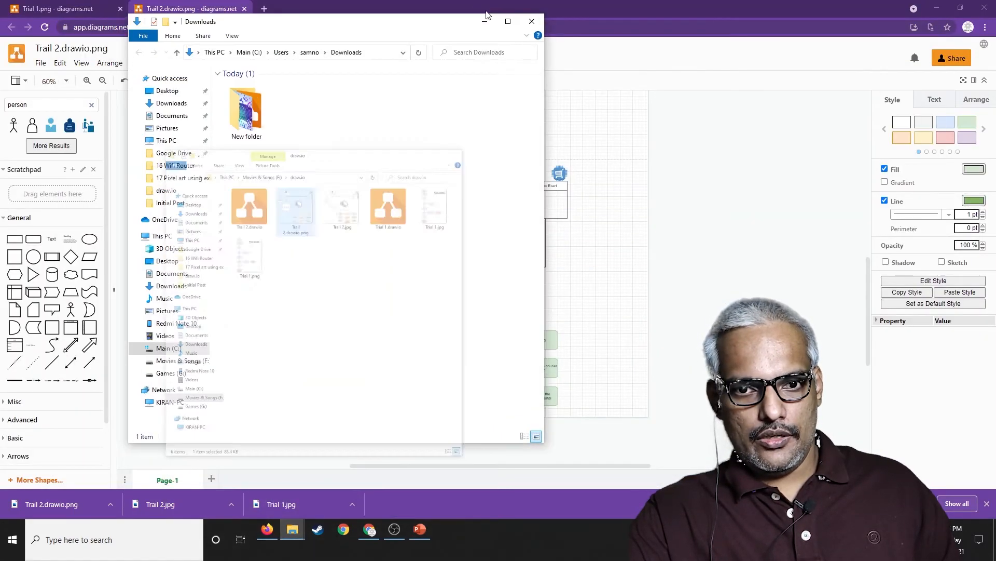
left_click(484, 20)
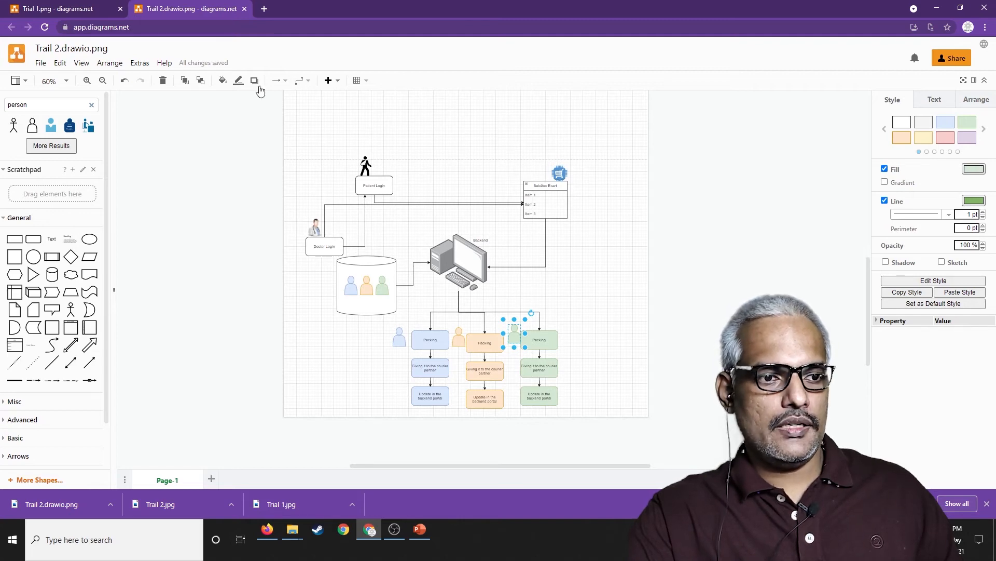
left_click(41, 64)
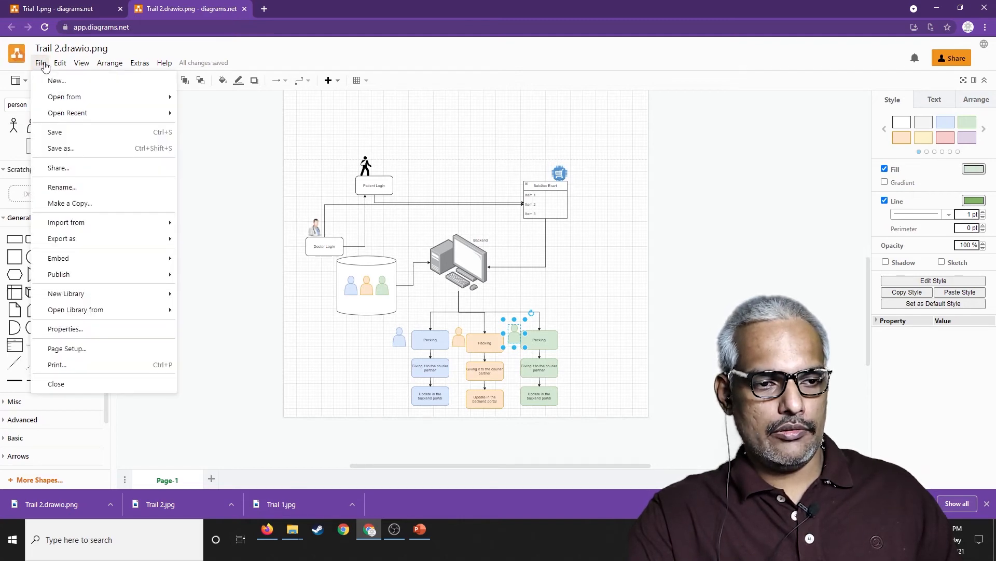
left_click(55, 81)
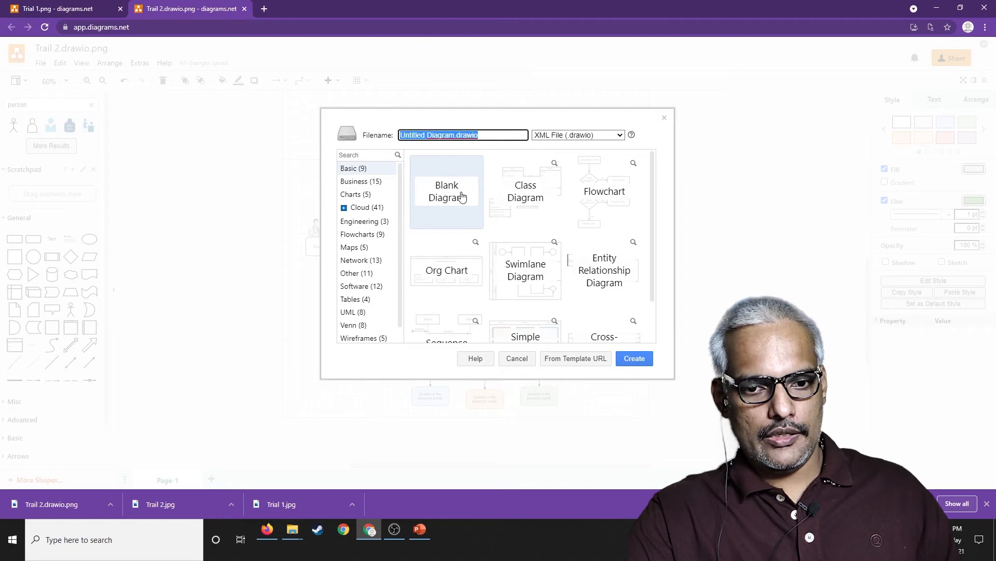
left_click(446, 193)
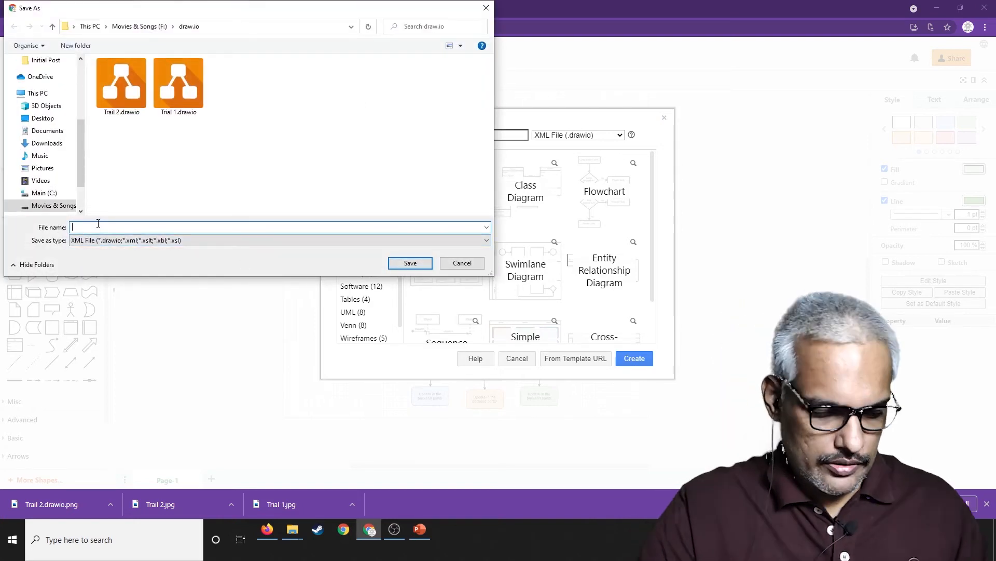
type("Trail ")
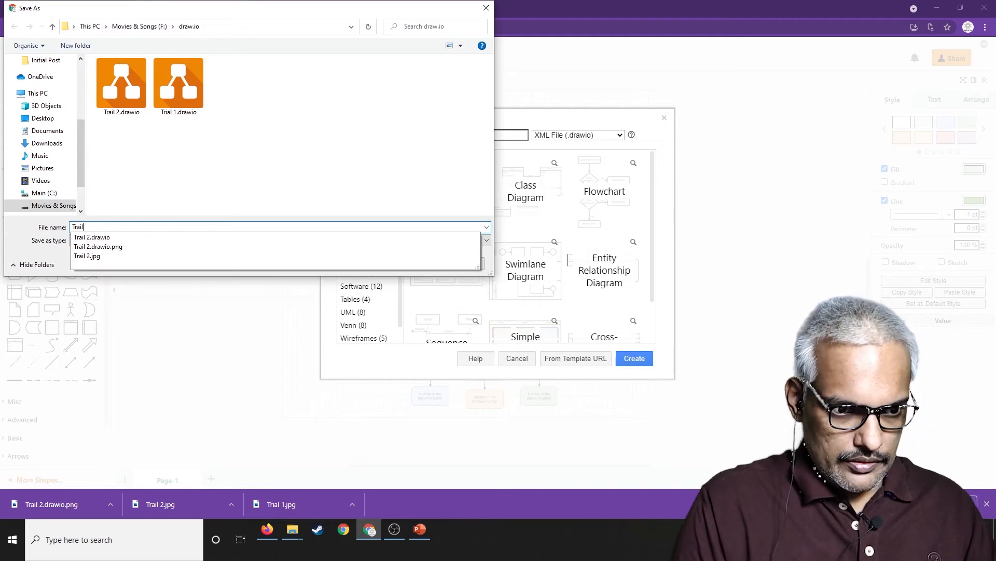
type("3")
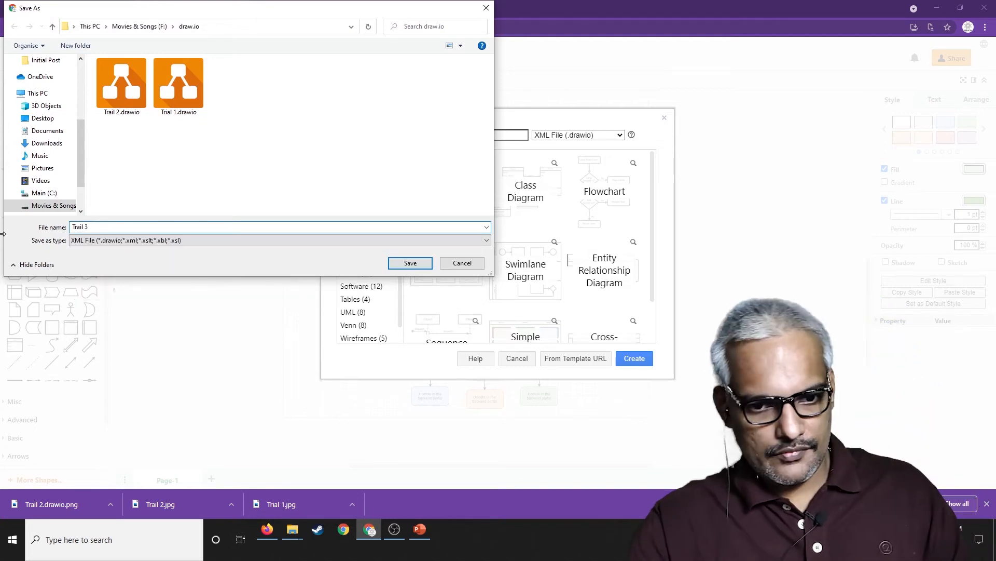
left_click(413, 261)
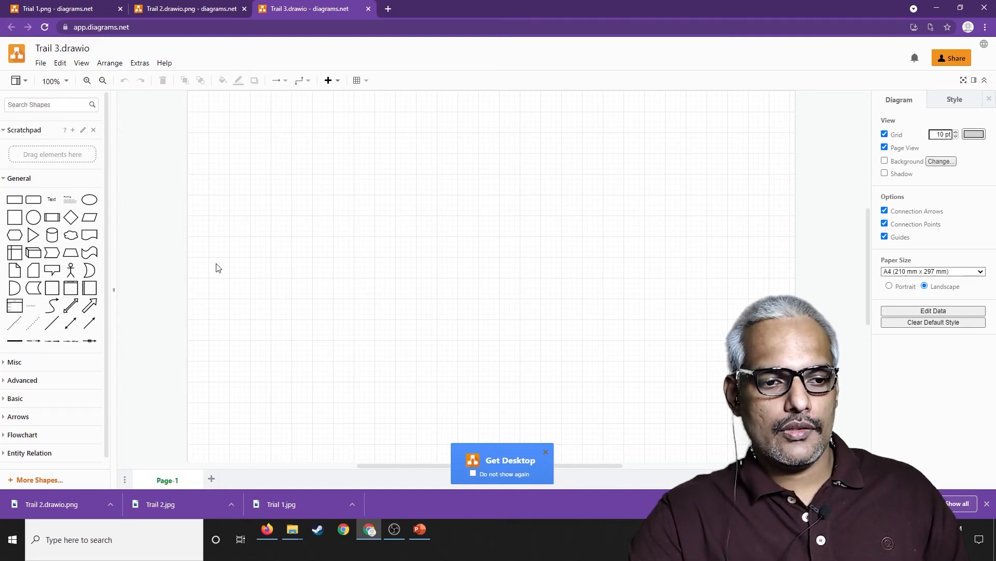
Step: Add an ellipse labelled Bek4tec and place it near the top centre of the page at 520, 30
left_click(89, 199)
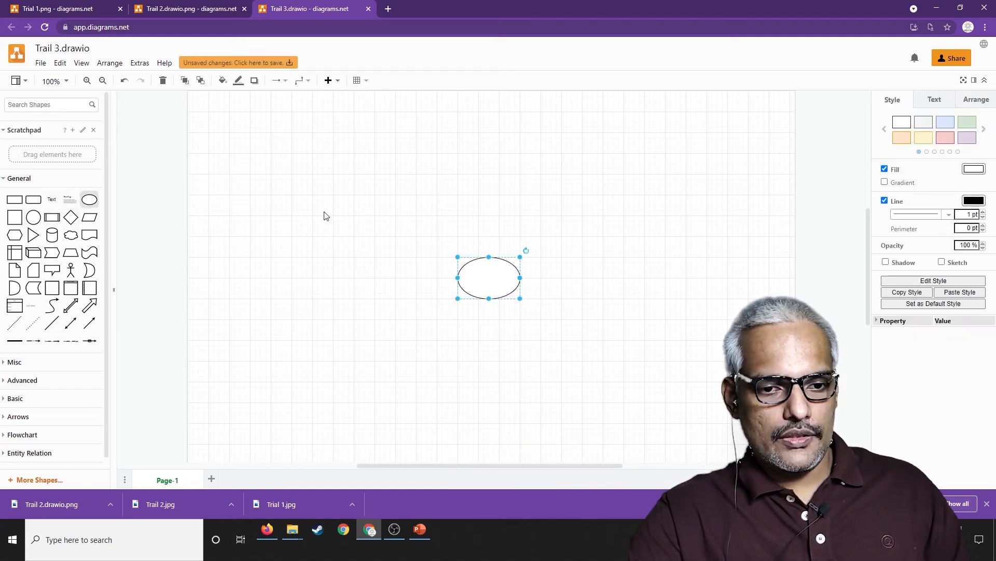
left_click_drag(493, 270, 477, 151)
double_click(493, 163)
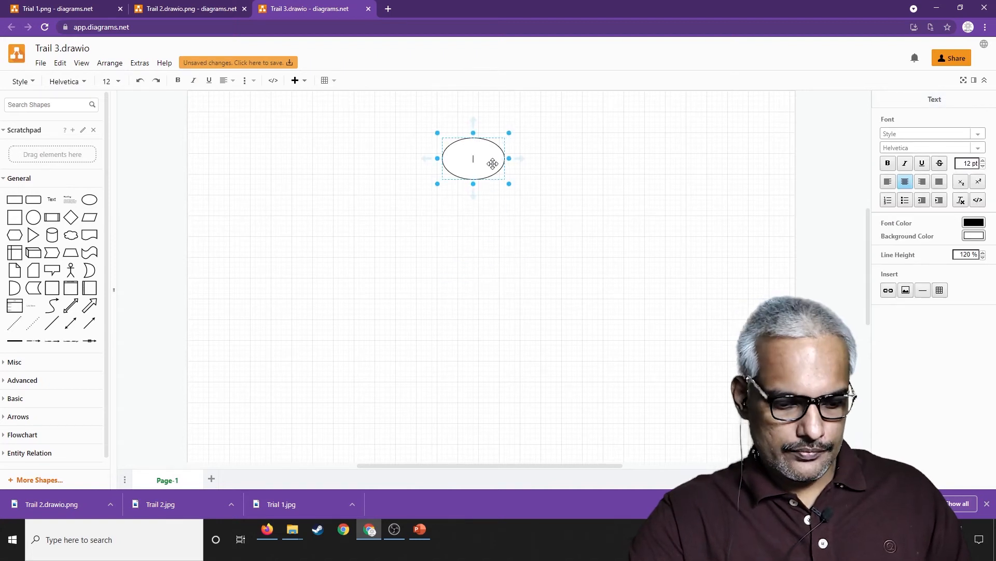
type("Bek4")
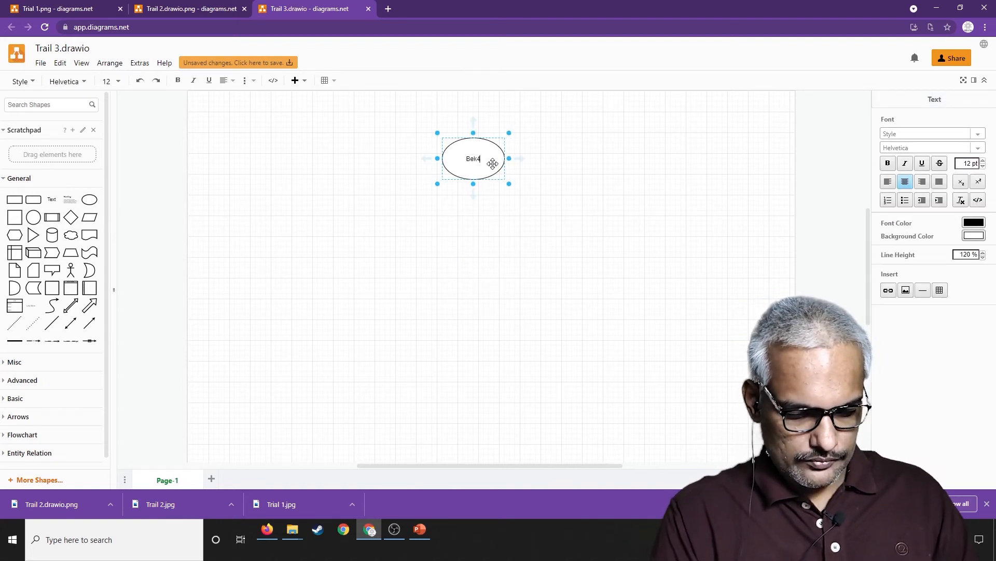
type("ted")
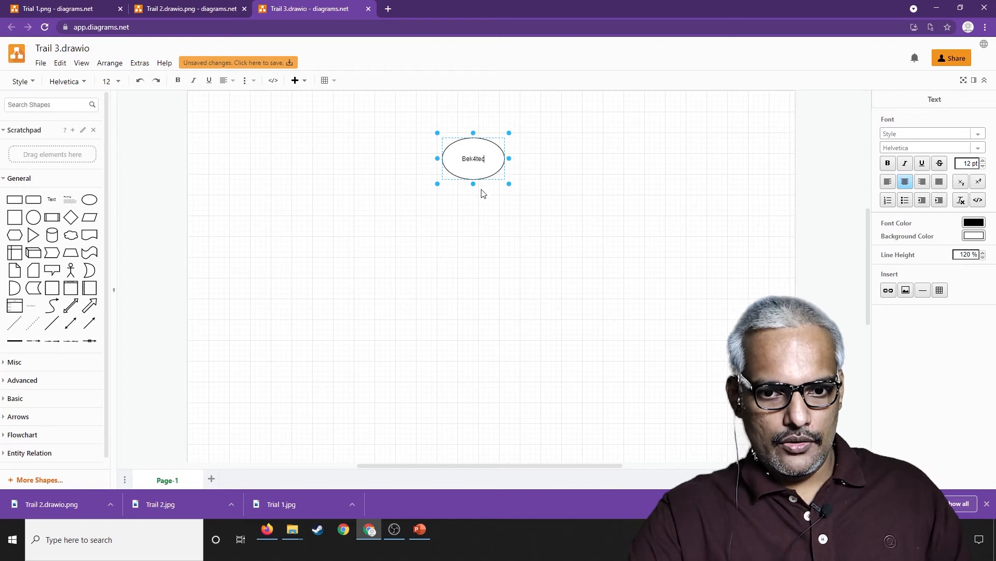
left_click(286, 241)
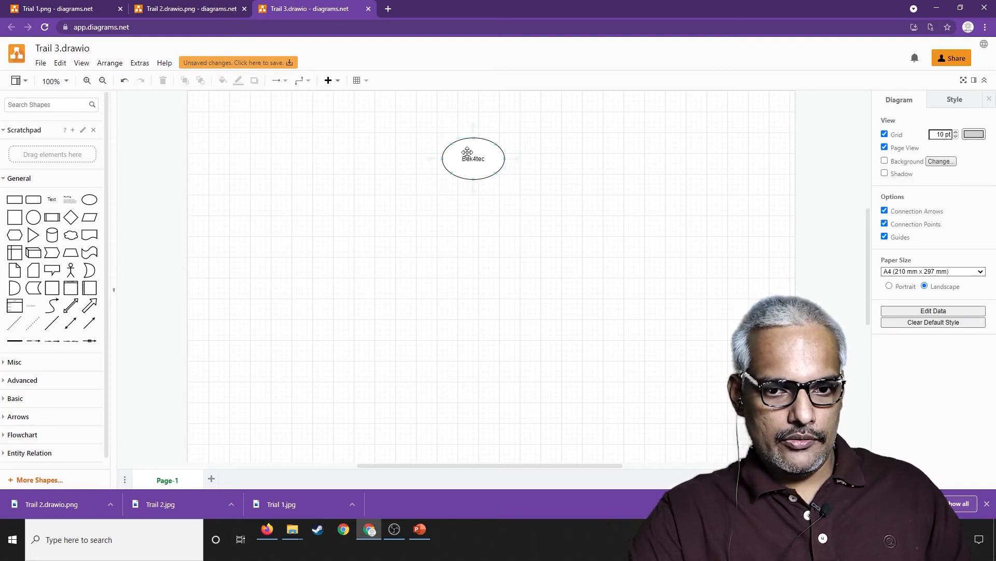
left_click_drag(467, 155, 484, 126)
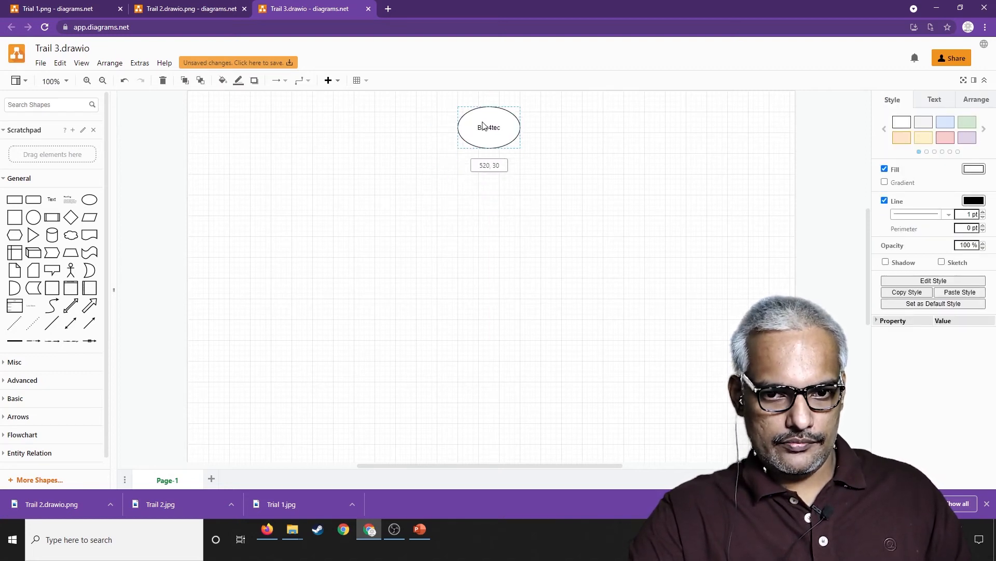
left_click(429, 228)
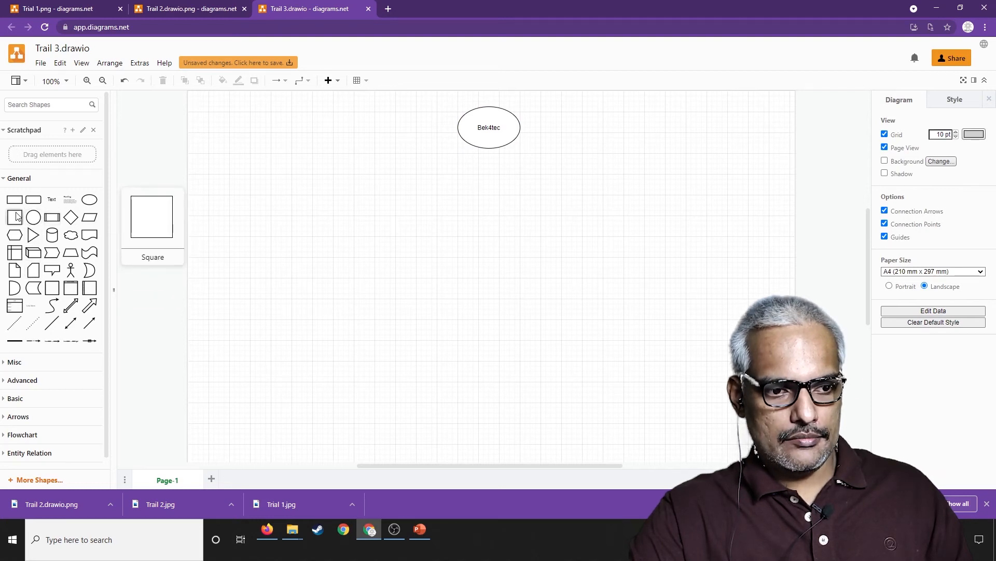
Step: Add a rounded rectangle below and to the left of the Bek4tec ellipse and label it Engineering College
left_click(33, 199)
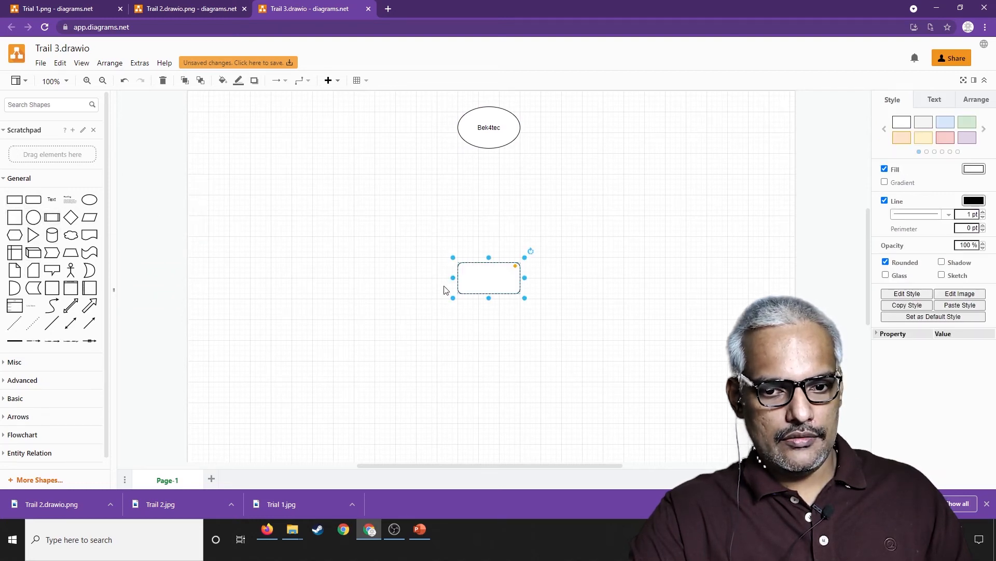
left_click_drag(477, 286, 272, 197)
key("F2")
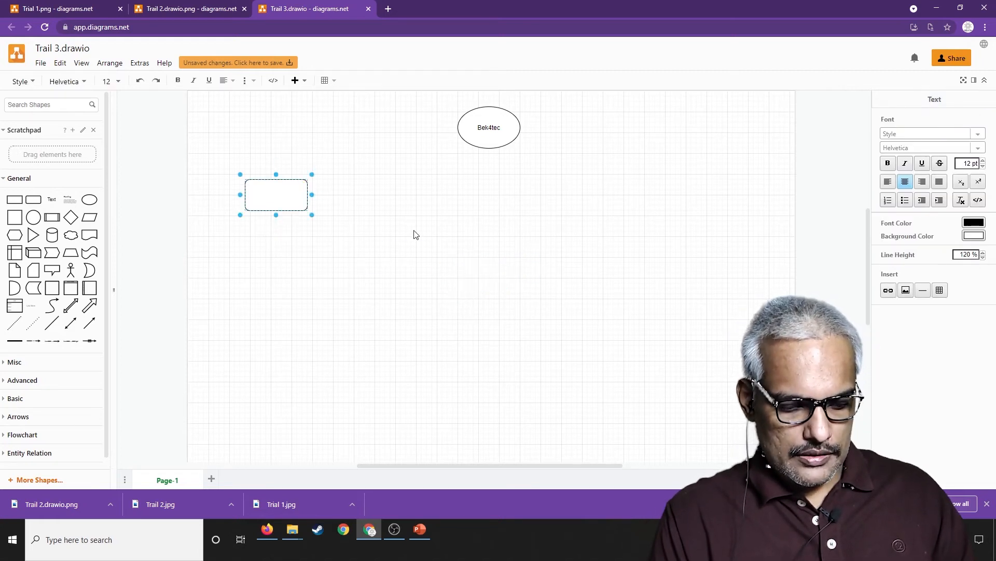
type("Eng")
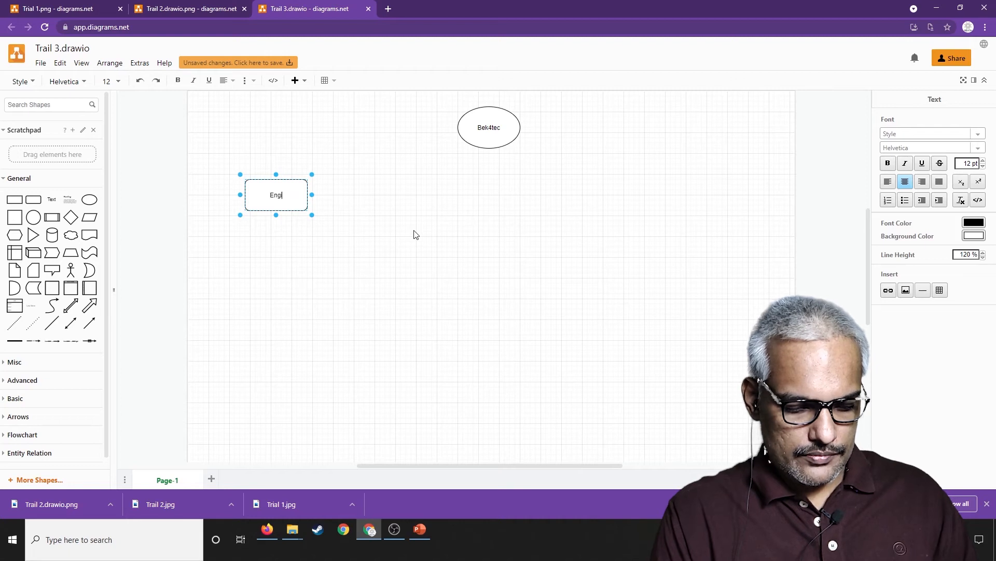
type("ineering C")
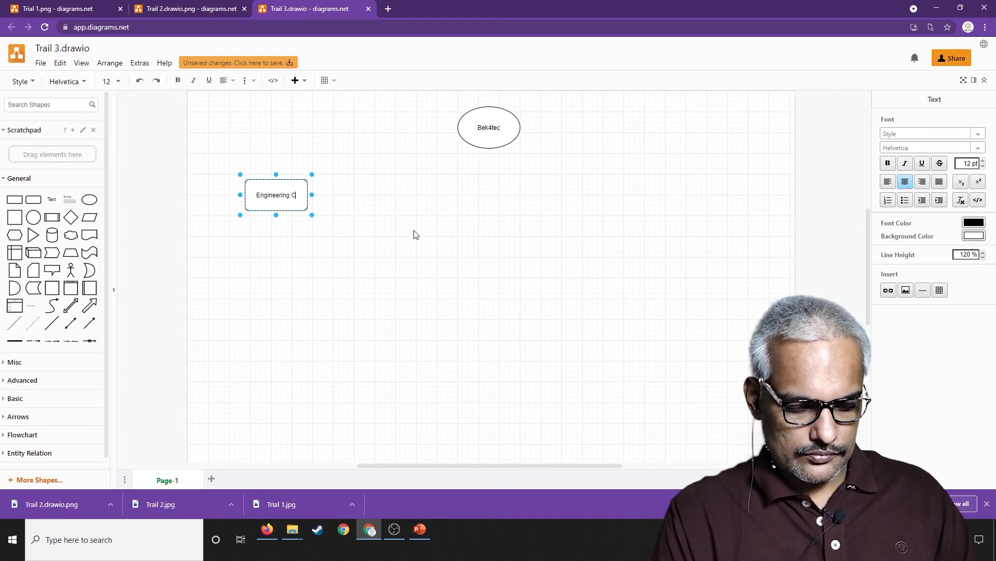
type("ollege")
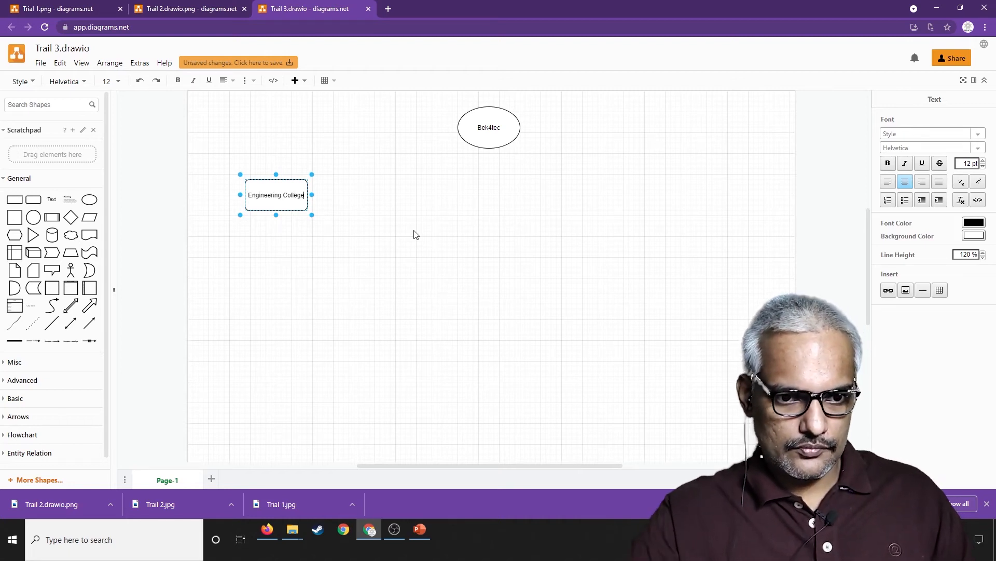
left_click(415, 235)
Step: Enlarge the Engineering College rectangle into a large container beneath the ellipse and delete its centred label
left_click(301, 209)
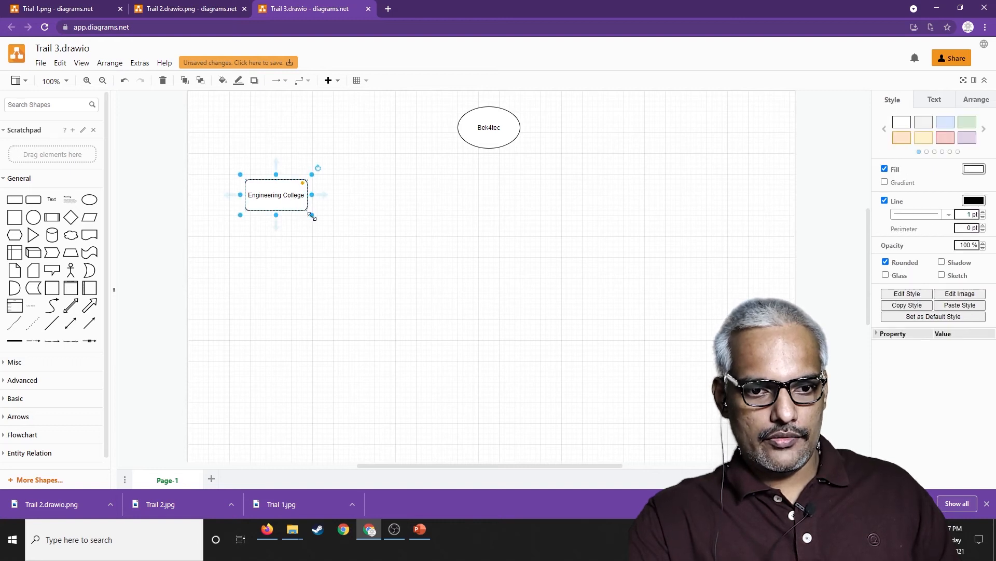
left_click_drag(312, 216, 492, 369)
scroll(391, 301, "up", 1)
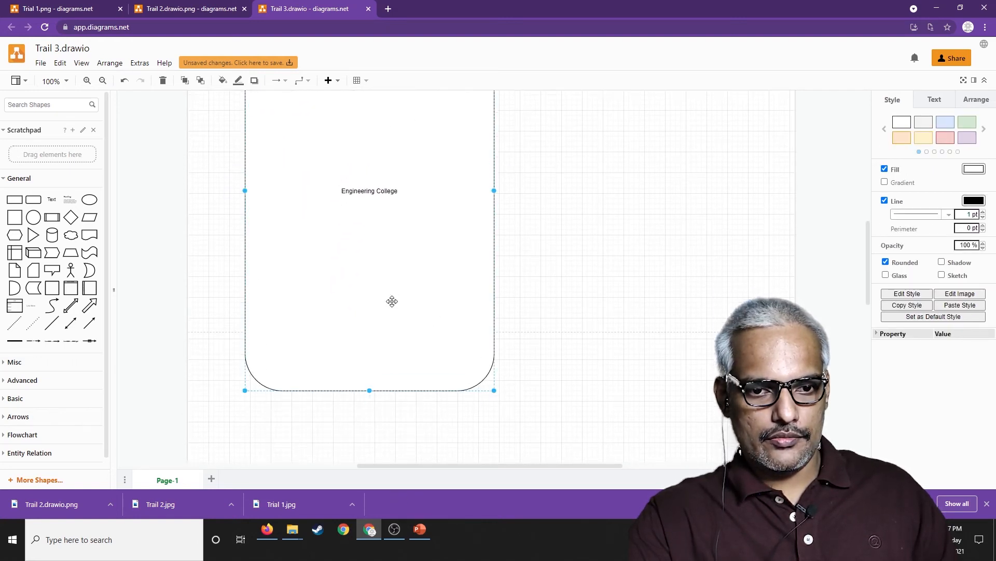
scroll(395, 304, "up", 5)
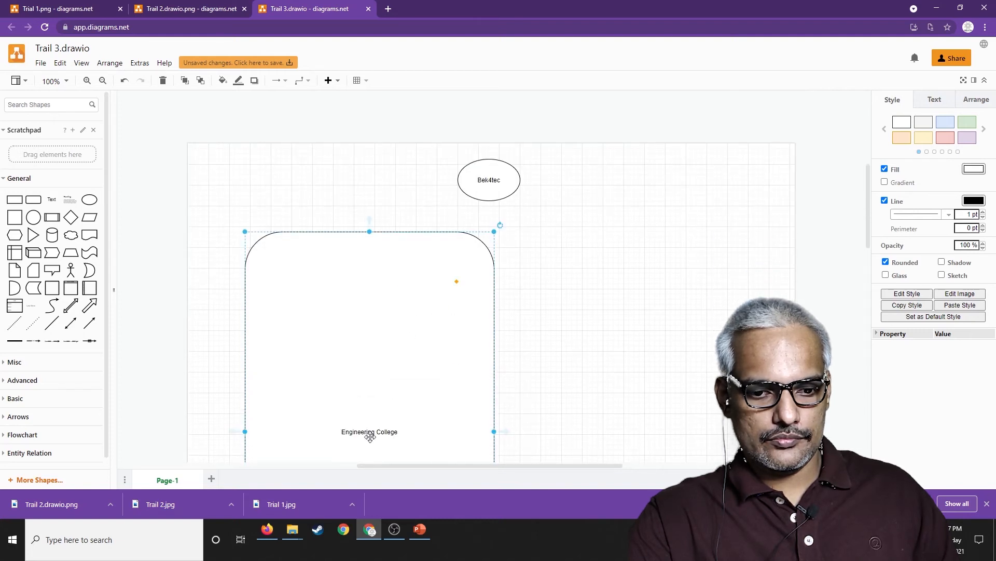
double_click(368, 431)
key("Delete")
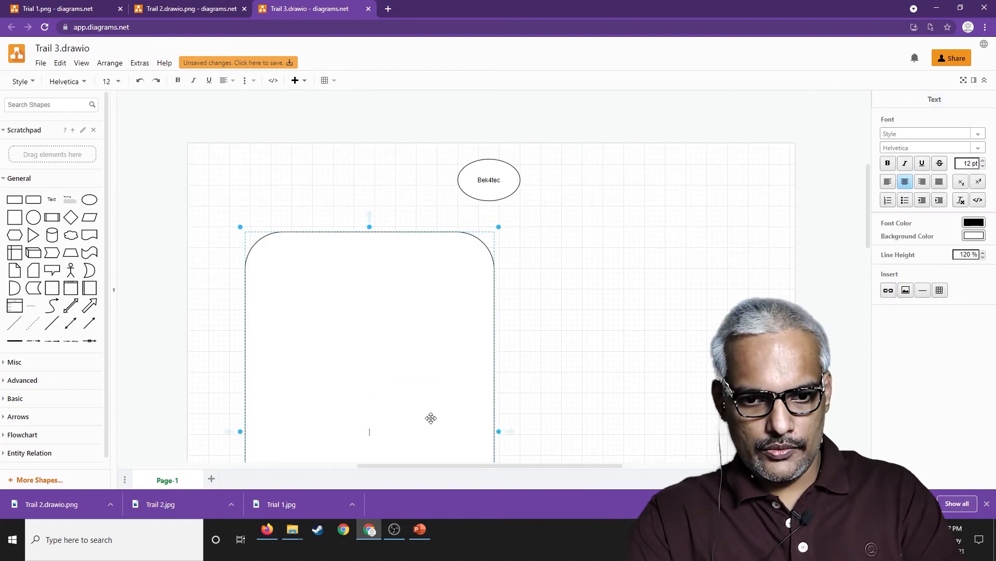
Step: Move the large rounded container towards the page's left edge and narrow it to roughly a third of the page width
left_click_drag(497, 431, 536, 428)
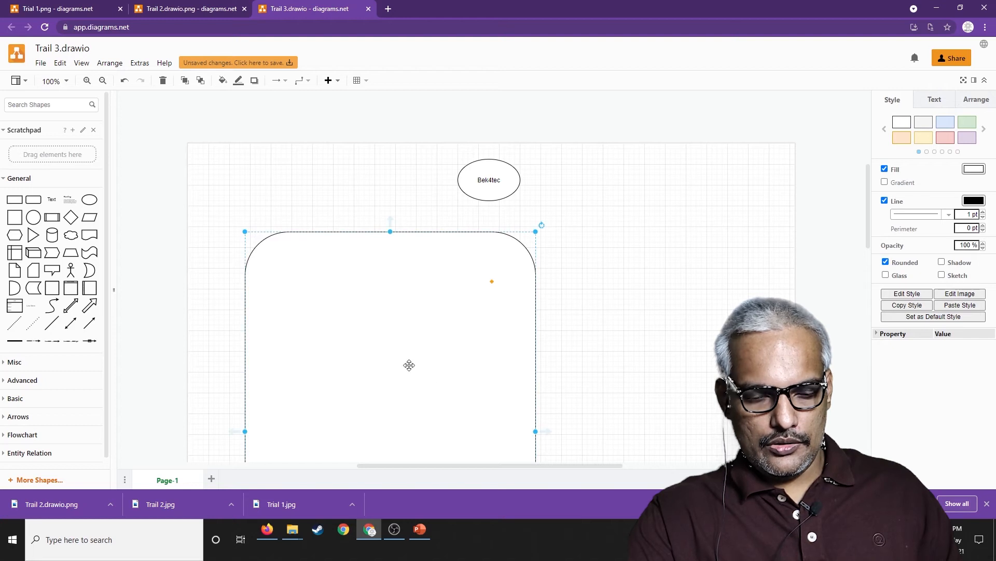
left_click_drag(407, 363, 374, 363)
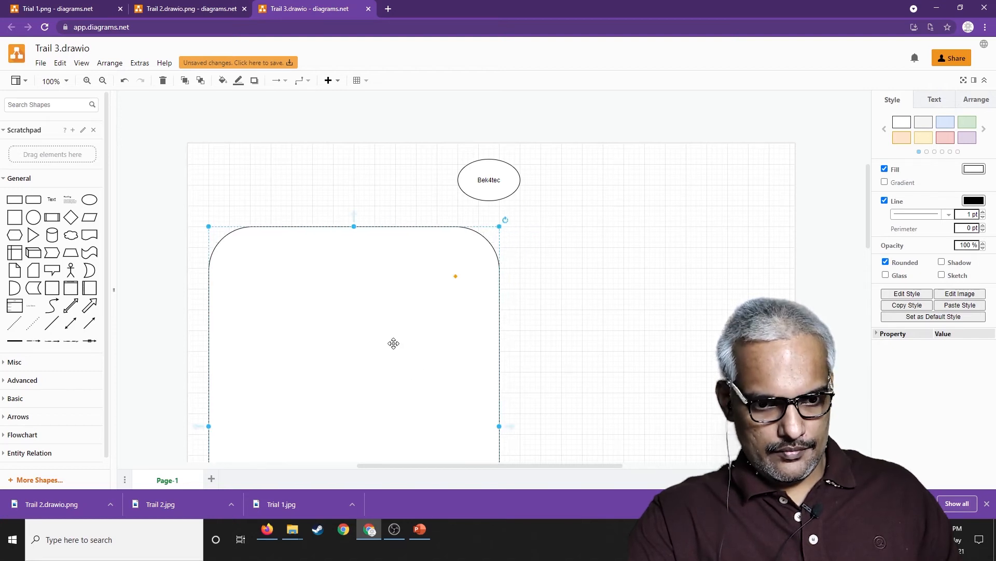
scroll(393, 343, "down", 4)
key("alt+f")
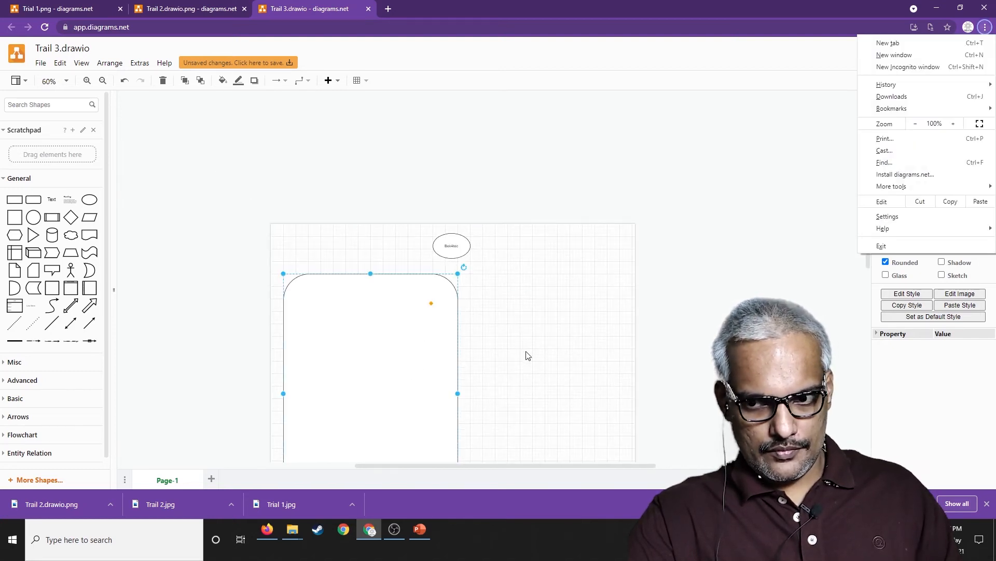
left_click(503, 355)
left_click_drag(507, 369, 513, 267)
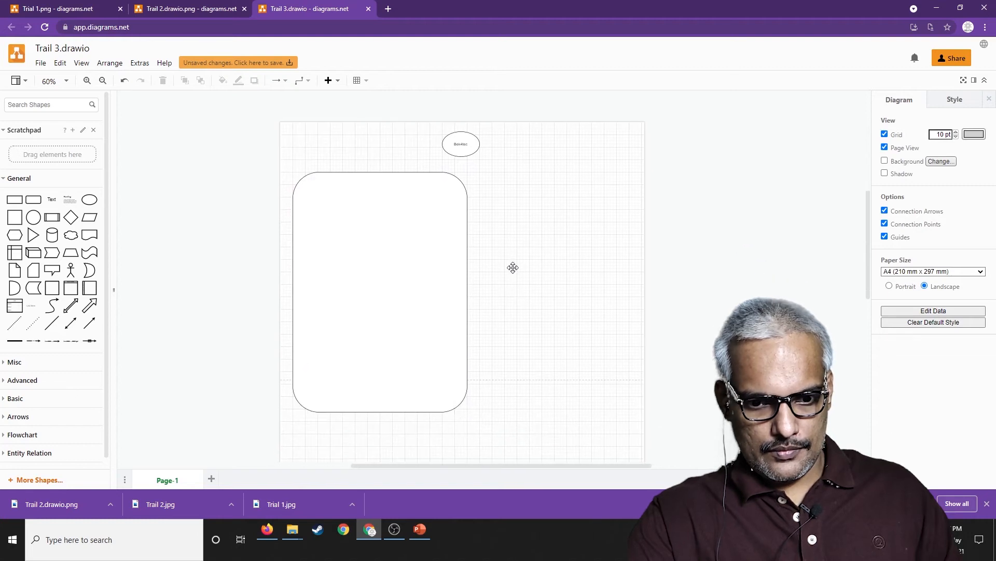
left_click(446, 282)
left_click_drag(468, 293, 410, 280)
left_click(517, 284)
left_click(343, 254)
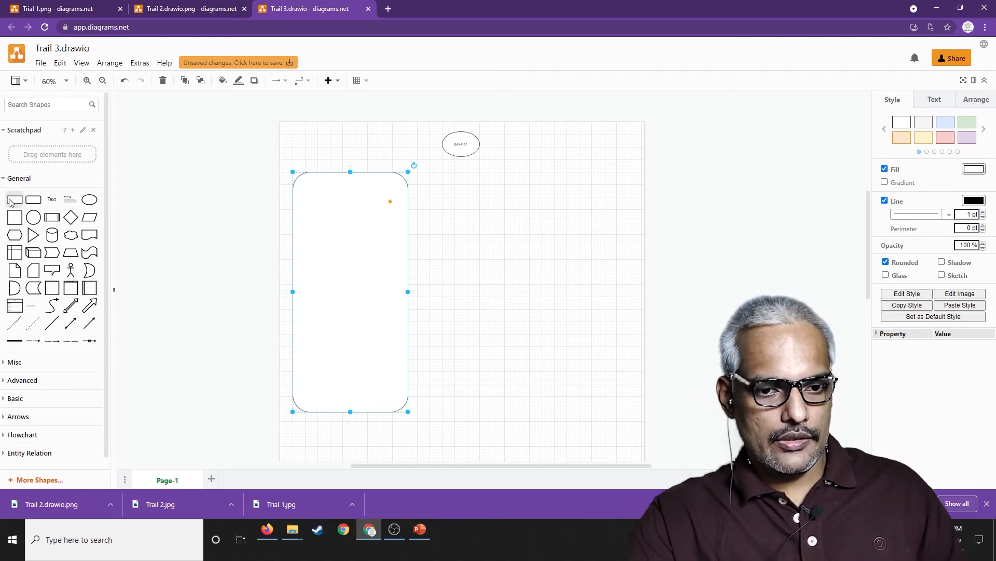
Step: Add a small rectangle labelled Engineering College inside the container, near its top centre
left_click_drag(12, 203, 347, 198)
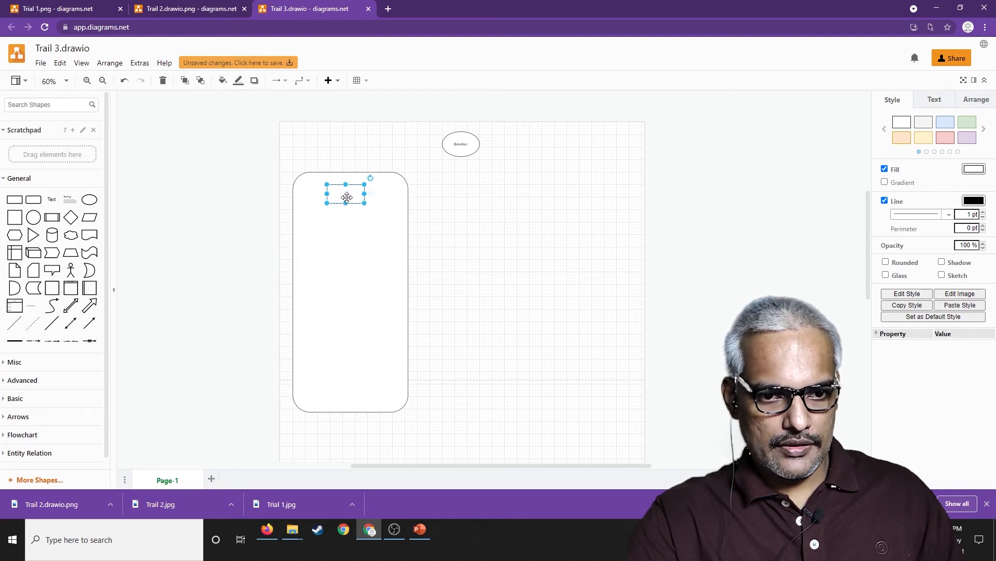
double_click(348, 197)
type("Eng")
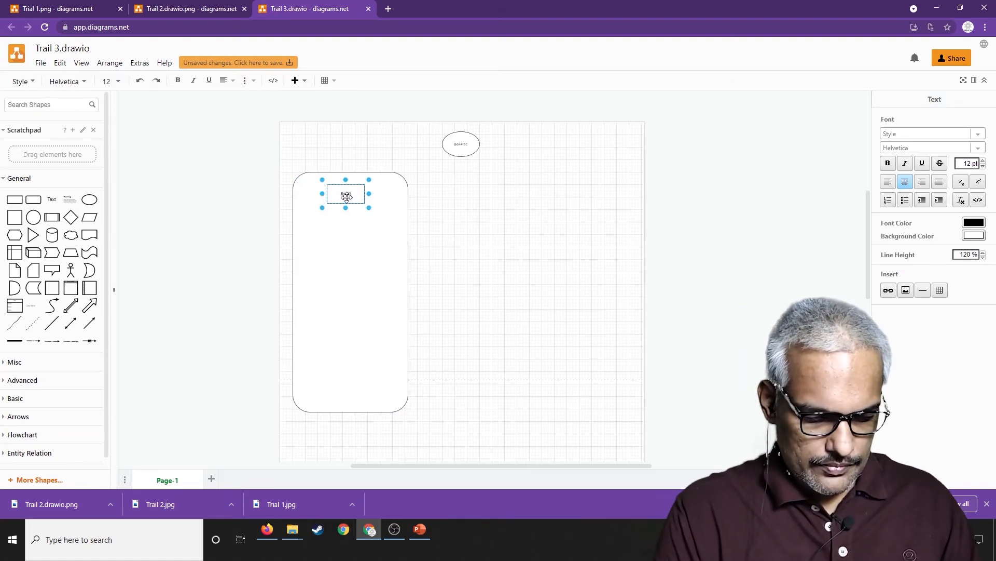
type("ineering Col")
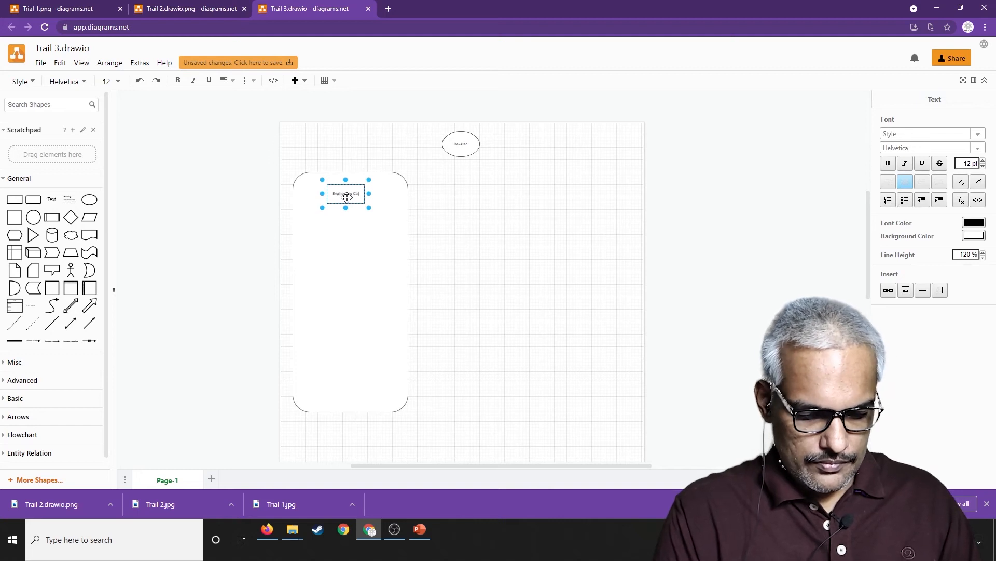
type("lege")
left_click(466, 252)
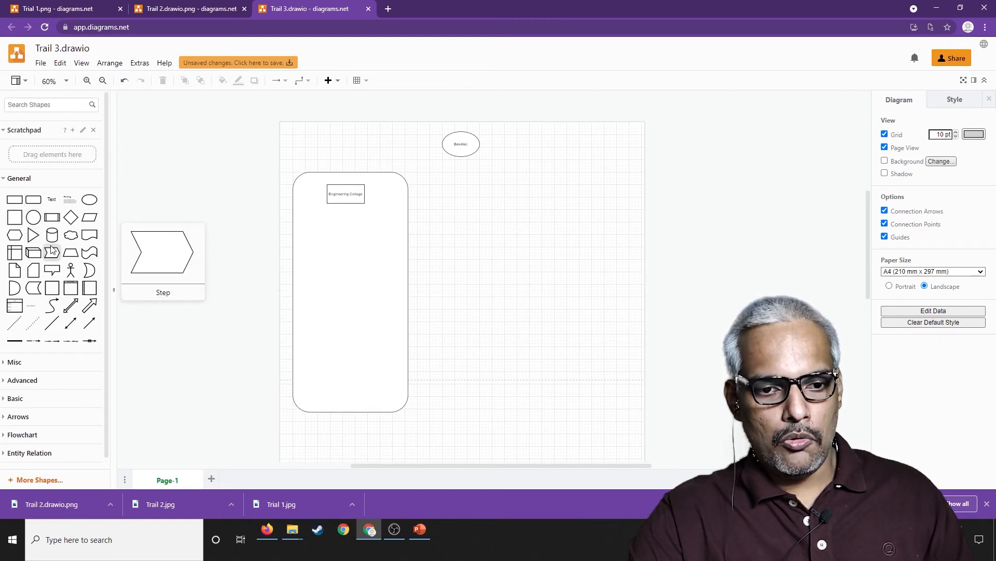
Step: Add a second rectangle labelled Principal inside the container and align it directly below the Engineering College box
left_click(14, 199)
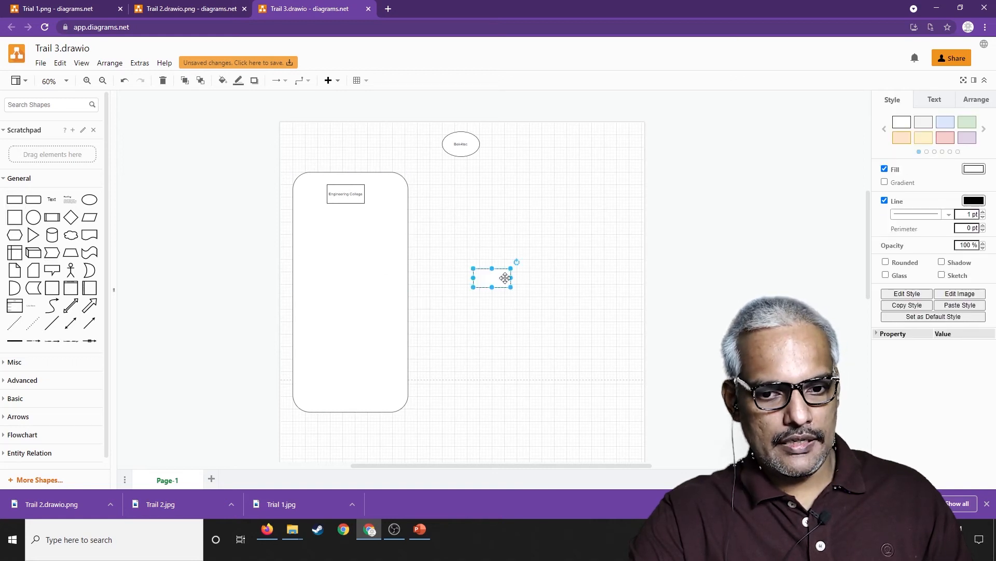
left_click_drag(505, 278, 354, 231)
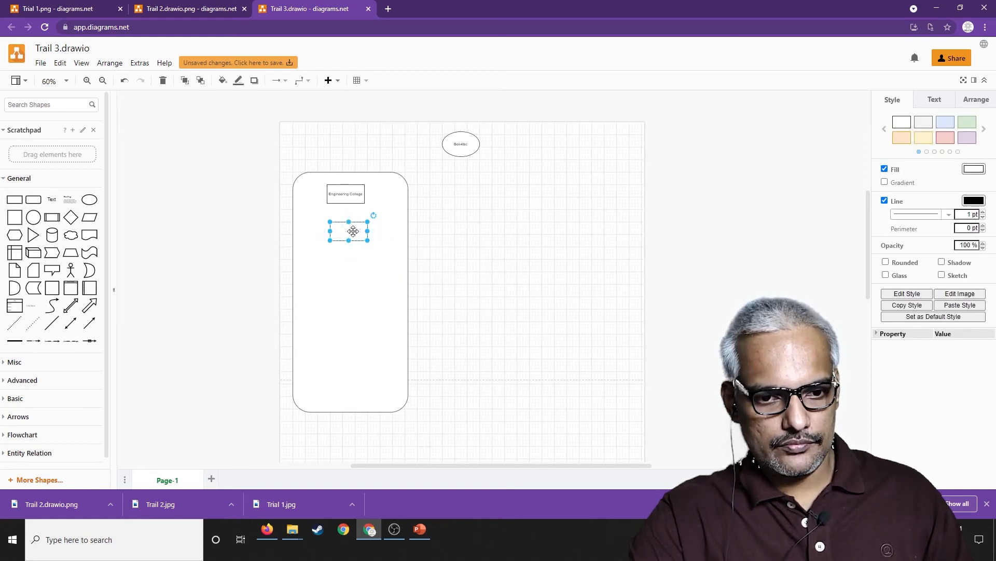
double_click(354, 231)
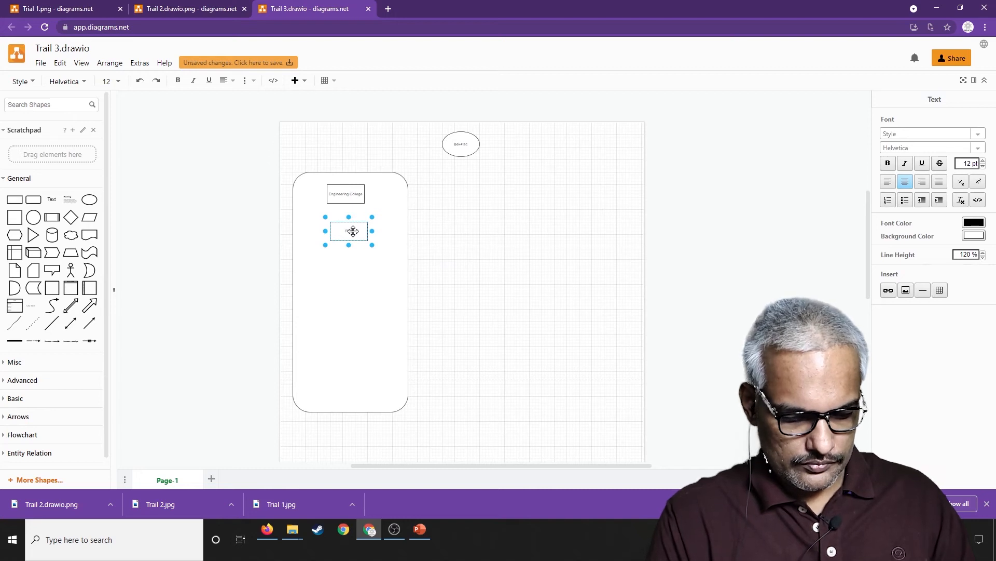
type("Principal")
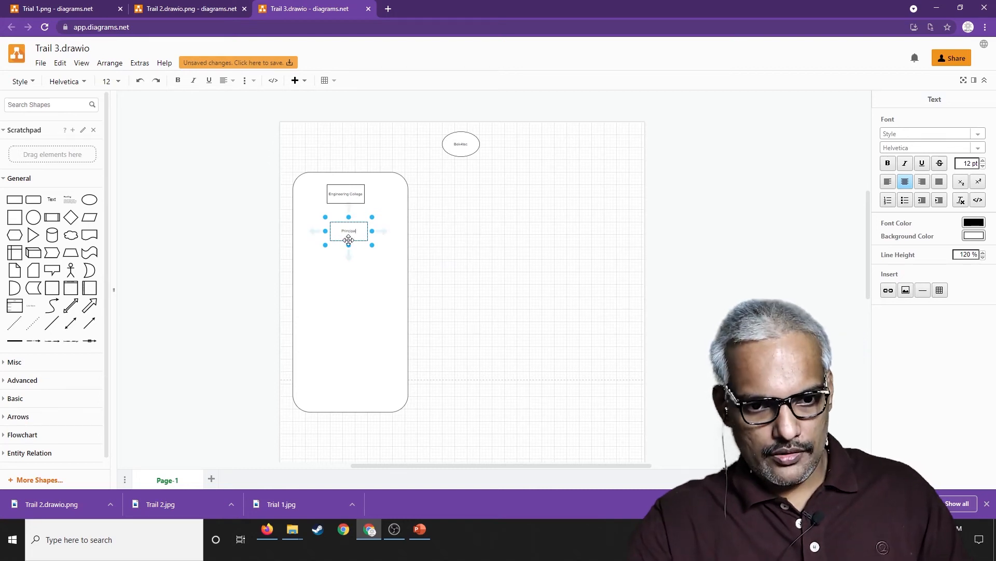
left_click_drag(349, 240, 346, 231)
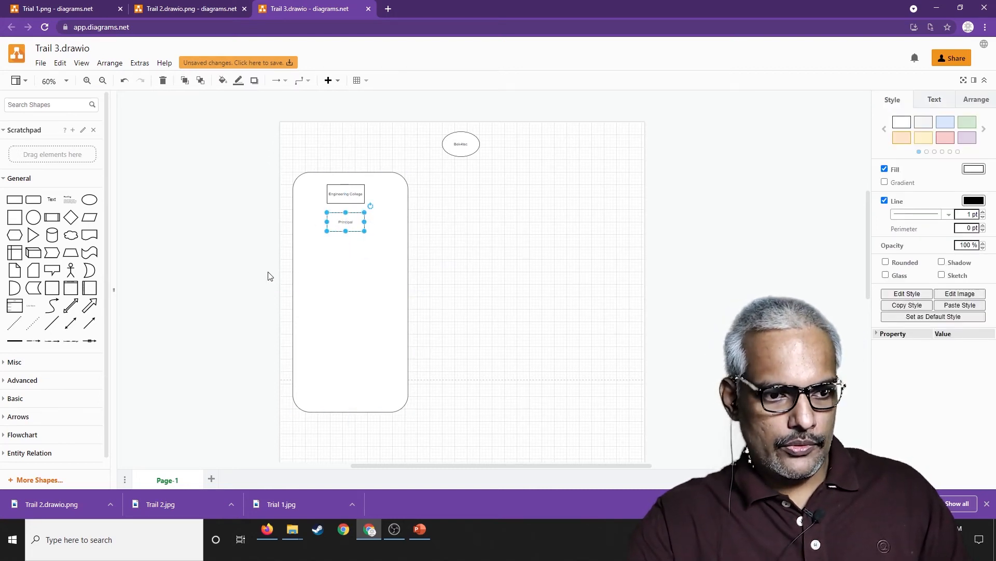
Step: Place two rounded rectangles side by side below the Principal box and connect Principal to each with an arrow
left_click(33, 199)
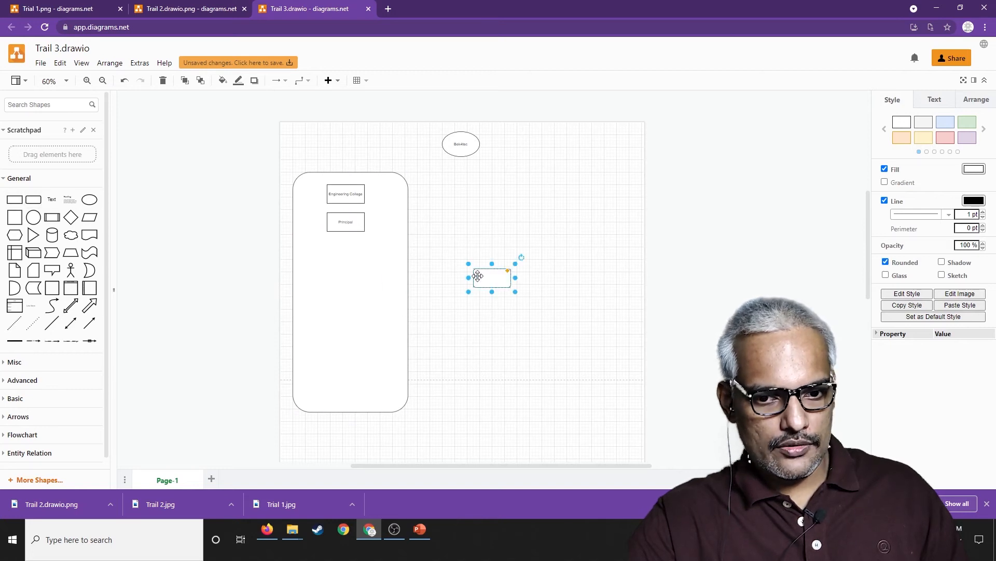
left_click_drag(478, 276, 377, 266)
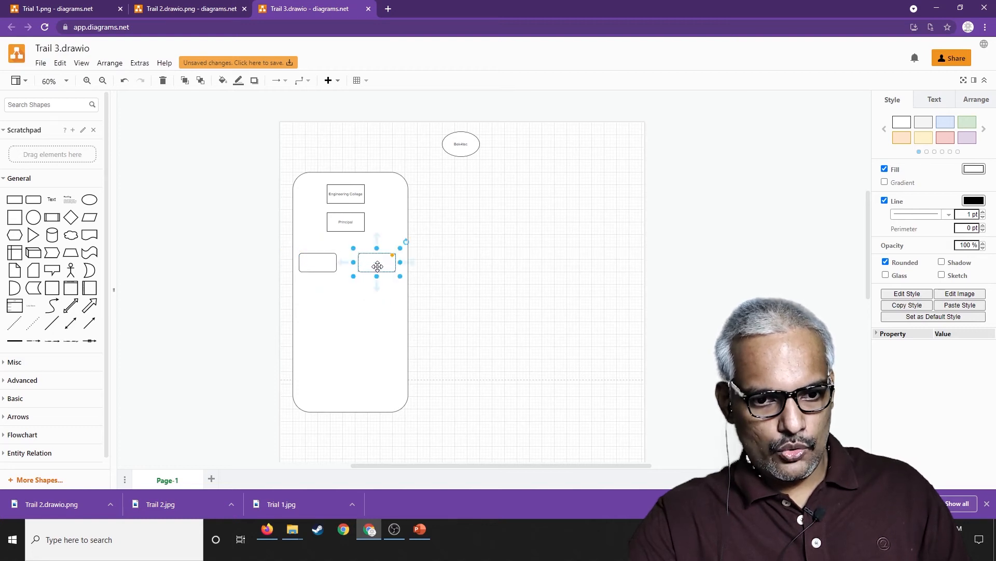
left_click(346, 228)
left_click(329, 247)
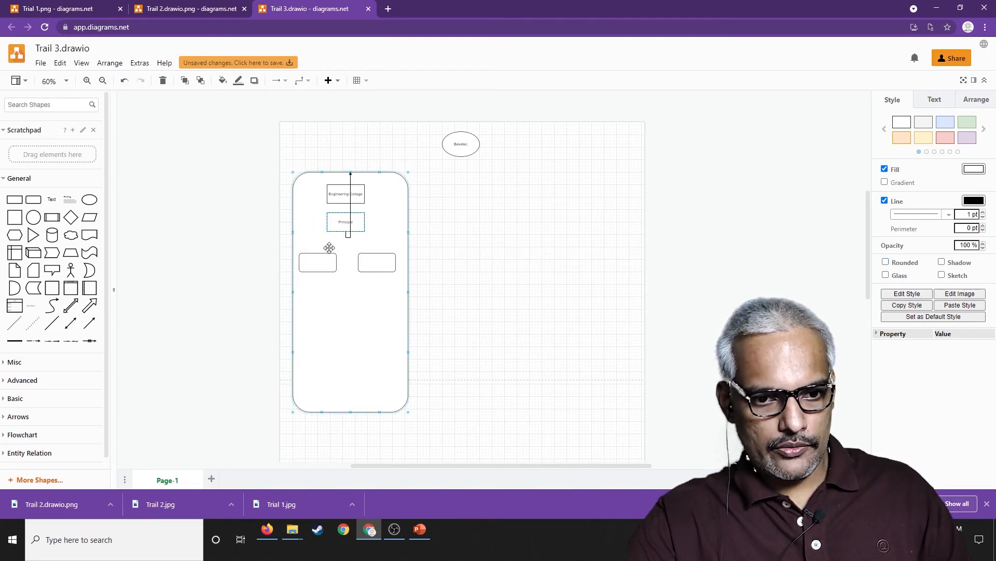
left_click_drag(323, 248, 383, 255)
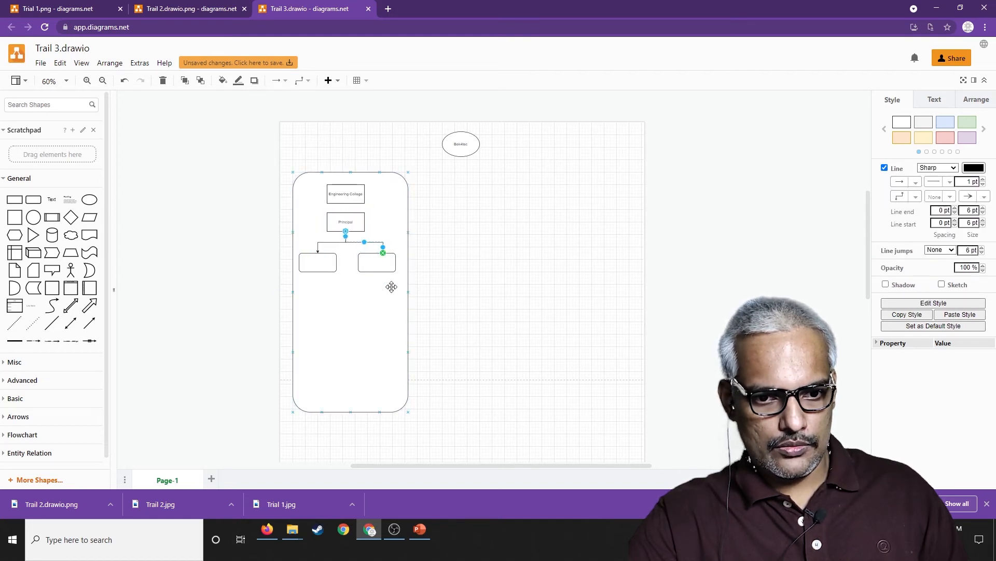
Step: Label the two rounded rectangles below Principal HOD 1 and HOD 2, from left to right
double_click(327, 265)
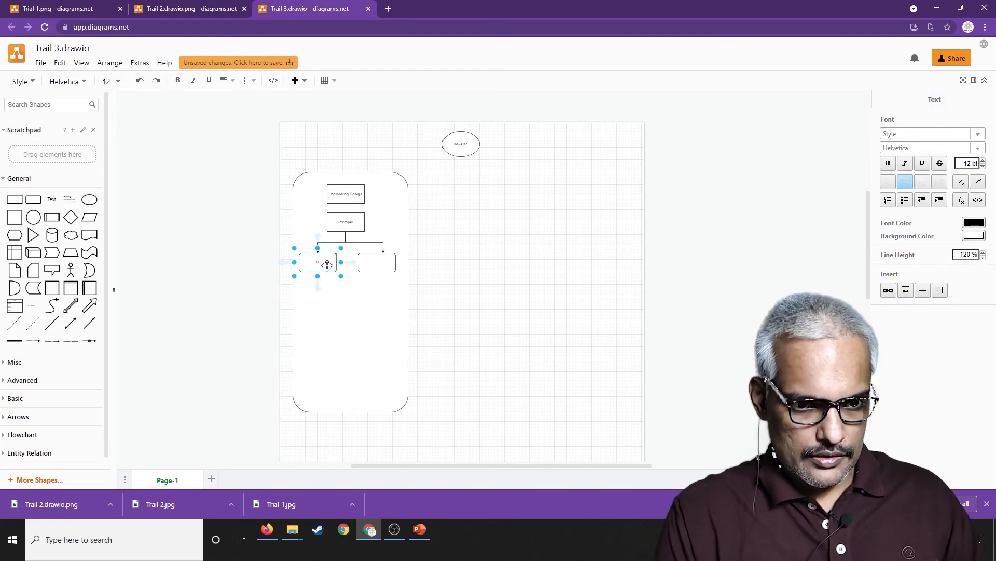
type("HOD 1")
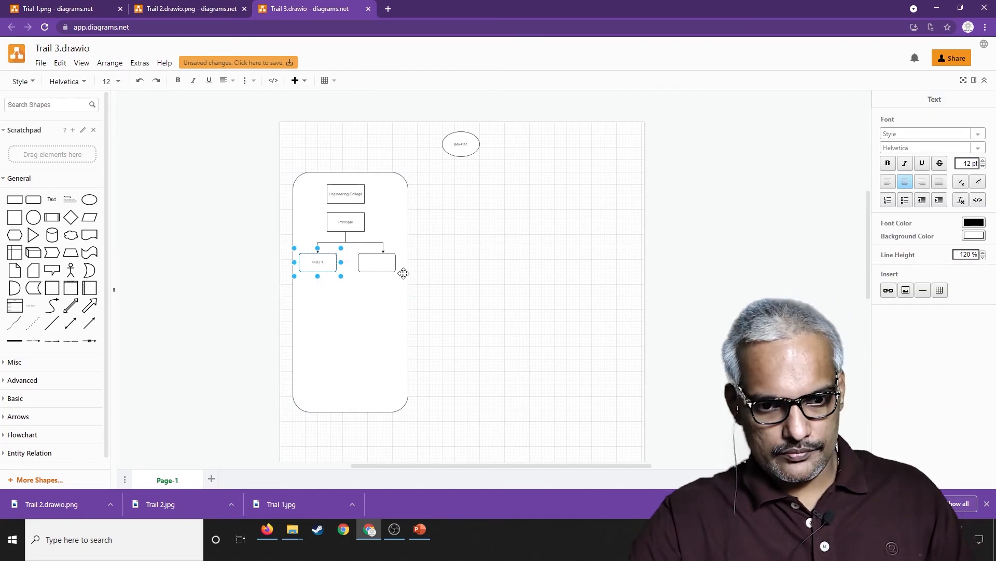
left_click(379, 263)
double_click(379, 262)
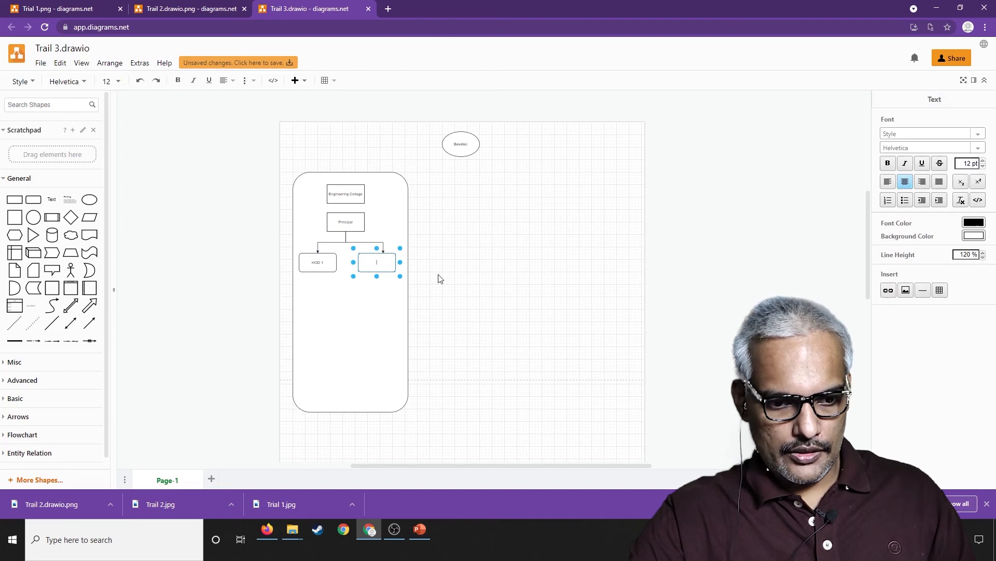
type("HOD")
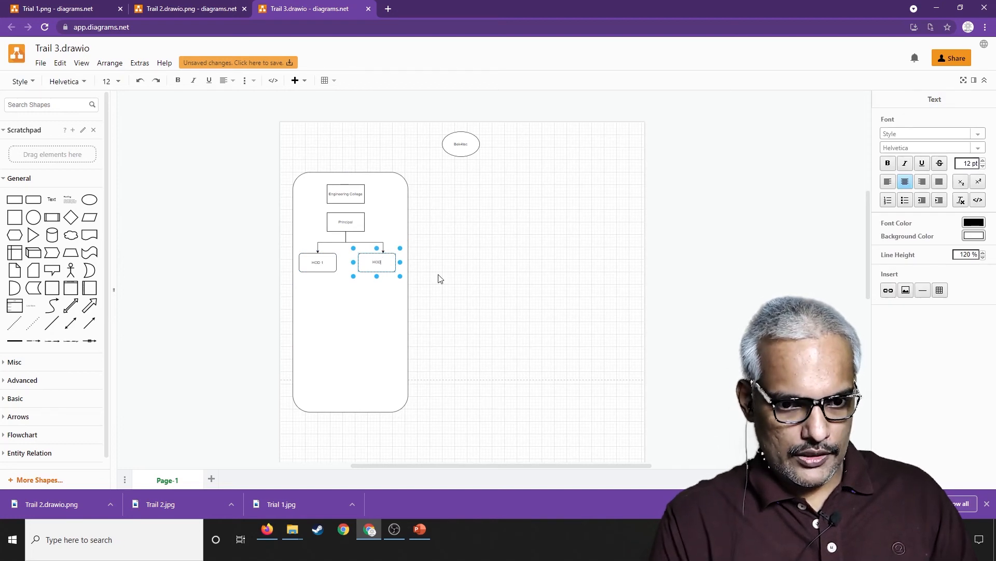
type(" 2")
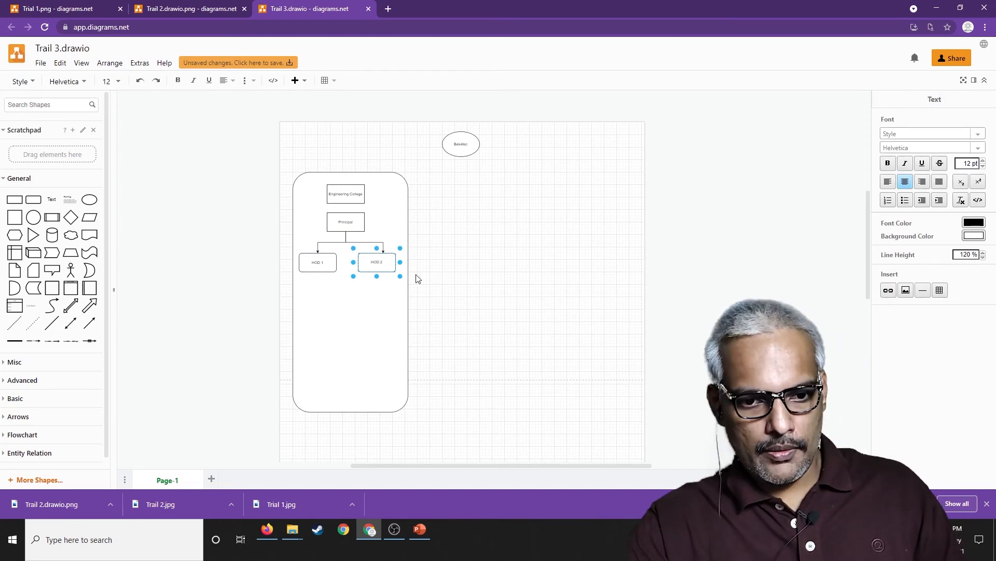
left_click(486, 297)
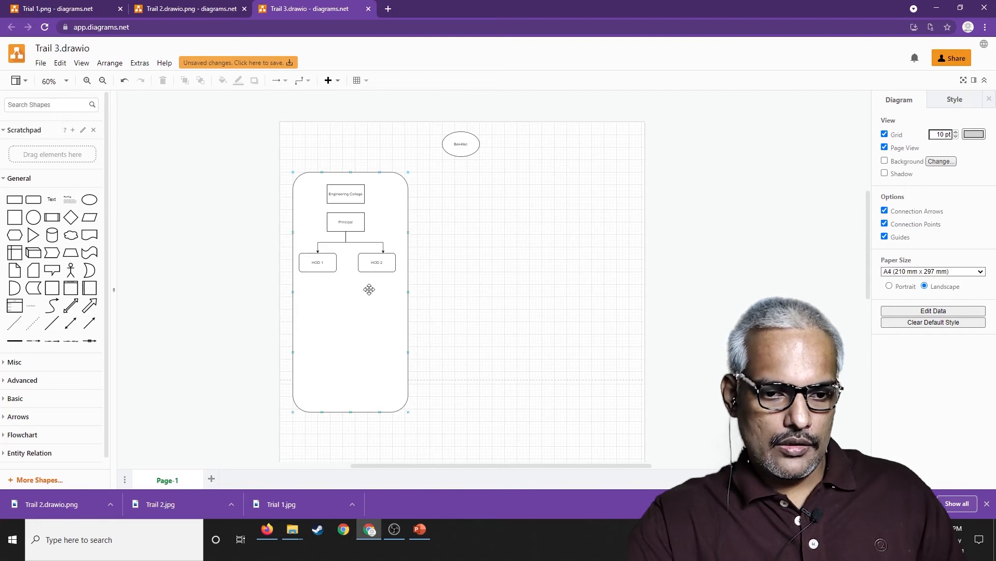
Step: Add a connected rounded rectangle below HOD 1 and label it Professors
left_click(319, 269)
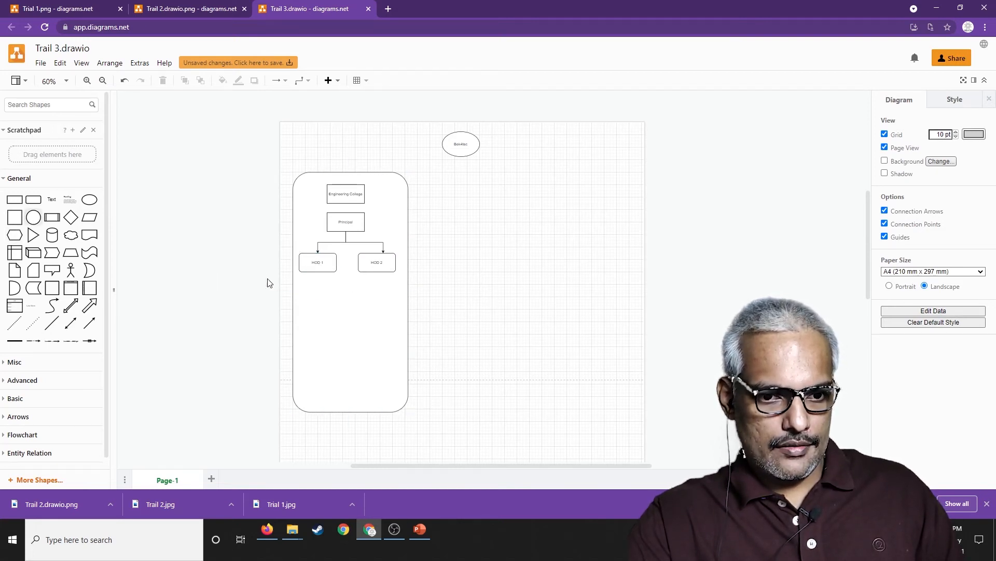
left_click(319, 264)
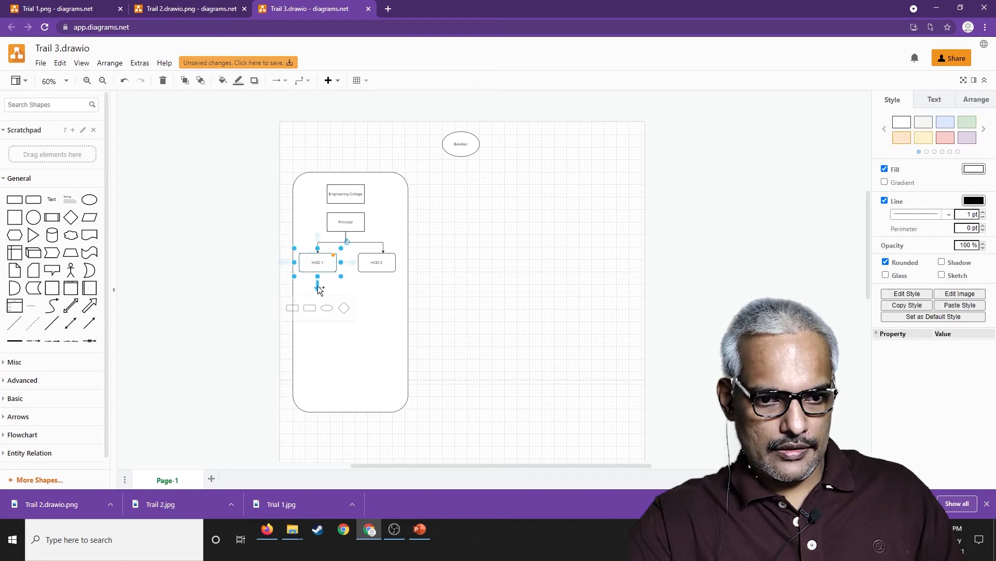
left_click(309, 308)
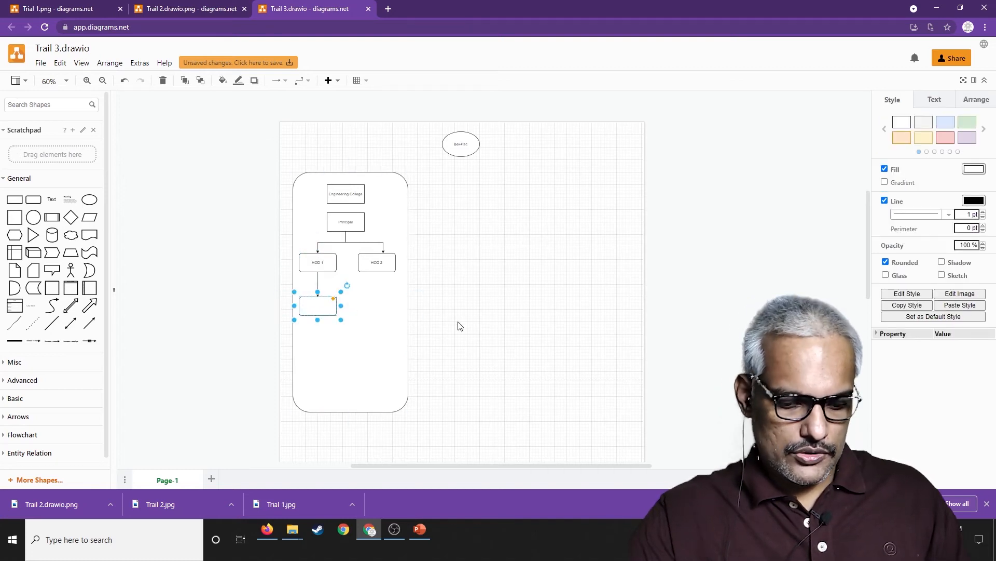
type("P")
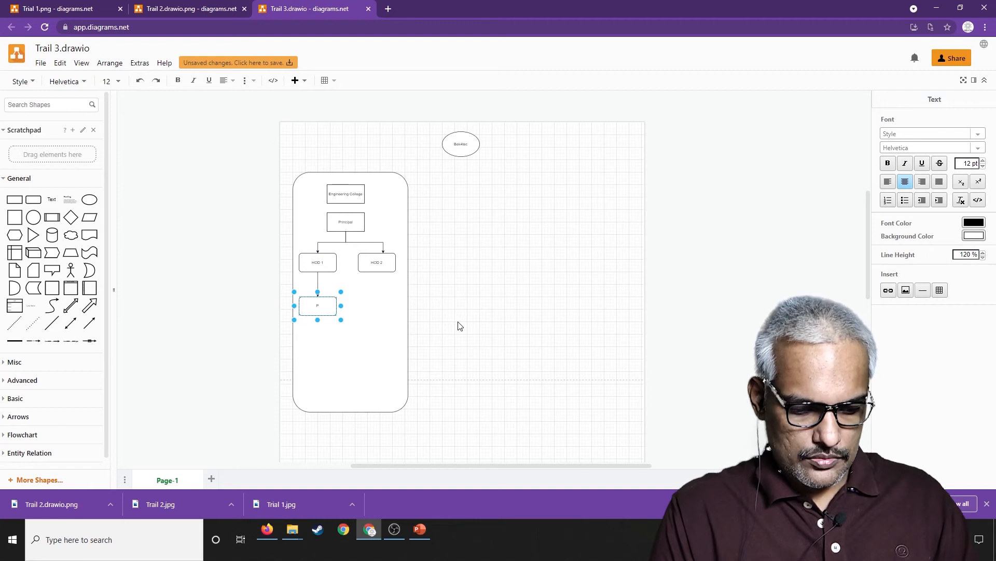
type("rofessors")
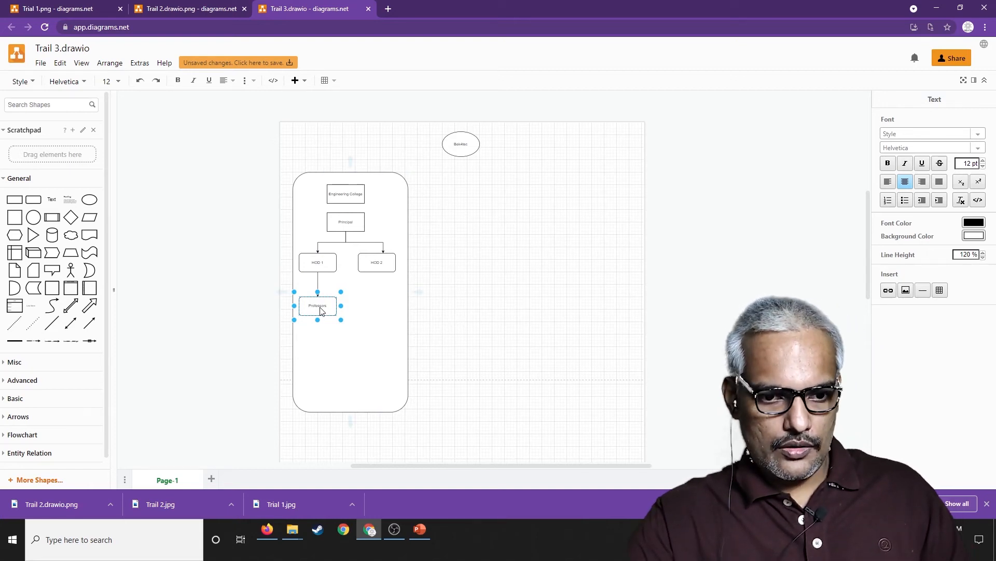
left_click(334, 346)
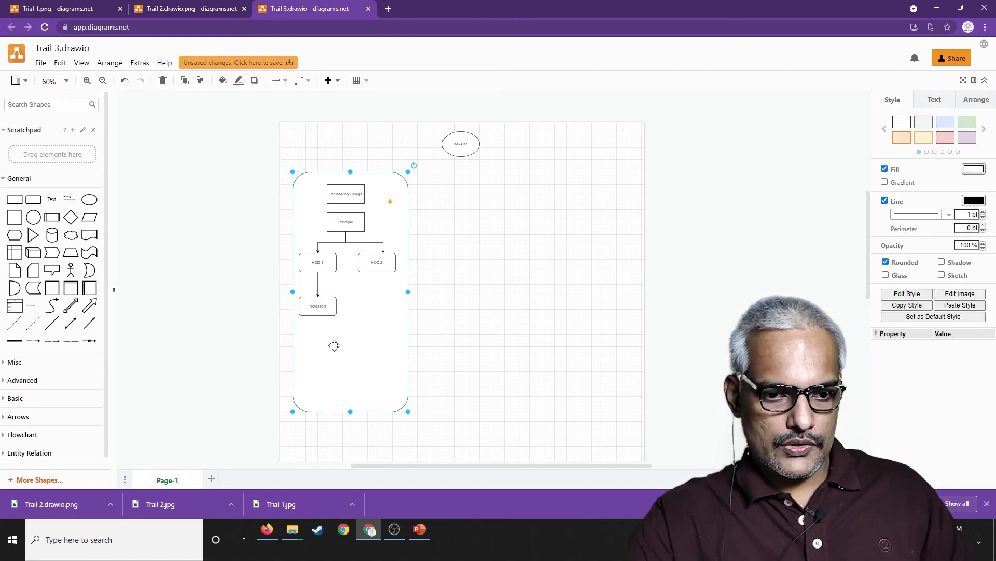
Step: Add a connected rounded rectangle below the Professors box and label it Assistant Professors
left_click(319, 315)
left_click(320, 332)
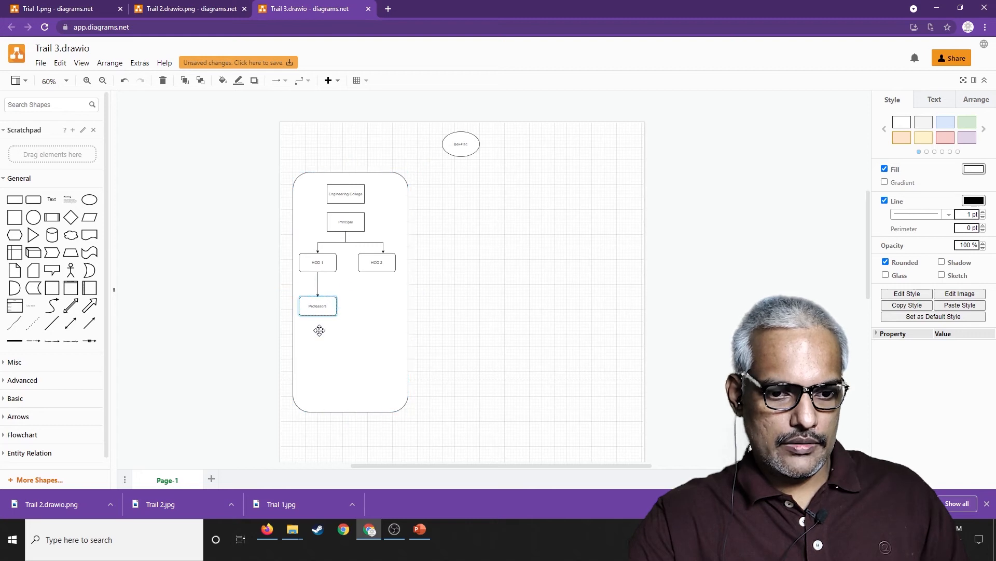
left_click(319, 331)
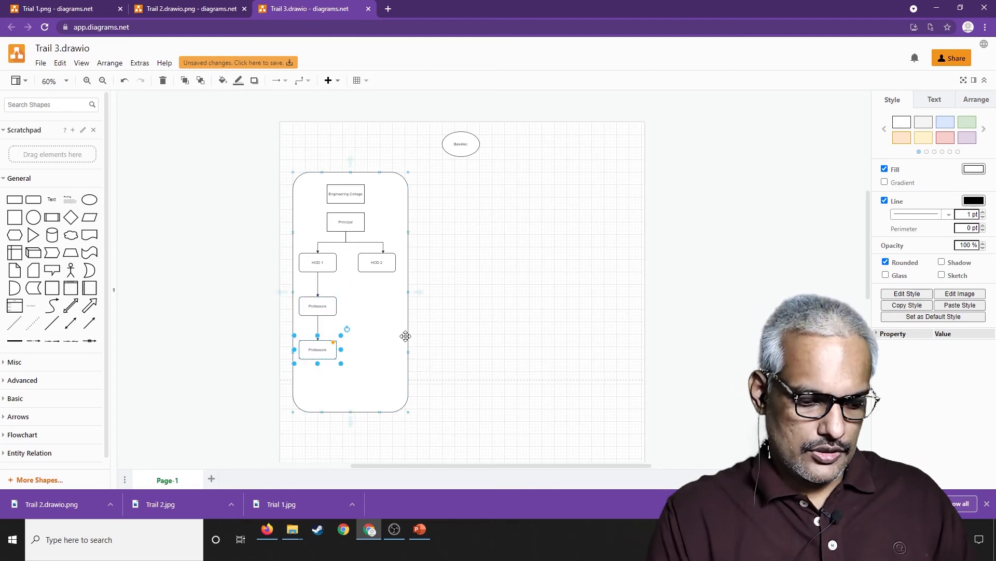
key("F2")
type("Assistant")
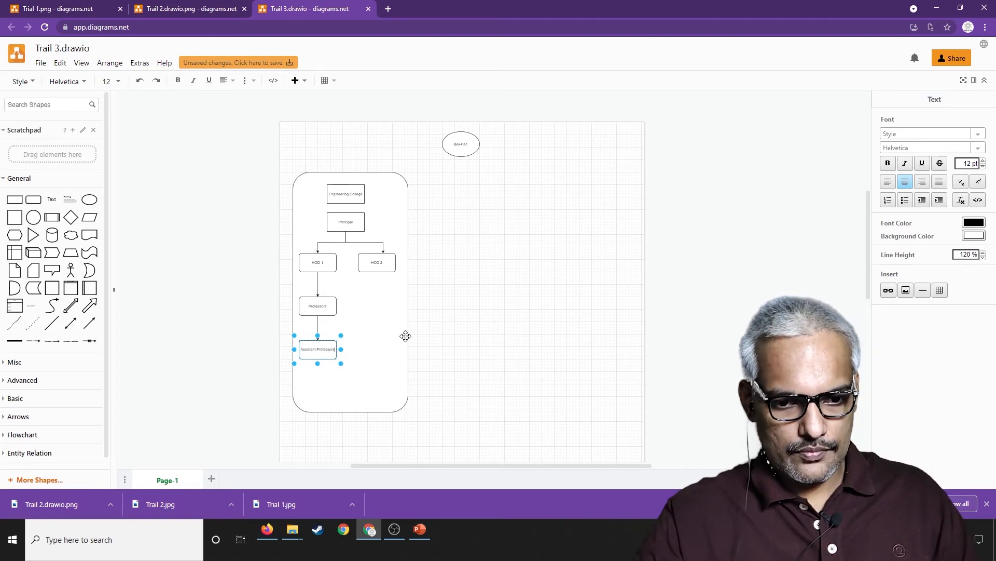
left_click(395, 358)
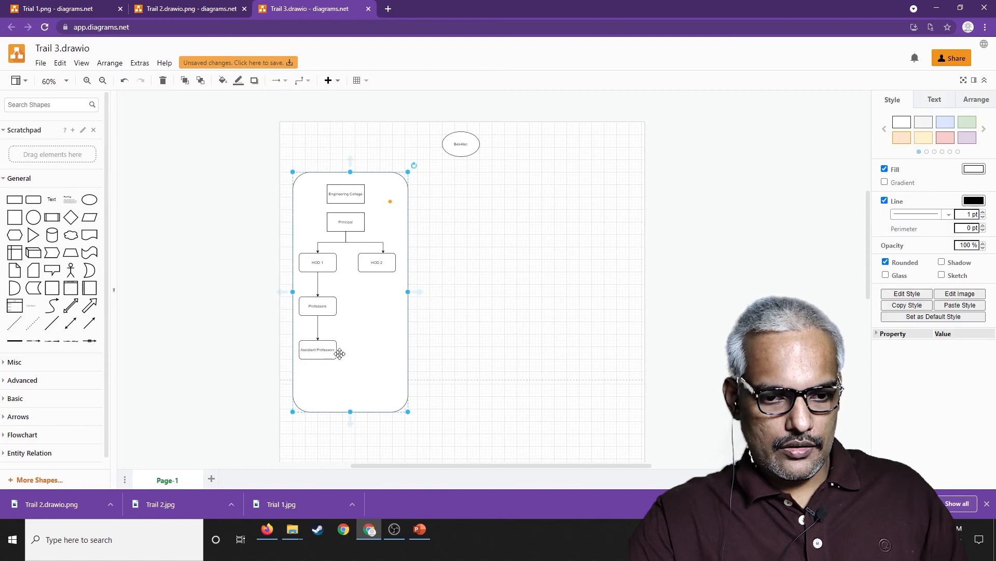
Step: Add a connected rounded rectangle below the Assistant Professors box and label it Students
left_click(327, 352)
left_click(318, 375)
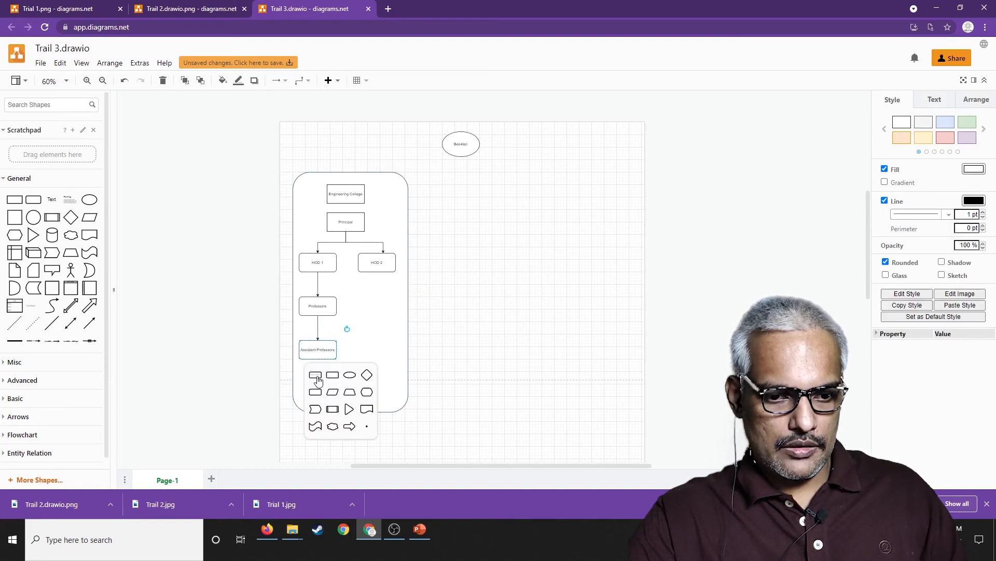
left_click(318, 380)
type("Stu")
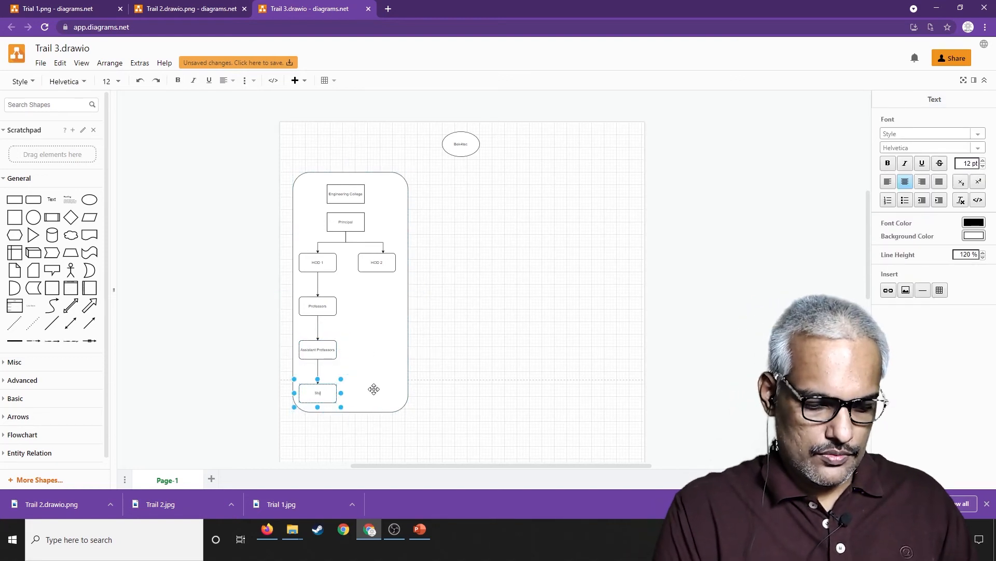
type("dents")
left_click(387, 372)
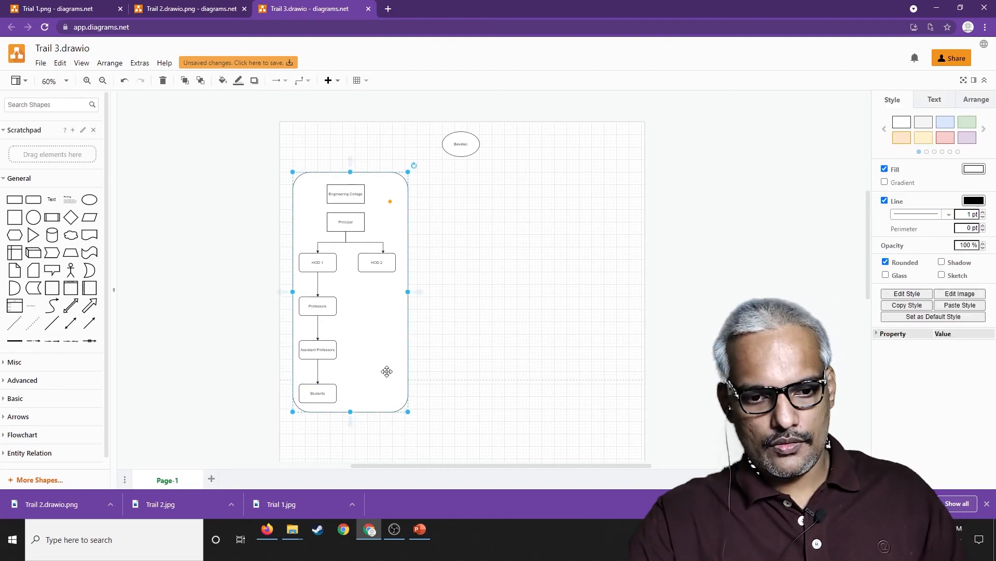
Step: Copy the Professors, Assistant Professors and Students boxes and place the copies in a column below HOD 2
left_click(330, 305)
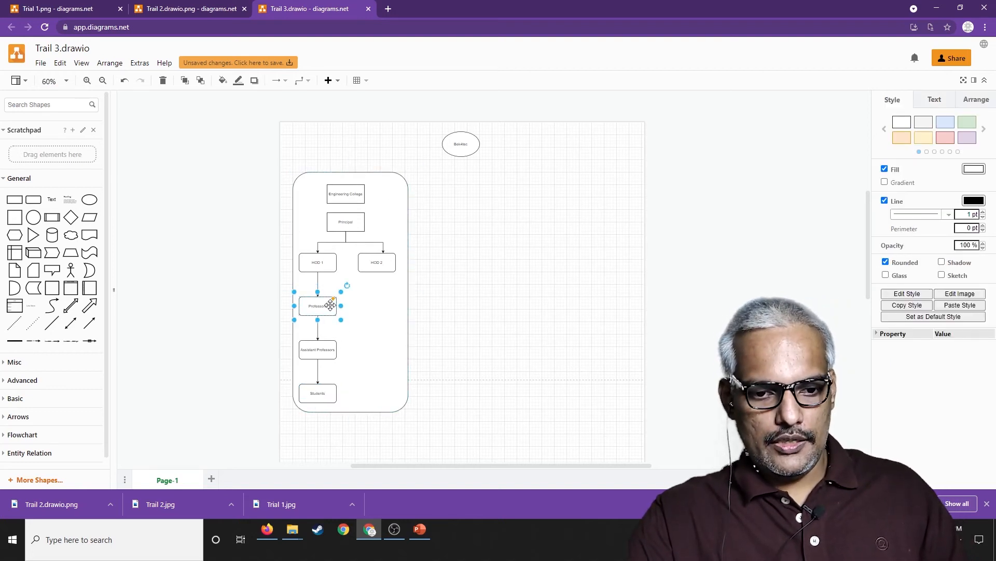
left_click(328, 349, "shift")
left_click(321, 390, "shift")
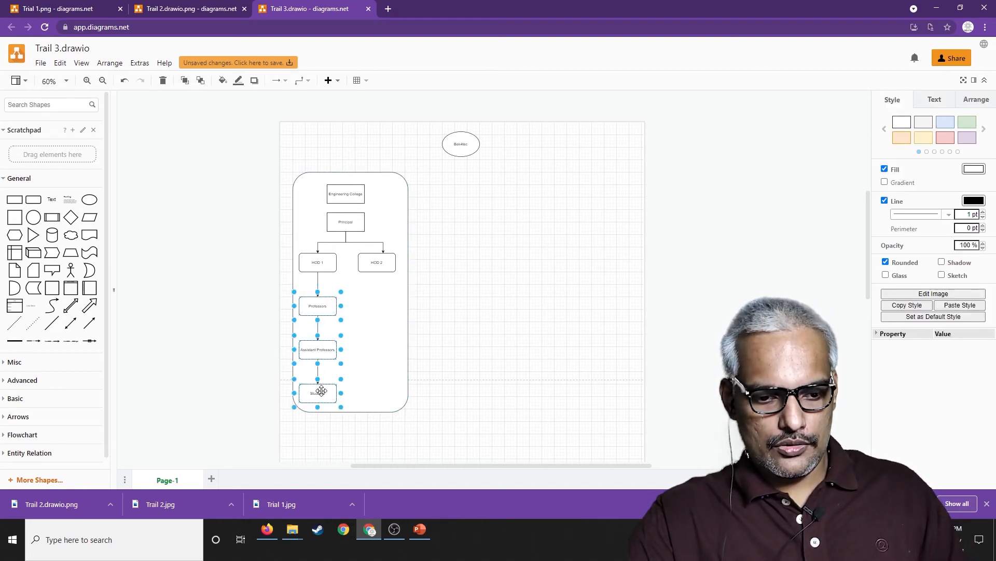
left_click_drag(328, 393, 335, 376)
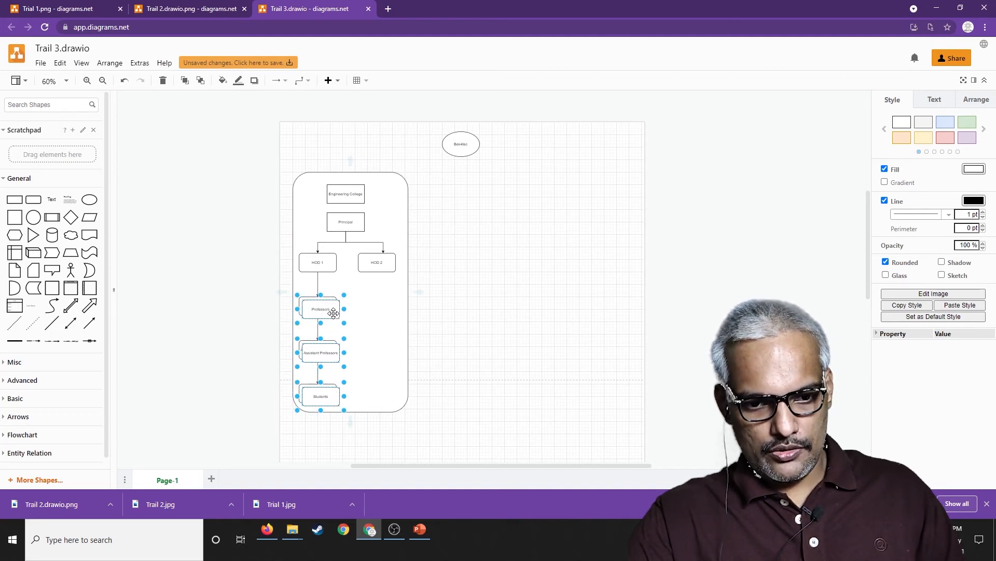
left_click_drag(333, 312, 389, 306)
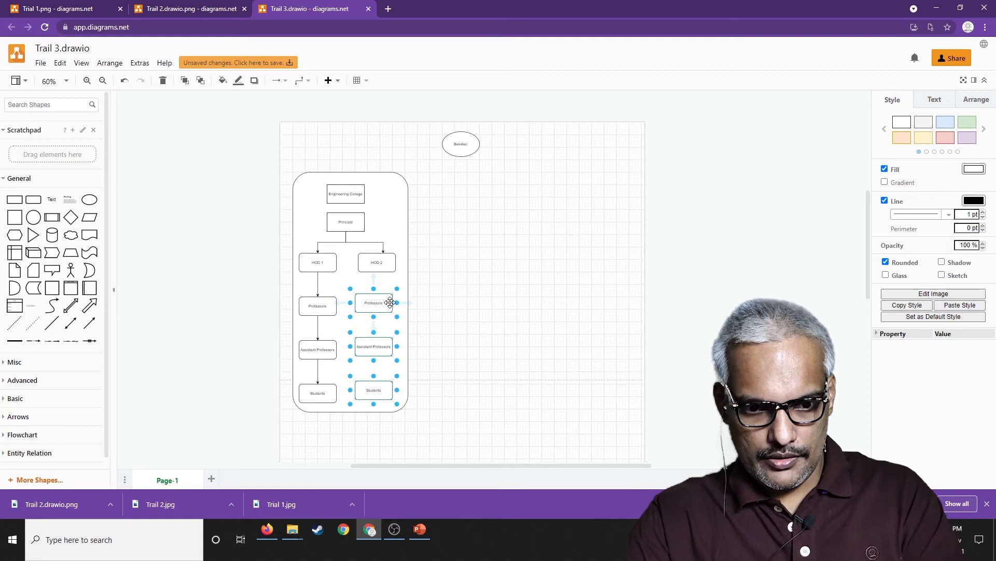
Step: Connect HOD 2 to its Professors box, Professors to Assistant Professors, and Assistant Professors to Students with arrows
left_click(390, 270)
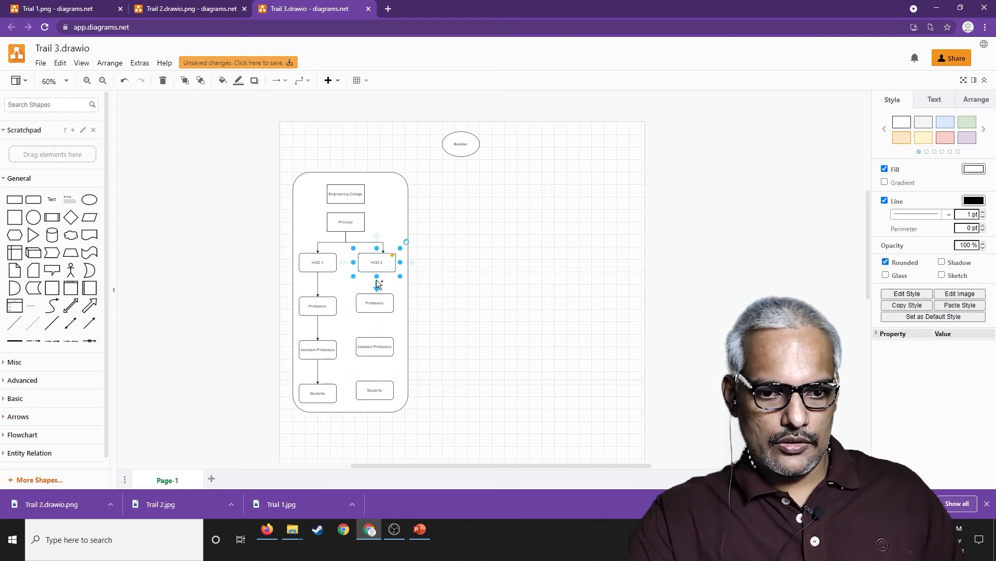
left_click_drag(378, 284, 378, 301)
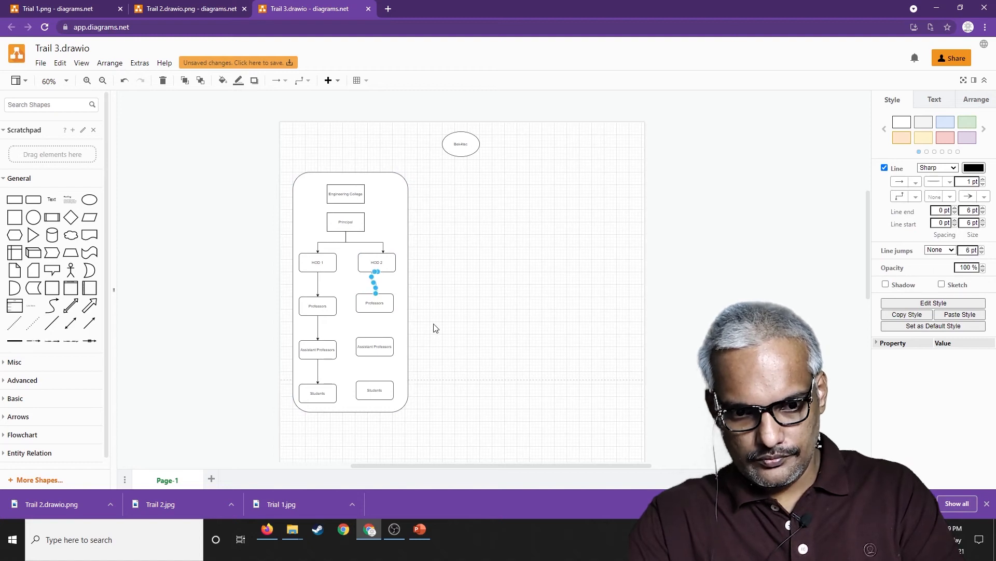
left_click(388, 316)
left_click(372, 300)
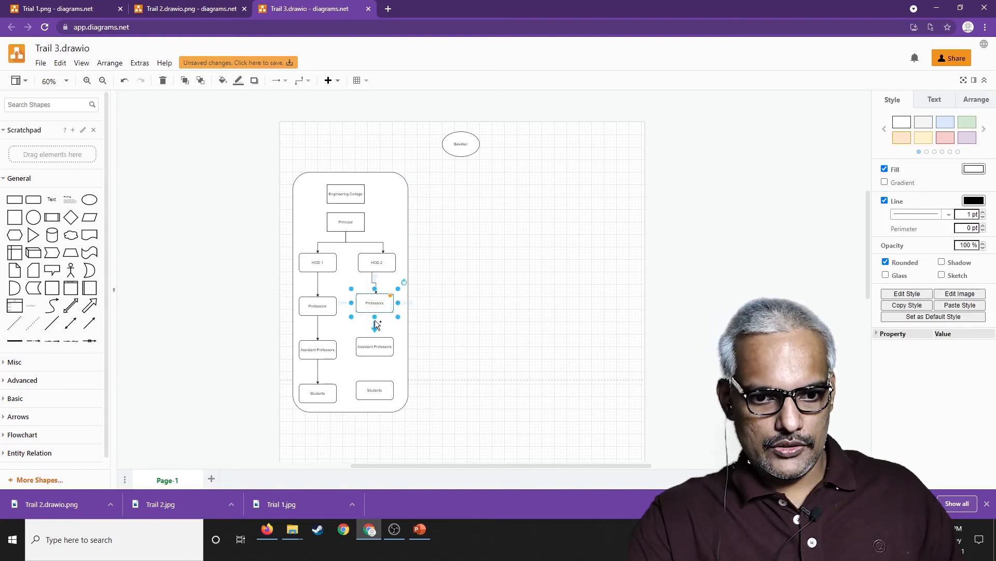
left_click_drag(375, 320, 375, 346)
left_click(375, 347)
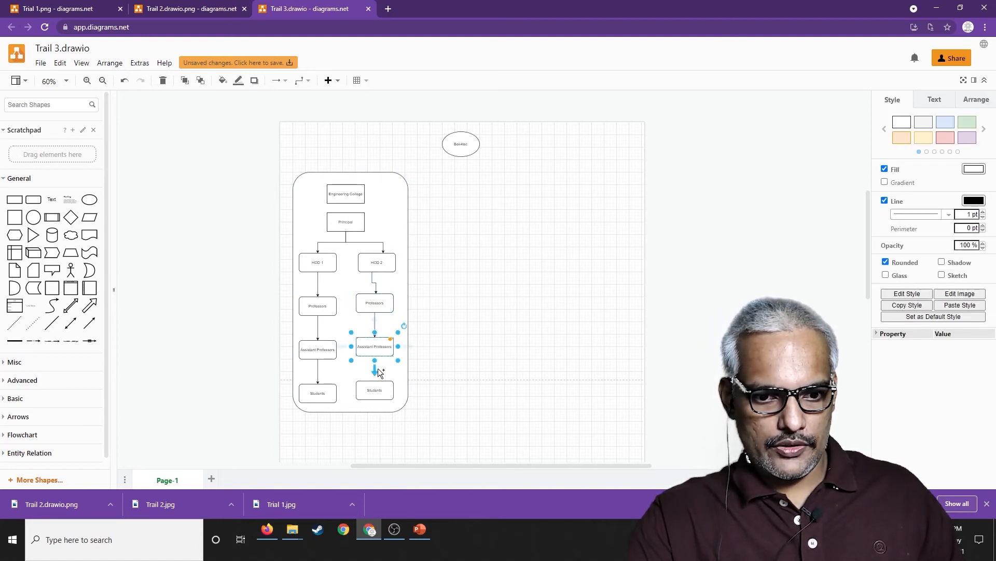
left_click_drag(377, 369, 375, 387)
left_click(473, 374)
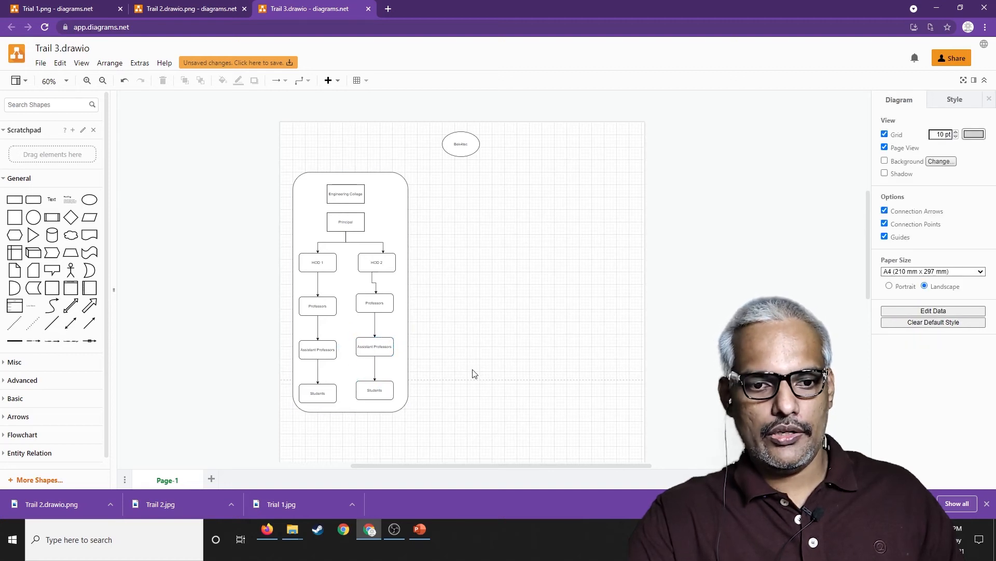
Step: Duplicate the whole Engineering College container with its contents and place the copy beside it, to the right of the original
left_click(382, 177)
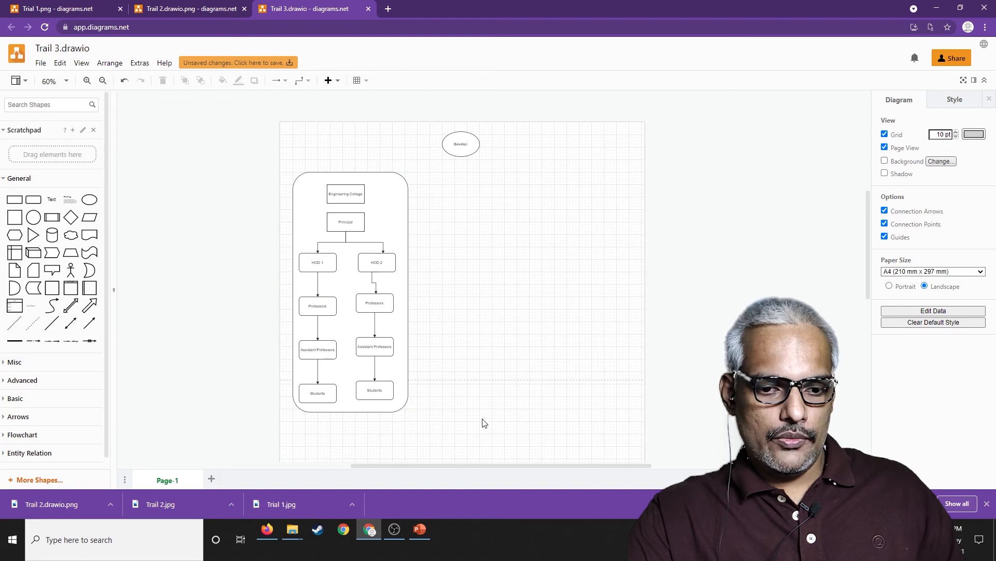
left_click_drag(465, 419, 285, 144)
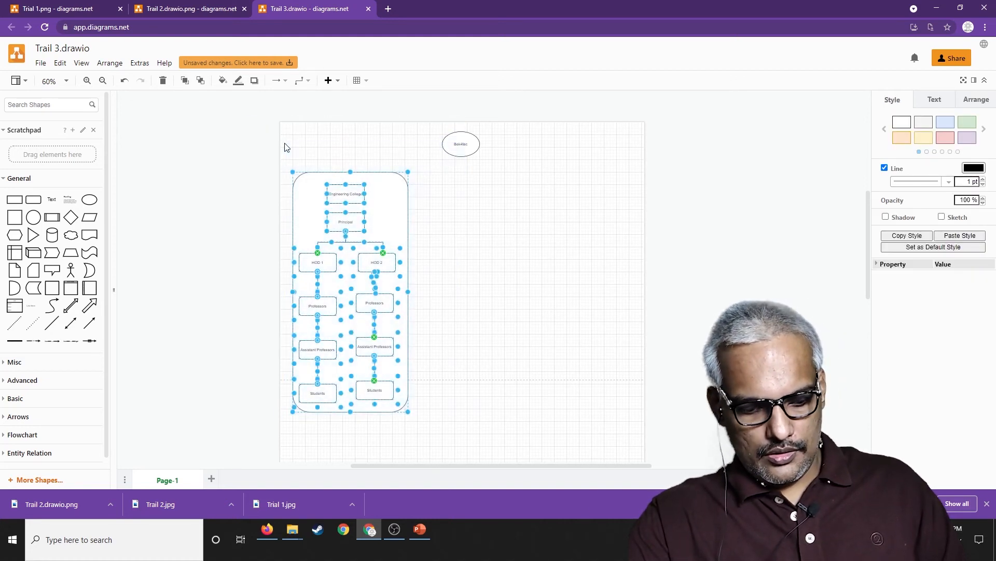
left_click_drag(374, 183, 514, 191)
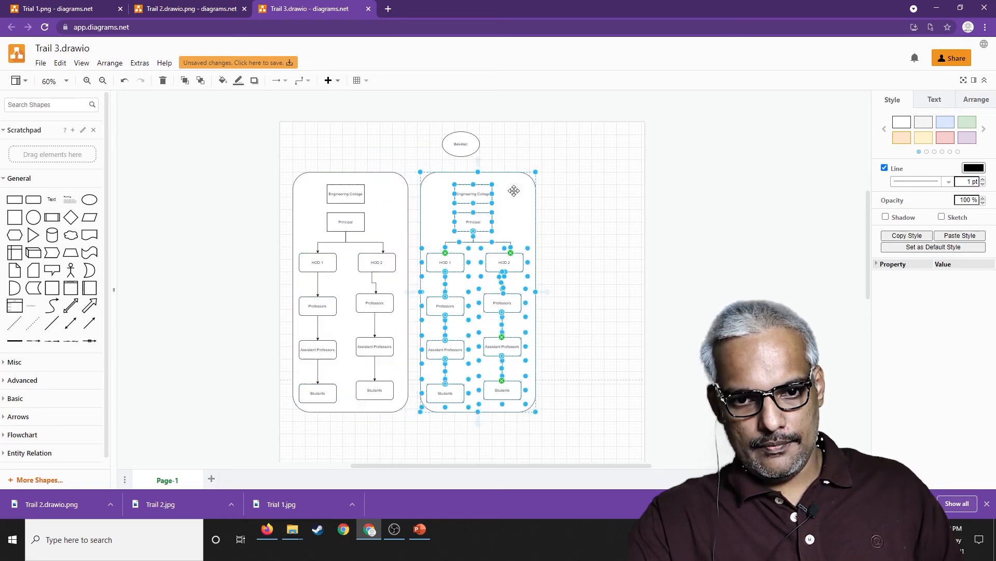
left_click(595, 238)
Step: Change the heading of the second container to Arts College
double_click(471, 193)
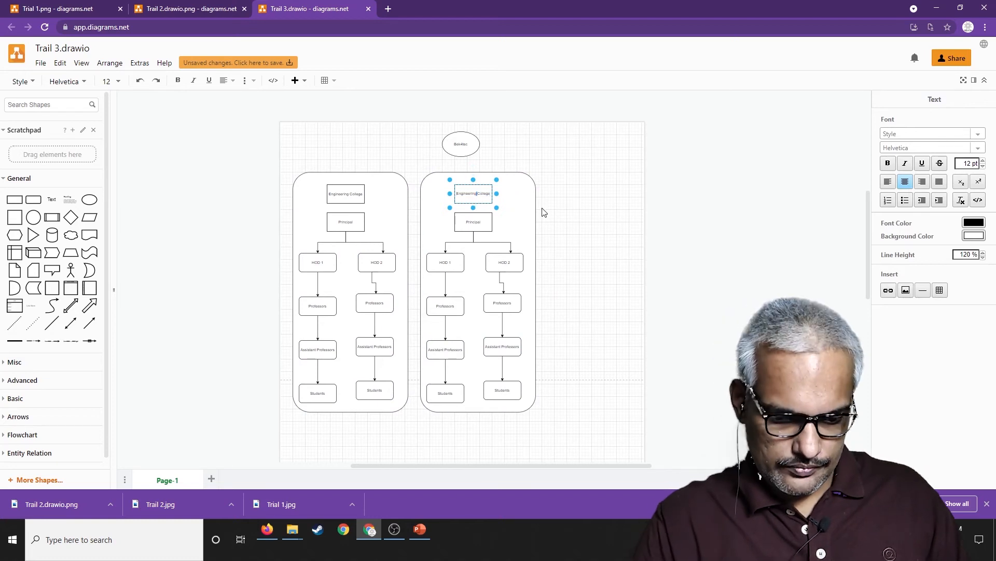
key("BackSpace")
key("BackSpace")
key("BackSpace")
key("BackSpace")
key("BackSpace")
key("BackSpace")
key("BackSpace")
key("BackSpace")
key("BackSpace")
key("BackSpace")
type("A")
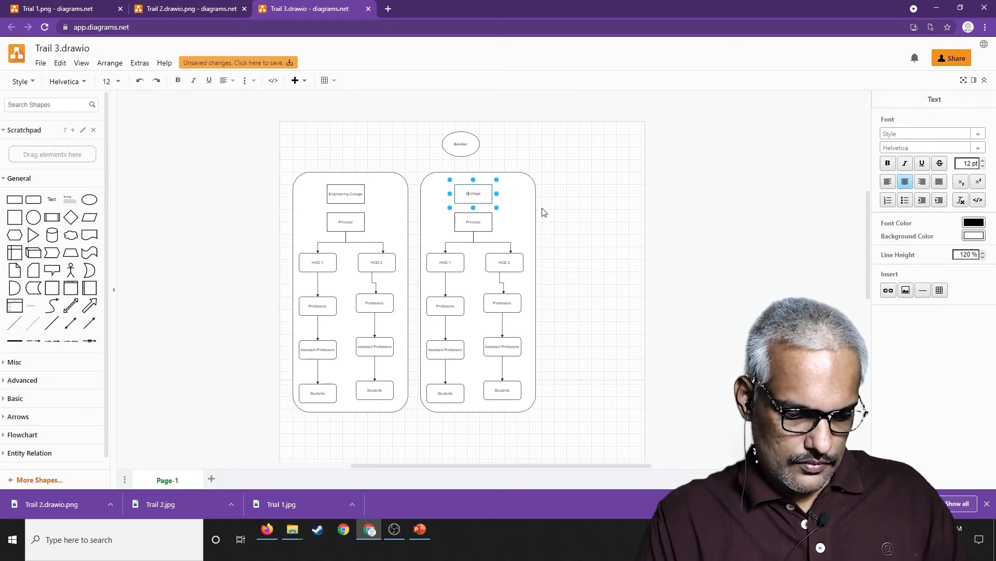
type("rts")
key("Escape")
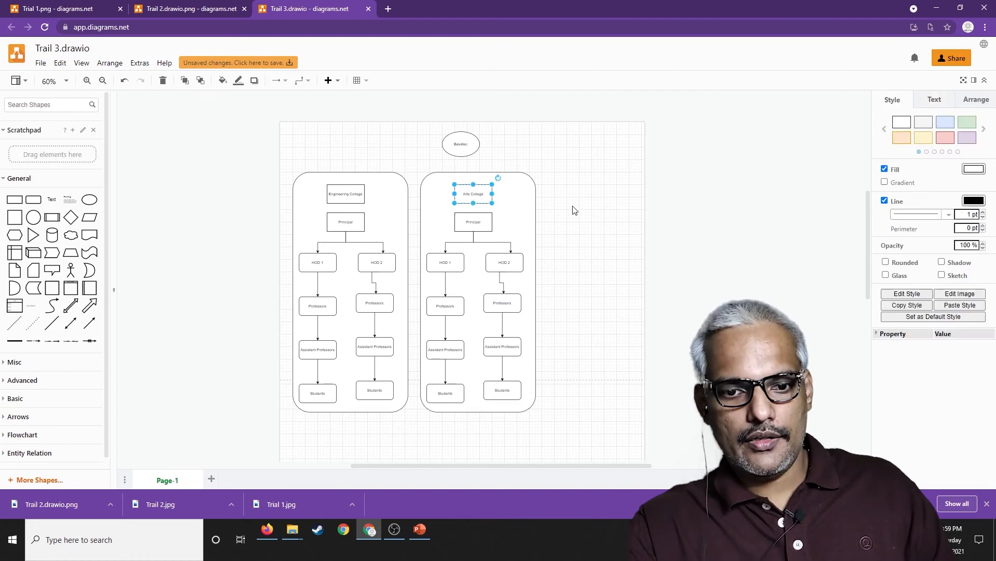
Step: Paste another copy of the Engineering College container and place it to the right of the Arts College container
left_click(575, 210)
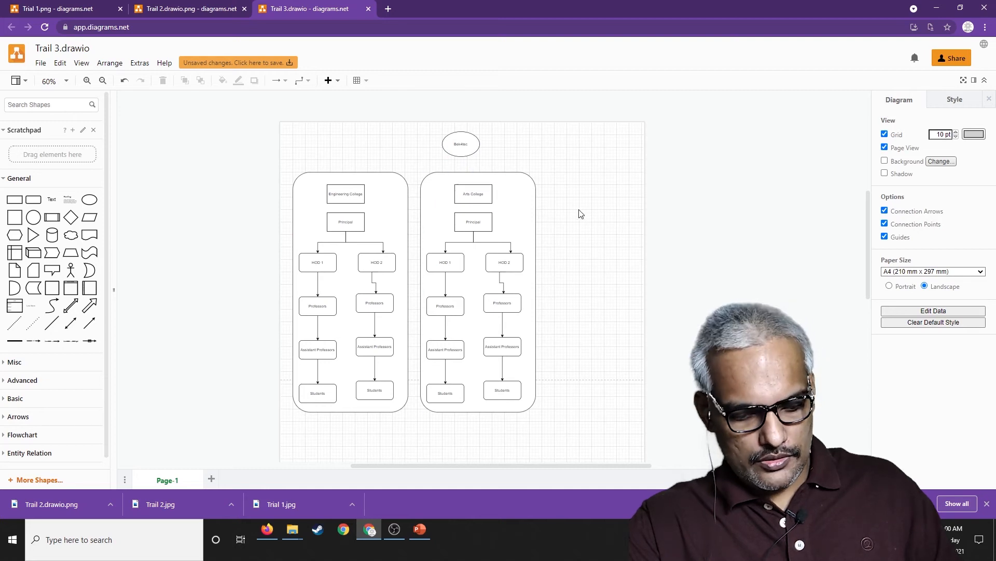
key("ctrl+v")
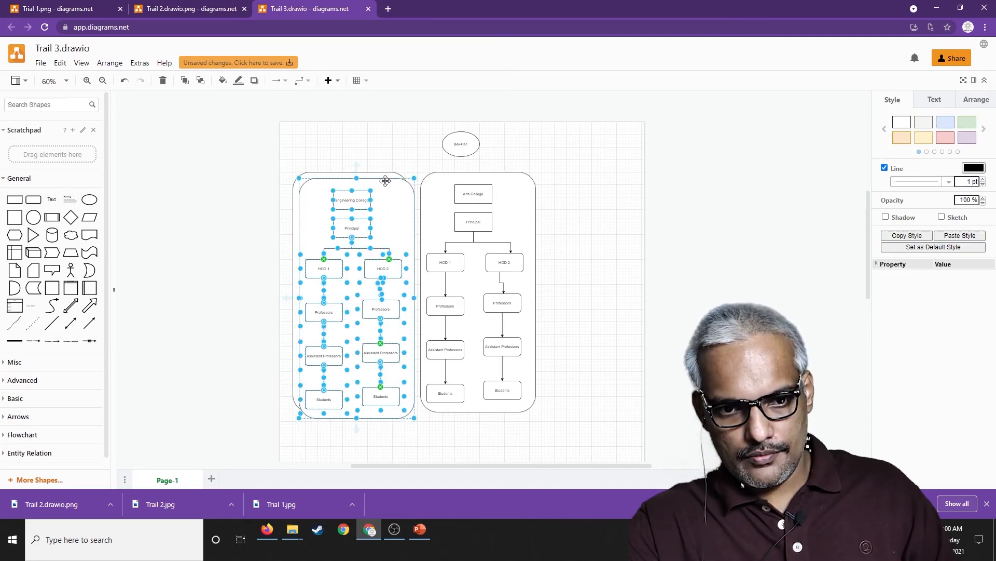
left_click_drag(385, 180, 627, 173)
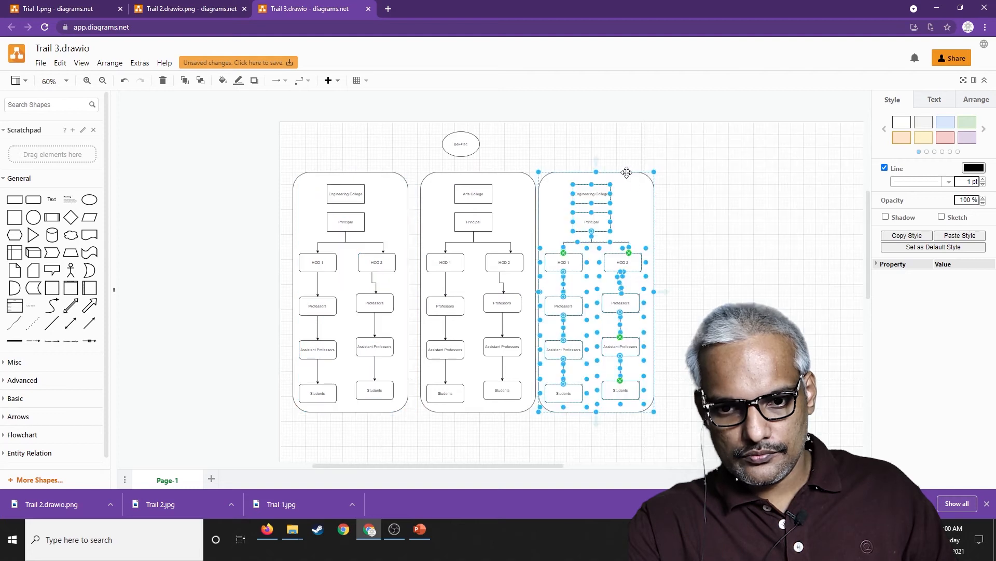
Step: Change the heading of the third container to Finishing School College
double_click(584, 195)
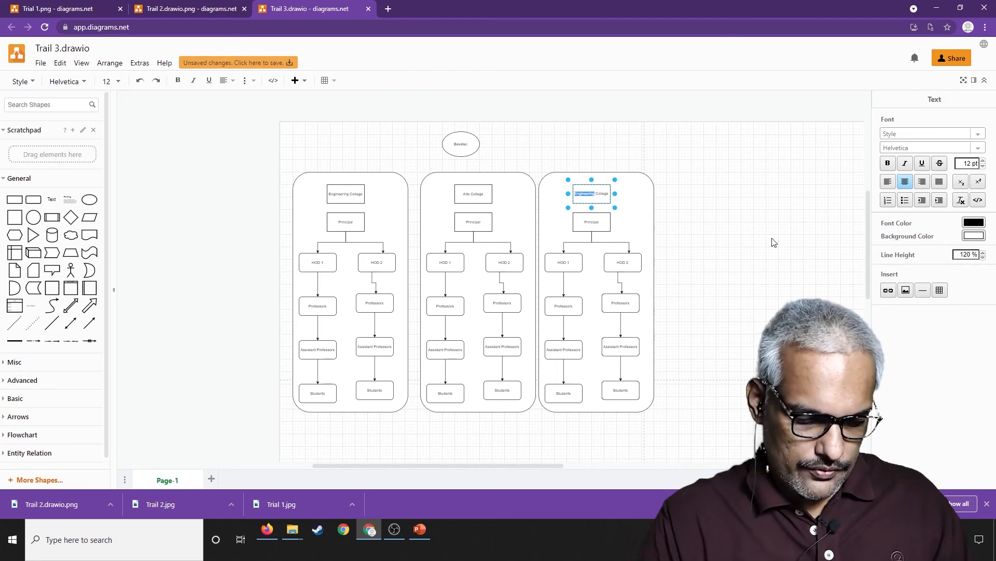
type("F")
type("inishing")
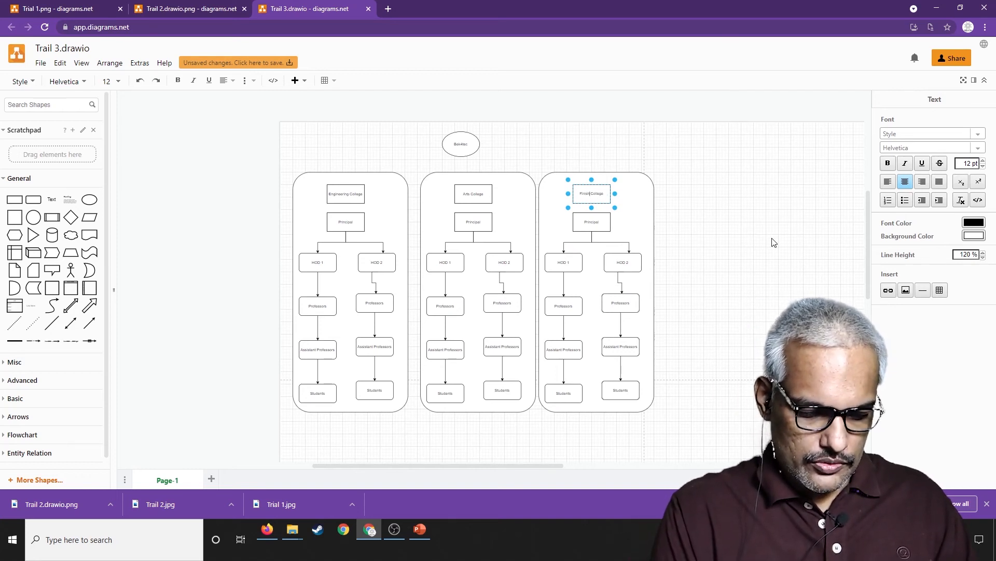
type(" School")
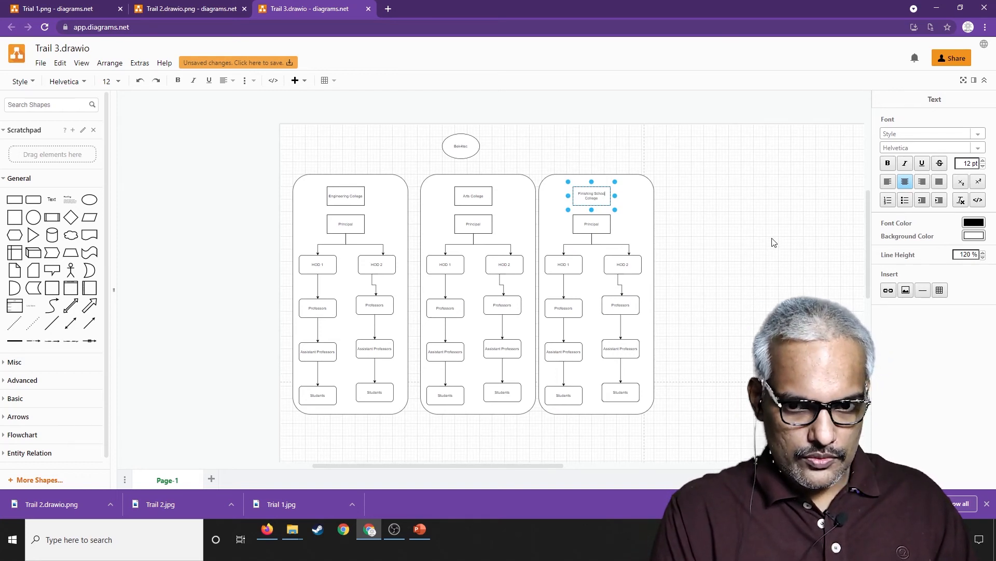
left_click(795, 285)
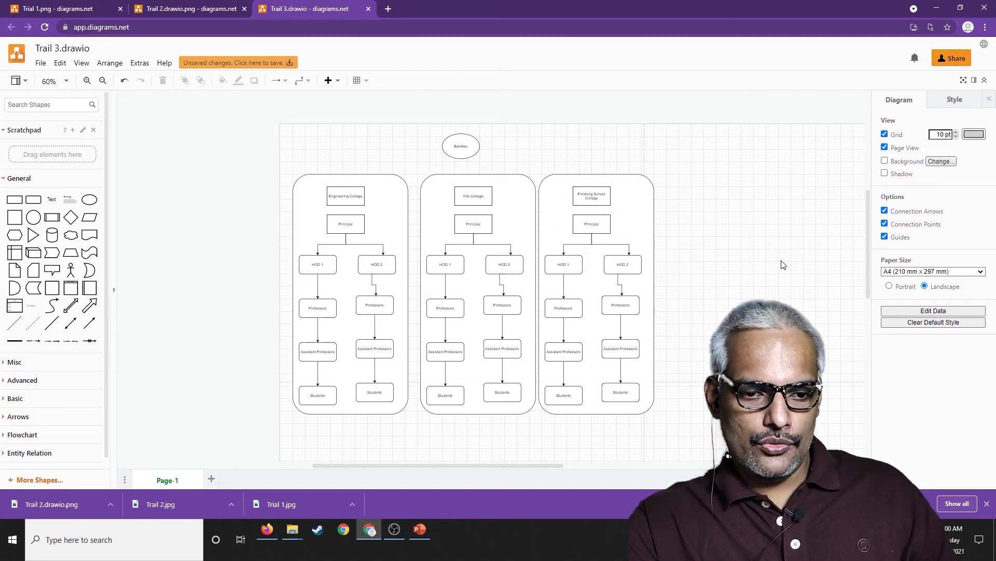
left_click(404, 270)
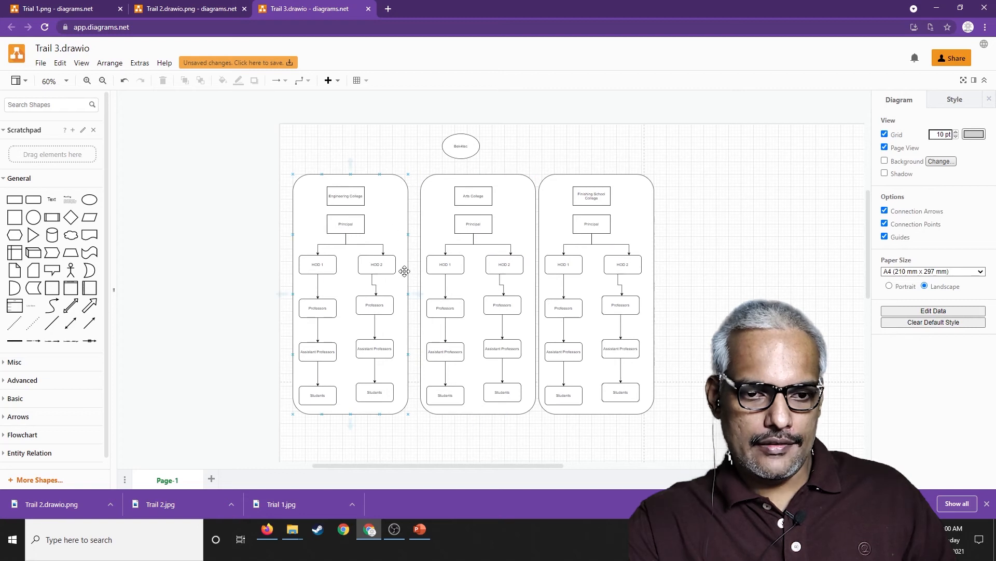
left_click(344, 196)
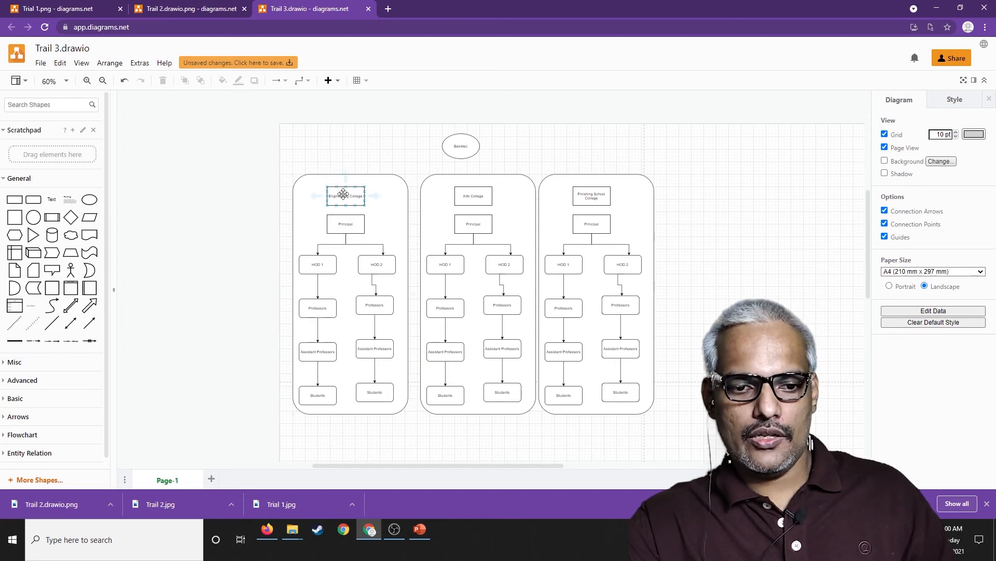
left_click(295, 139)
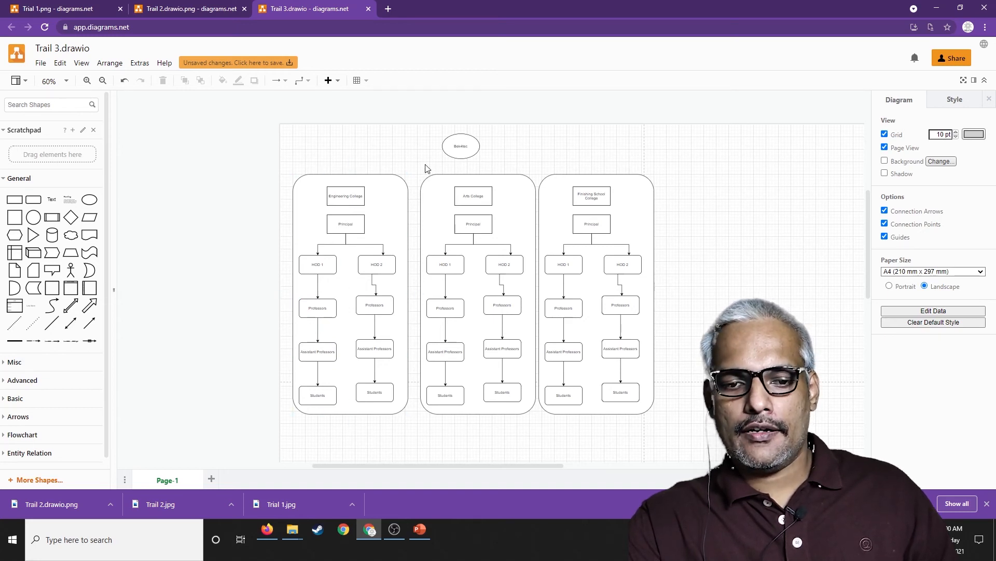
left_click(484, 201)
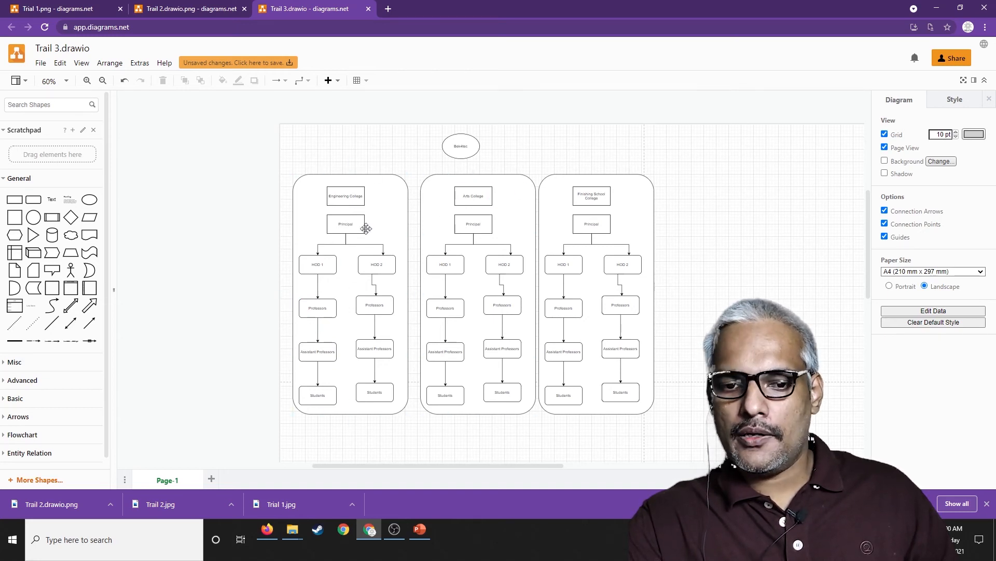
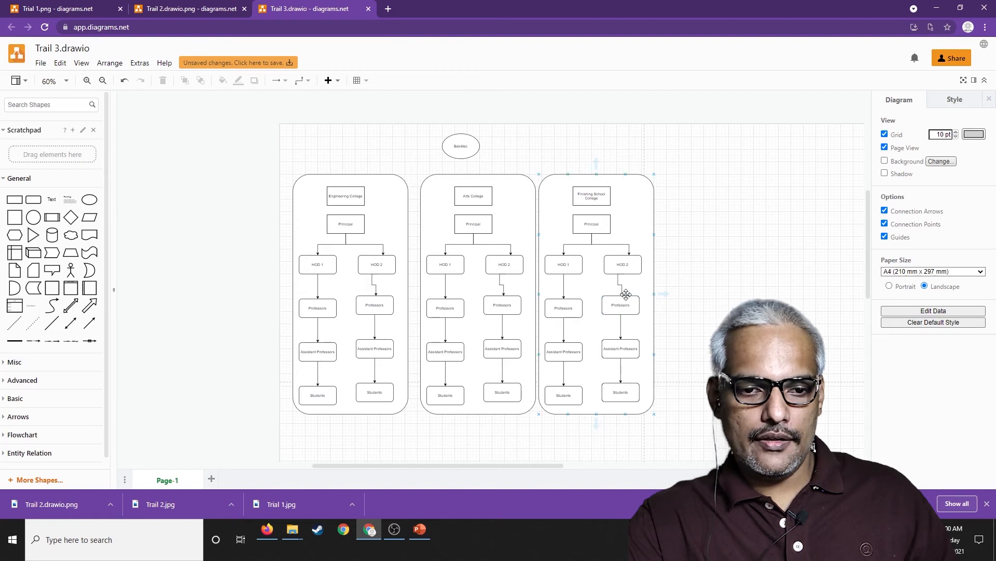
Step: Apply the dark green colour style to the heading and all the hierarchy boxes in the Engineering College container
left_click(350, 197)
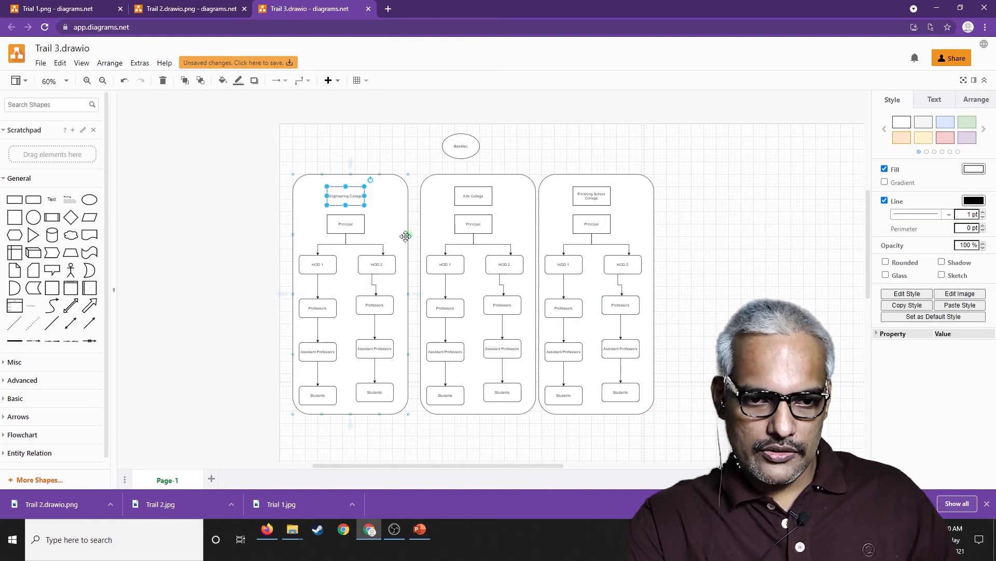
left_click(352, 223, "shift")
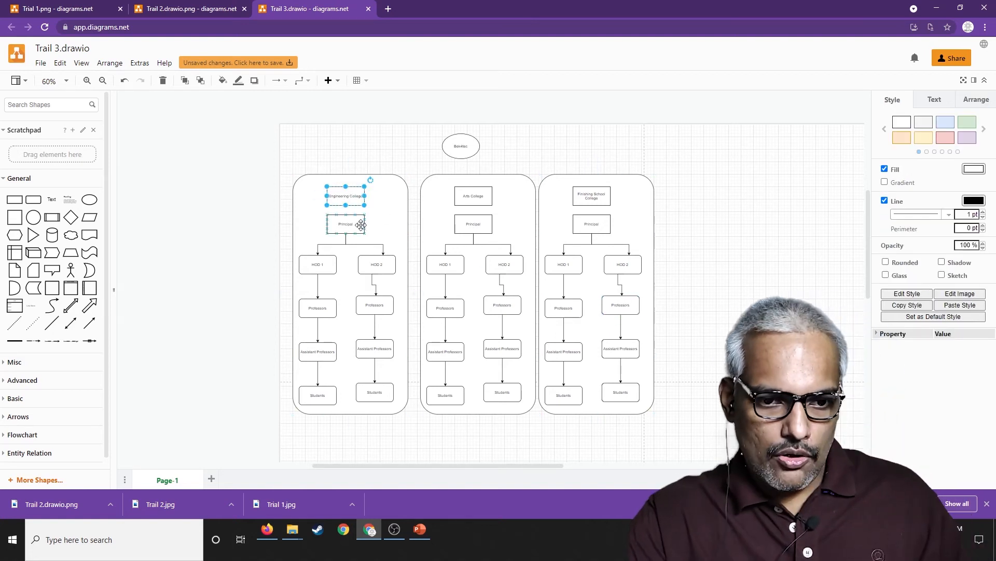
left_click(325, 260, "shift")
left_click(377, 267, "shift")
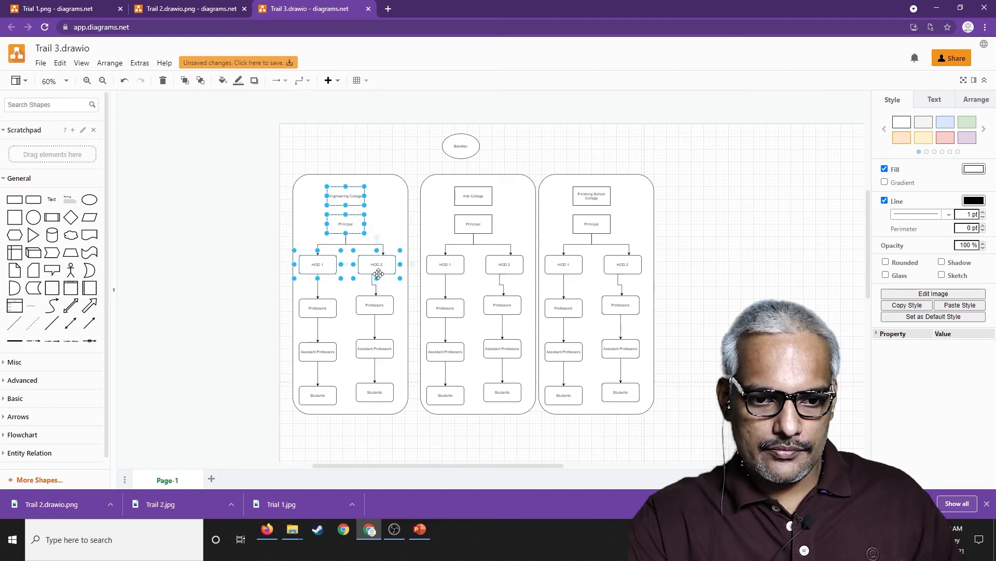
left_click(375, 300, "shift")
left_click(311, 300, "shift")
left_click(318, 349, "shift")
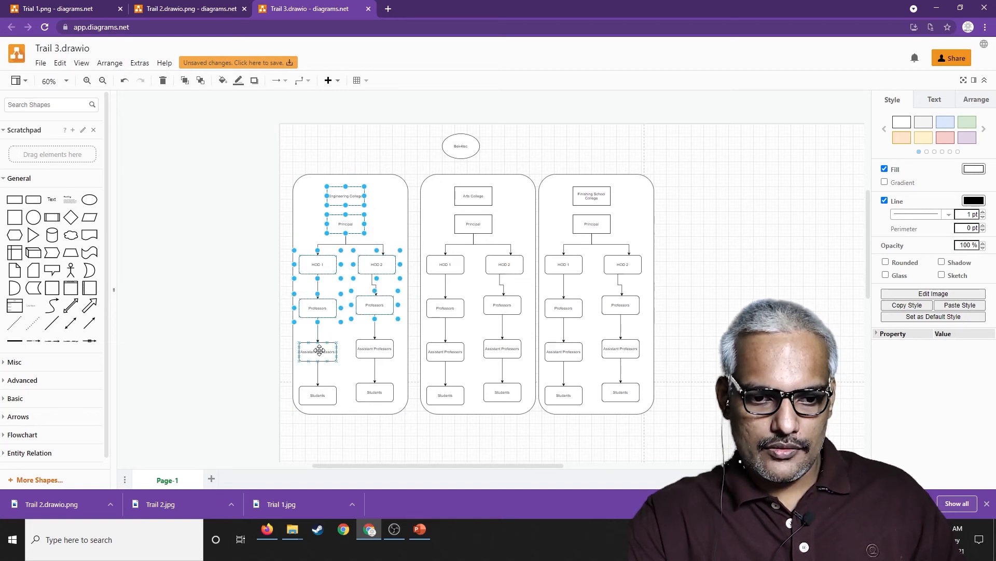
left_click(379, 348, "shift")
left_click(377, 383, "shift")
left_click(318, 393, "shift")
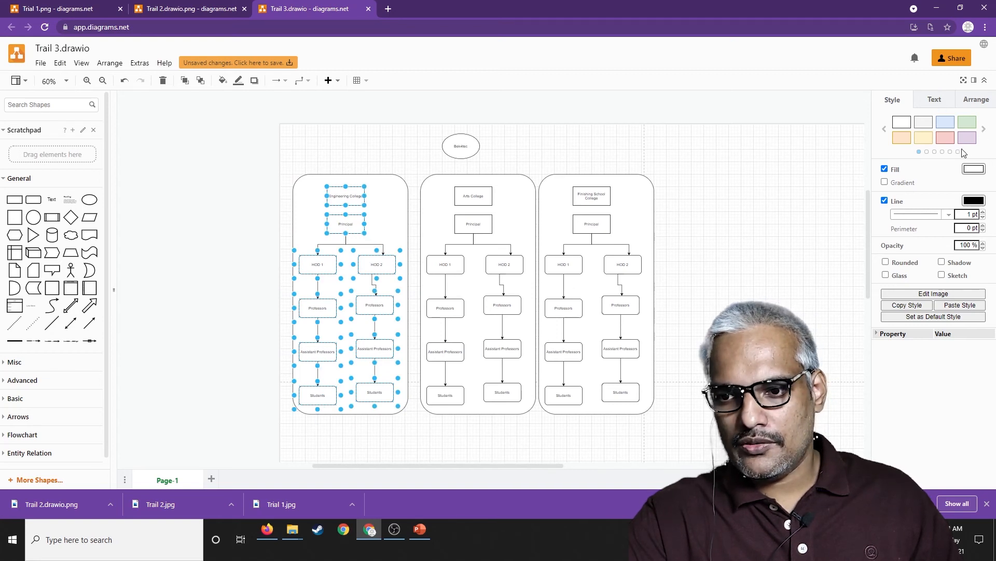
left_click(984, 130)
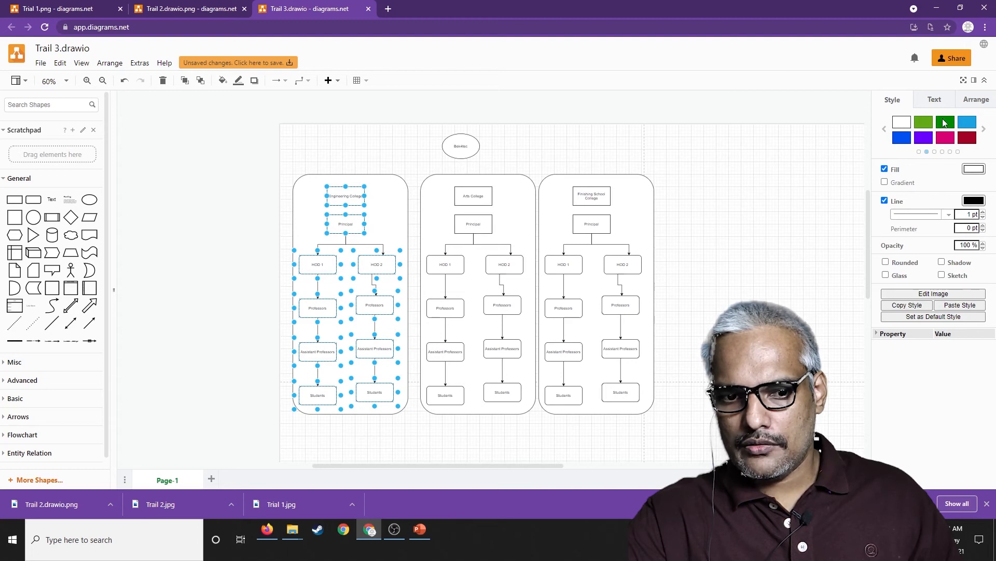
left_click(945, 123)
left_click(767, 201)
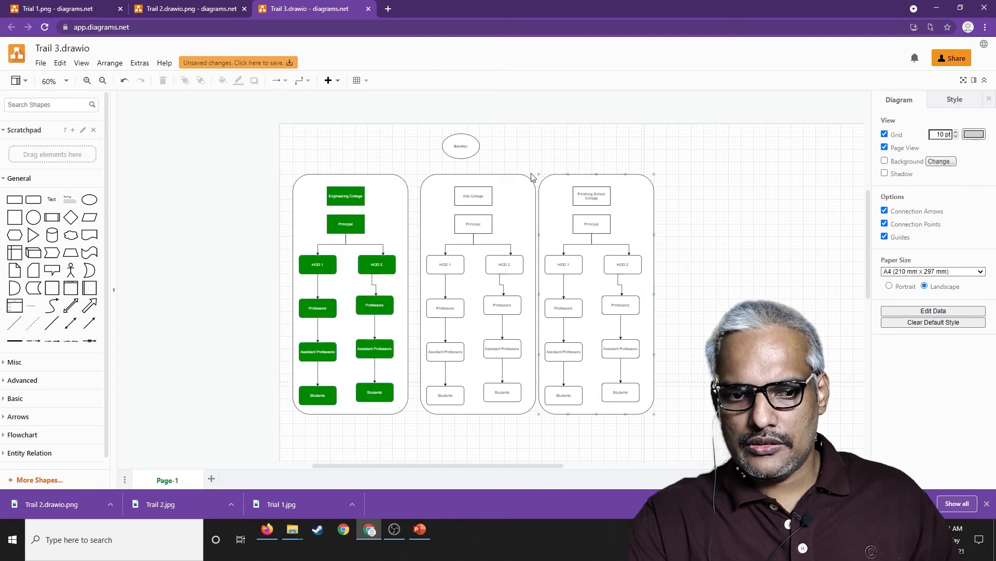
left_click(469, 196)
left_click(473, 226, "shift")
left_click(446, 264, "shift")
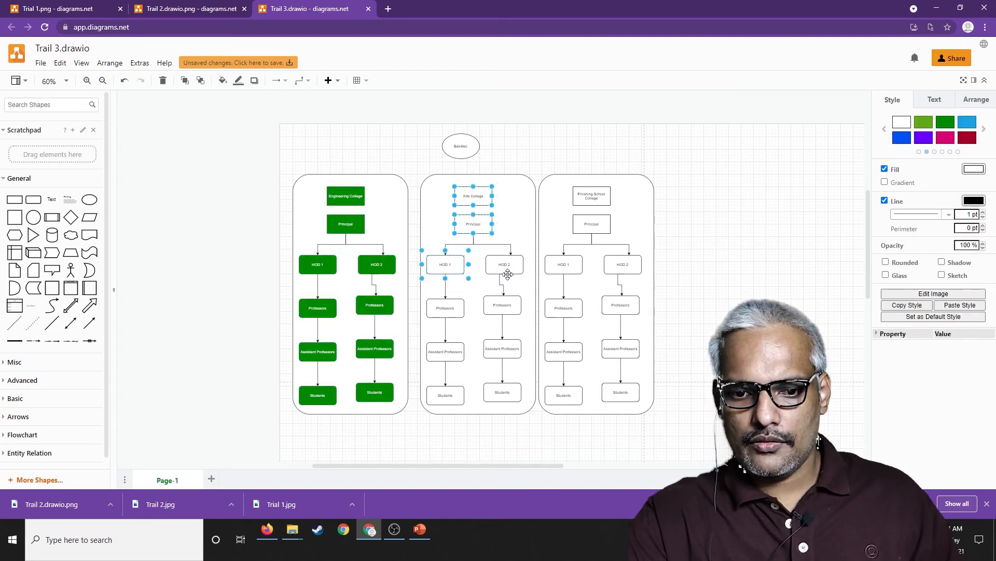
left_click(507, 271, "shift")
left_click(714, 266)
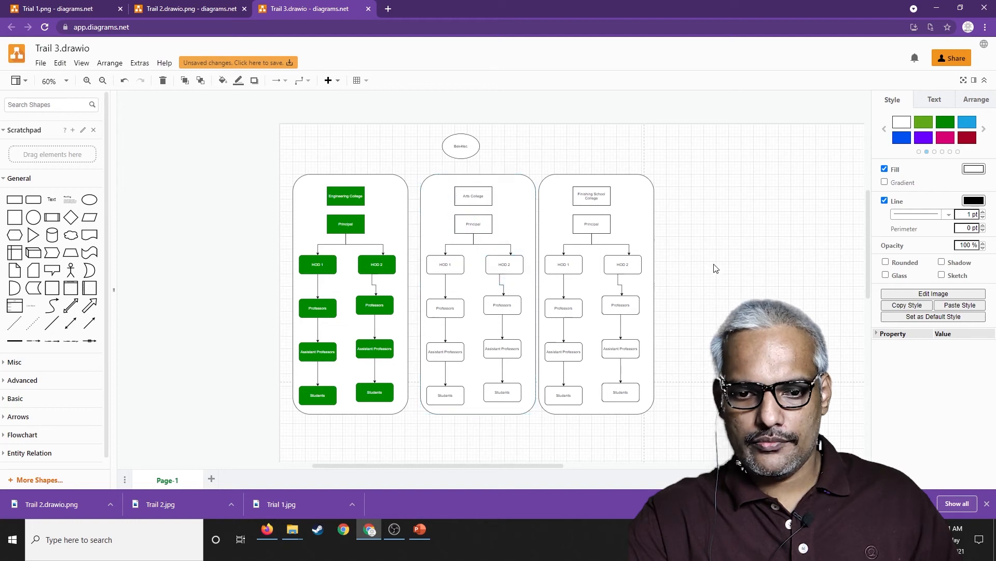
Step: Apply the blue colour style to the heading and all the hierarchy boxes in the Arts College container
left_click(474, 195)
left_click(472, 224, "shift")
left_click(446, 263, "shift")
left_click(504, 265, "shift")
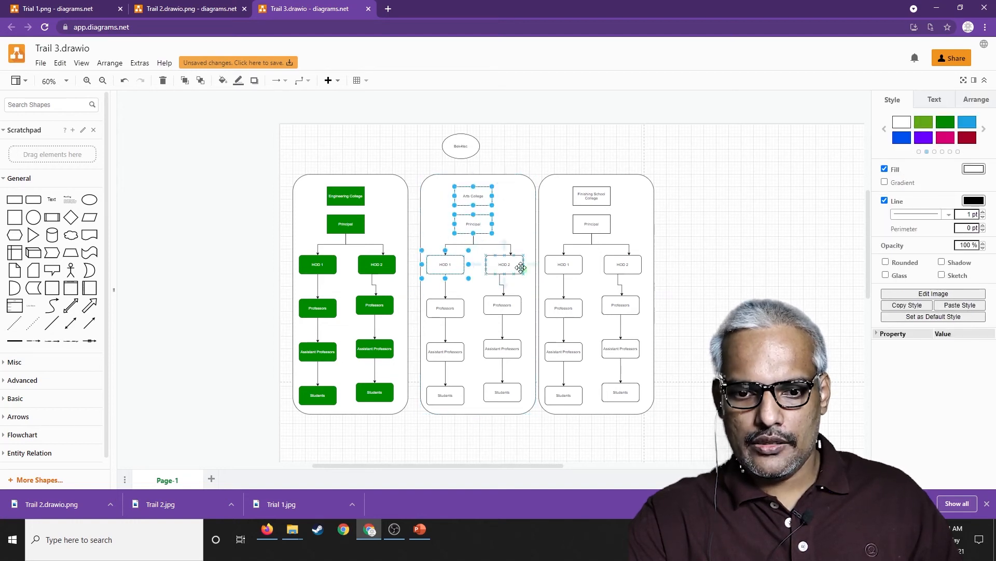
left_click(502, 300, "shift")
left_click(445, 308, "shift")
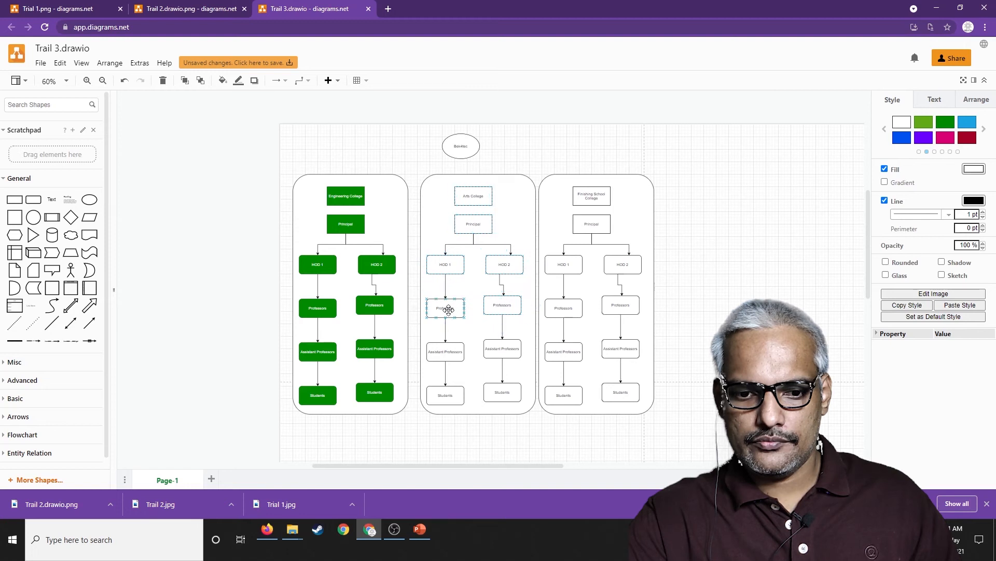
left_click(445, 351, "shift")
left_click(510, 356, "shift")
left_click(502, 389, "shift")
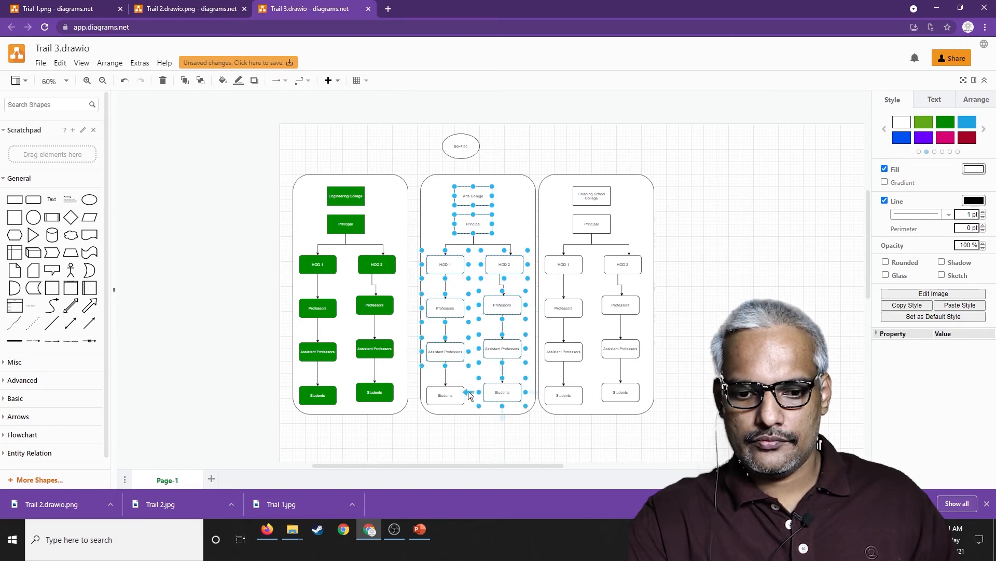
left_click(462, 394, "shift")
left_click(904, 139)
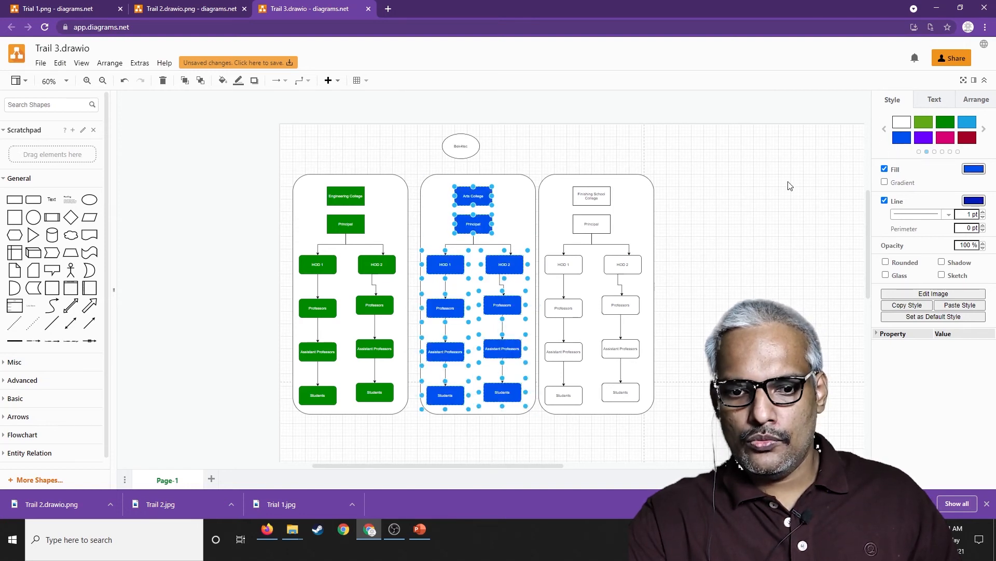
left_click(589, 194)
left_click(590, 223, "shift")
left_click(569, 264, "shift")
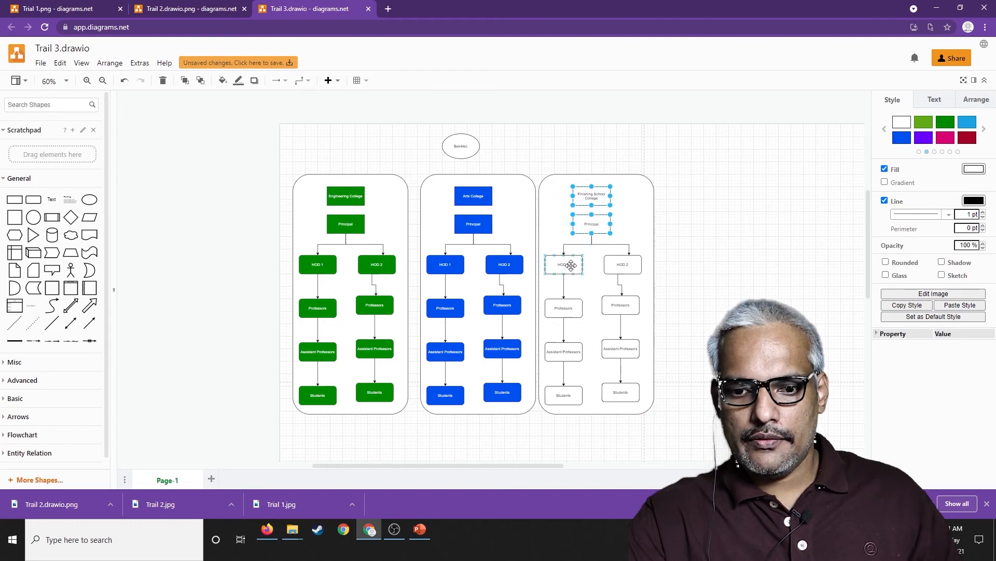
left_click(620, 264, "shift")
left_click(621, 310, "shift")
left_click(566, 308, "shift")
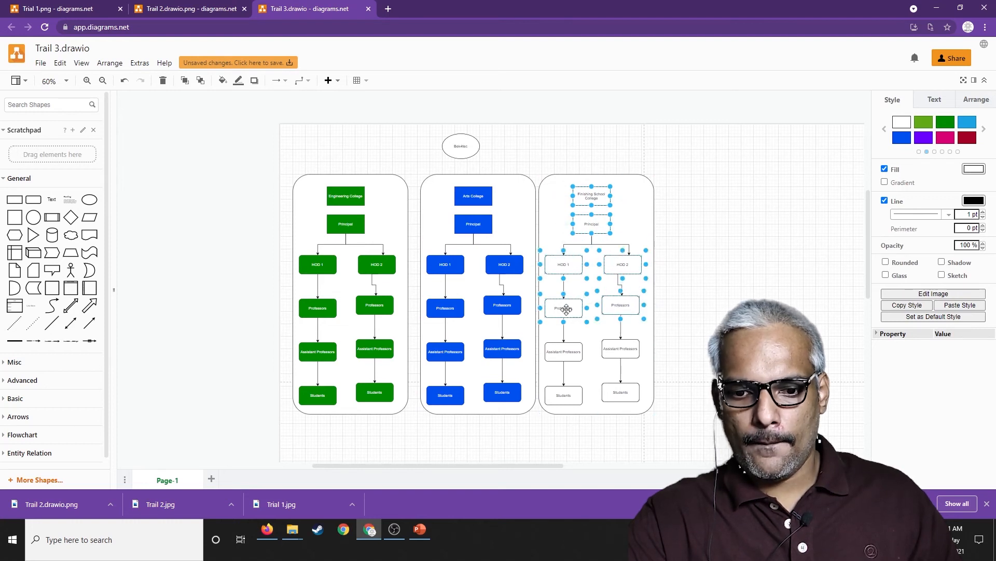
left_click(564, 353, "shift")
left_click(618, 352, "shift")
left_click(627, 398, "shift")
left_click(626, 398)
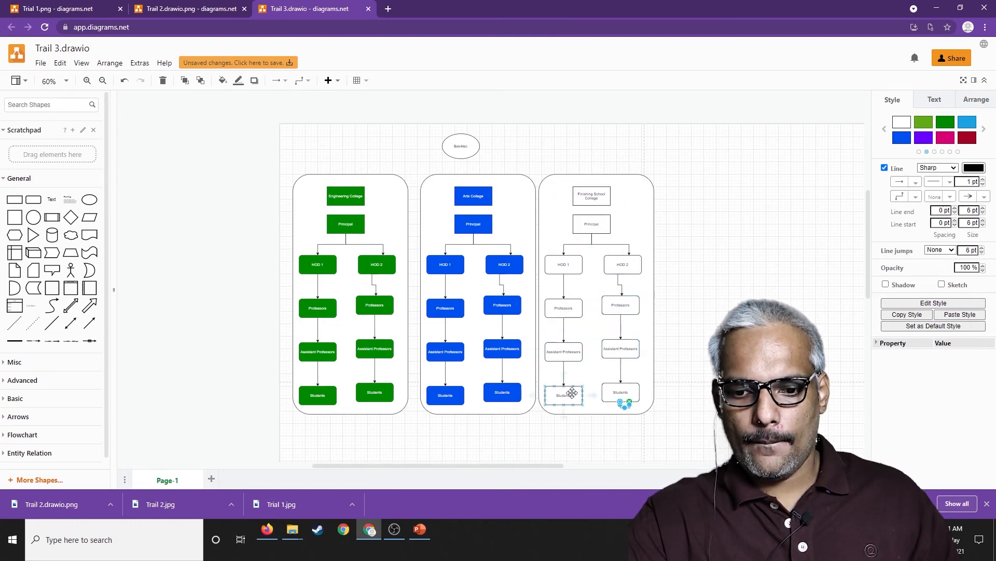
left_click(571, 392)
left_click(669, 309)
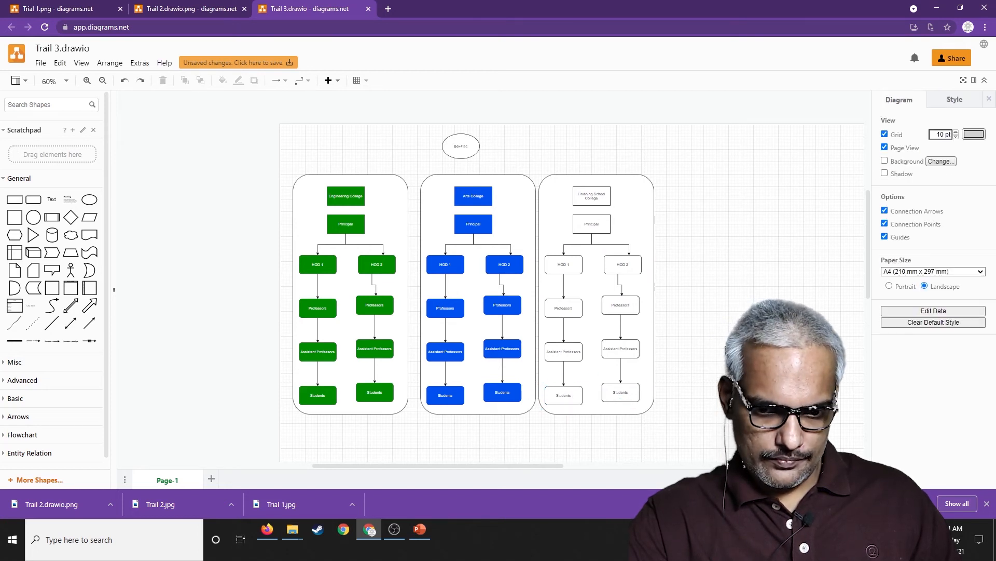
Step: Apply the dark red colour style to the Finishing School College container's heading and hierarchy boxes, except the Students box under HOD 2
left_click(594, 199)
left_click(597, 223, "shift")
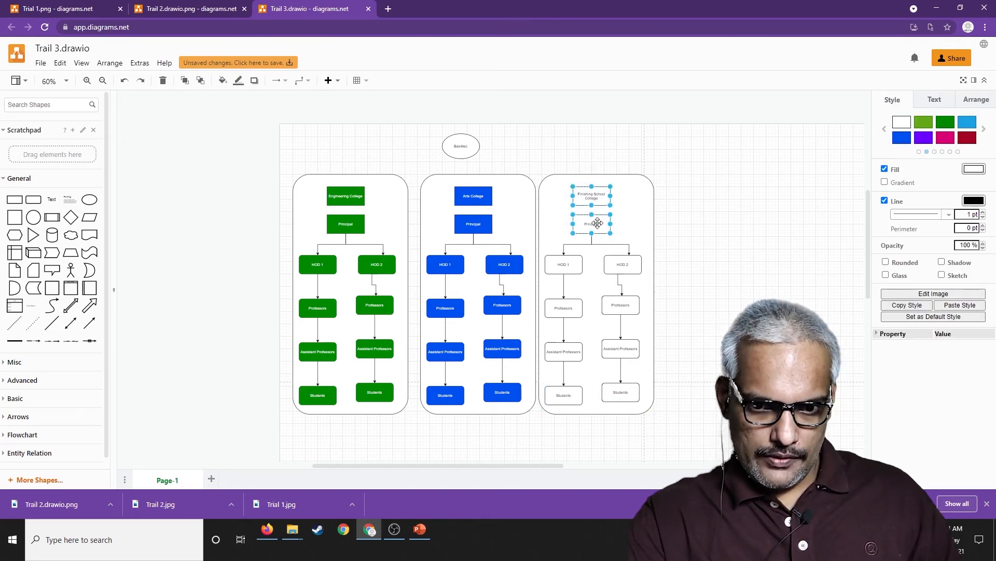
left_click(570, 263, "shift")
left_click(620, 264, "shift")
left_click(621, 305, "shift")
left_click(567, 308, "shift")
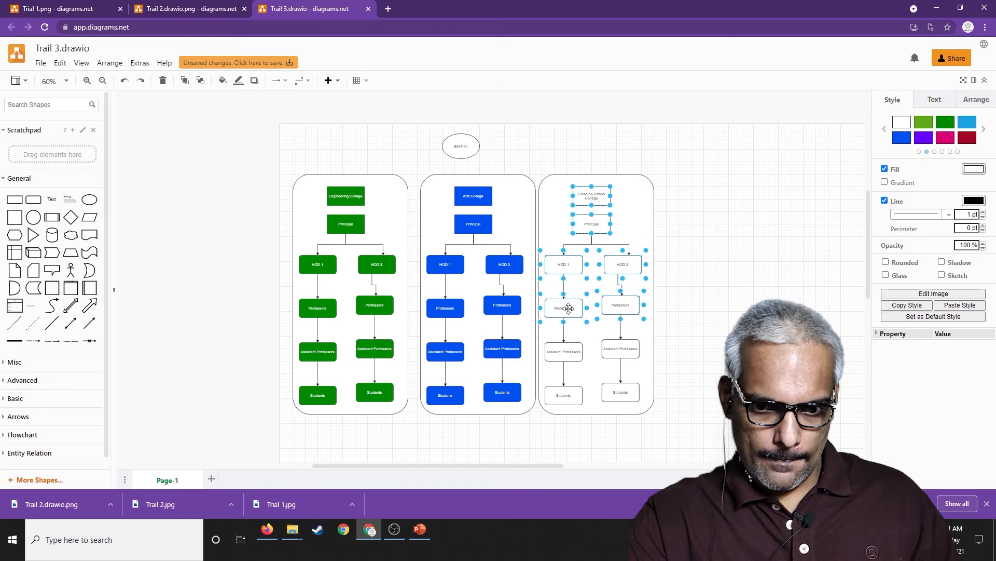
left_click(568, 351, "shift")
left_click(621, 352, "shift")
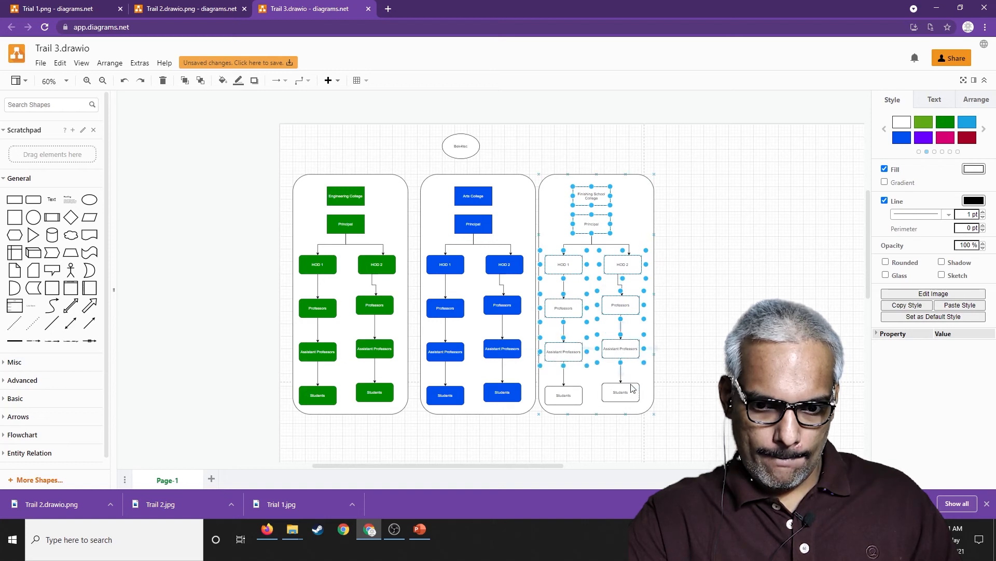
left_click(572, 391, "shift")
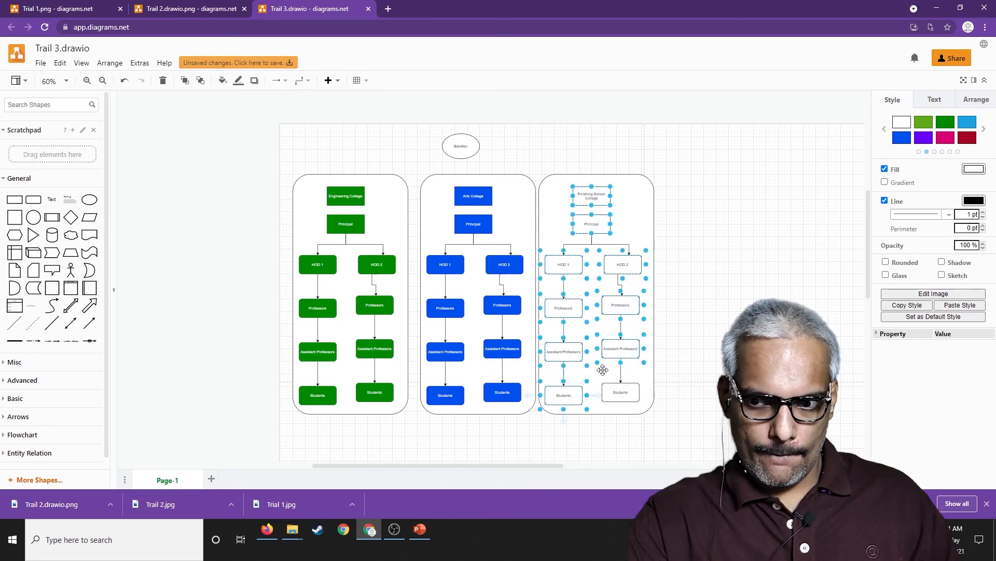
left_click(968, 138)
left_click(712, 224)
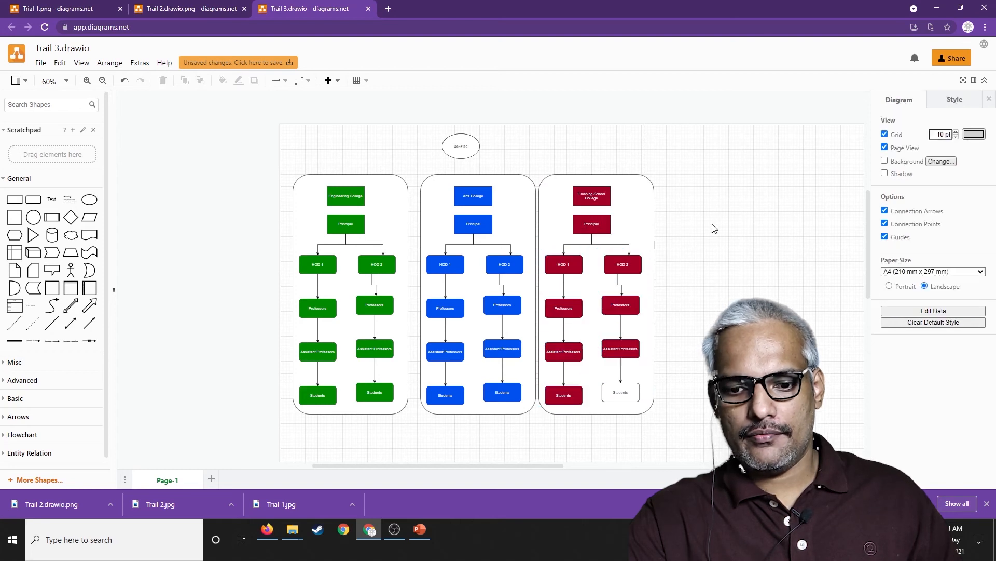
Step: Apply the same dark red style to the Students box under HOD 2 in the Finishing School College container
left_click(630, 394)
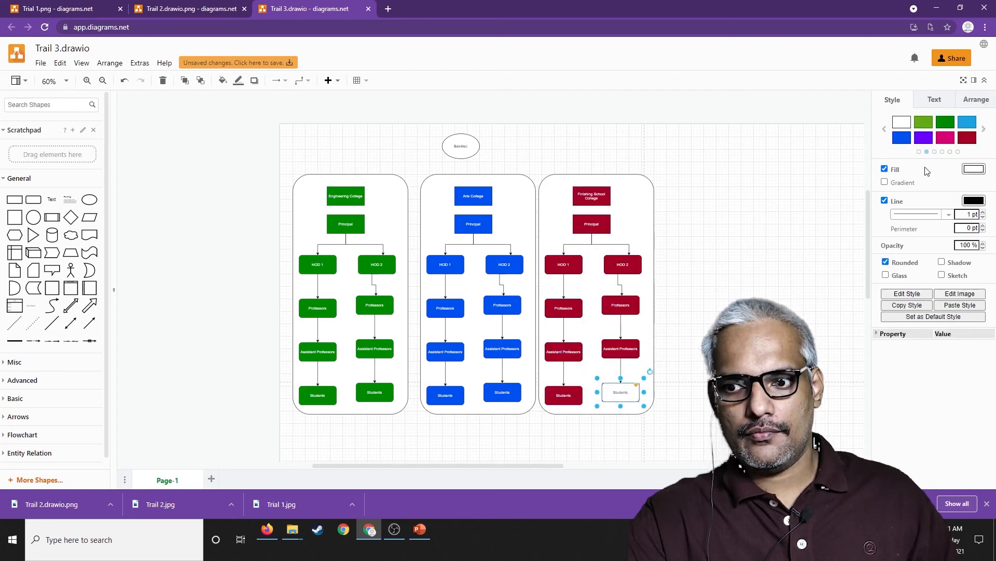
left_click(968, 137)
left_click(686, 225)
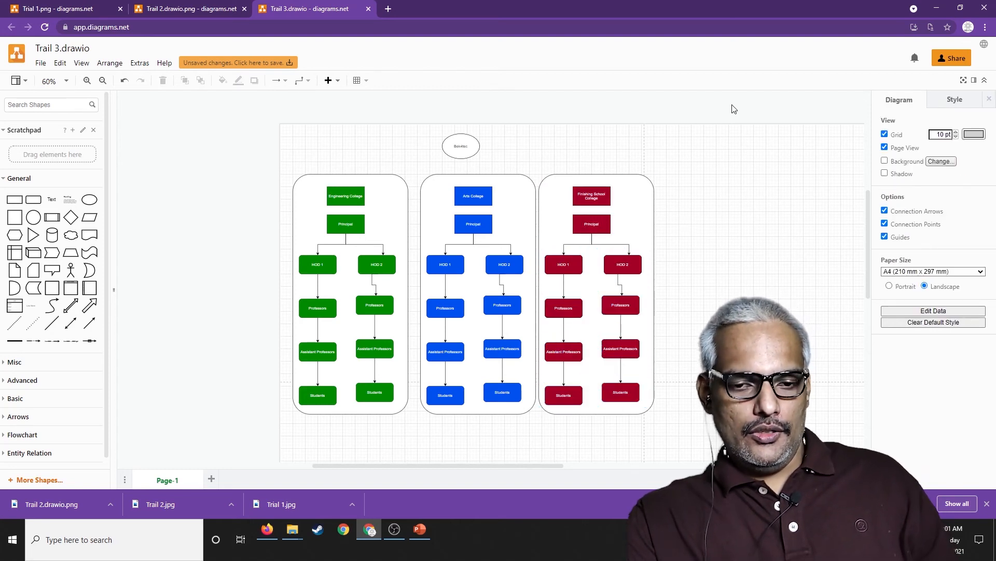
Step: Apply the orange colour style to the Bek4tec ellipse above the containers
left_click(462, 143)
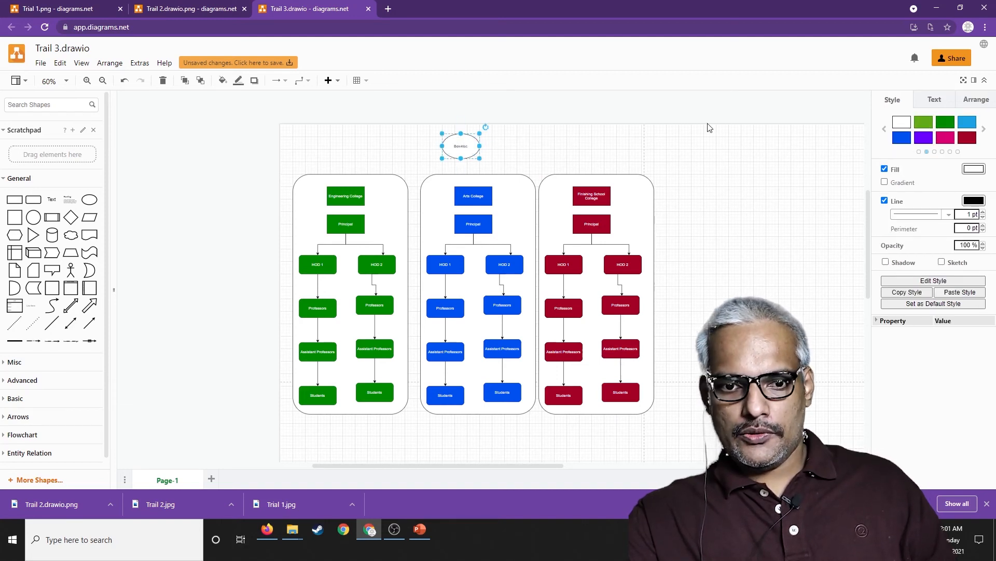
left_click(985, 130)
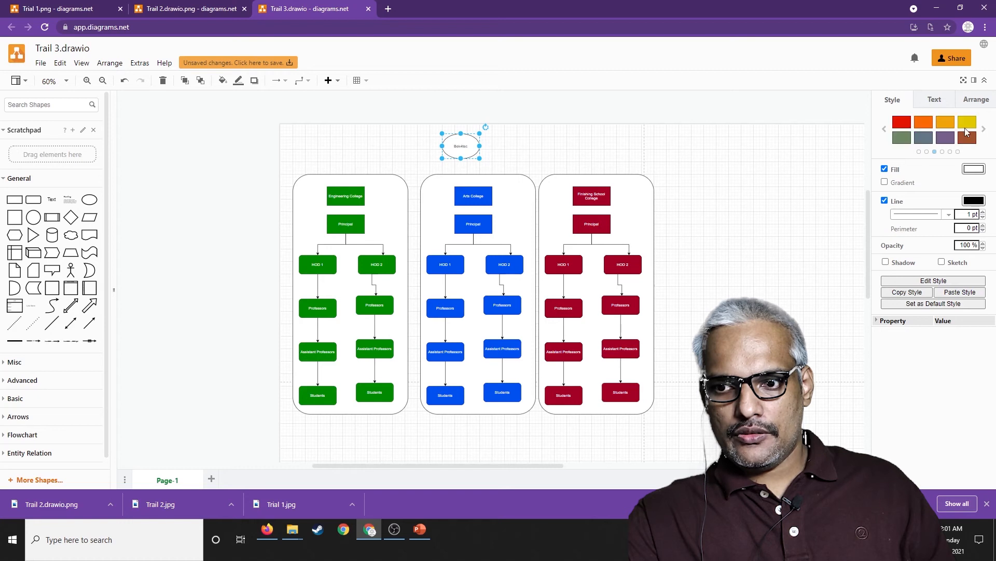
left_click(924, 122)
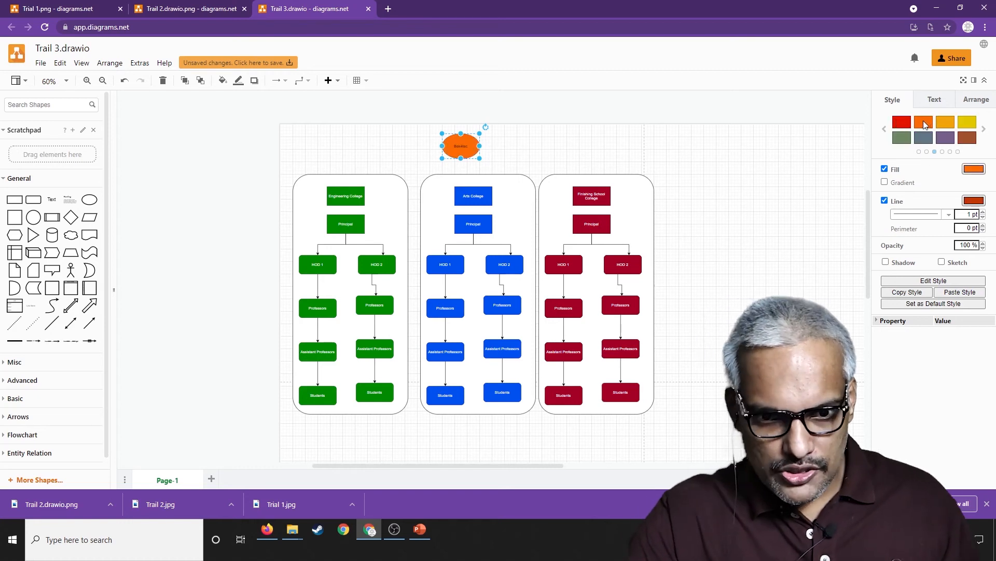
left_click(820, 178)
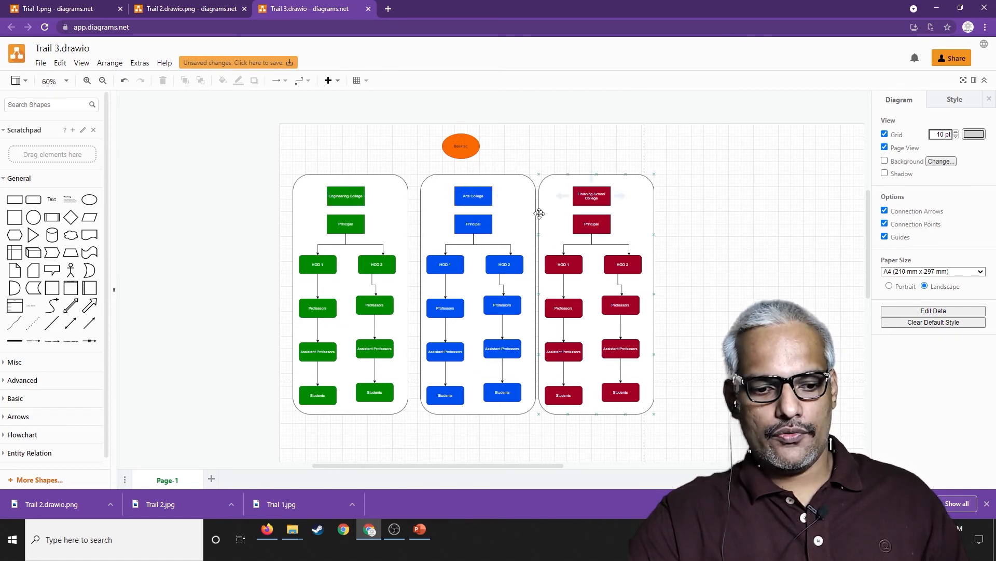
Step: Create three extra copies of the chart page by duplicating Page-1 and then each newest copy in turn
right_click(165, 478)
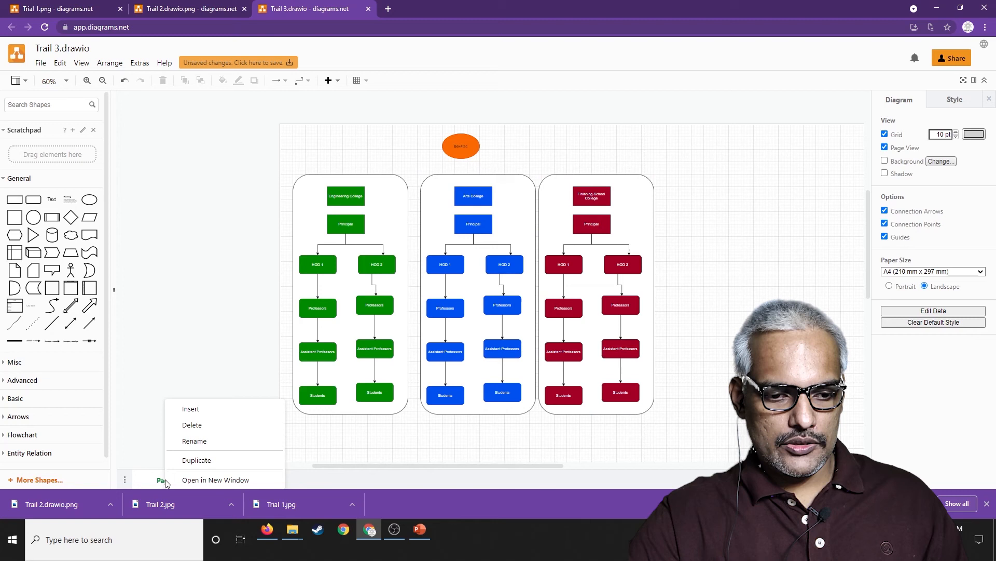
left_click(199, 459)
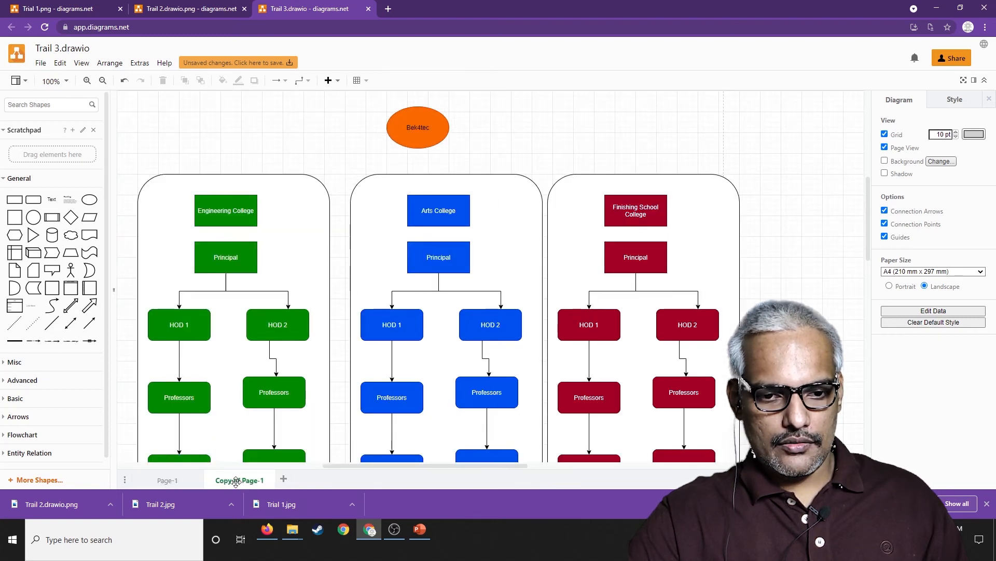
right_click(235, 480)
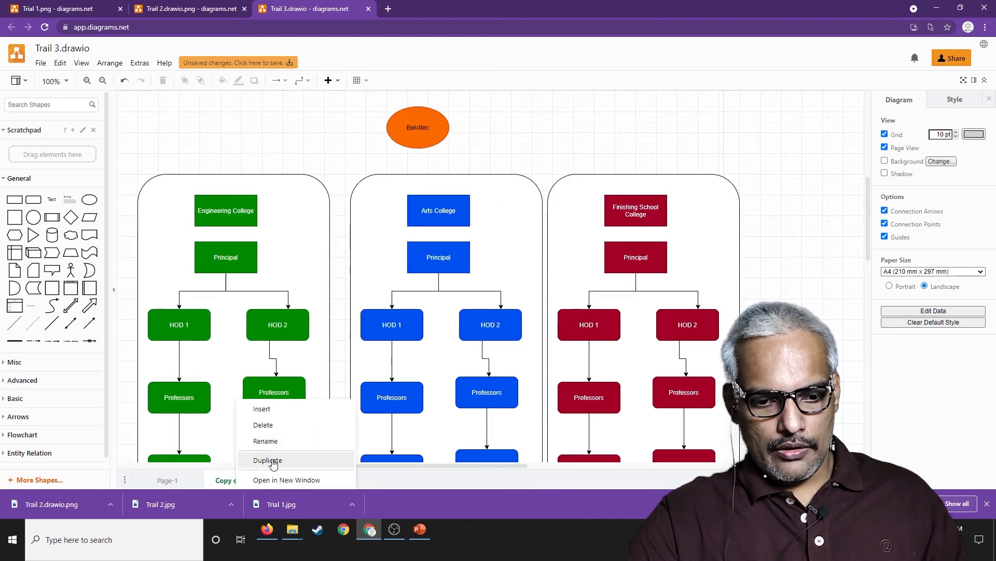
left_click(268, 460)
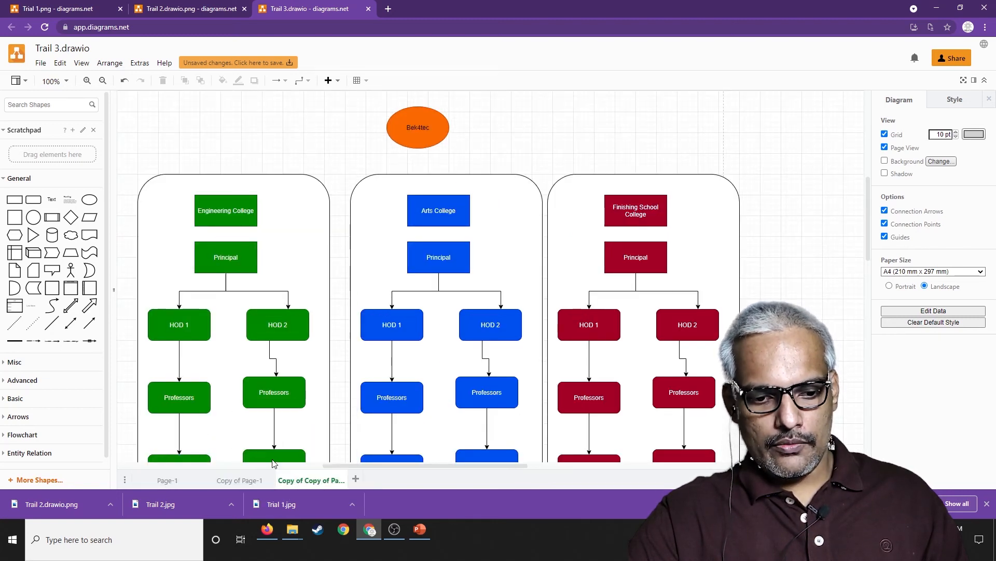
right_click(319, 483)
left_click(347, 460)
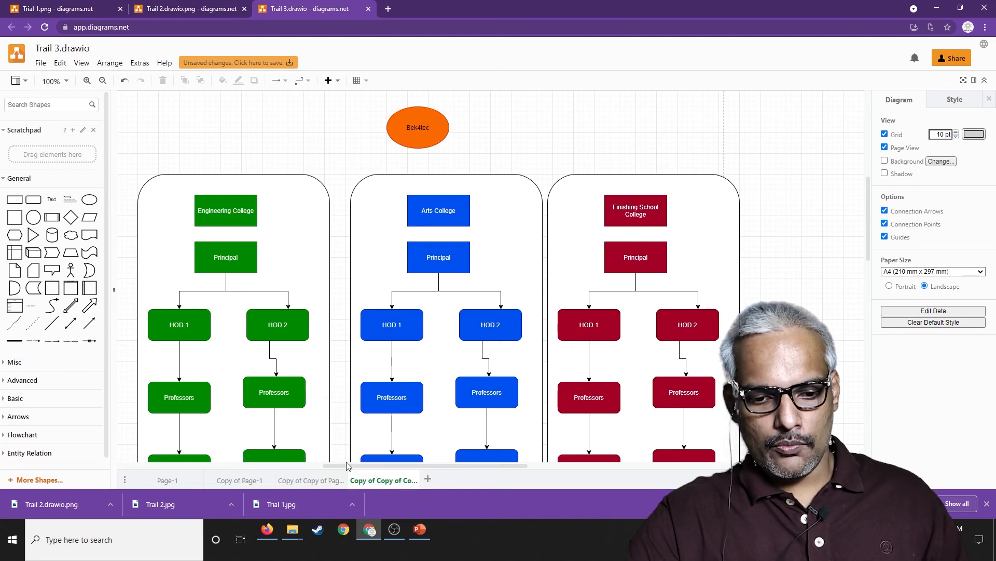
Step: Rename the last page, the newest copy of the chart, as Finishing School
right_click(387, 483)
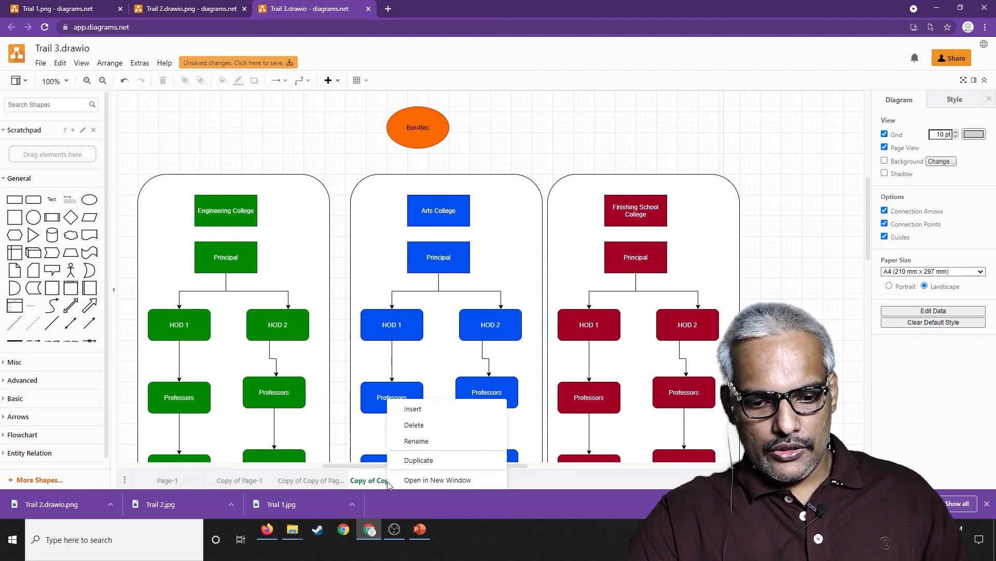
left_click(415, 441)
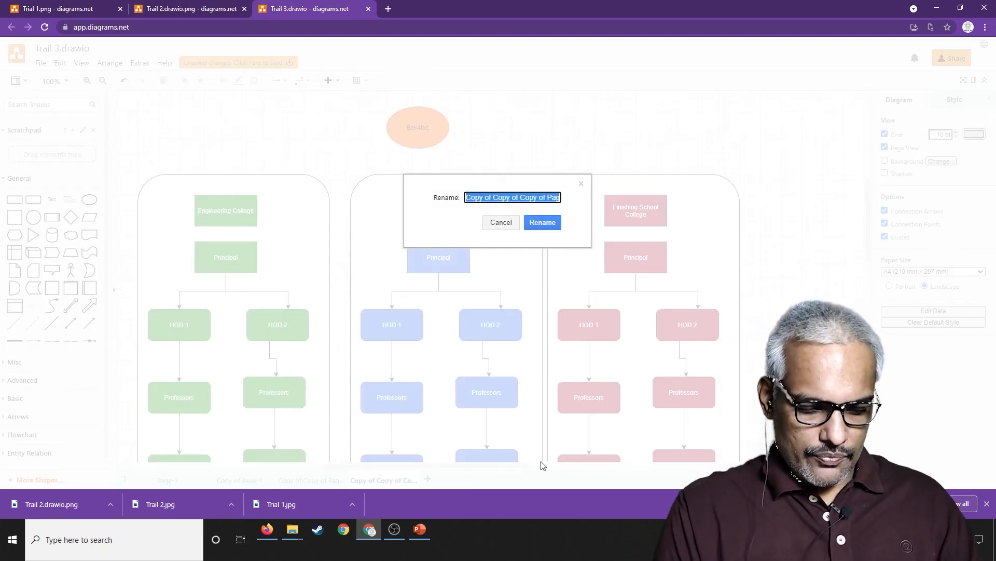
type("Finish")
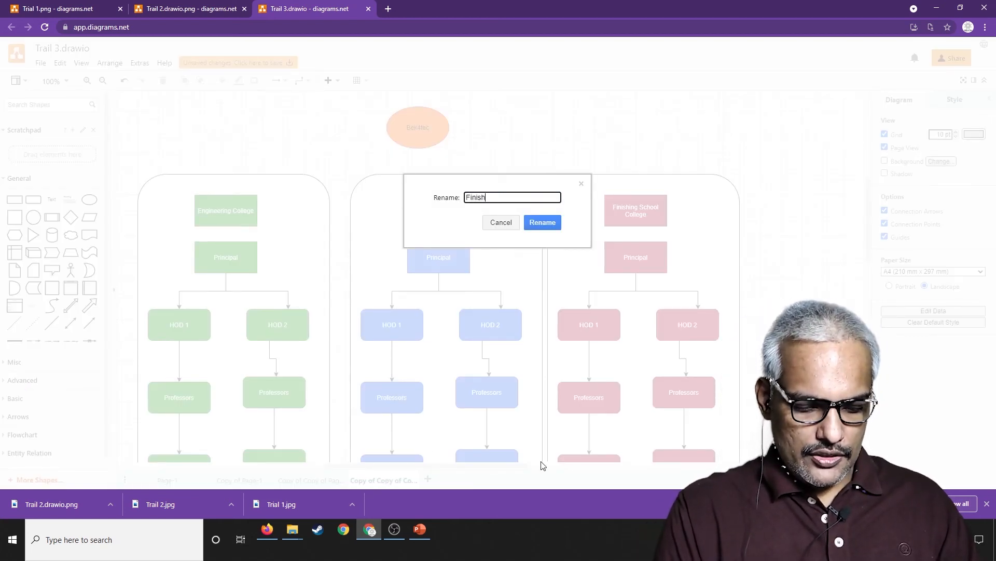
type("ing Schoo")
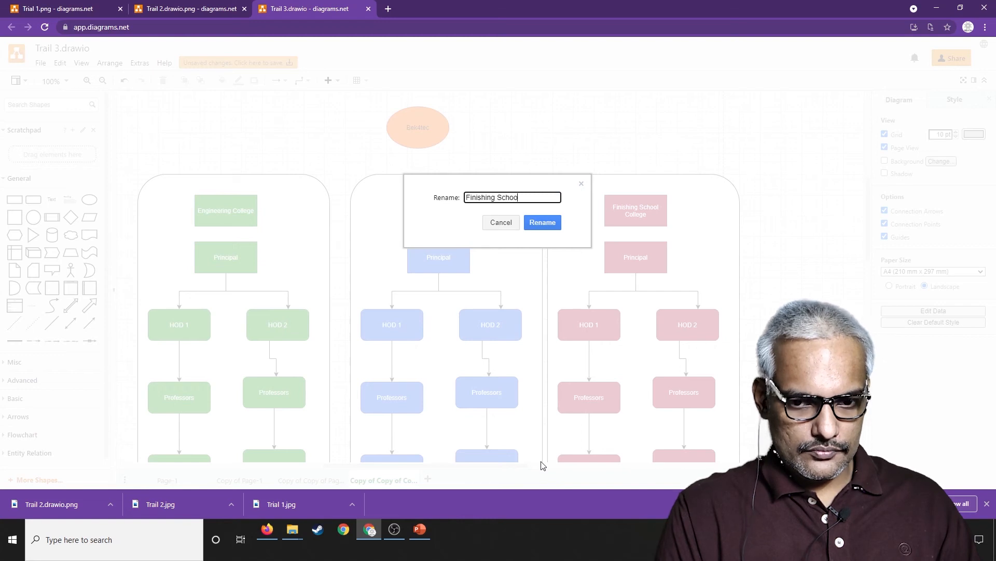
type("l")
left_click(546, 223)
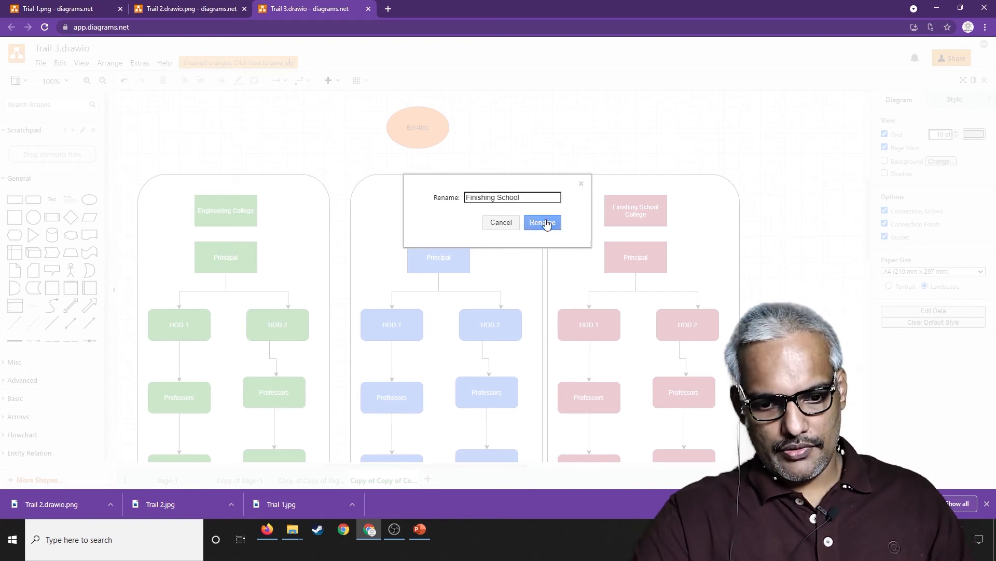
Step: Rename the page copy just before Finishing School as Arts College
left_click(312, 480)
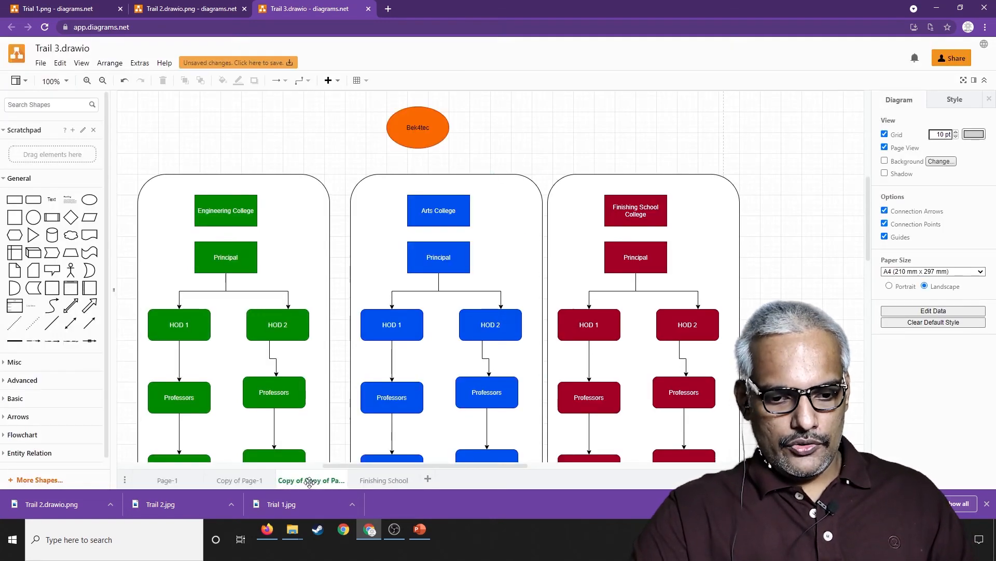
right_click(310, 480)
left_click(354, 442)
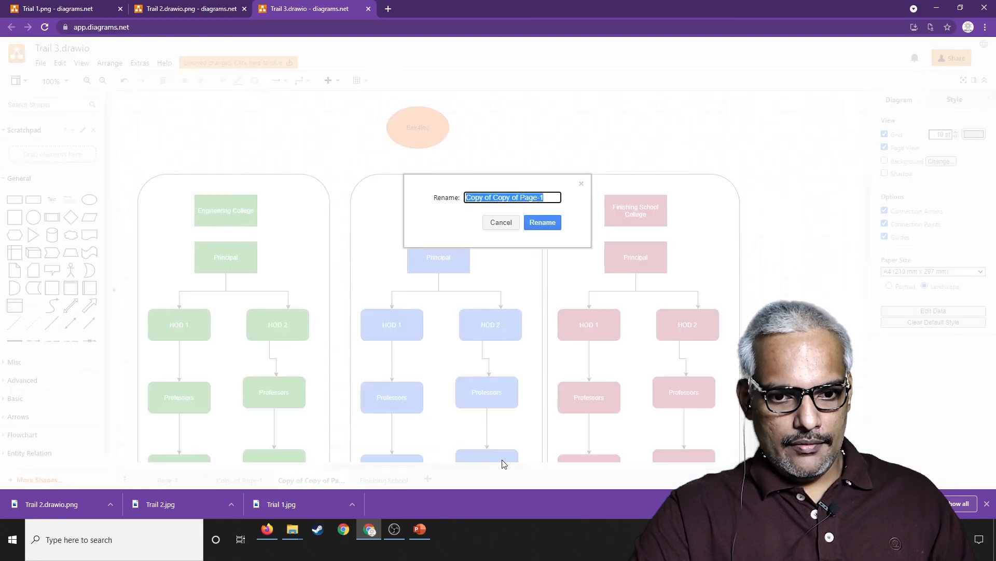
type("Arts College")
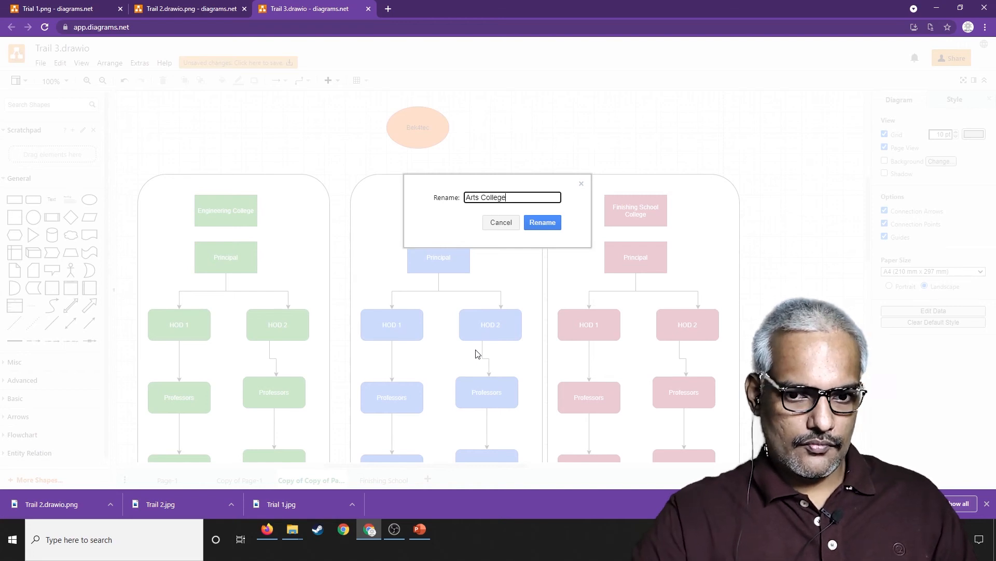
left_click(543, 223)
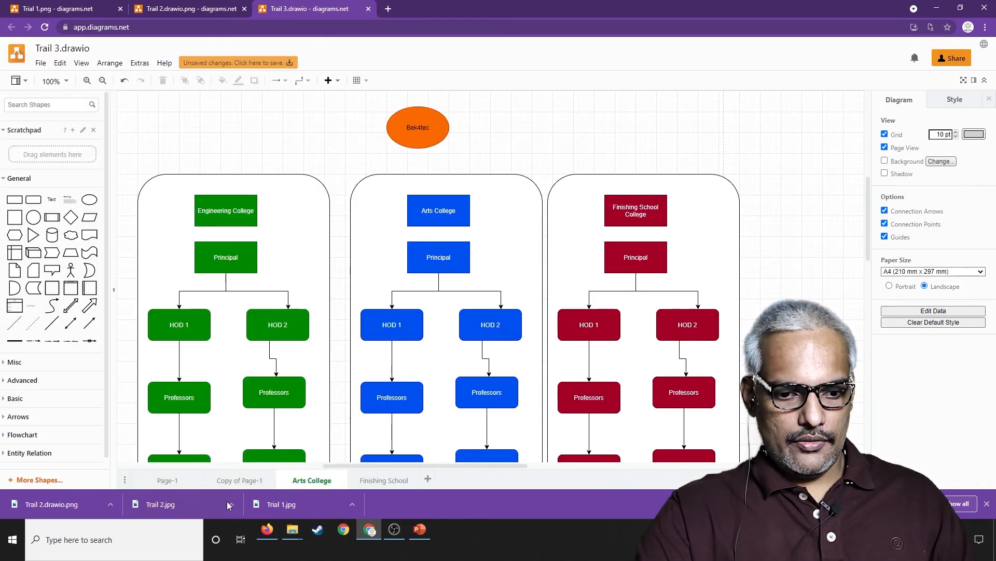
Step: Rename the Copy of Page-1 page as Engineering College
left_click(235, 480)
right_click(240, 481)
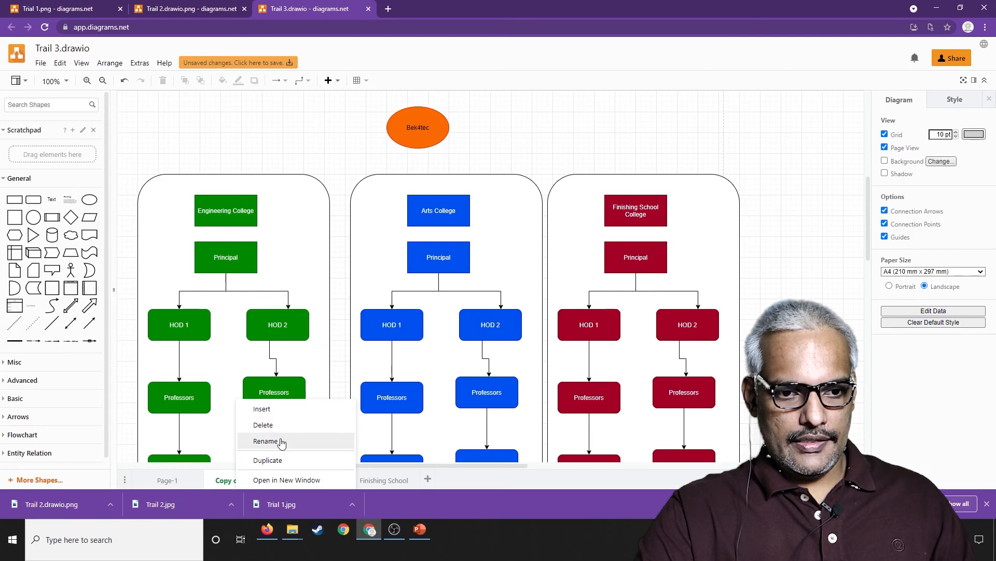
left_click(265, 440)
type("Engineering College")
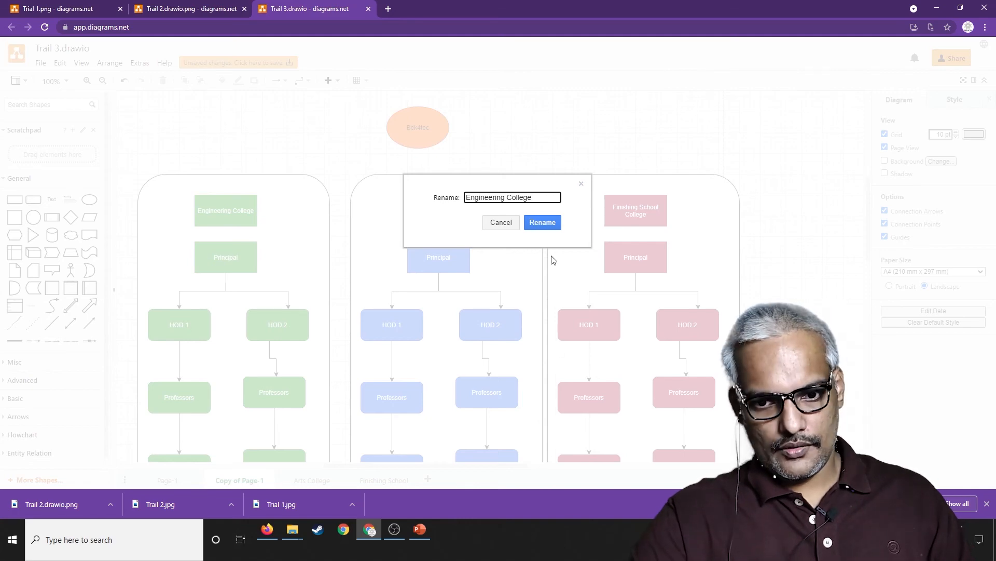
left_click(550, 224)
left_click(171, 481)
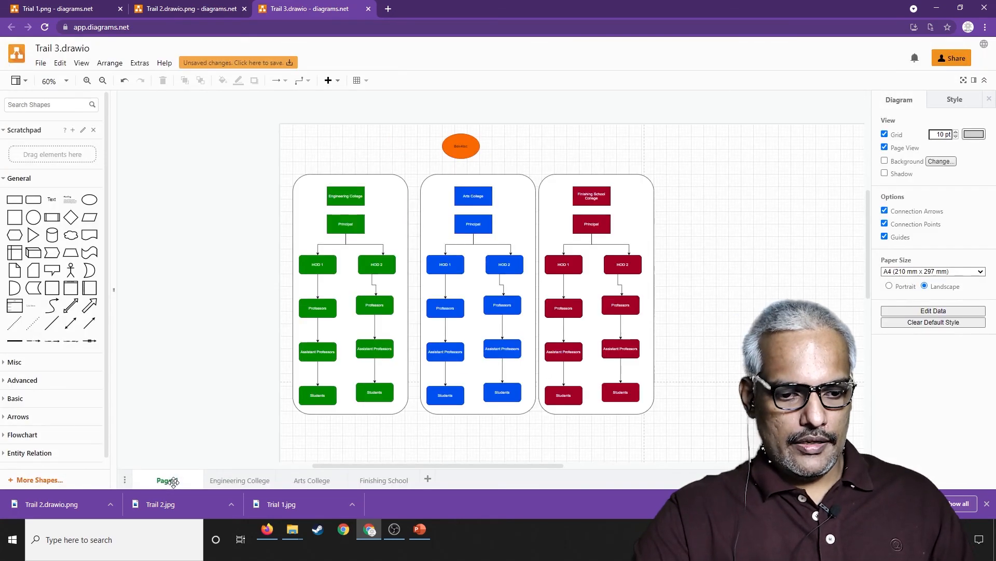
right_click(173, 481)
left_click(200, 457)
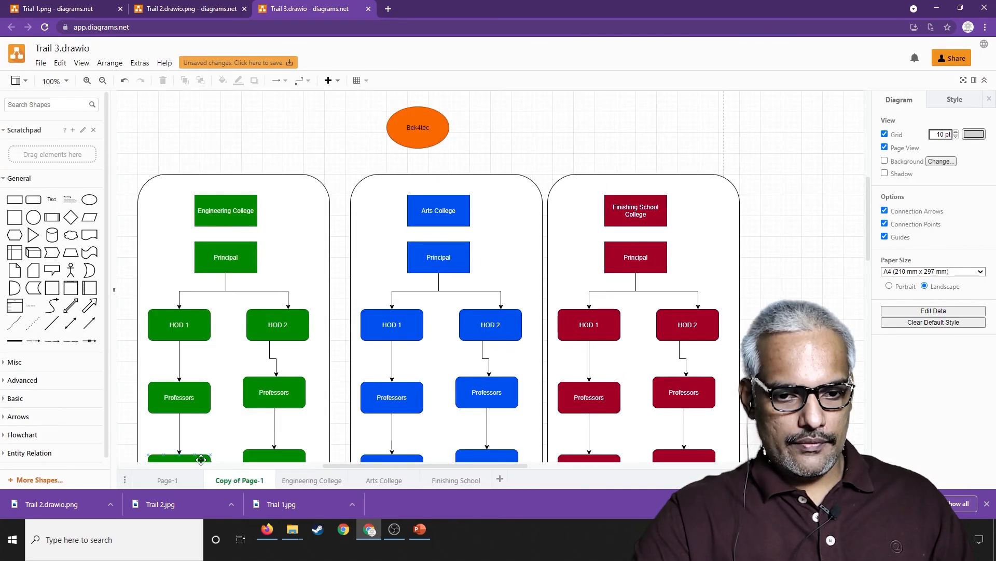
right_click(233, 481)
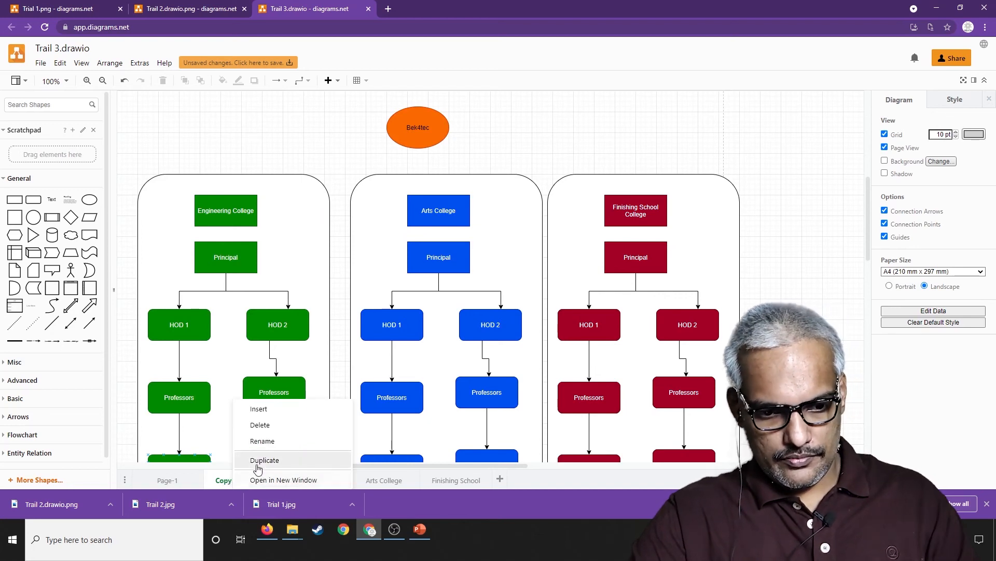
left_click(260, 423)
Step: Rename Page-1 as Bek4tec Colleges
left_click(174, 479)
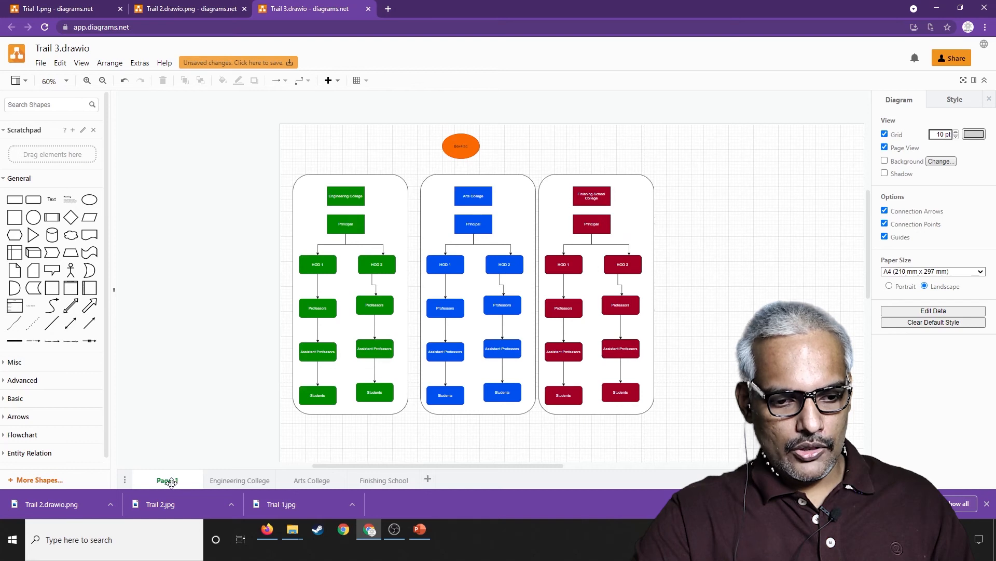
right_click(172, 480)
left_click(205, 439)
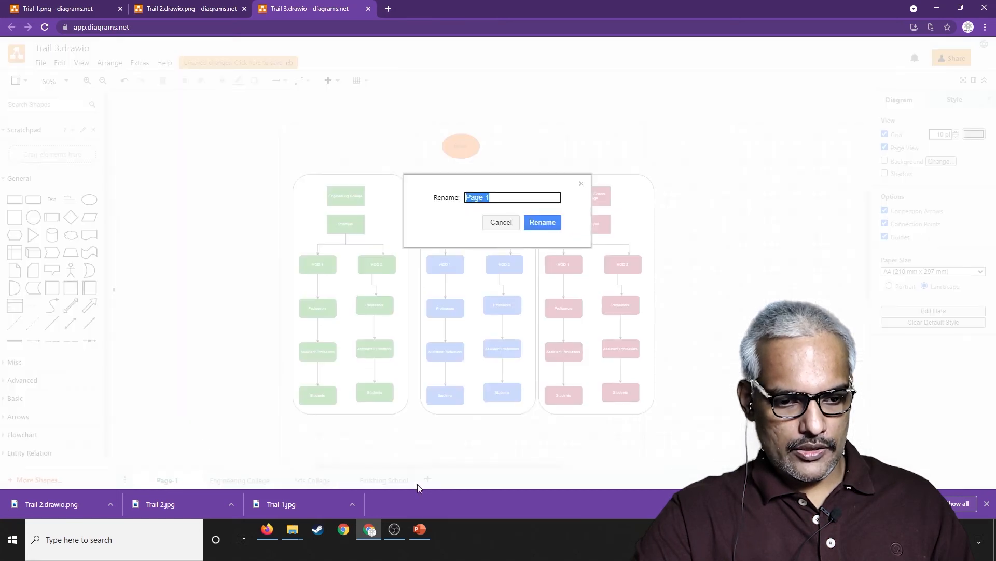
type("B")
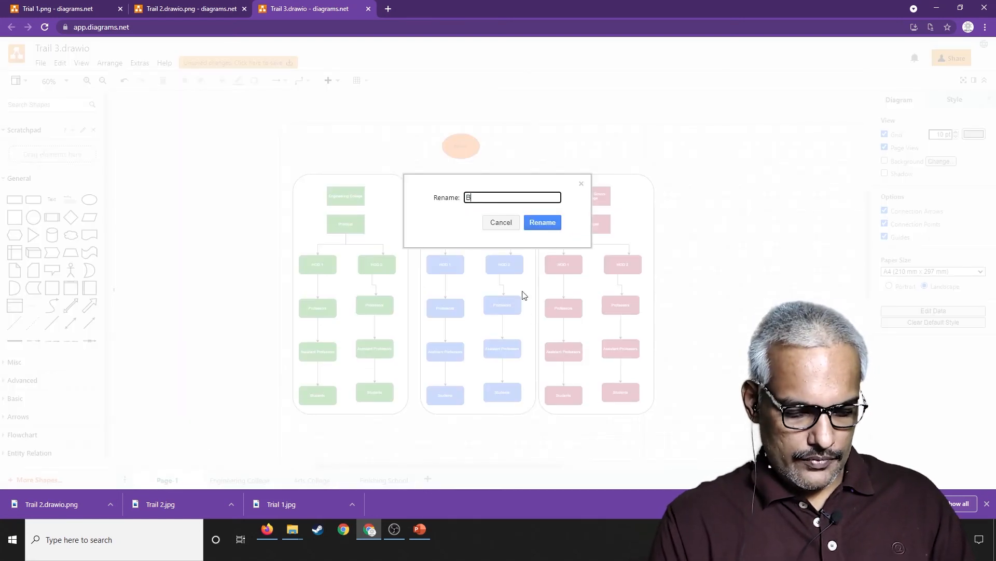
type("ek4t")
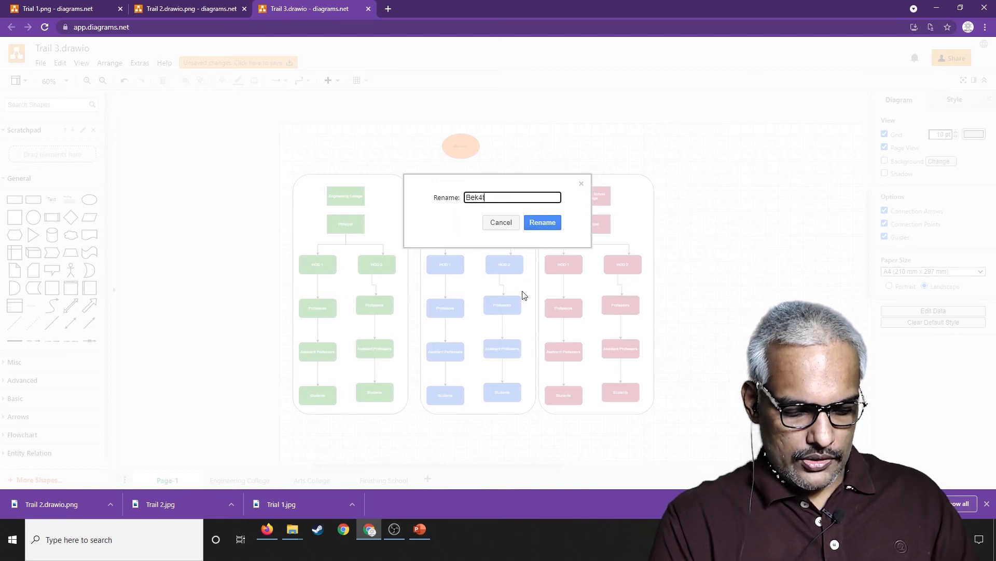
type("ec Colleges")
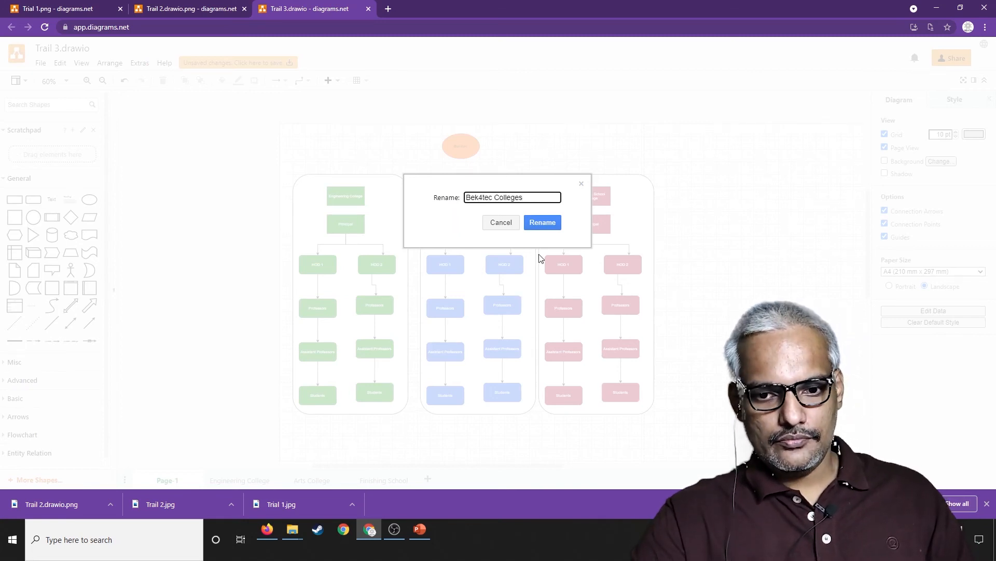
left_click(540, 223)
left_click(704, 321)
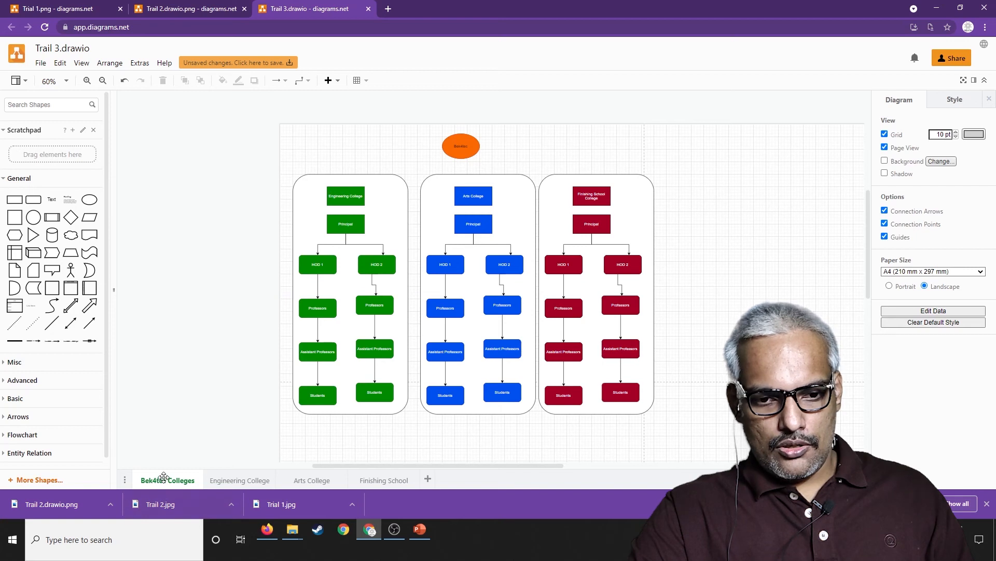
Step: On the Bek4tec Colleges page, delete the Principal and HOD 1 boxes of Engineering College and the connector between them
left_click(348, 231)
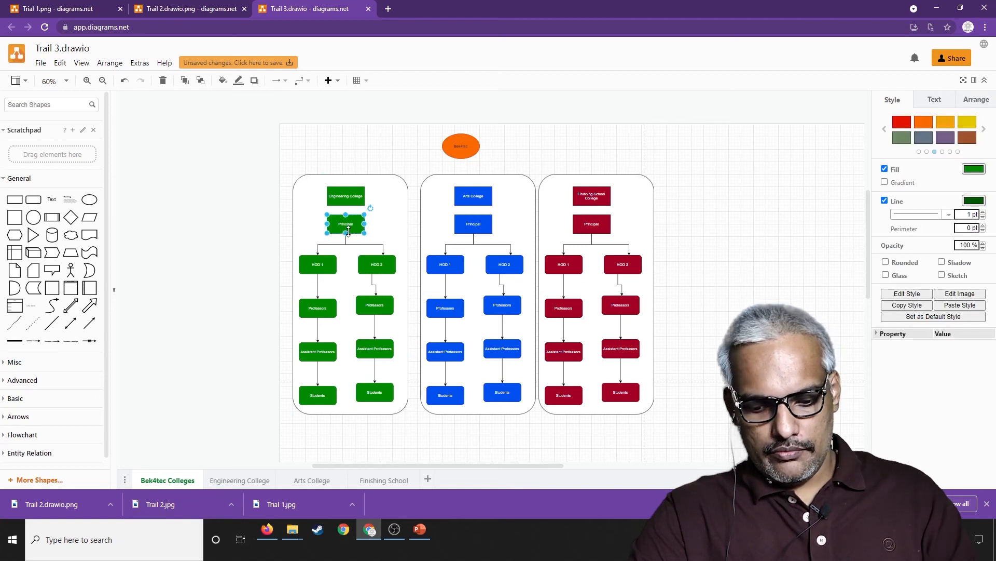
key("Delete")
left_click(326, 262)
key("Delete")
left_click(378, 263)
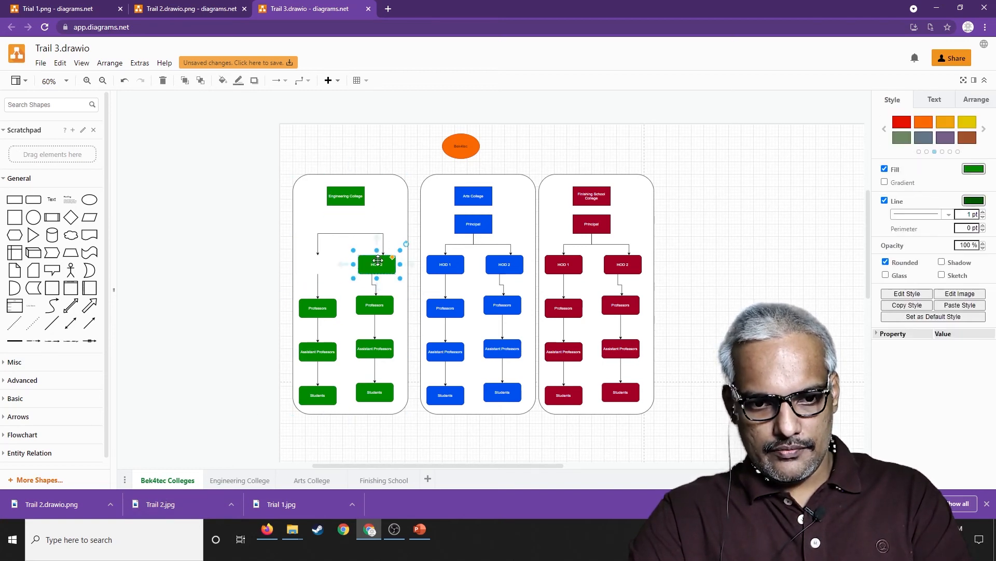
left_click_drag(314, 218, 404, 304)
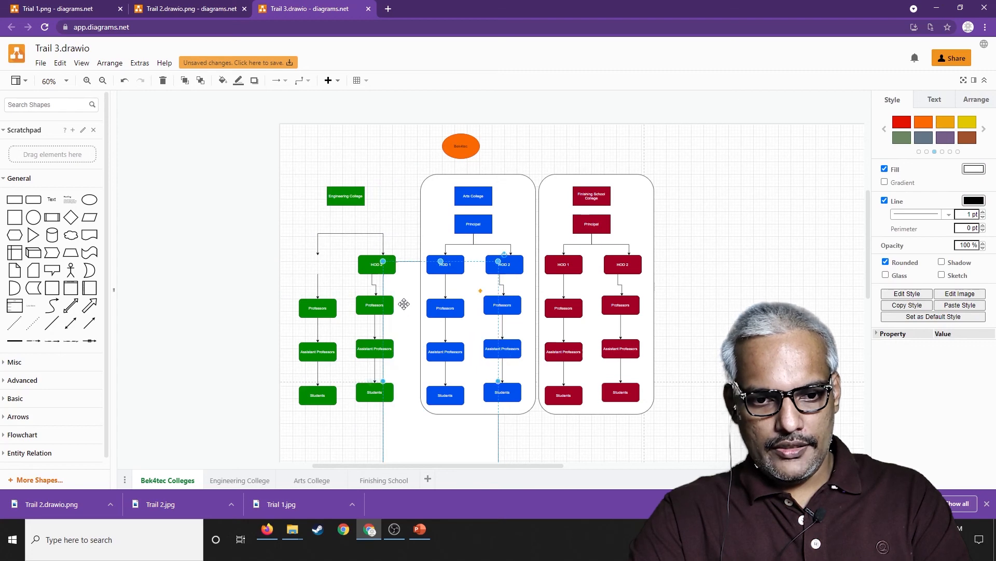
key("ctrl+z")
key("Delete")
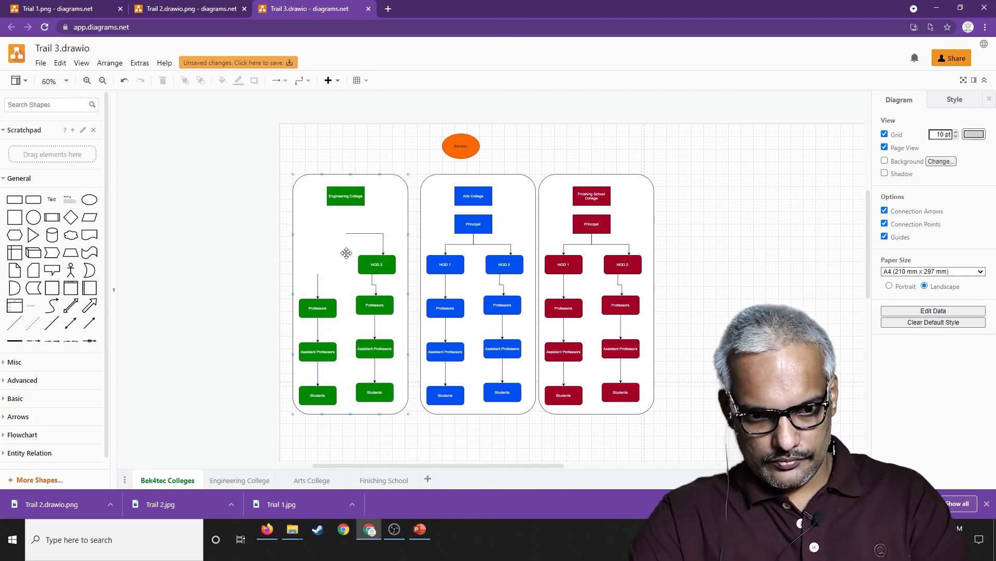
Step: Delete the HOD 2 box of Engineering College and the connector leading to it
left_click(376, 262)
key("Delete")
left_click(367, 231)
key("Delete")
key("ctrl+z")
left_click(365, 233)
key("Delete")
Step: Delete the green Professors, Assistant Professors and Students boxes of the HOD 2 branch in the Engineering College container
left_click(373, 287)
left_click(376, 305)
key("Delete")
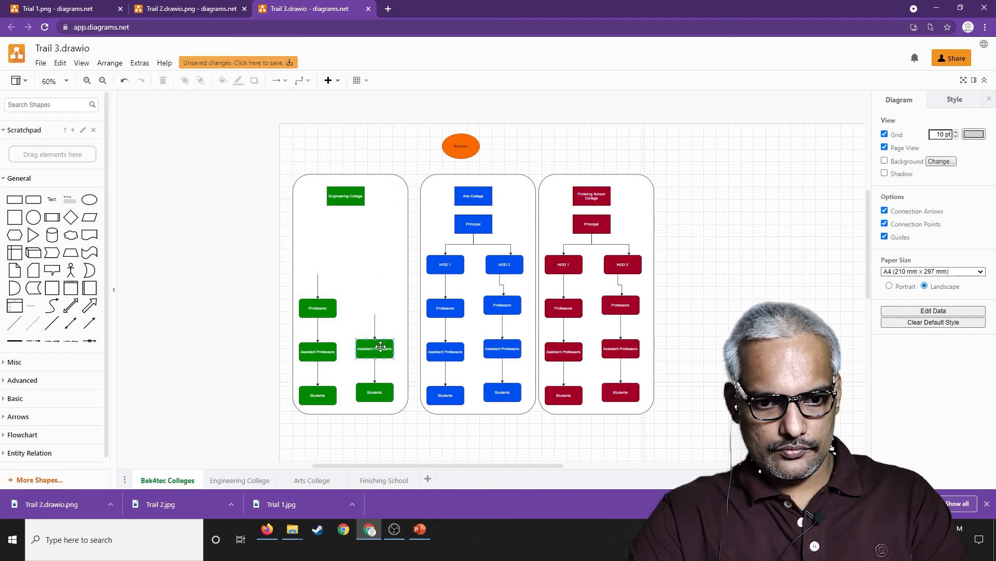
left_click(382, 349)
key("Delete")
left_click(378, 388)
key("Delete")
Step: Delete the remaining green HOD 1 branch with its connectors and the container outline, keeping only the Engineering College heading
left_click(318, 309)
key("Delete")
left_click(318, 351)
key("Delete")
left_click(319, 335)
key("Delete")
left_click(318, 296)
key("Delete")
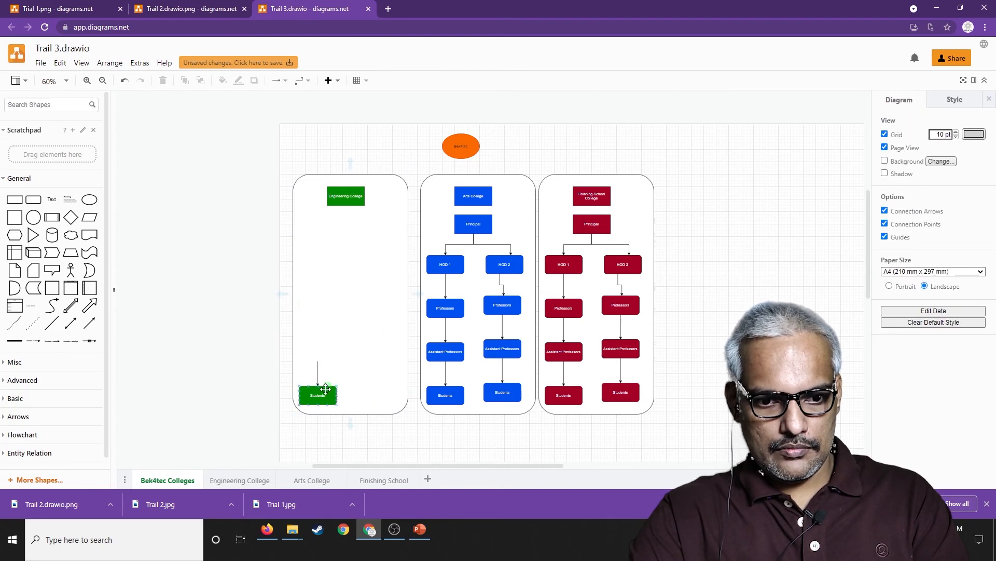
left_click(350, 414)
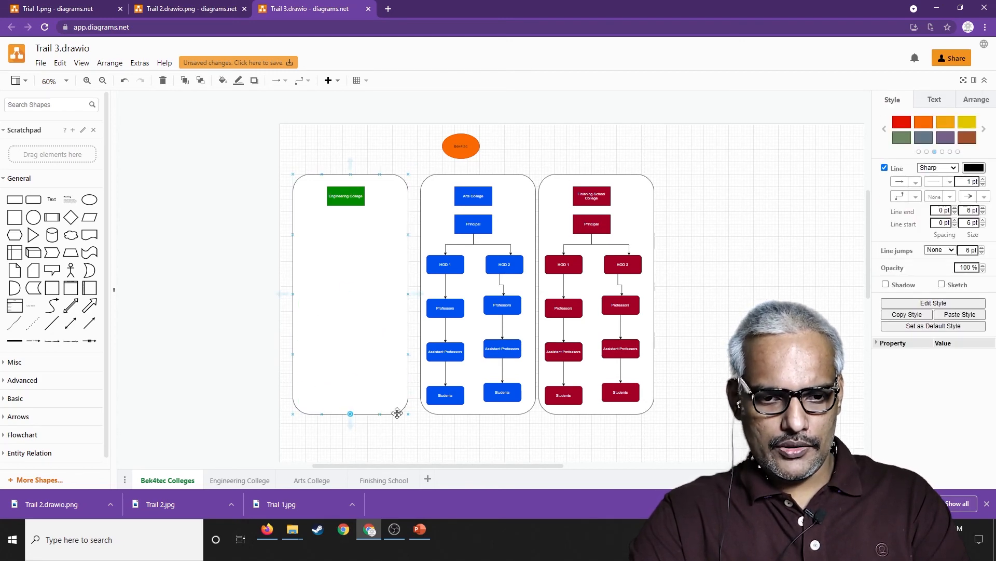
key("Delete")
left_click_drag(407, 173, 708, 359)
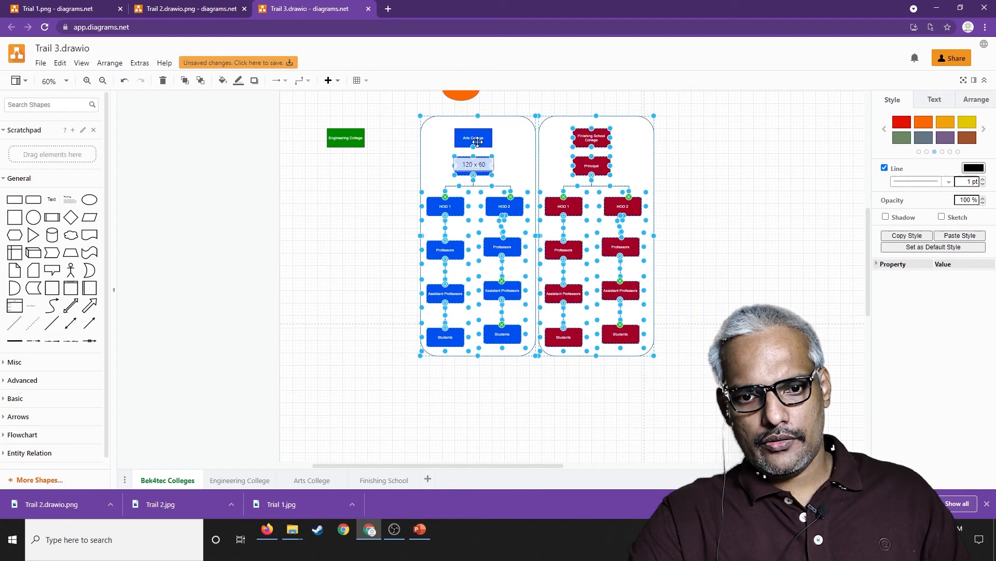
left_click(594, 139)
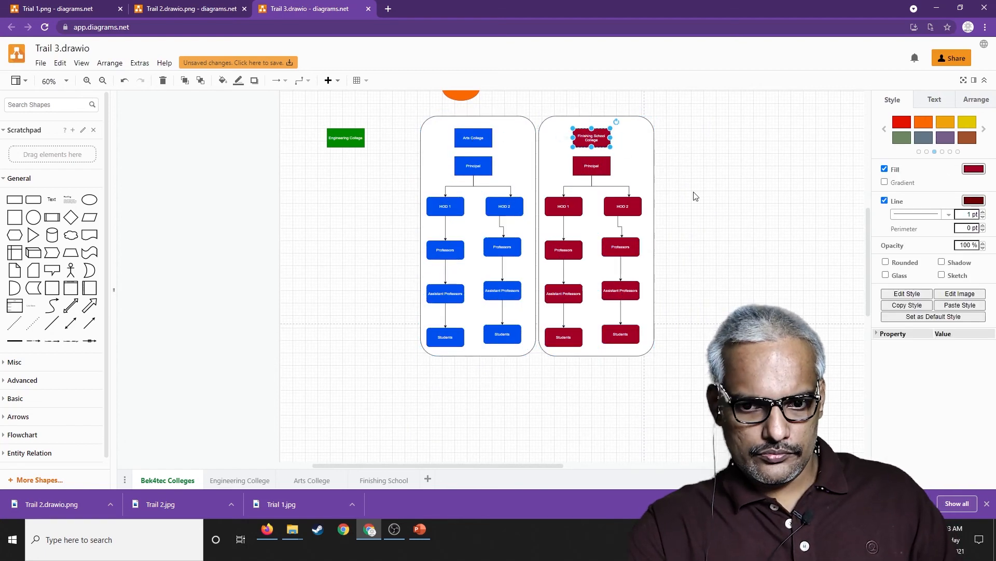
left_click_drag(726, 411, 394, 101)
left_click(532, 400)
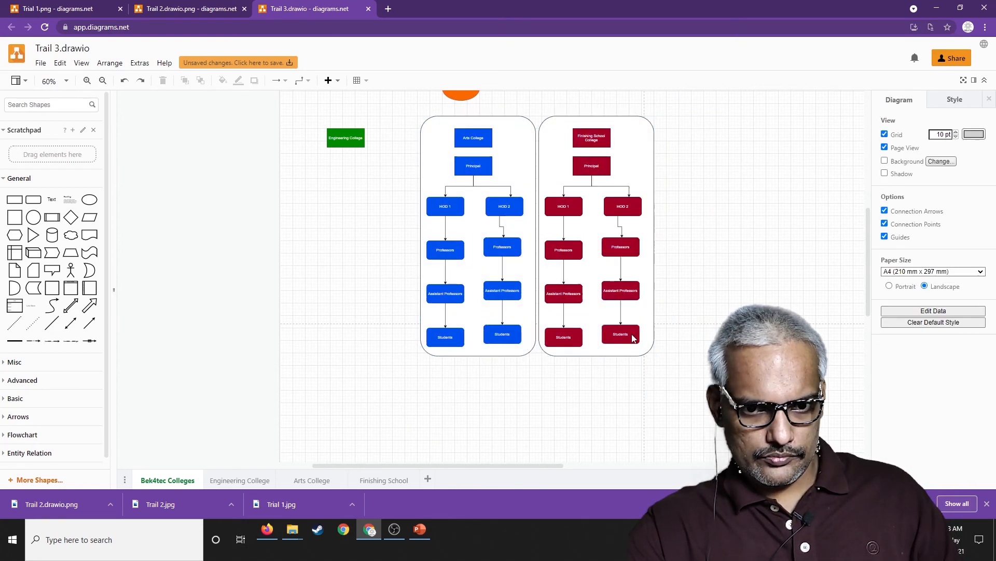
Step: Delete the Arts College container and all its hierarchy boxes and connectors, keeping only the Arts College heading
left_click_drag(531, 400, 393, 103)
left_click(478, 140, "ctrl")
key("Delete")
left_click(514, 249)
key("Delete")
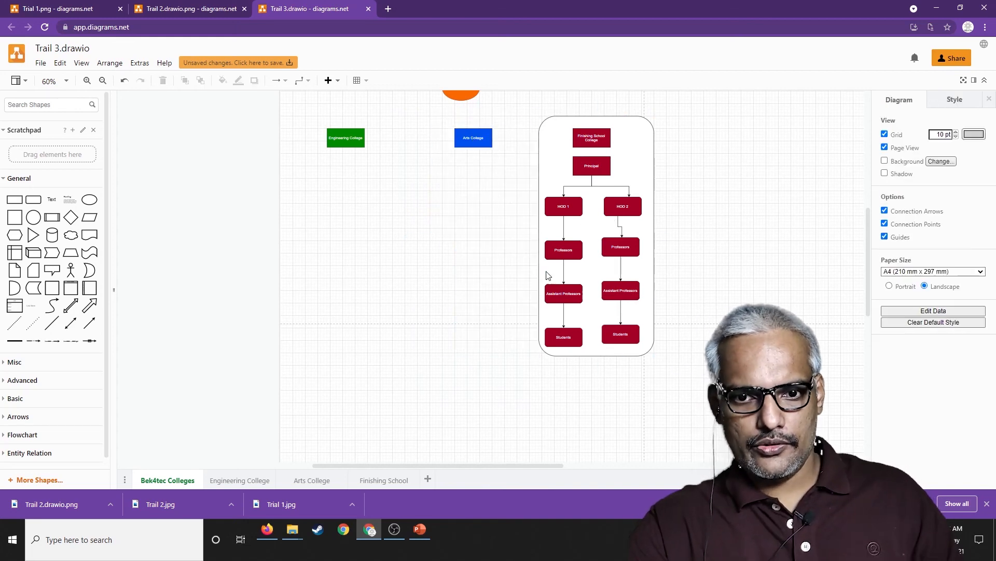
Step: Delete the Finishing School College container with its hierarchy boxes and connectors, keeping only the heading
left_click_drag(693, 379, 493, 102)
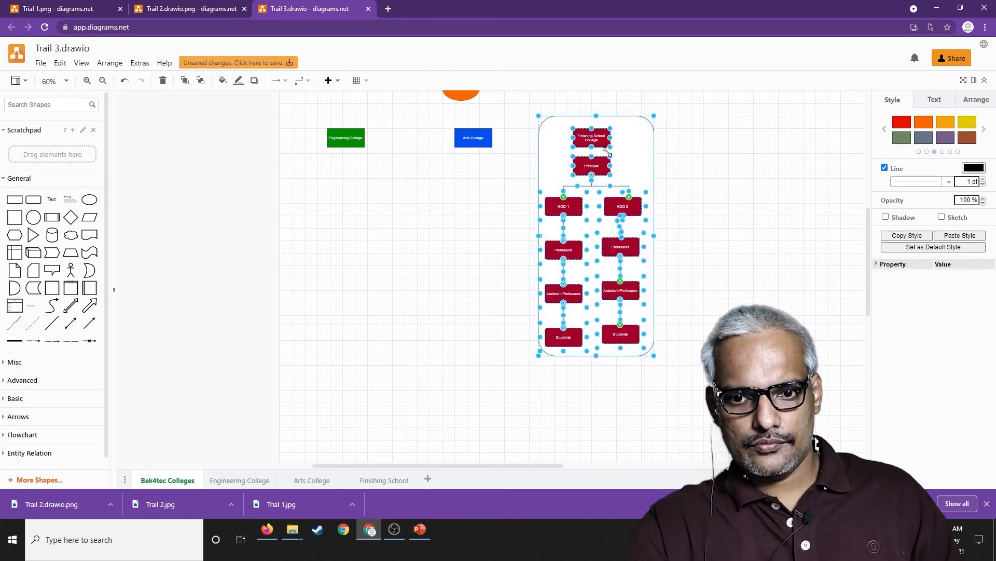
left_click(597, 141, "ctrl")
key("Delete")
scroll(473, 219, "down", 1)
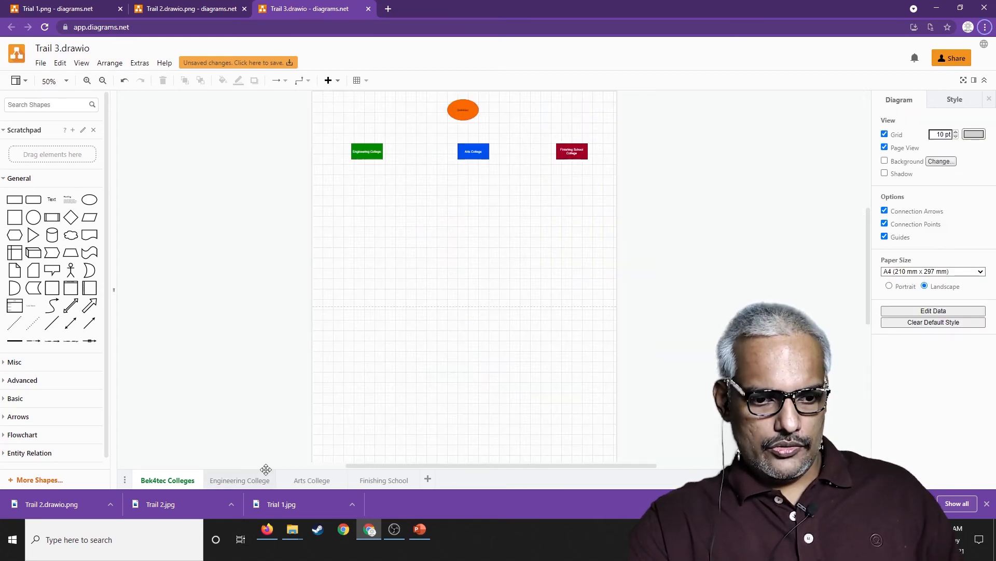
Step: On the Engineering College page, delete the Arts College and Finishing School College containers with all their boxes and connectors
left_click(238, 478)
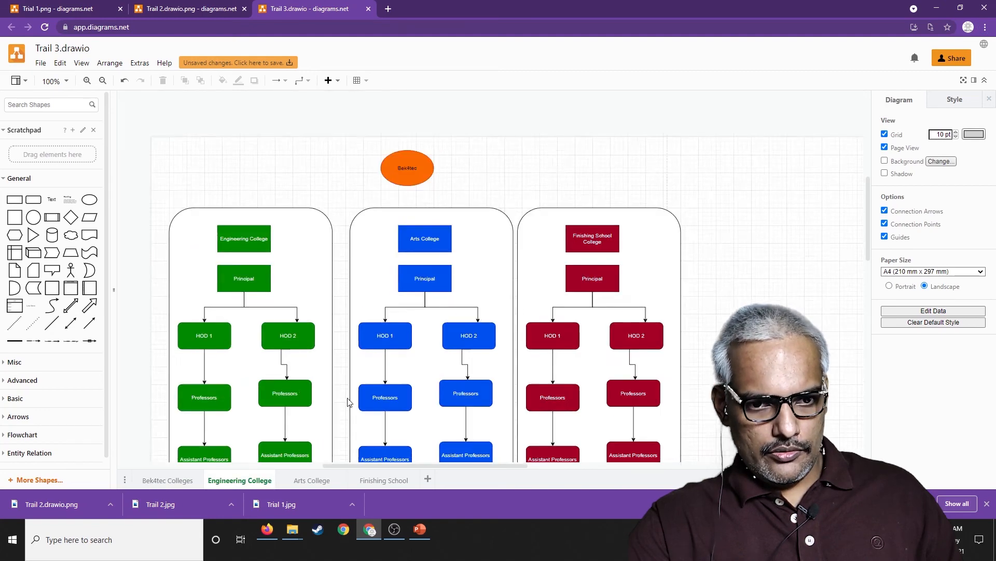
scroll(348, 402, "down", 2)
key("space")
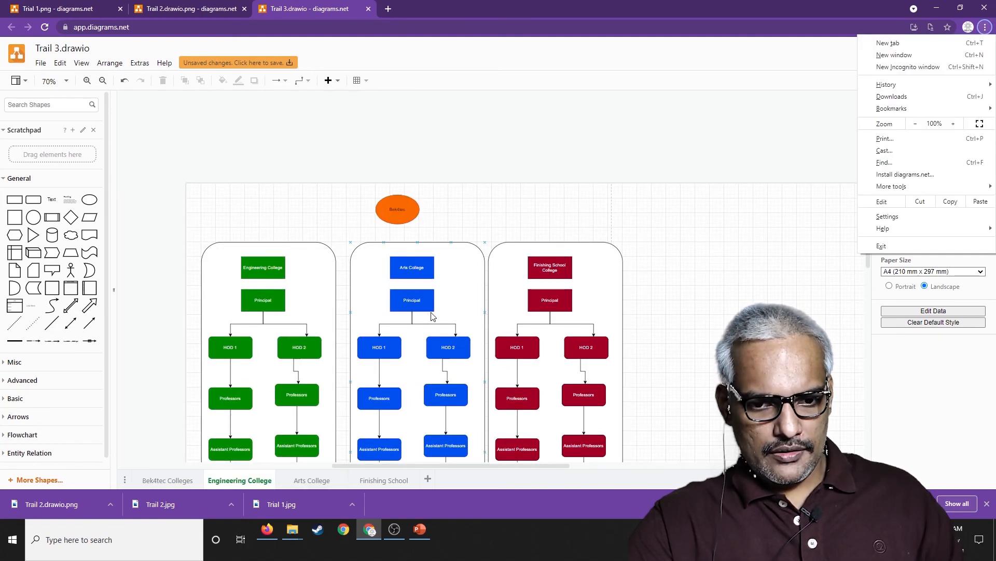
left_click(538, 211)
scroll(515, 216, "down", 3)
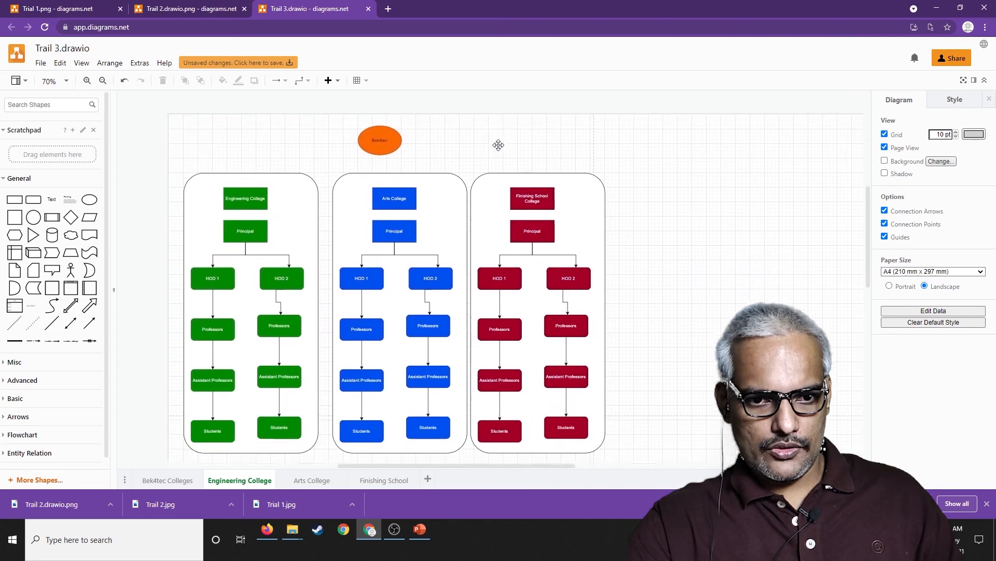
left_click_drag(649, 453, 330, 148)
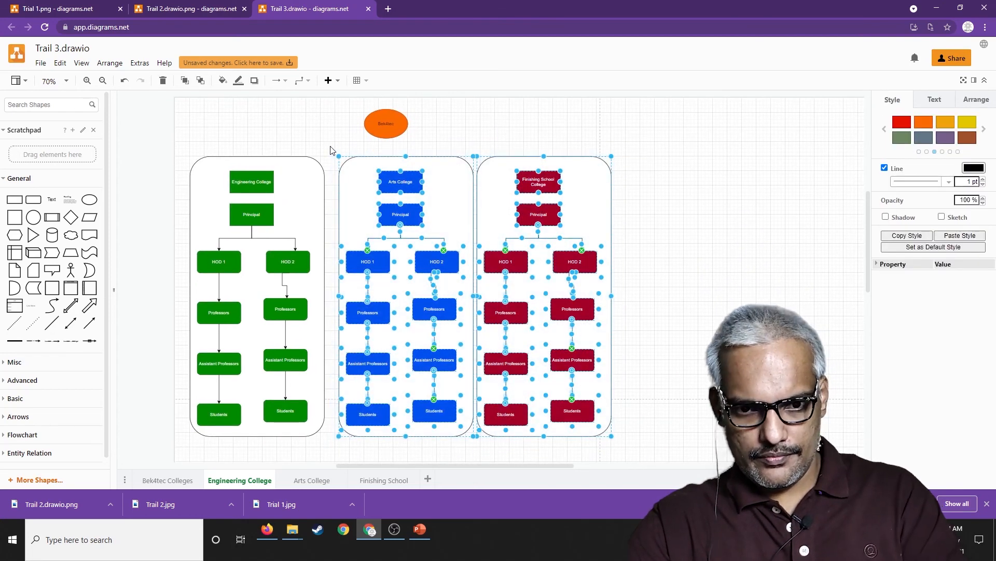
key("Delete")
Step: Move the orange Bek4tec ellipse directly above the Engineering College container
left_click(397, 129)
left_click_drag(397, 129, 263, 140)
left_click(415, 223)
Step: On the Arts College page, delete the Finishing School and Engineering College hierarchies with their containers, and centre the Bek4tec ellipse above the Arts College container
left_click(305, 481)
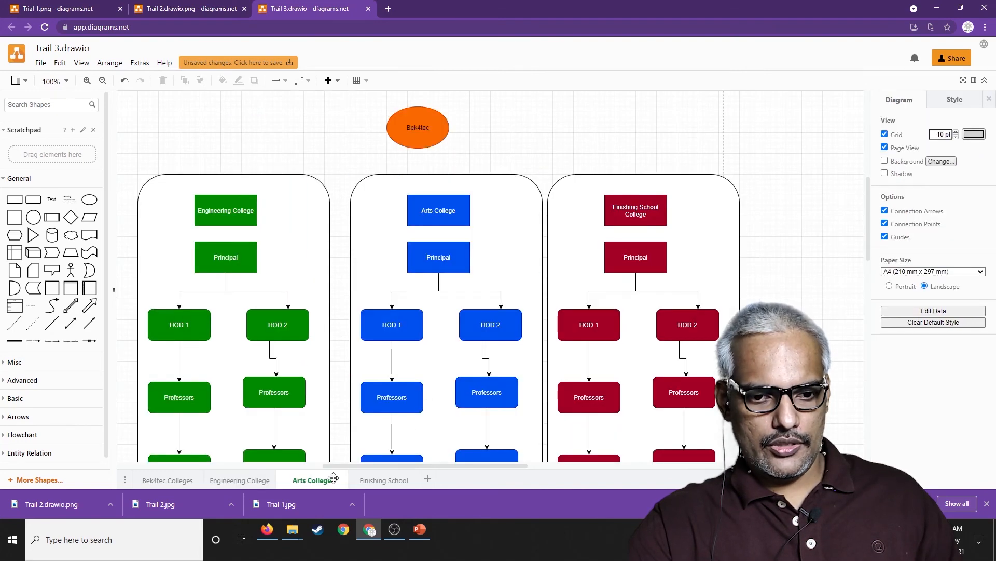
scroll(389, 325, "down", 3, "ctrl")
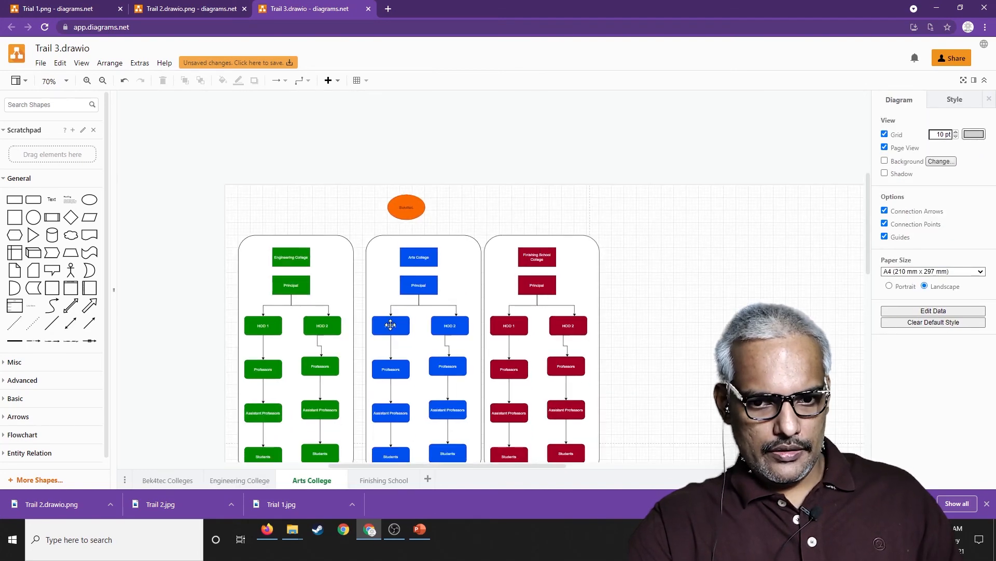
key("alt+f")
key("Escape")
scroll(666, 283, "down", 3)
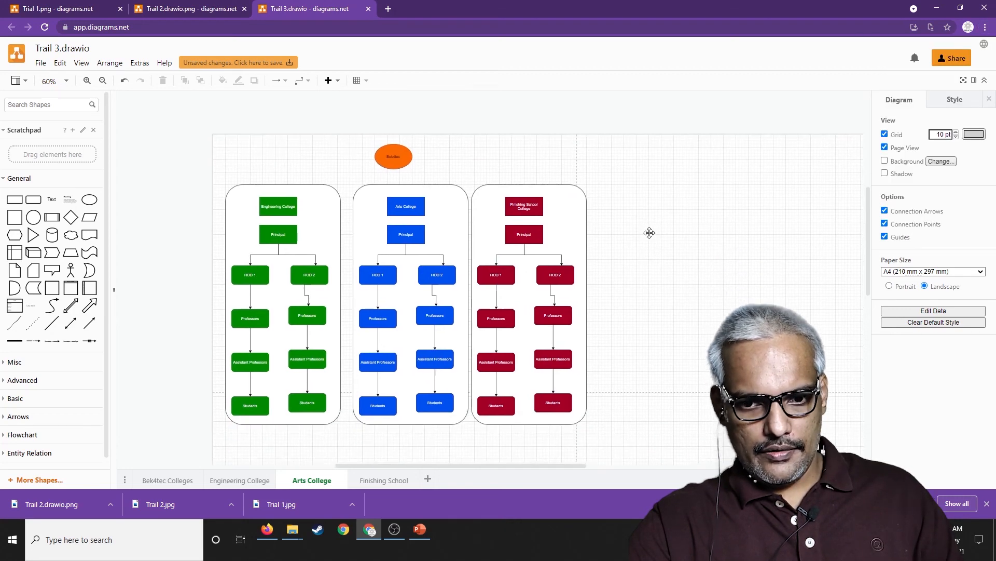
left_click_drag(625, 404, 467, 129)
key("Delete")
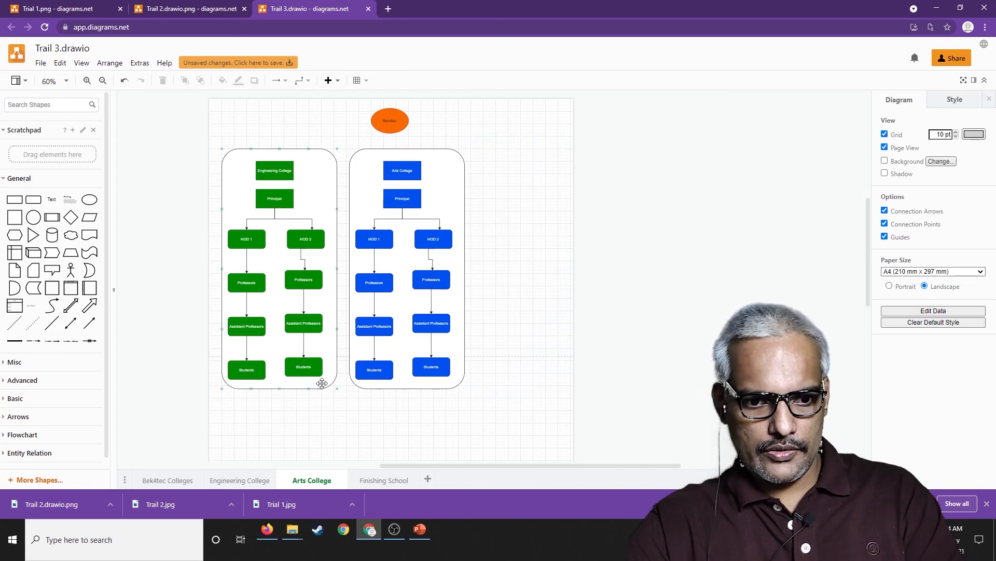
left_click_drag(349, 390, 200, 125)
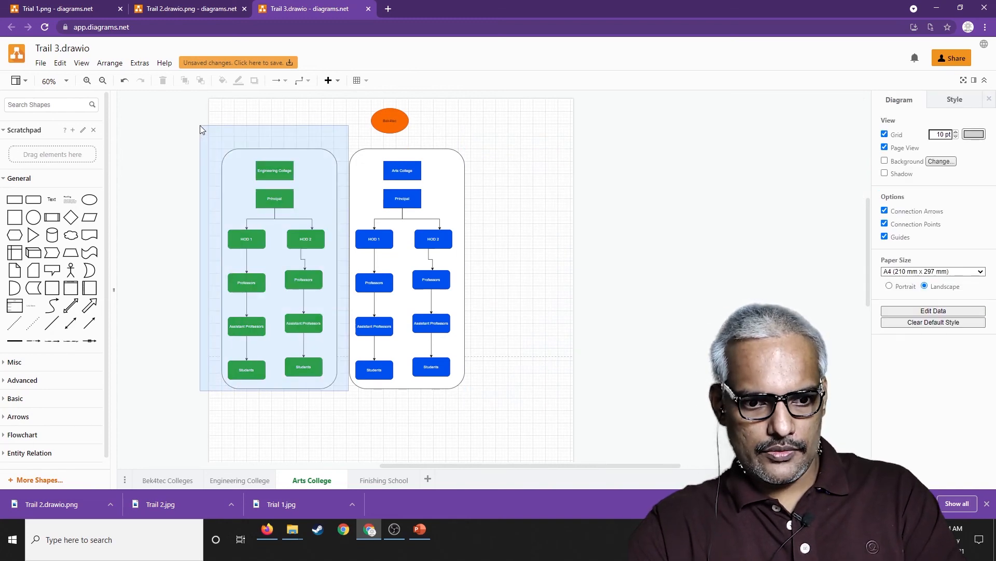
key("Delete")
left_click_drag(393, 125, 402, 132)
left_click(530, 171)
Step: On the Finishing School page, delete the Engineering and Arts College hierarchies with their containers, and move the Bek4tec ellipse above the Finishing School College container
left_click(397, 480)
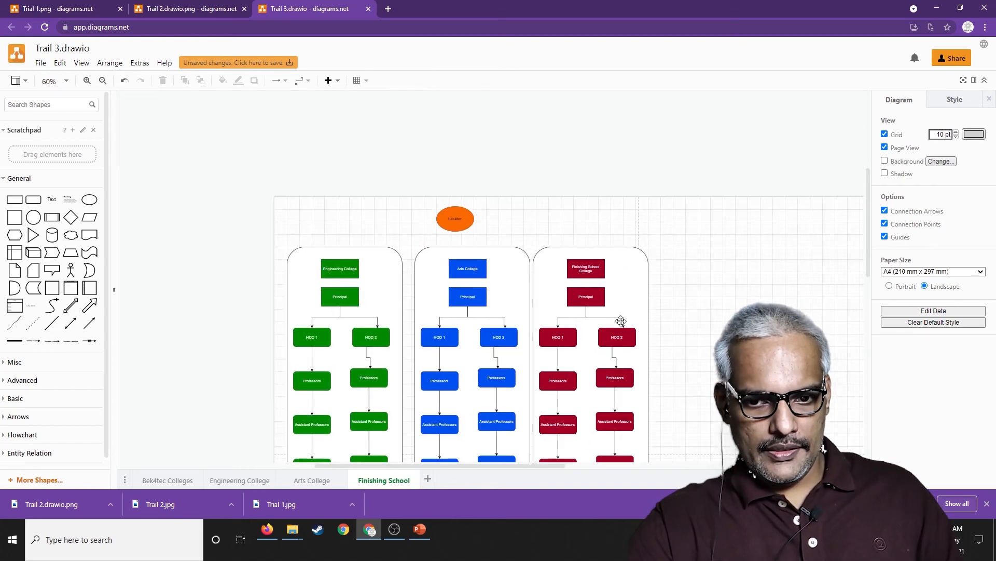
key("alt")
key("Escape")
left_click_drag(705, 339, 703, 220)
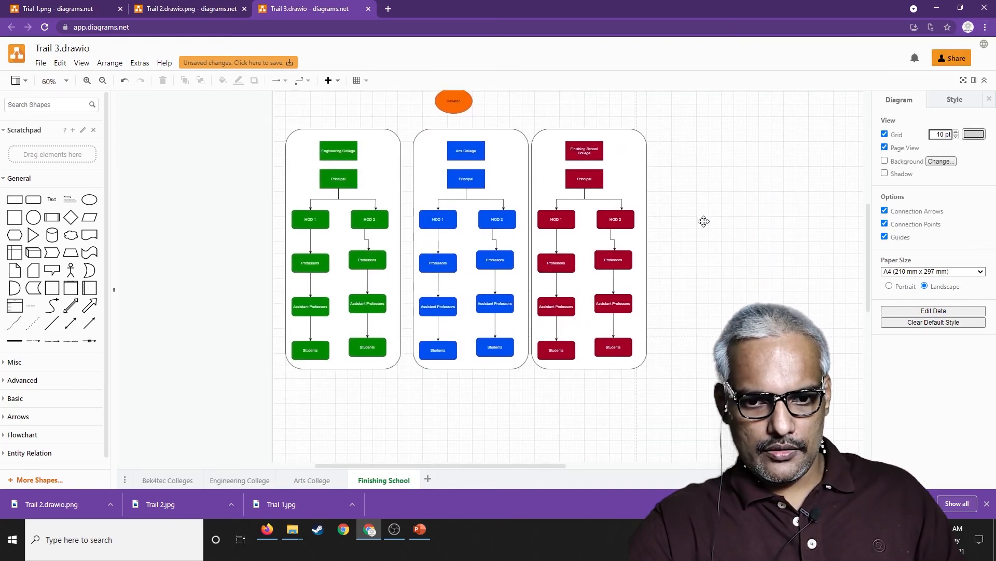
left_click_drag(530, 383, 275, 114)
key("Delete")
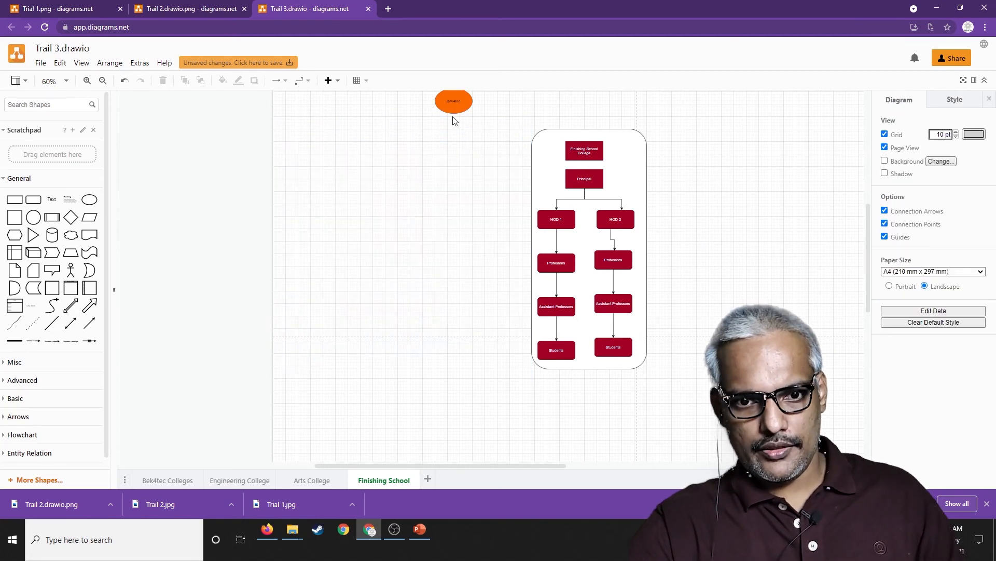
left_click_drag(453, 104, 586, 115)
left_click(645, 149)
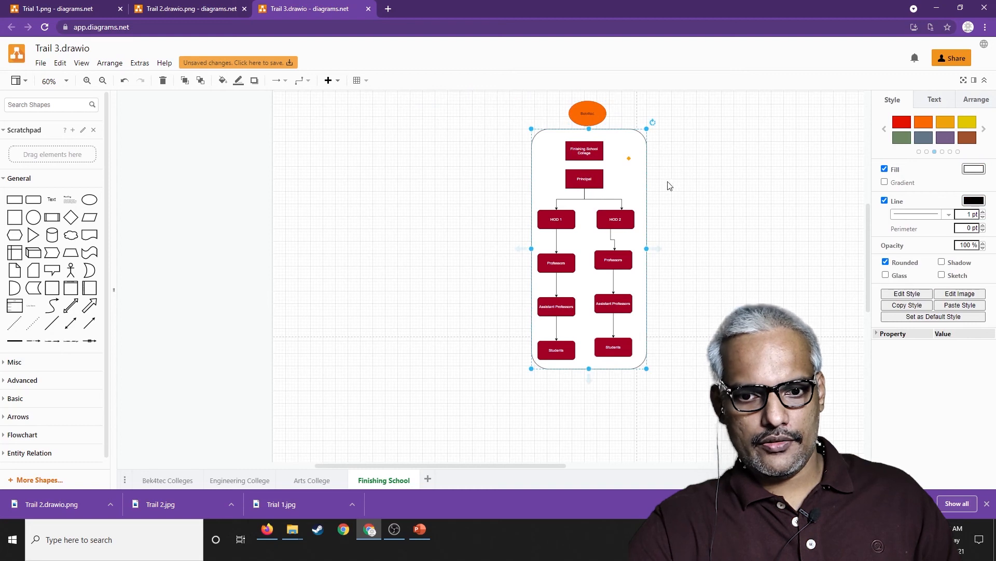
left_click(267, 383)
Step: On the Bek4tec Colleges page, try to link the Engineering College heading by inserting a link to the Engineering College page
left_click(165, 479)
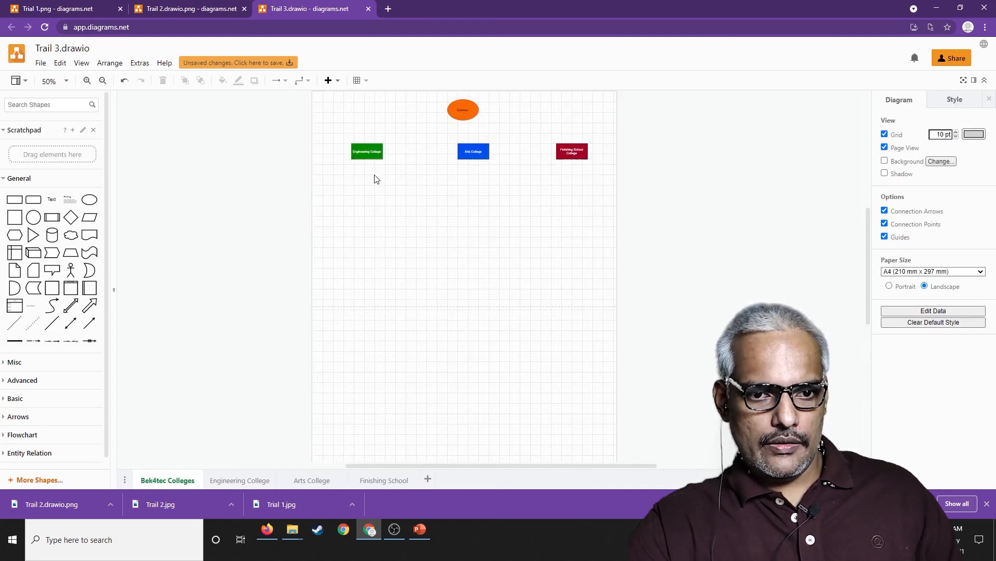
left_click(368, 150)
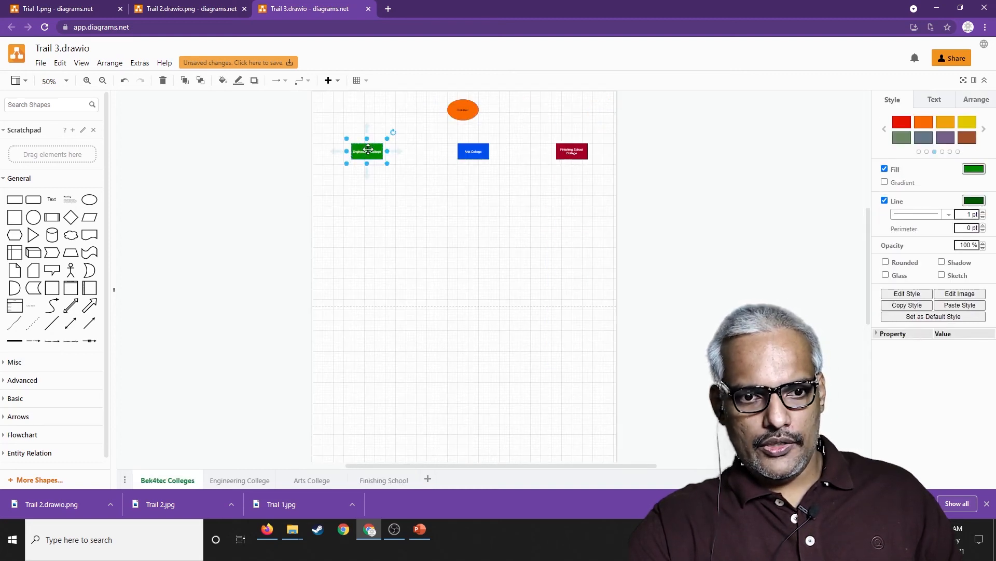
right_click(368, 150)
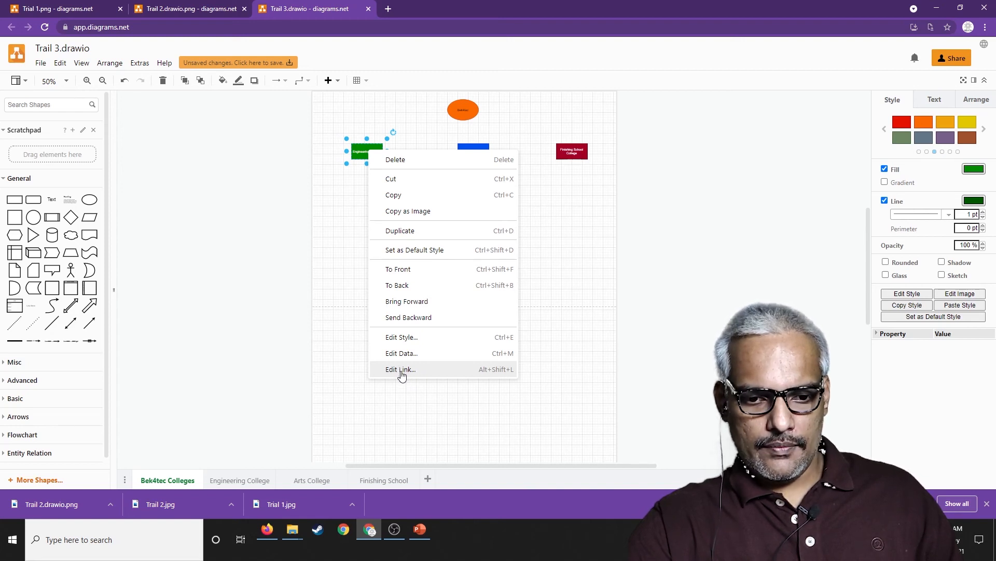
left_click(352, 347)
left_click(378, 152)
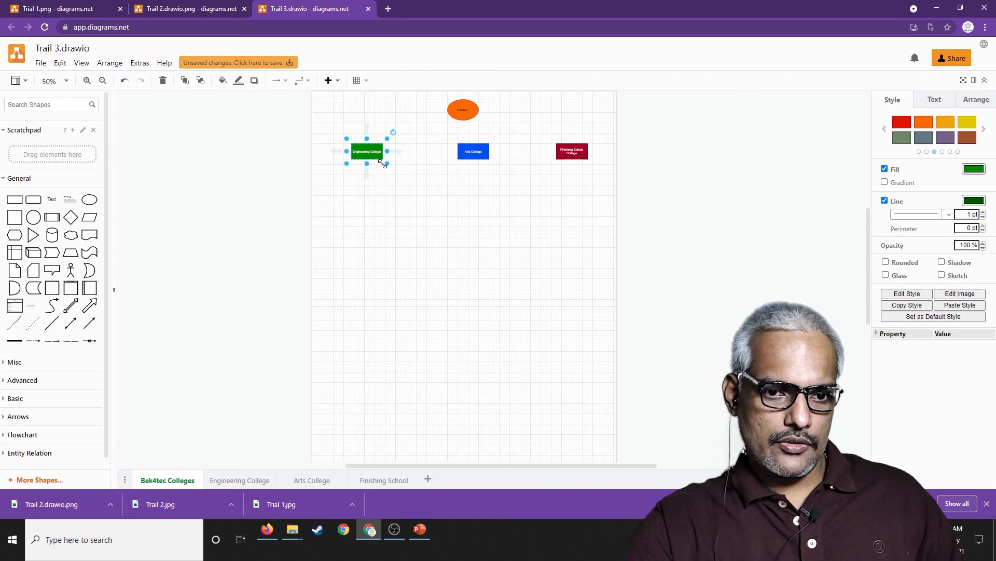
left_click(110, 63)
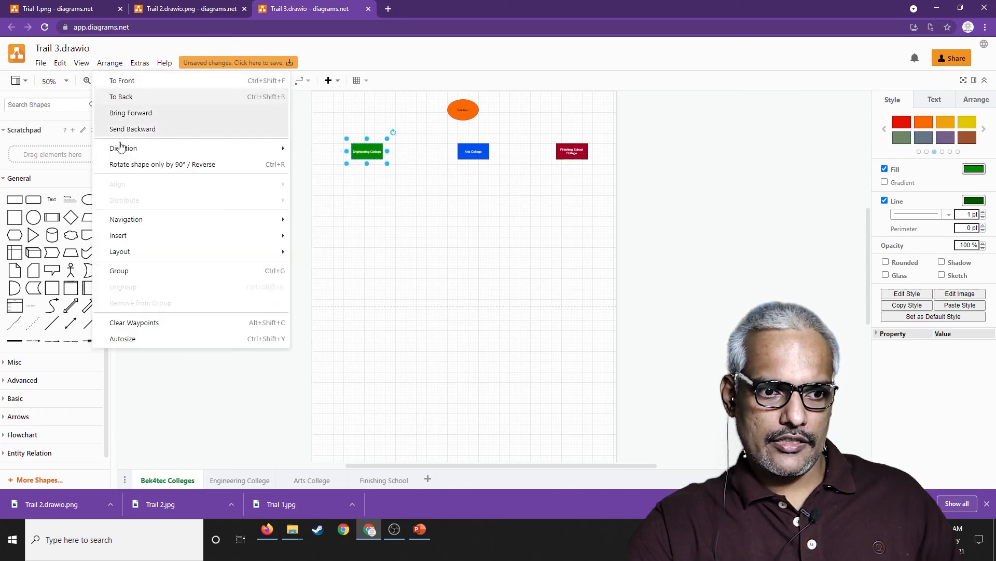
mouse_move(142, 243)
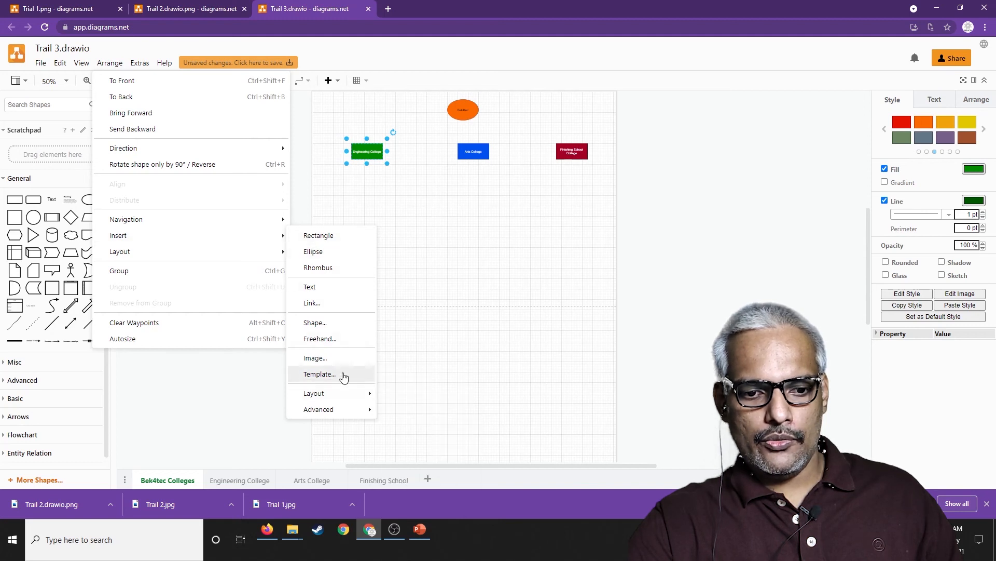
left_click(327, 305)
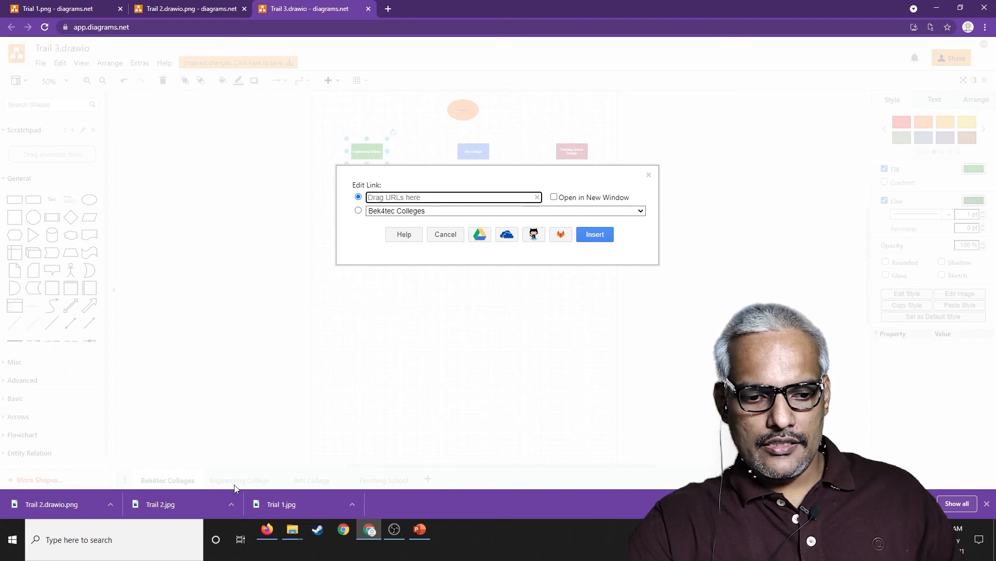
left_click(414, 216)
left_click(412, 229)
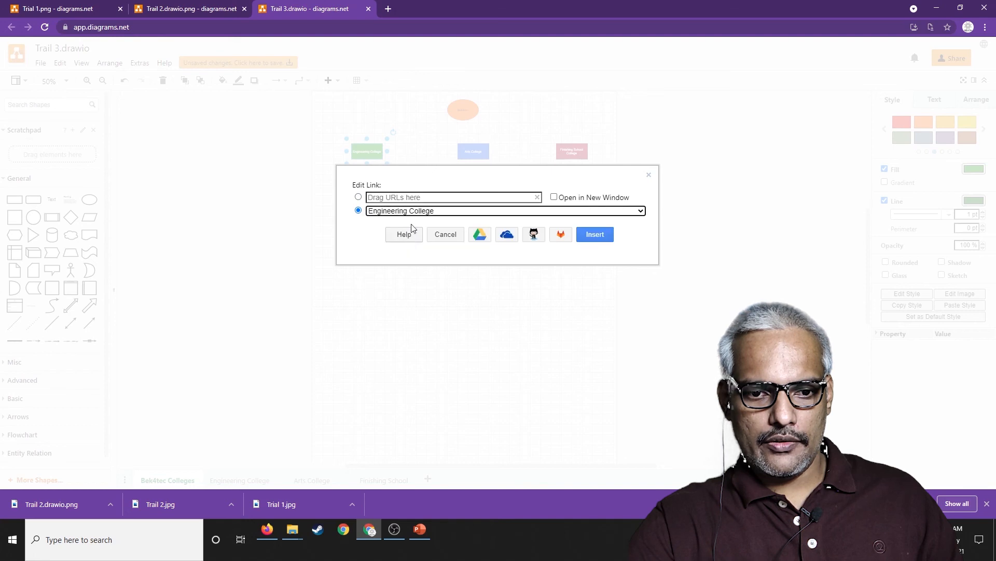
left_click(591, 236)
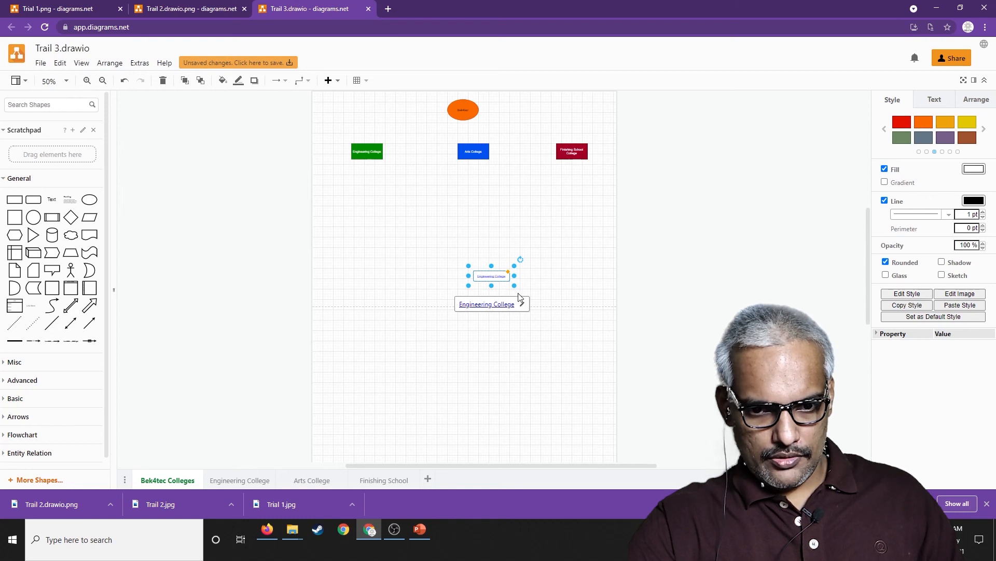
left_click(427, 207)
Step: On the Bek4tec Colleges page, edit the green Engineering College heading's link to point to the Engineering College page
left_click(367, 150)
right_click(365, 151)
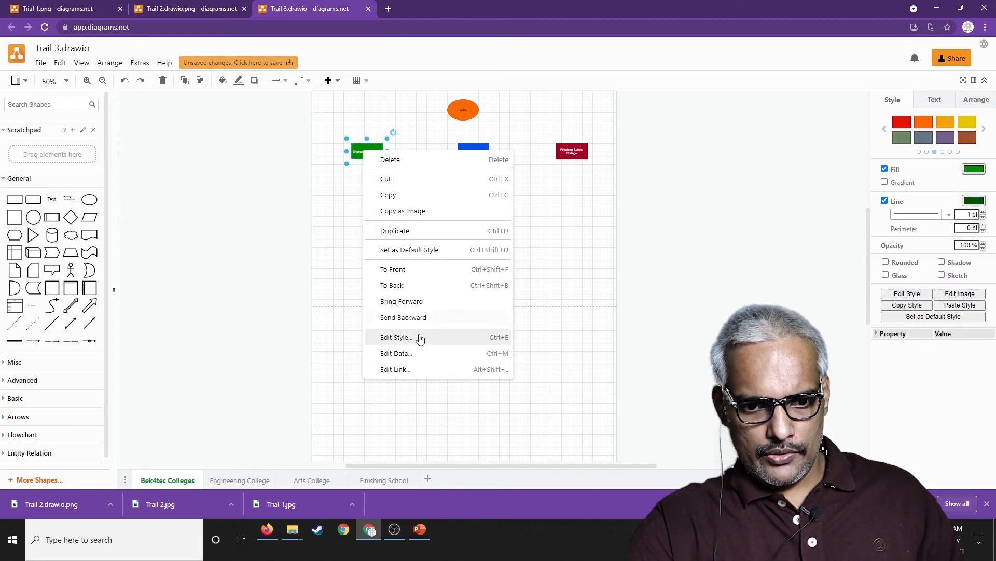
left_click(413, 372)
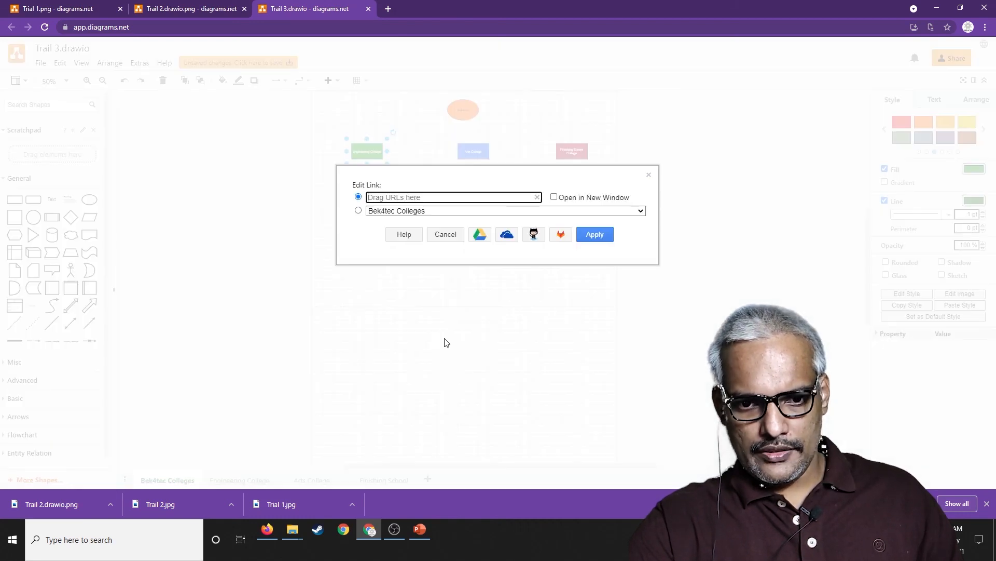
left_click(471, 211)
left_click(449, 230)
left_click(601, 240)
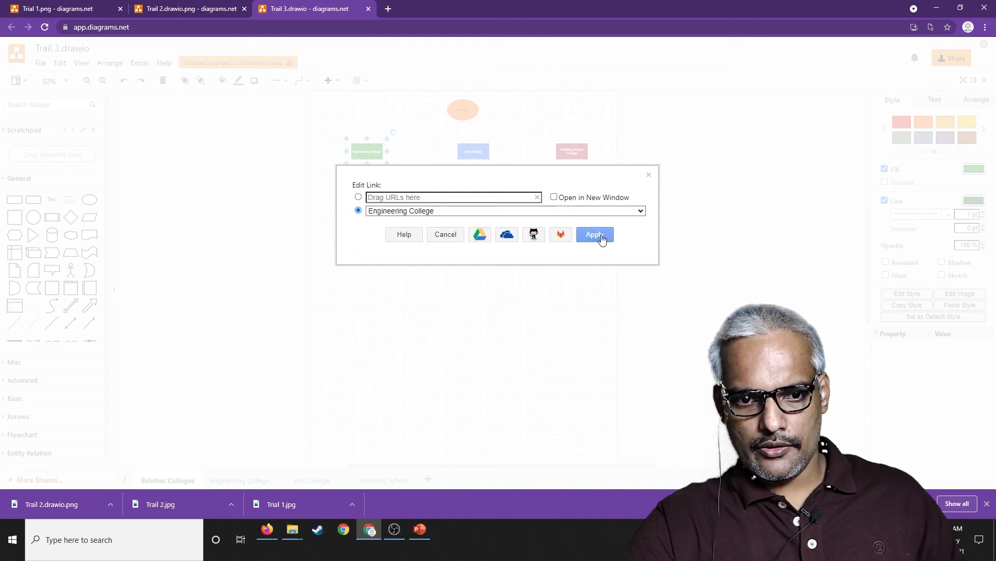
left_click(520, 262)
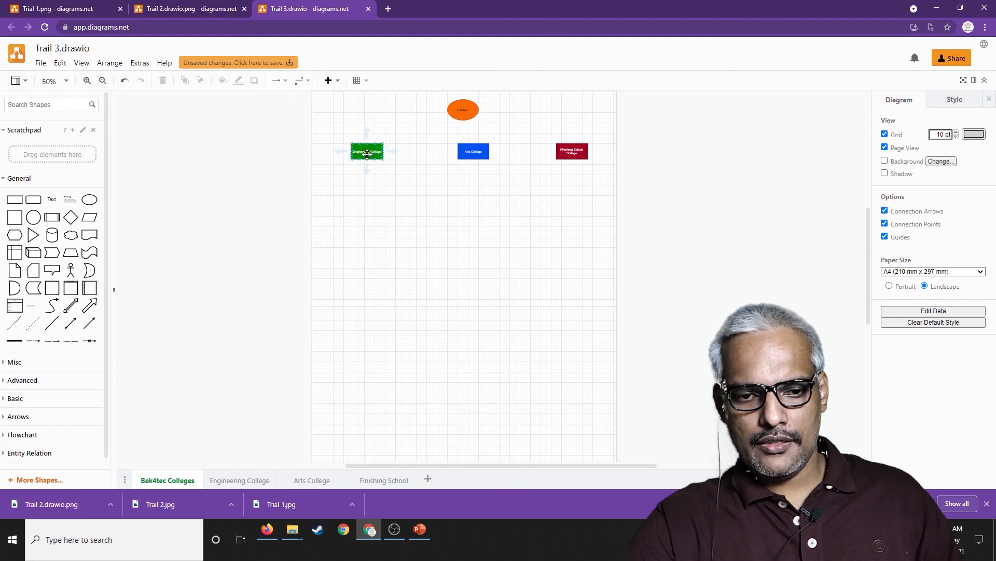
Step: Set the link of the blue Arts College heading to the Arts College page
left_click(478, 154)
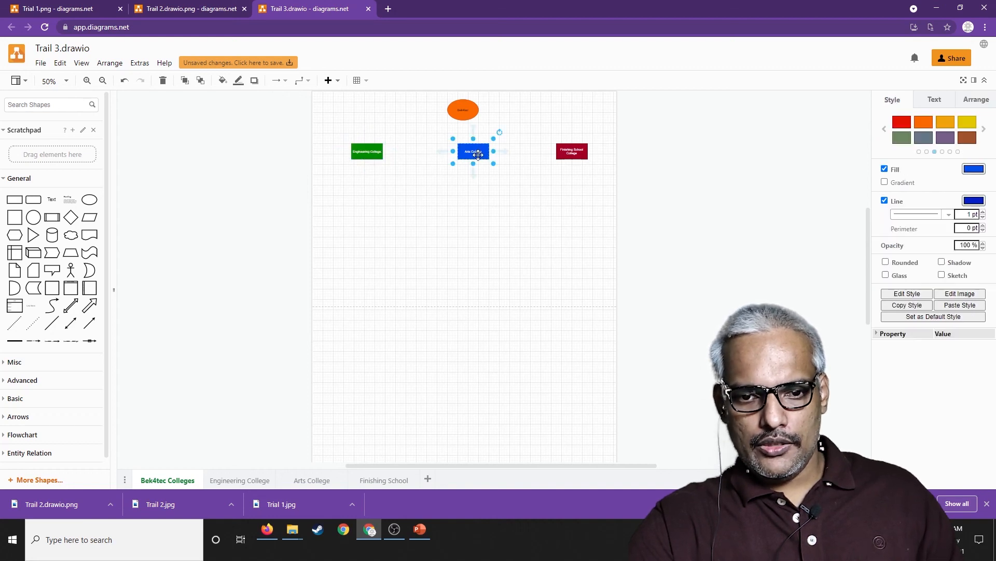
right_click(476, 154)
left_click(541, 369)
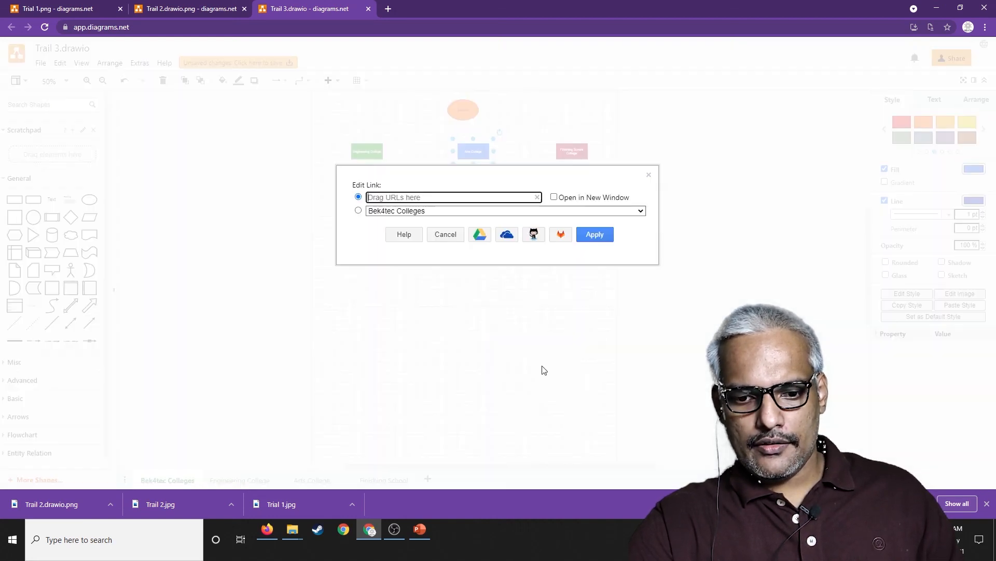
left_click(507, 211)
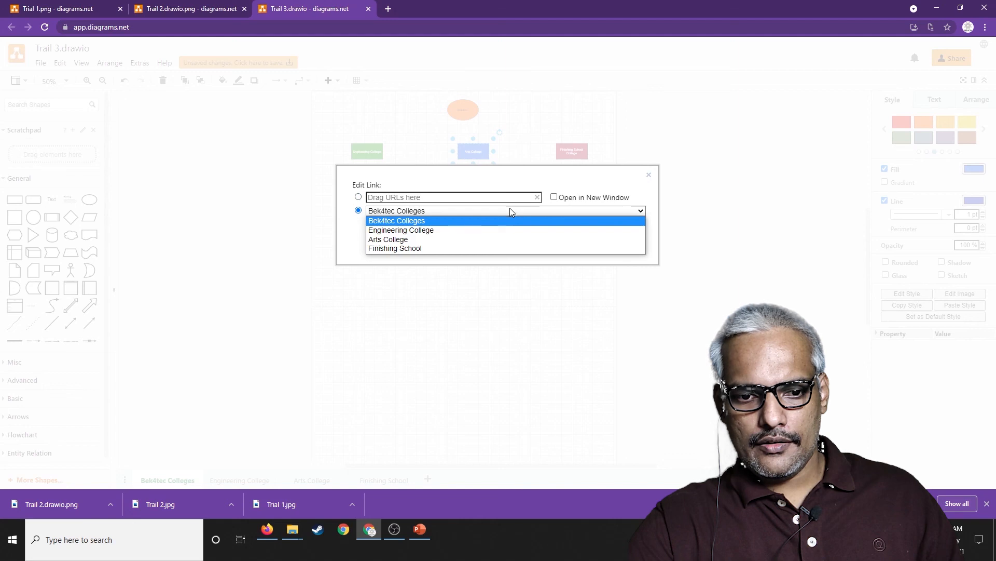
left_click(457, 240)
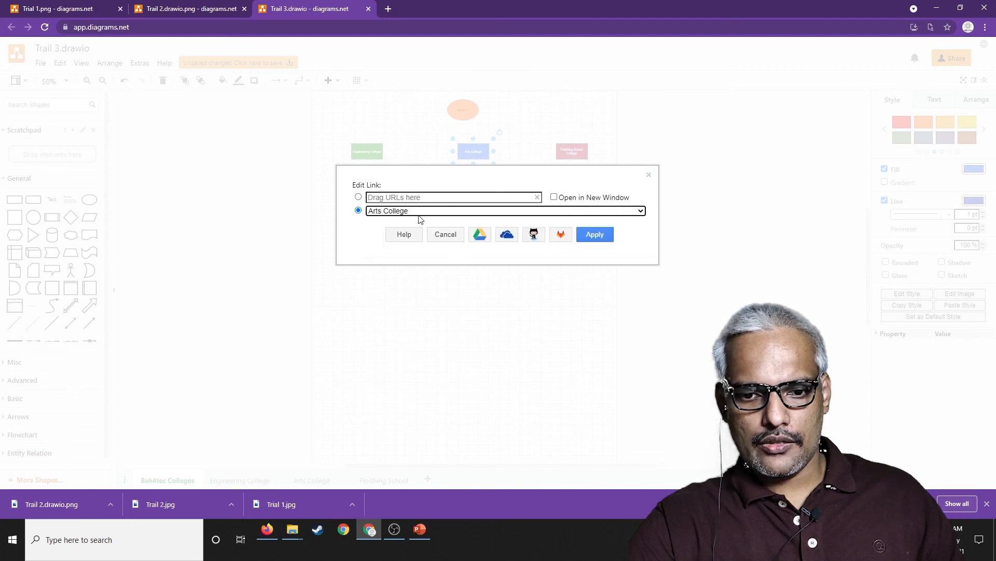
left_click(595, 234)
left_click(574, 214)
Step: Set the link of the dark red Finishing School College heading to the Finishing School page
left_click(566, 147)
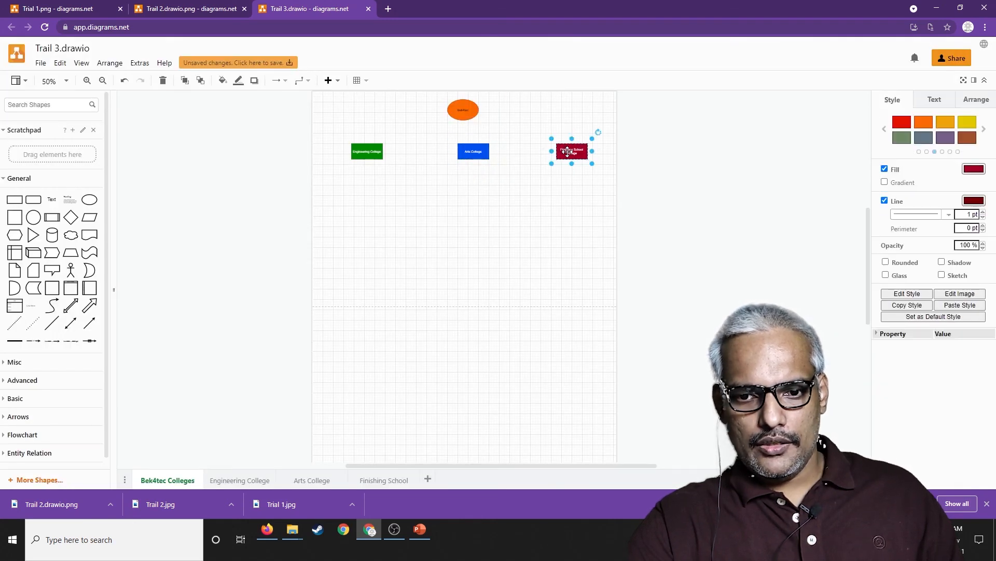
right_click(569, 147)
left_click(599, 376)
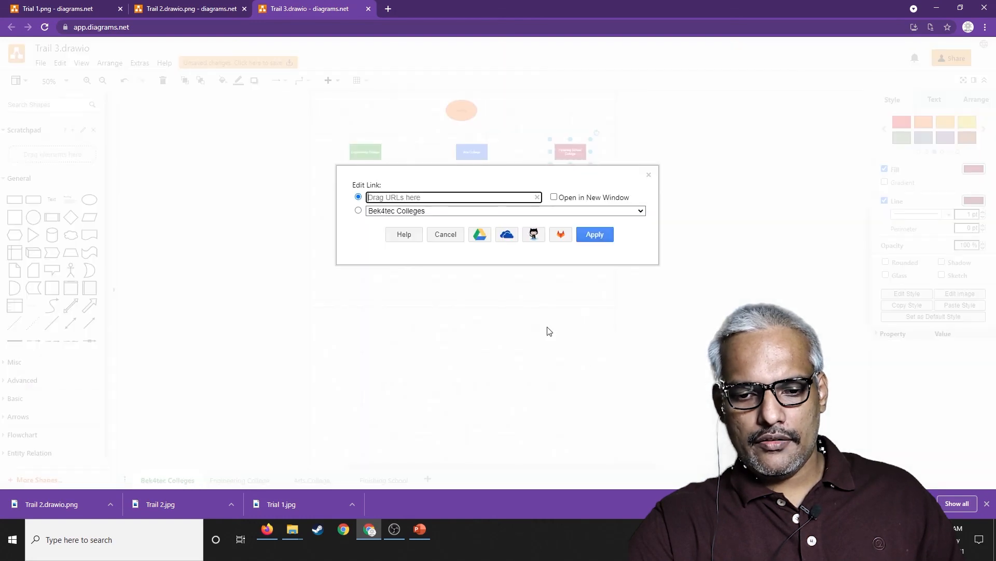
left_click(490, 211)
left_click(457, 248)
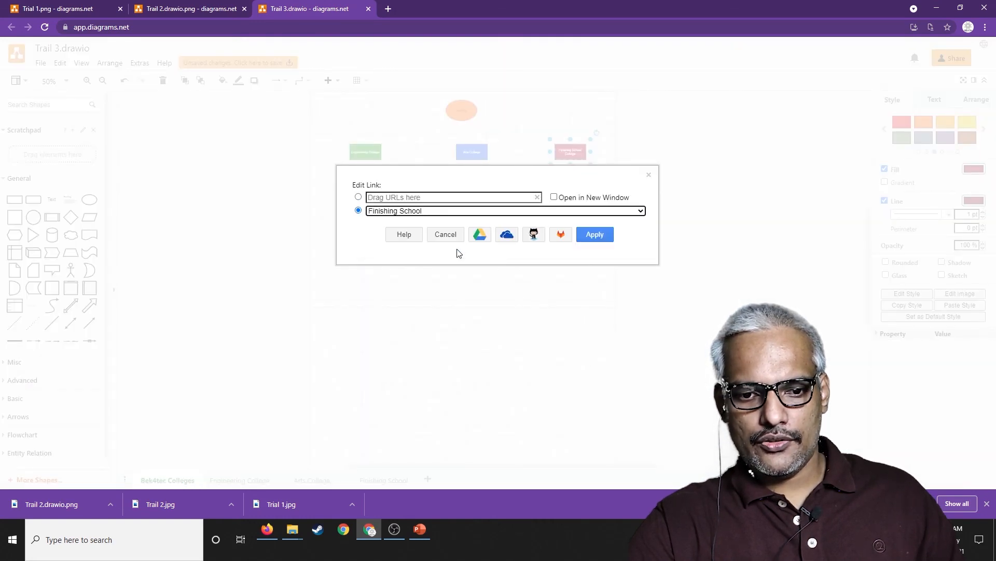
left_click(595, 235)
left_click(550, 306)
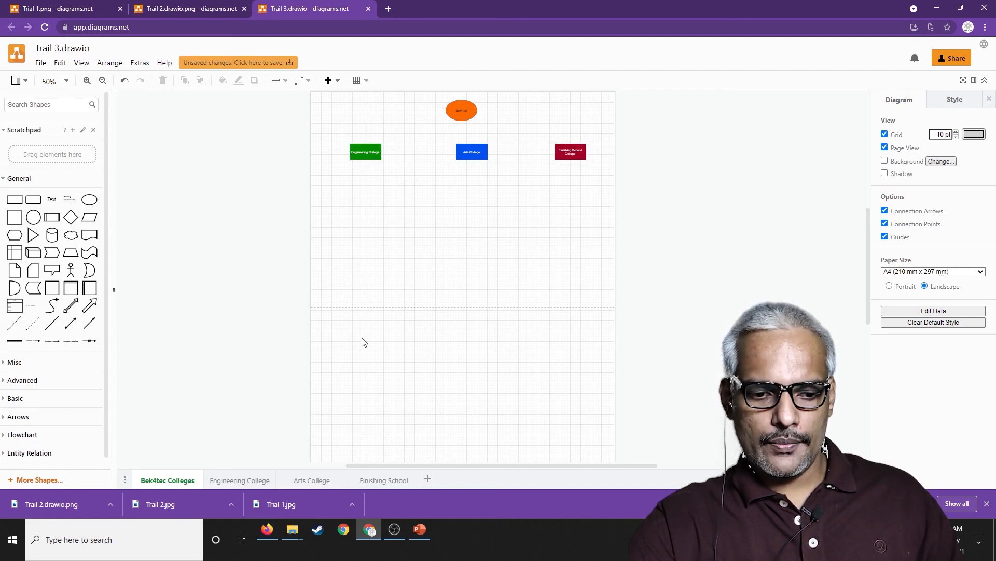
left_click(240, 481)
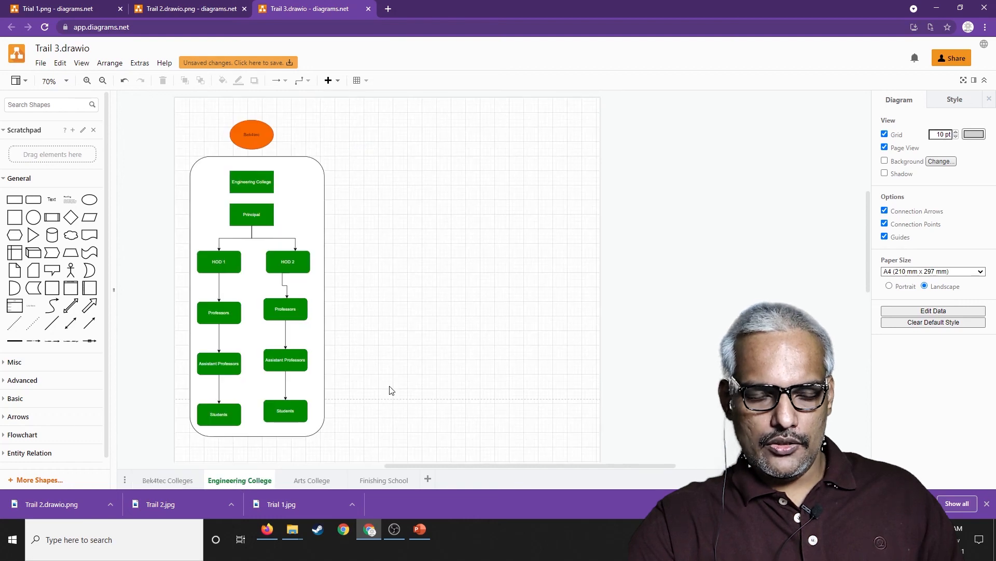
left_click(161, 479)
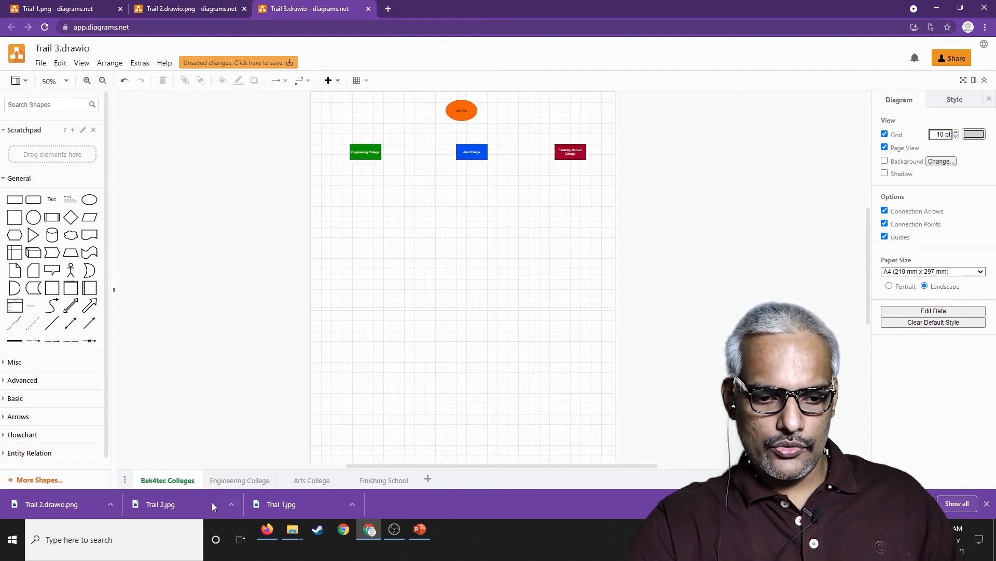
left_click(220, 480)
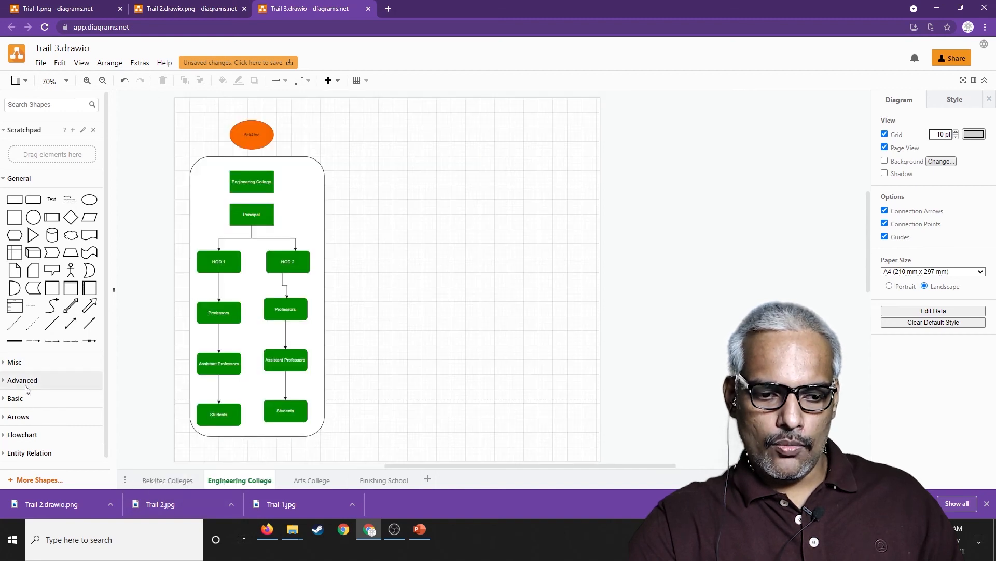
left_click(151, 479)
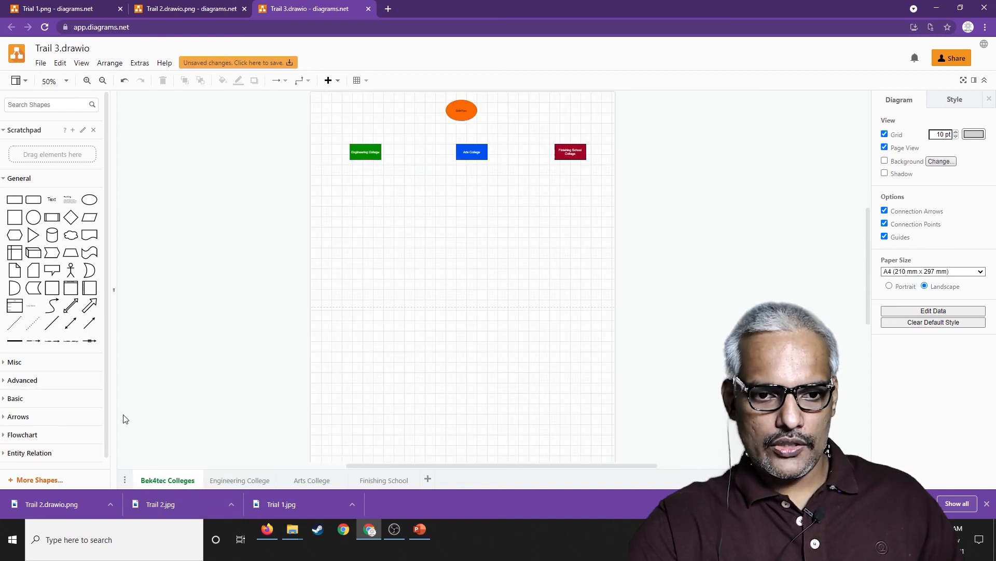
Step: On the Engineering College page, add a rectangle beside the chart's upper right corner and label it "Back to Colleges"
left_click(223, 479)
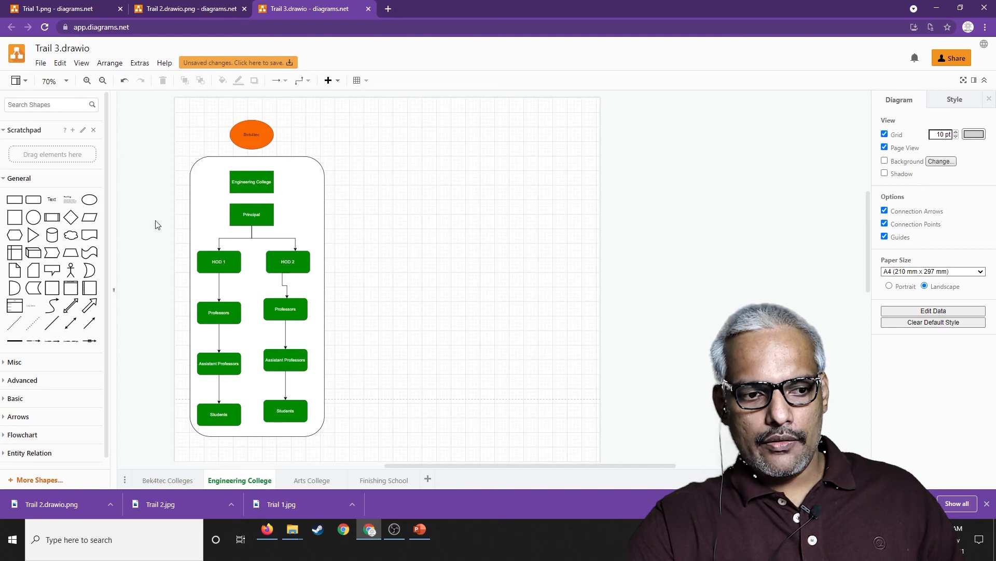
left_click(14, 200)
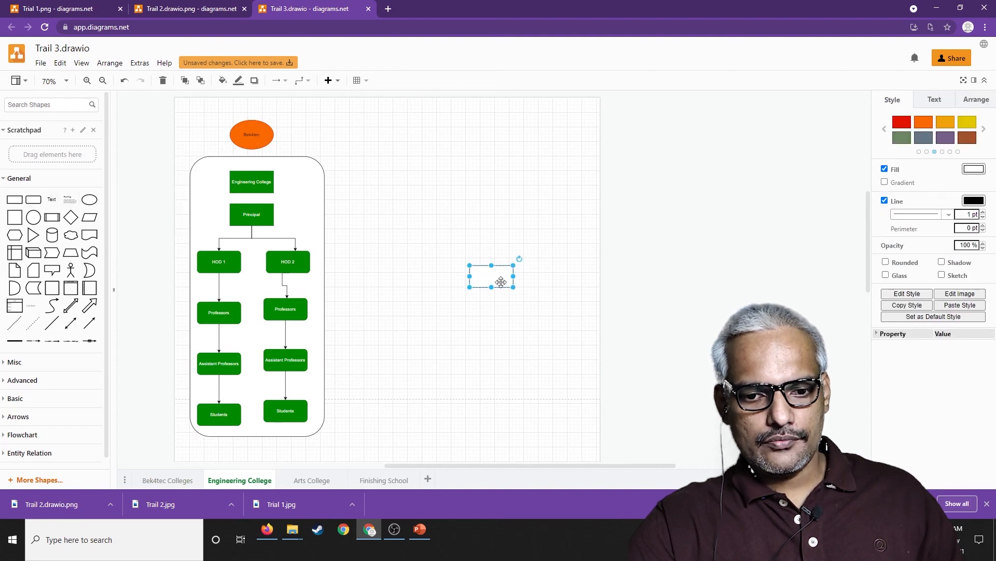
left_click_drag(501, 279, 371, 170)
double_click(371, 171)
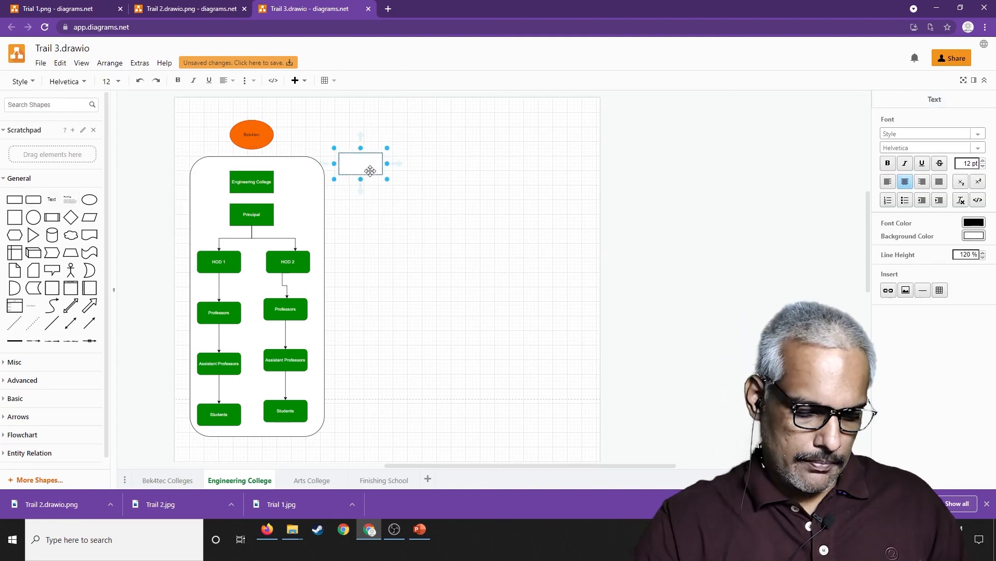
type("Back")
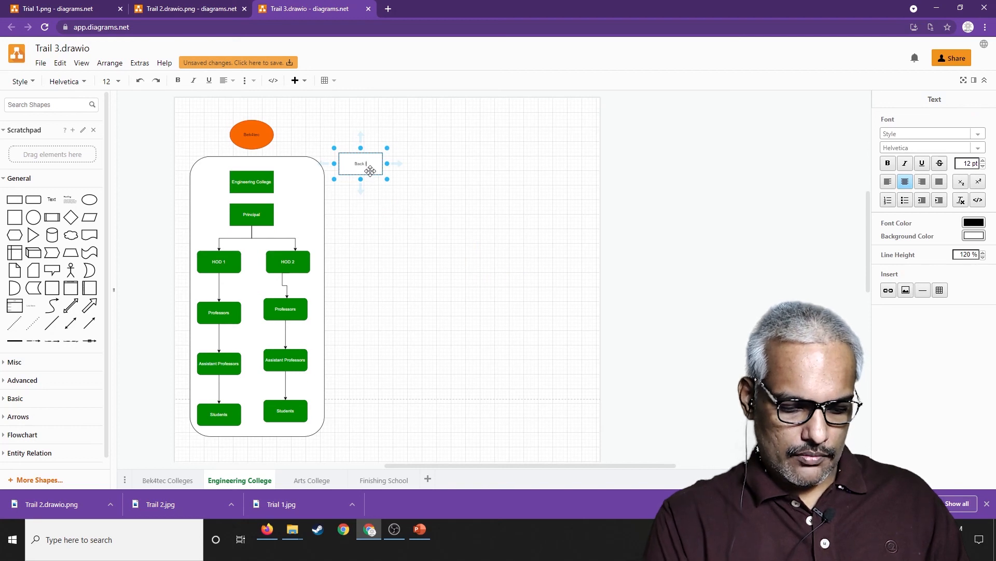
type(" to Colleg")
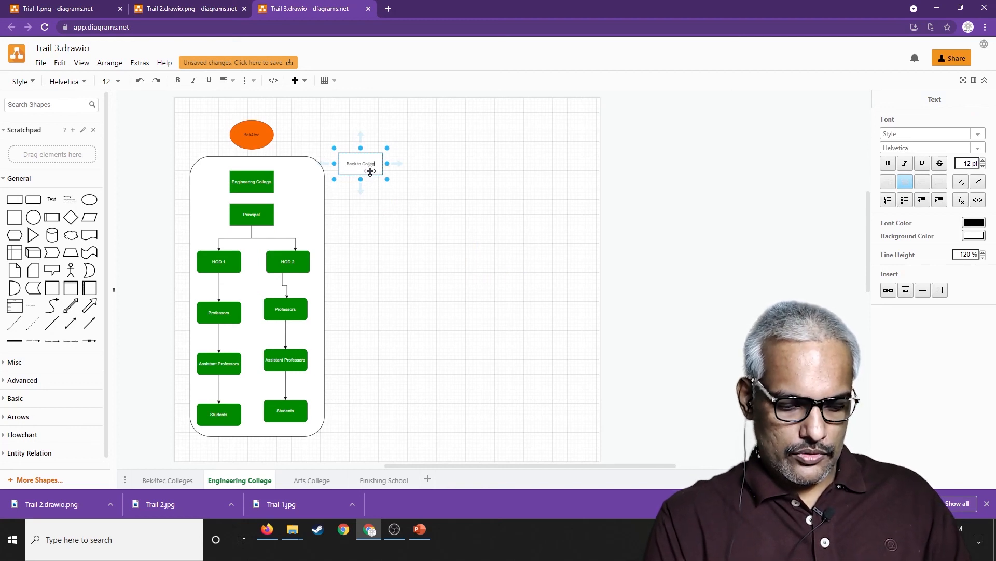
type("es")
left_click(353, 222)
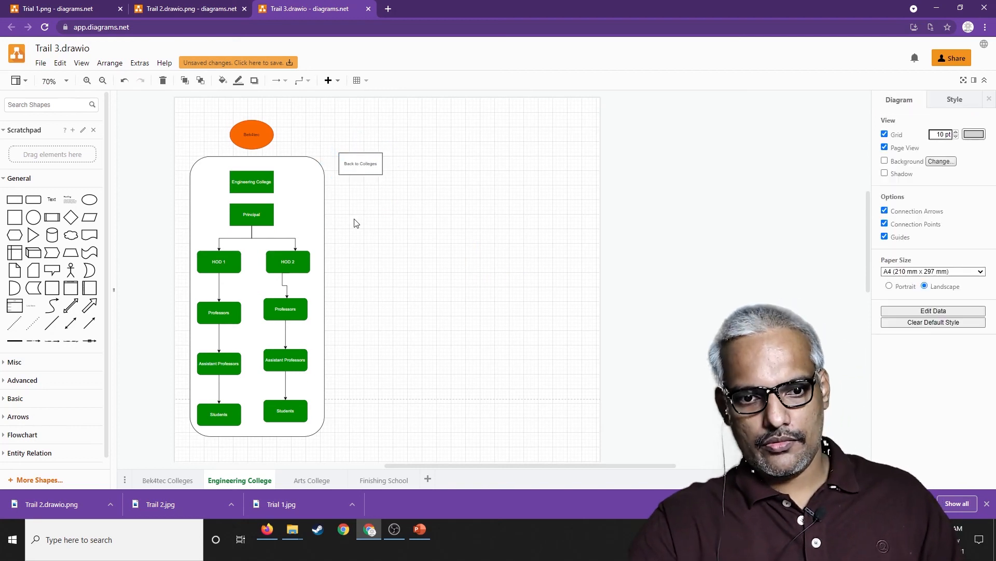
Step: Apply the slate blue-grey colour style to the Back to Colleges box on the Engineering College page
left_click(377, 153)
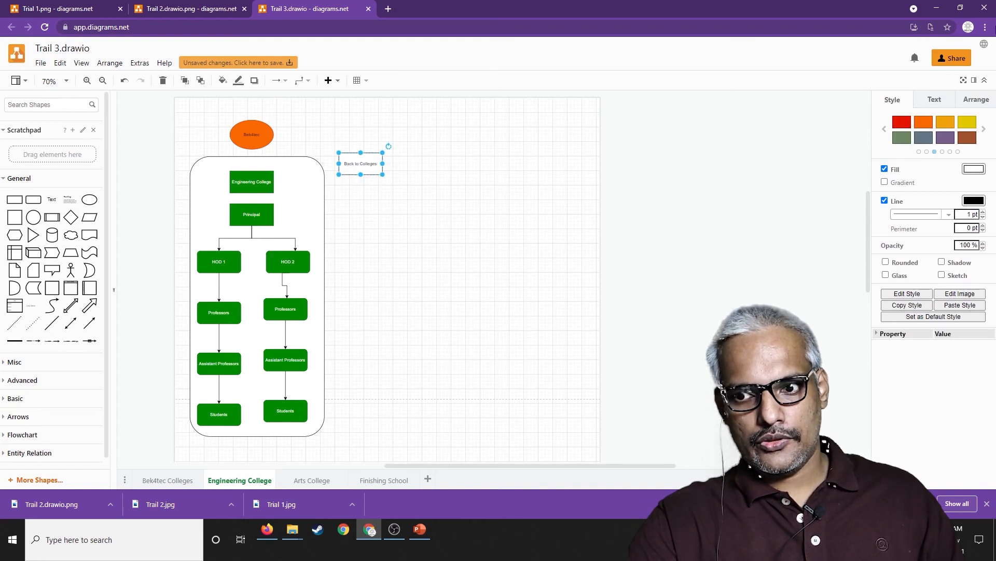
left_click(924, 137)
left_click(361, 259)
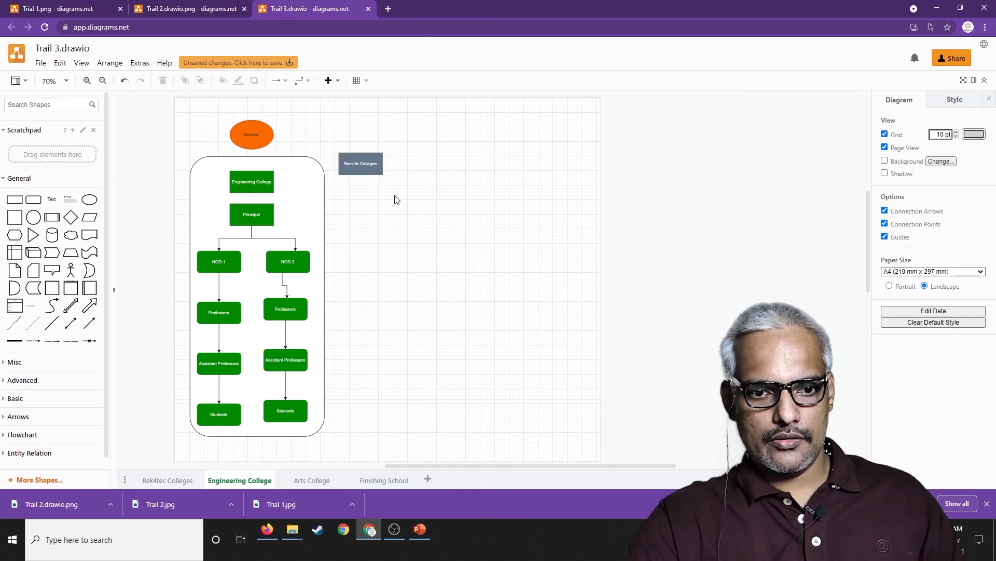
Step: Set the link of the Engineering College page's Back to Colleges box to the Bek4tec Colleges page
left_click(368, 163)
right_click(368, 164)
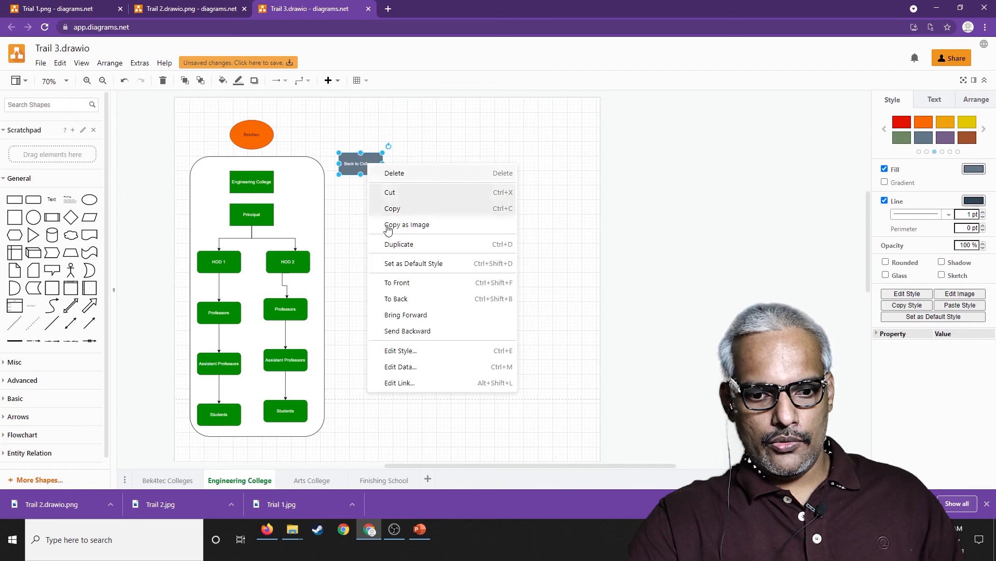
left_click(408, 384)
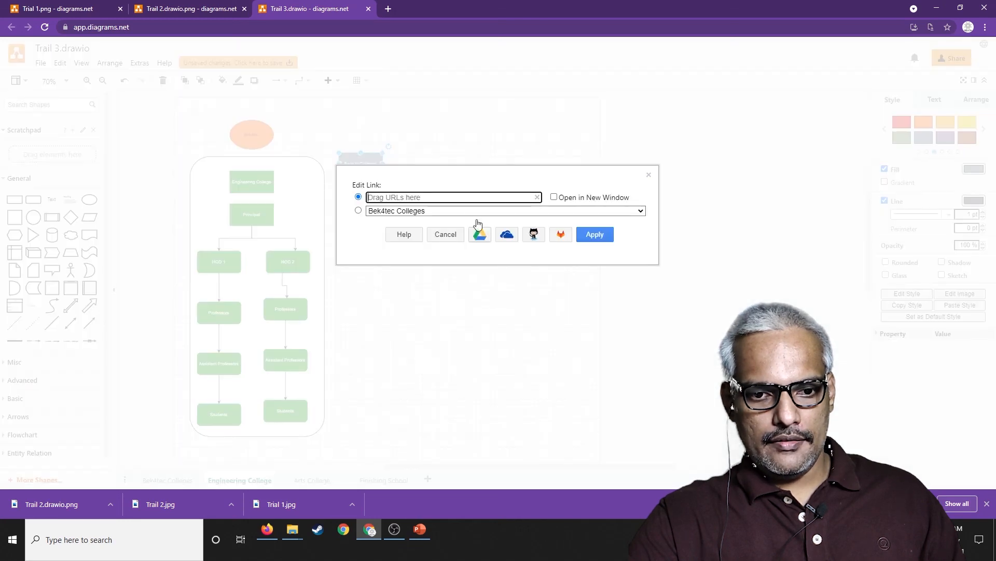
left_click(432, 210)
left_click(400, 216)
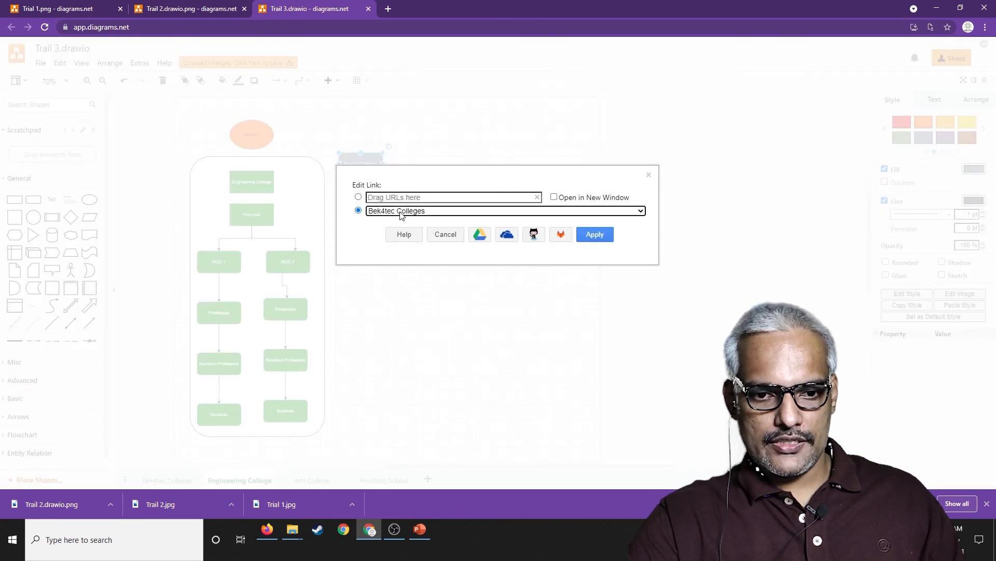
left_click(607, 238)
Step: Copy the Back to Colleges box onto the Arts College page and place it to the upper right of the blue chart
left_click_drag(445, 195, 336, 132)
left_click(296, 479)
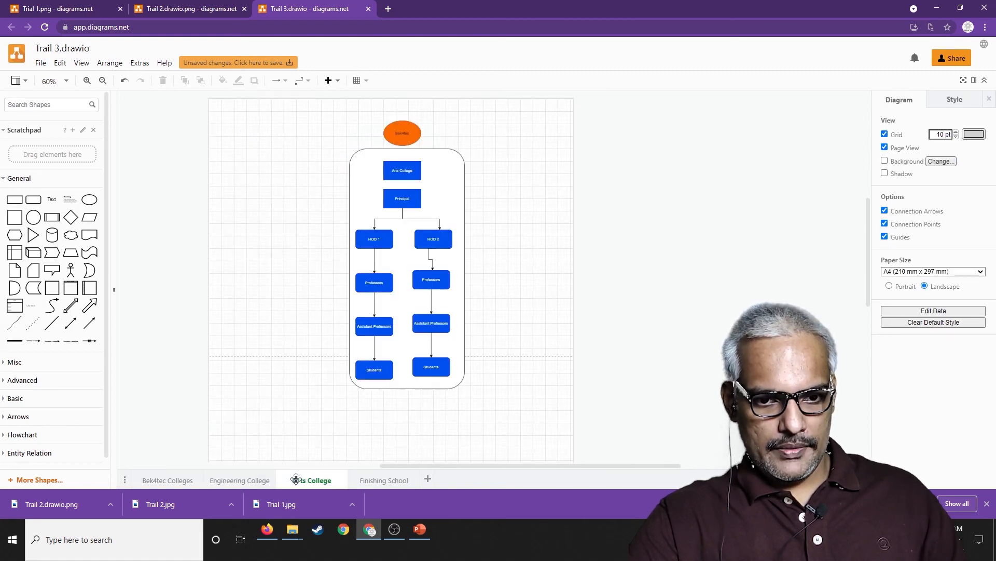
key("ctrl+v")
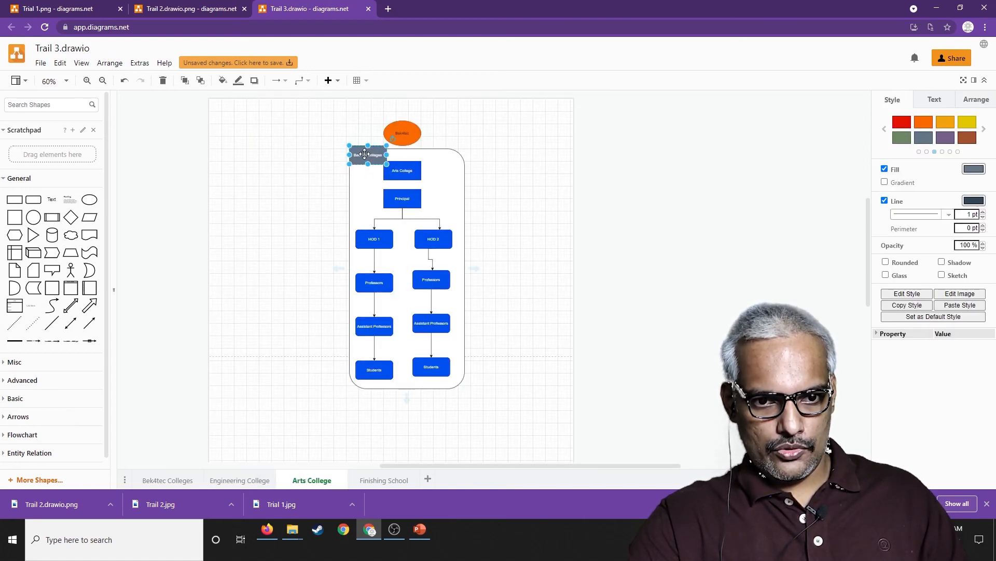
left_click_drag(364, 151, 504, 152)
Step: Edit the link of the Back to Colleges box on the Arts College page to target the Bek4tec Colleges page
right_click(501, 151)
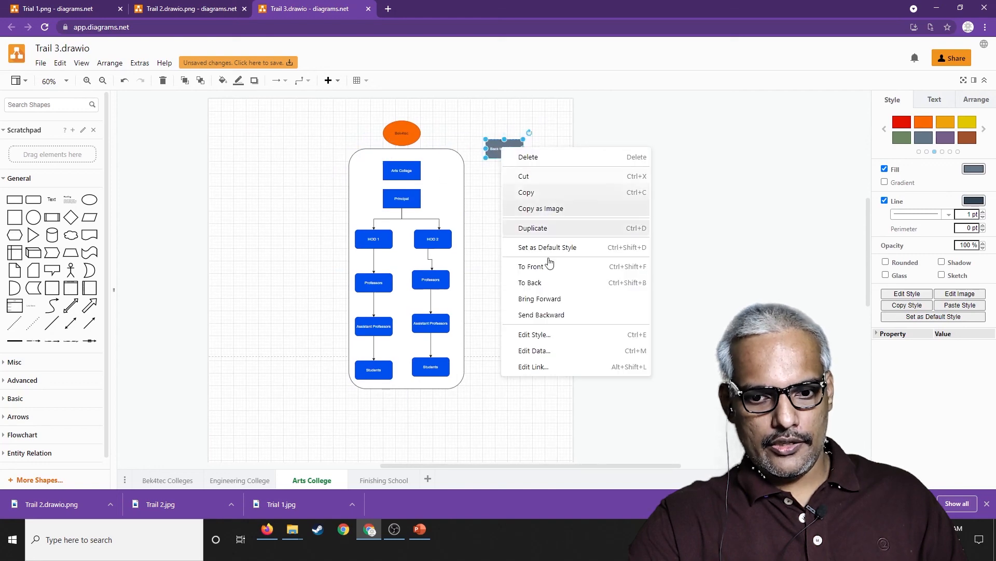
left_click(533, 368)
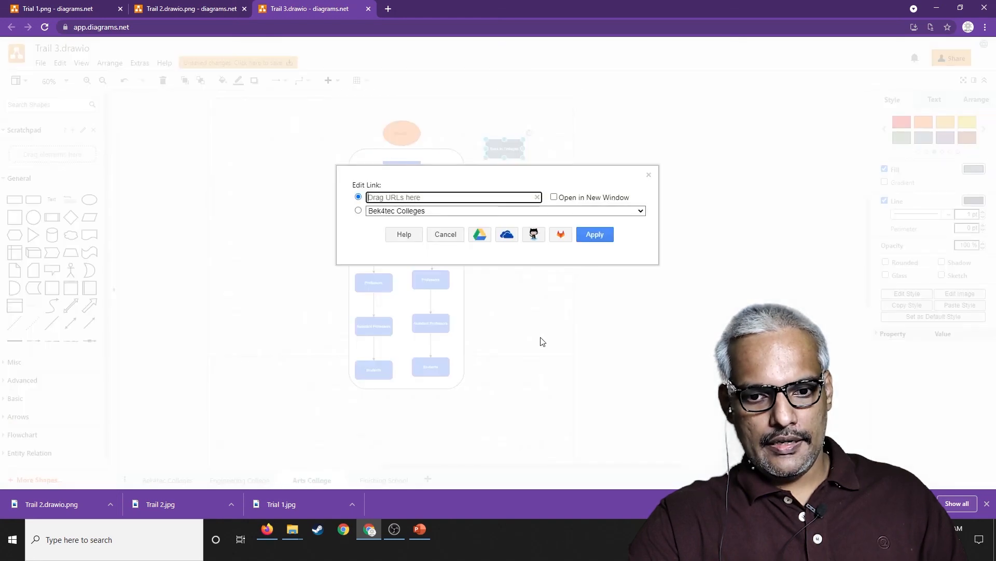
left_click(603, 234)
Step: Paste the Back to Colleges box onto the Finishing School page and place it to the upper right of the dark red chart
left_click(383, 480)
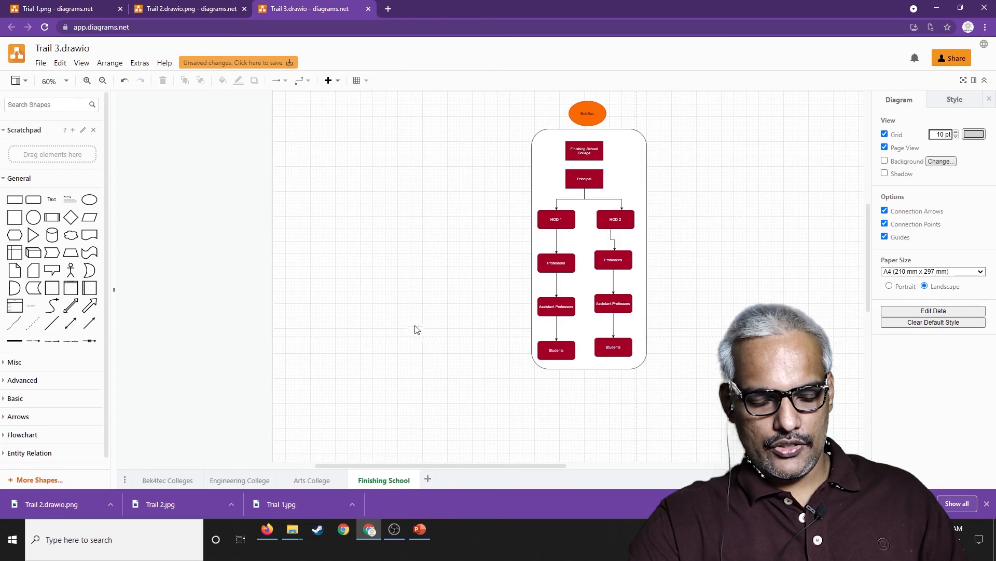
key("ctrl+v")
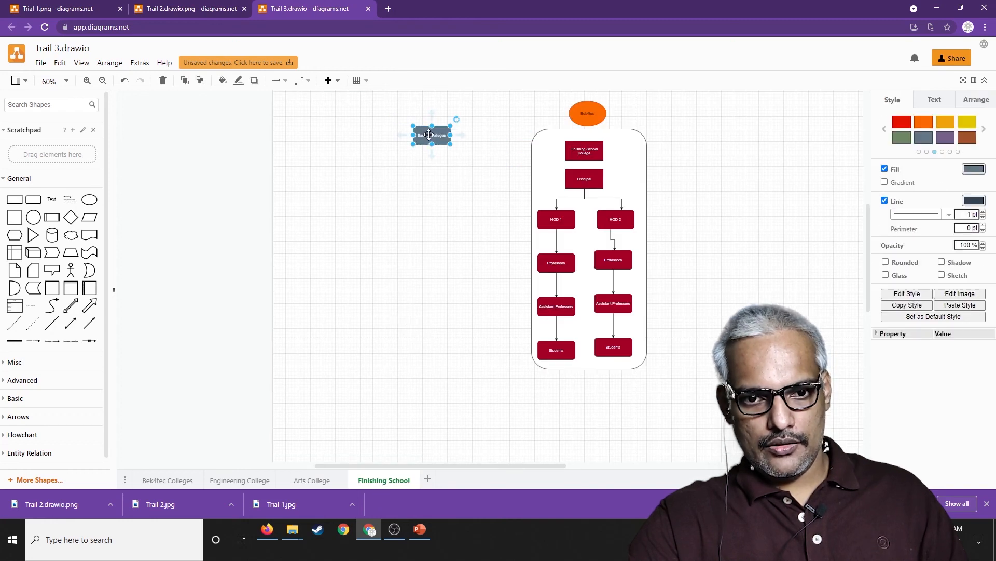
left_click_drag(429, 135, 668, 137)
Step: Set the link of the Finishing School page's Back to Colleges box to the Bek4tec Colleges page
right_click(668, 137)
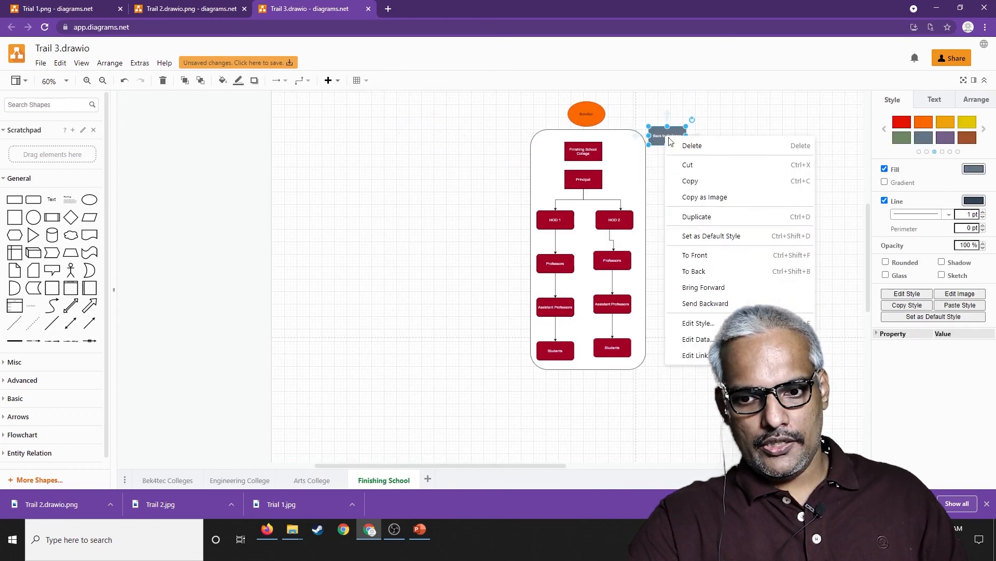
left_click(680, 354)
left_click(527, 211)
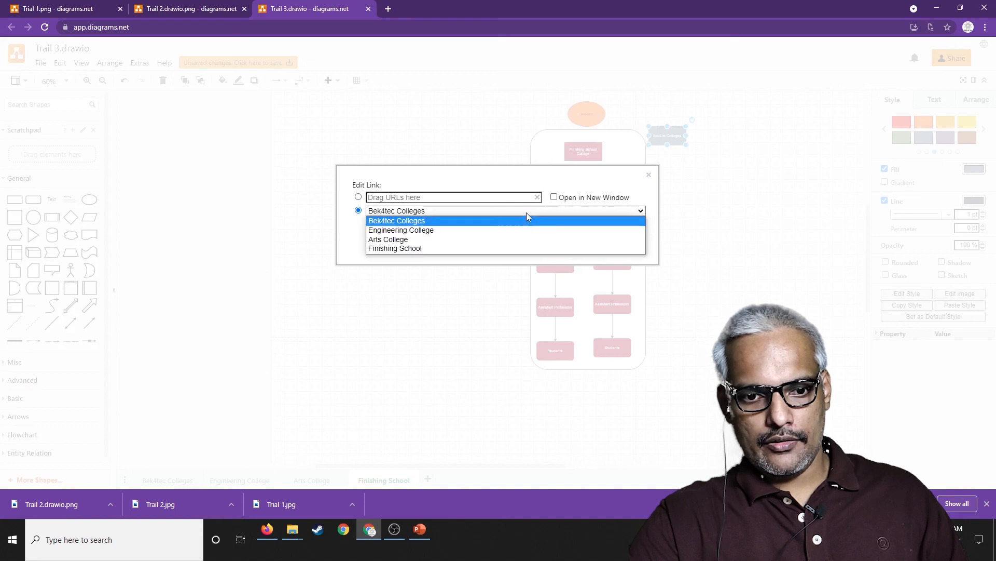
left_click(462, 218)
left_click(602, 234)
left_click(769, 255)
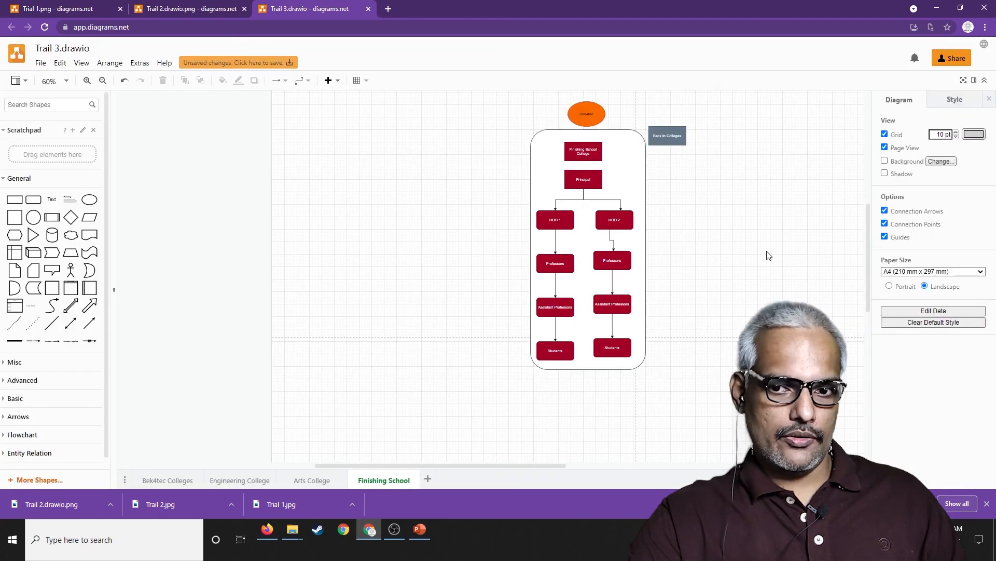
Step: Return to the Bek4tec Colleges overview page and save the Trail 3 diagram
left_click(181, 478)
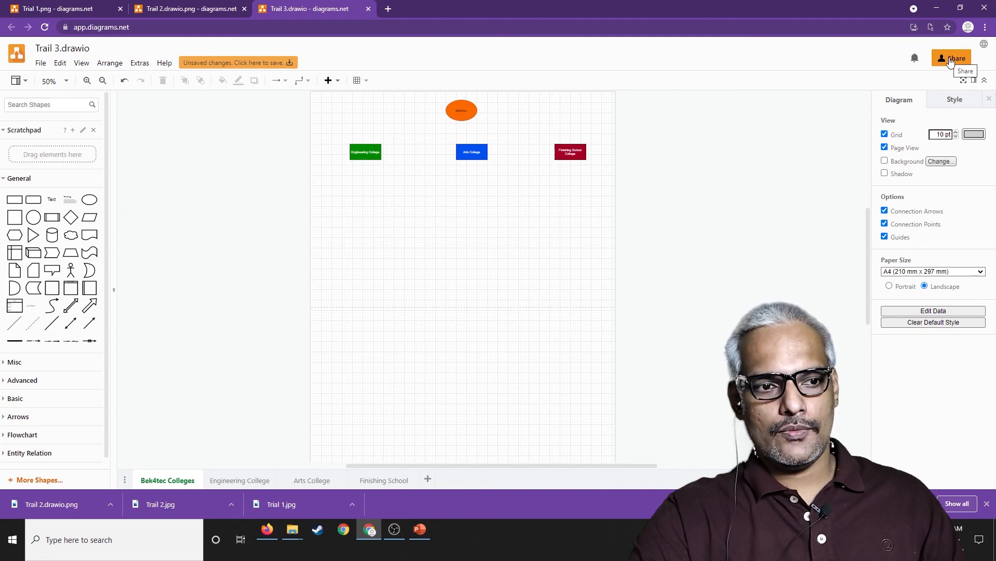
left_click(41, 65)
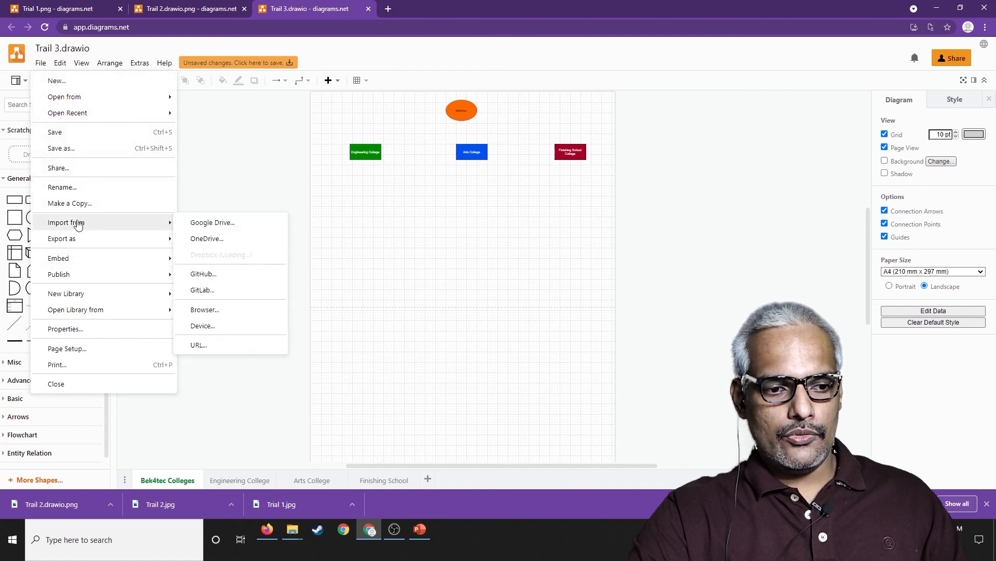
mouse_move(82, 260)
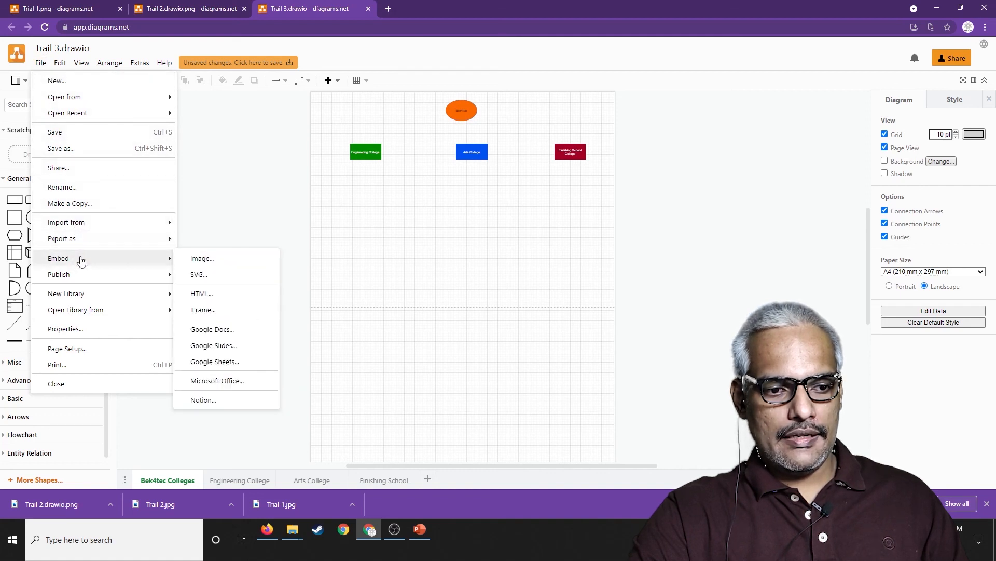
left_click(60, 133)
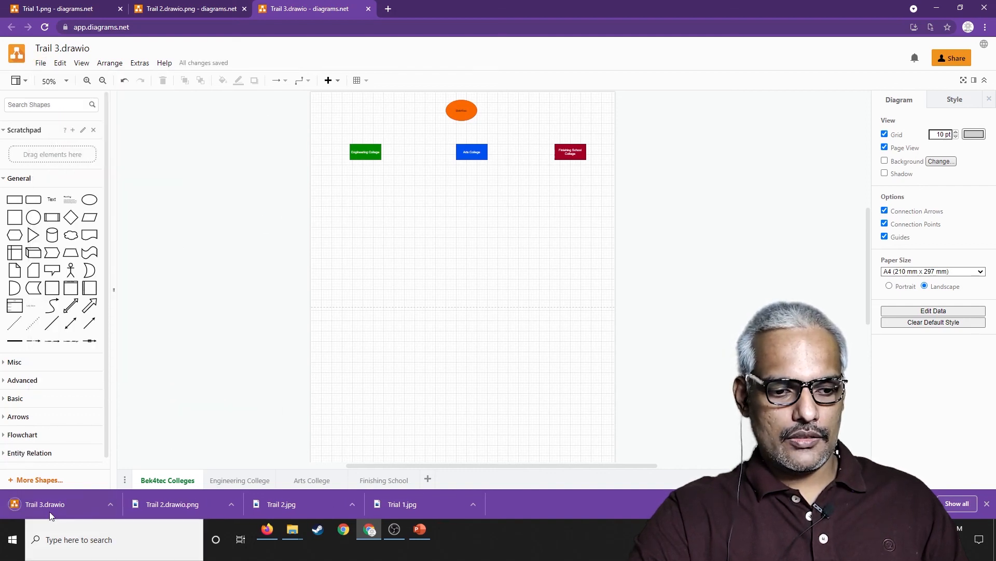
Step: Publish the diagram as a link with all pages, lightbox, layers, tags and Make a Copy editing, and copy the link to the clipboard
left_click(40, 63)
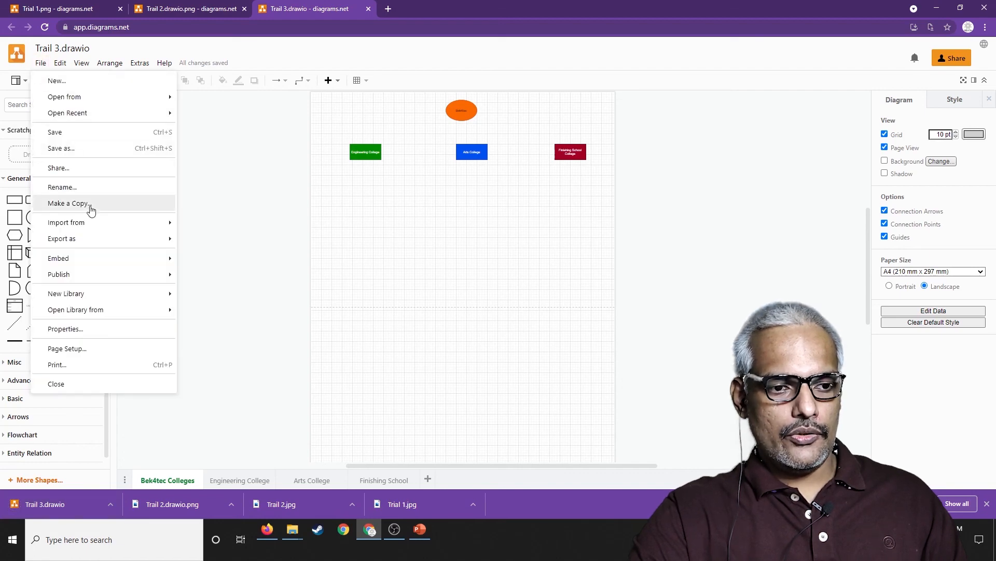
mouse_move(108, 275)
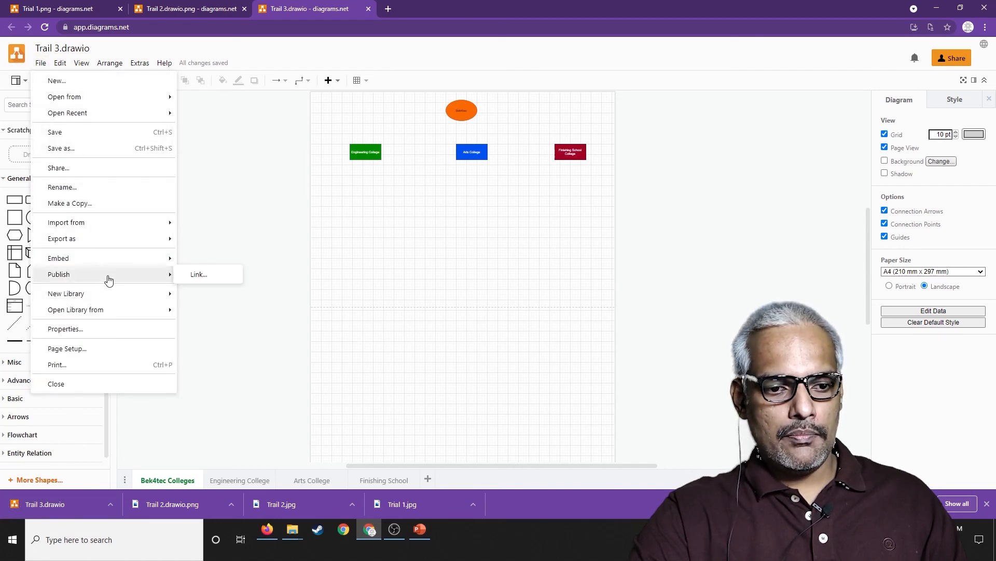
left_click(197, 275)
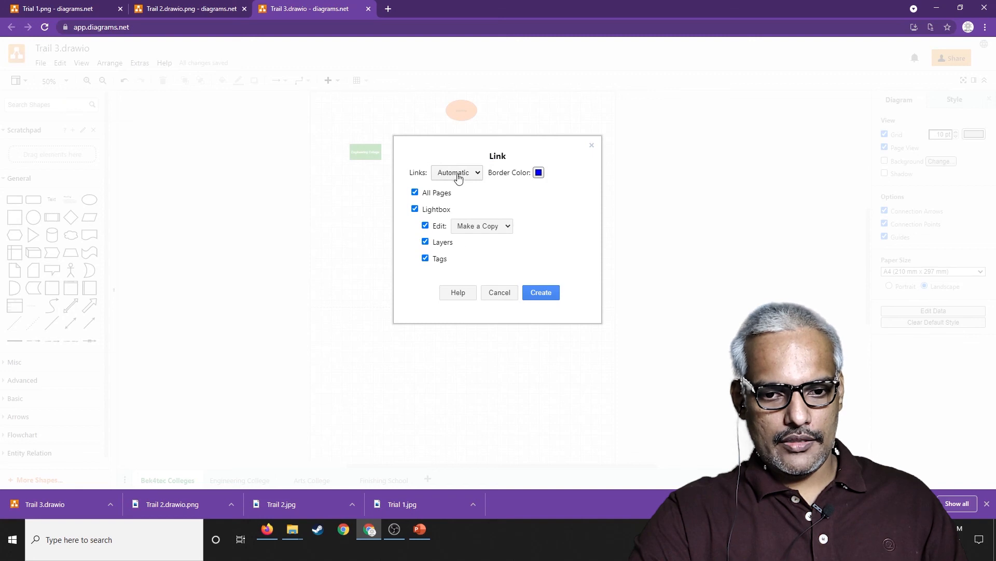
left_click(540, 292)
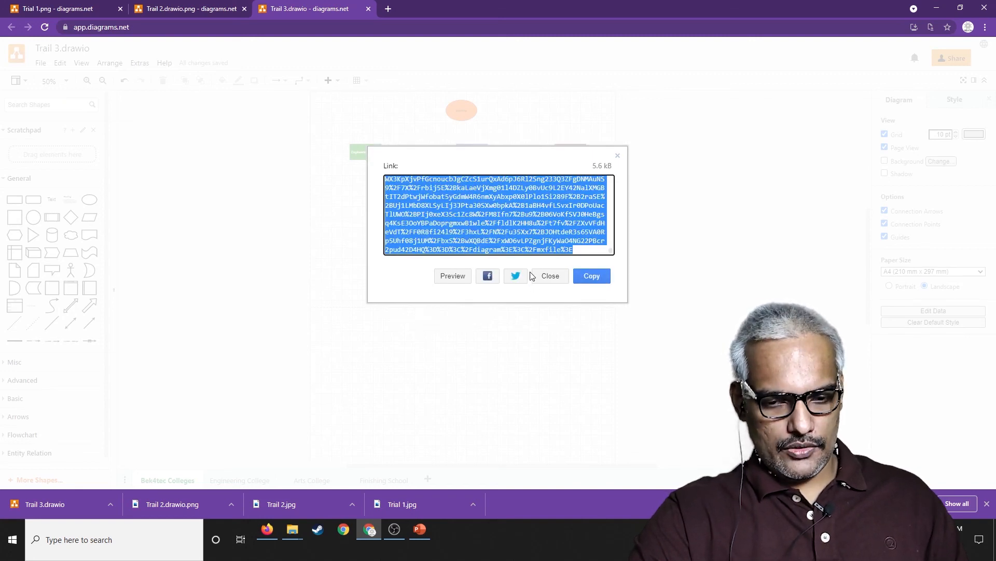
left_click(602, 280)
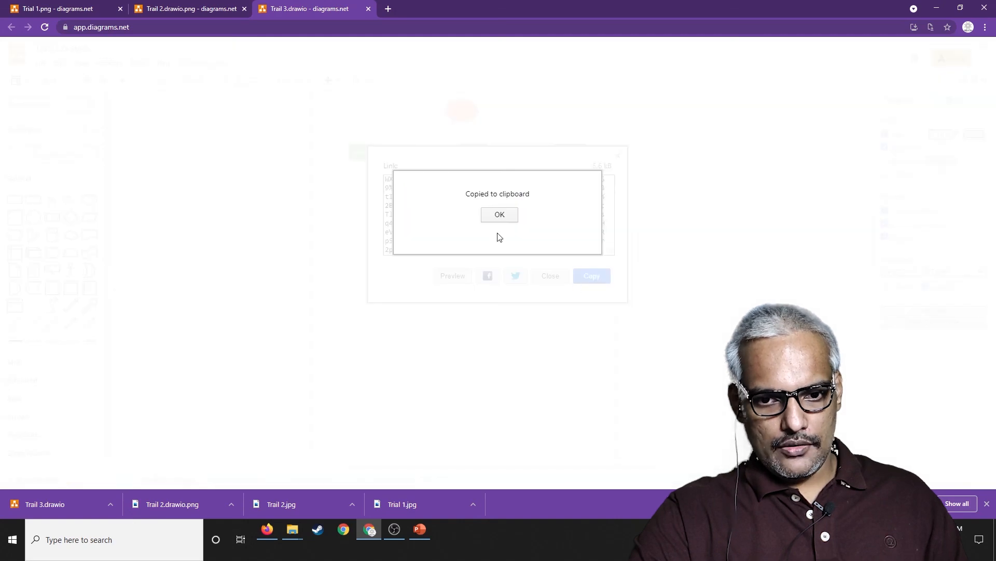
left_click(499, 216)
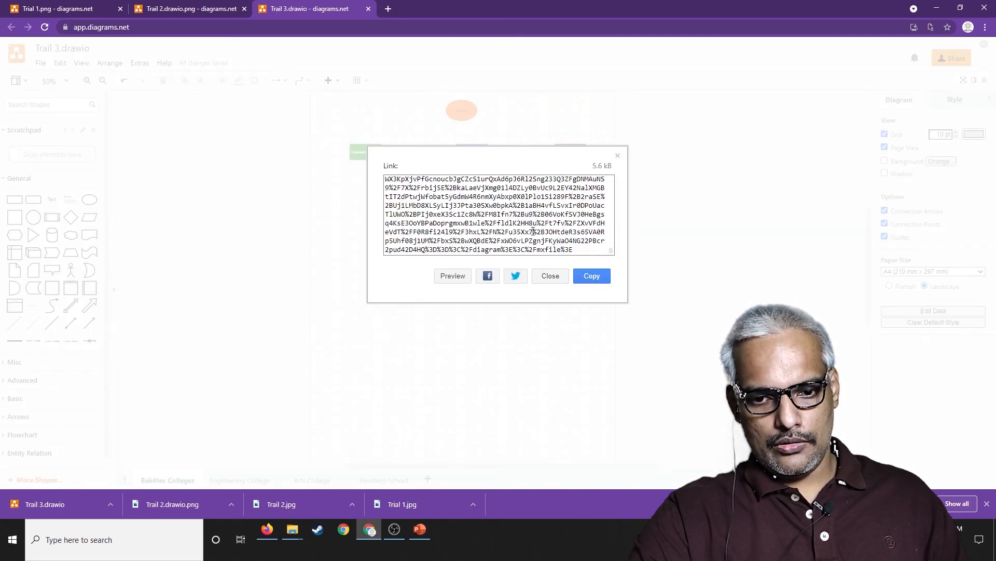
left_click(550, 279)
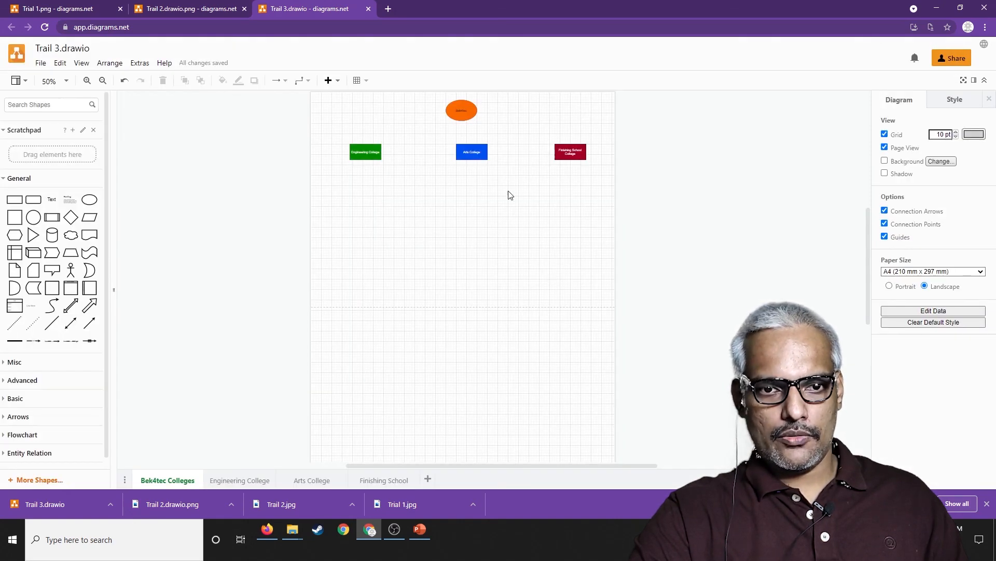
Step: Open the copied link of the published Trail 3 diagram in a new browser tab
left_click(388, 8)
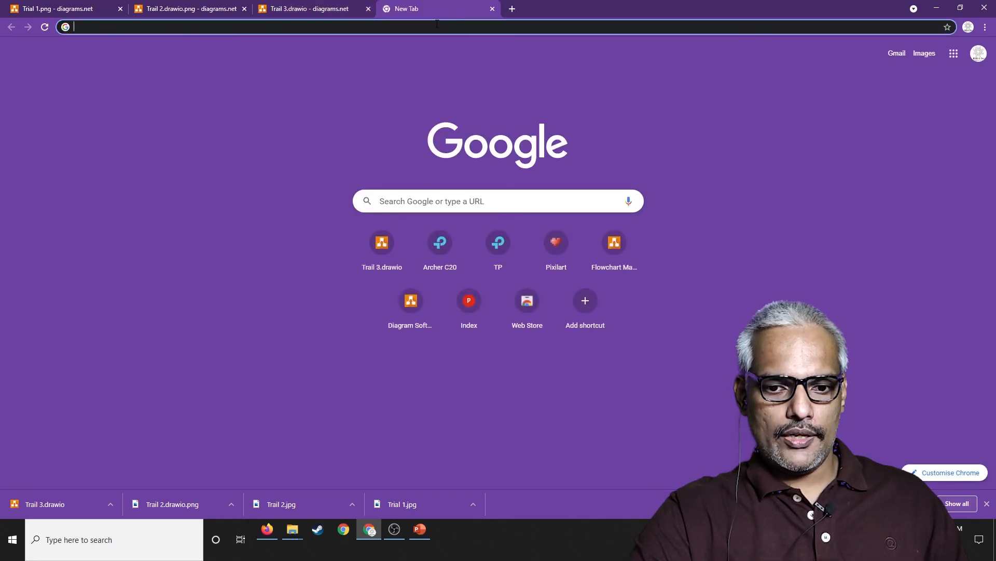
right_click(225, 25)
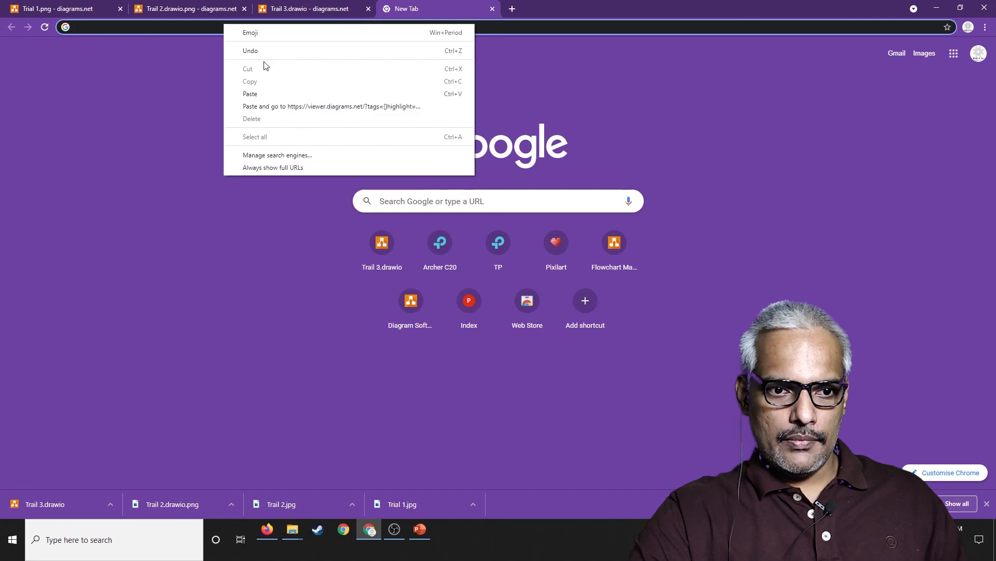
left_click(276, 110)
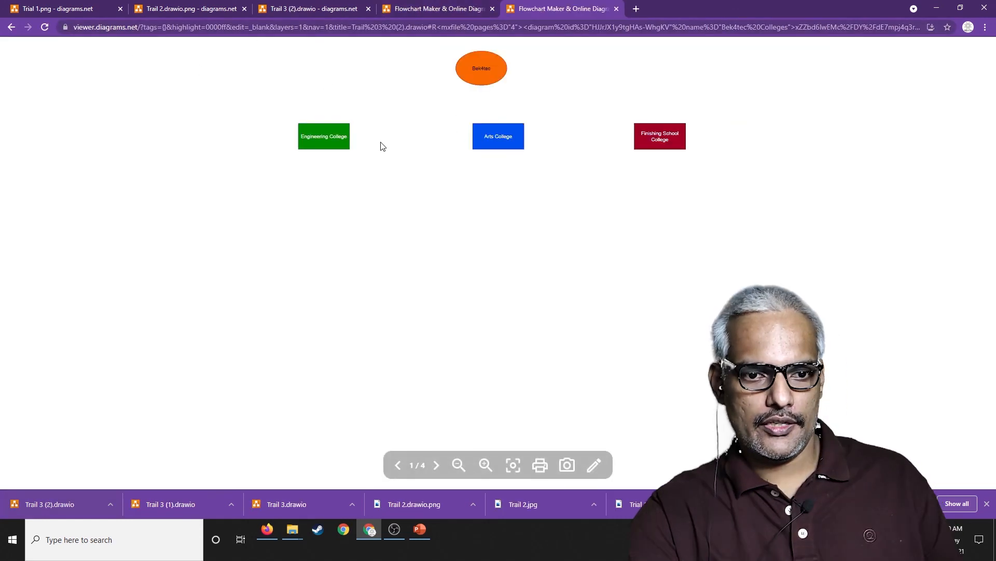
Step: Test the Engineering, Arts and Finishing School College links in the published diagram, returning through Back to Colleges each time, and repeat the round
left_click(323, 138)
left_click(584, 108)
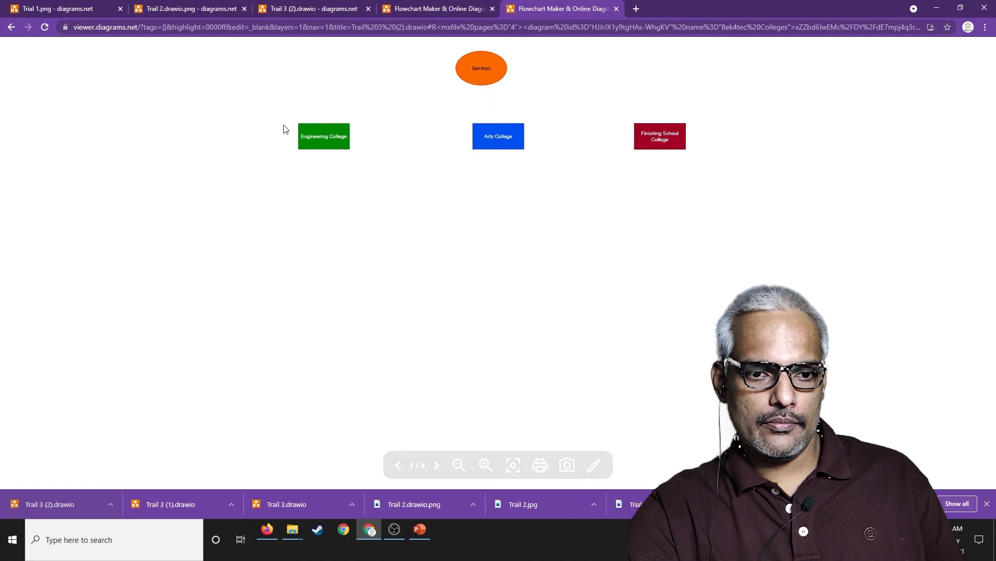
left_click(493, 143)
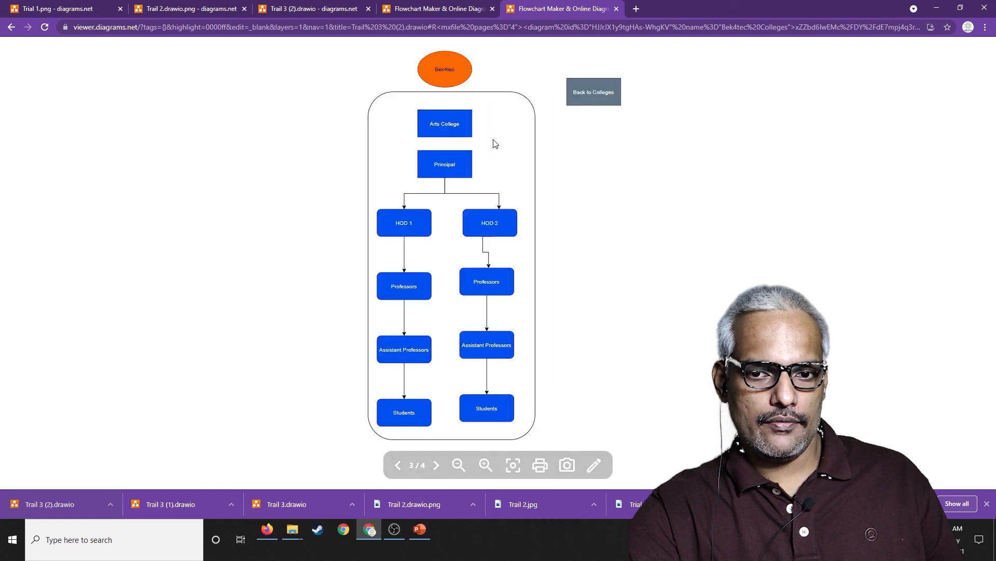
left_click(589, 92)
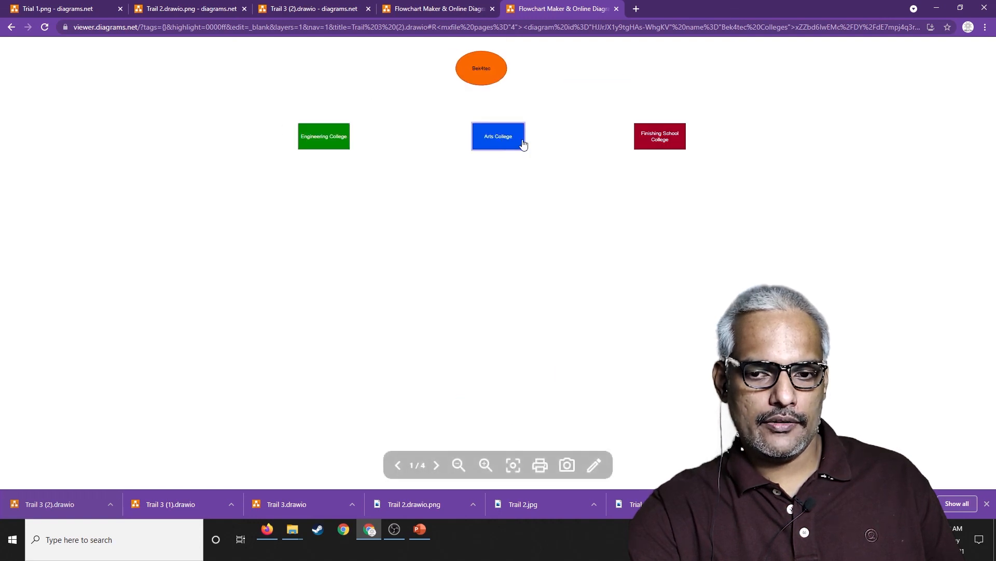
left_click(664, 143)
left_click(584, 105)
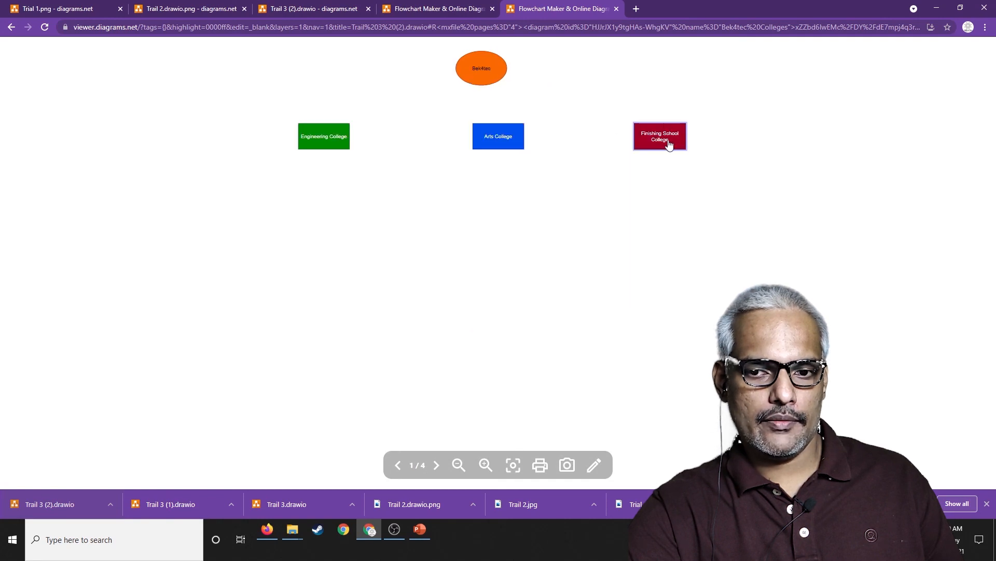
left_click(325, 144)
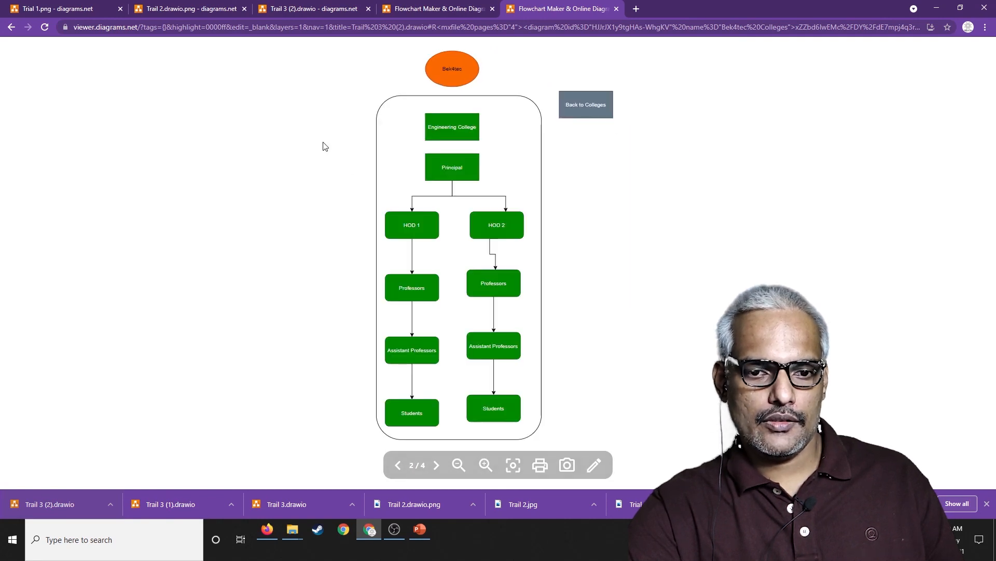
left_click(584, 104)
left_click(487, 136)
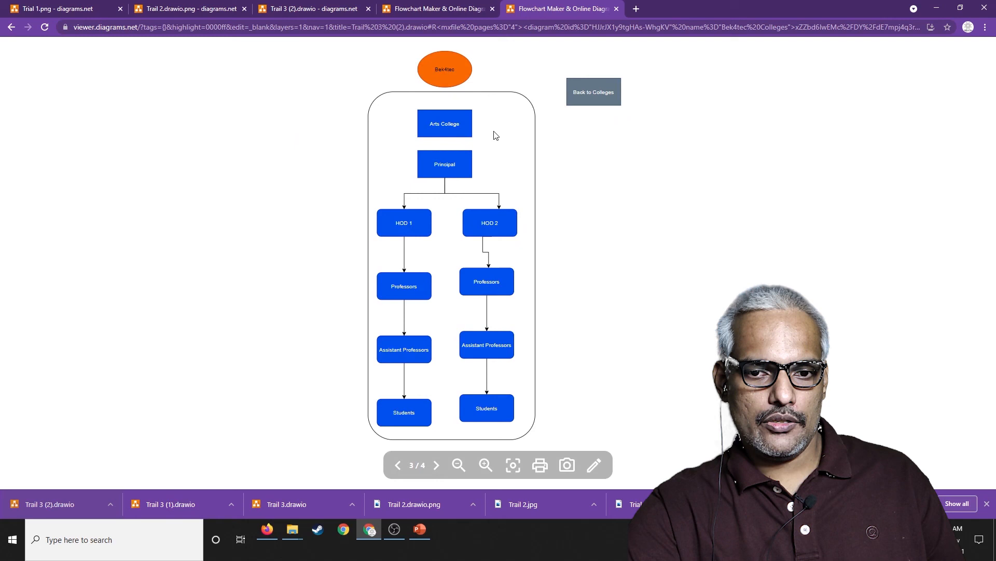
left_click(584, 100)
left_click(655, 135)
left_click(578, 104)
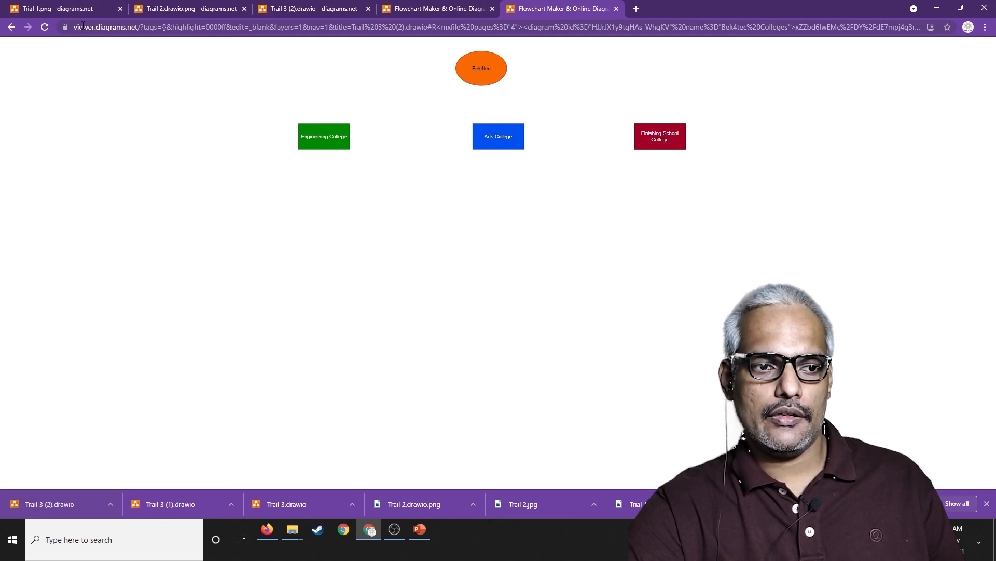
Step: Select the full web address of the published diagram
left_click_drag(83, 26, 950, 2)
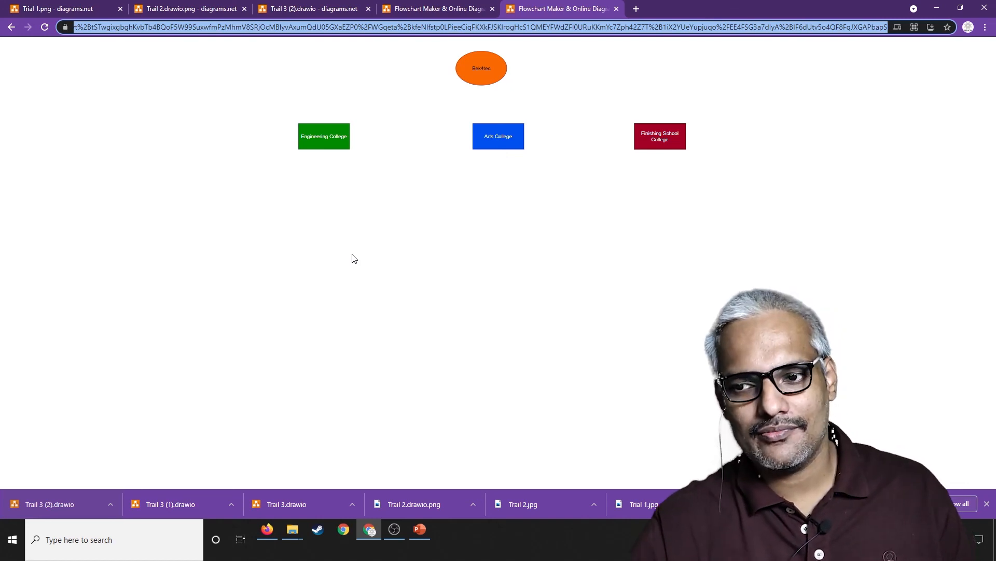
mouse_move(464, 250)
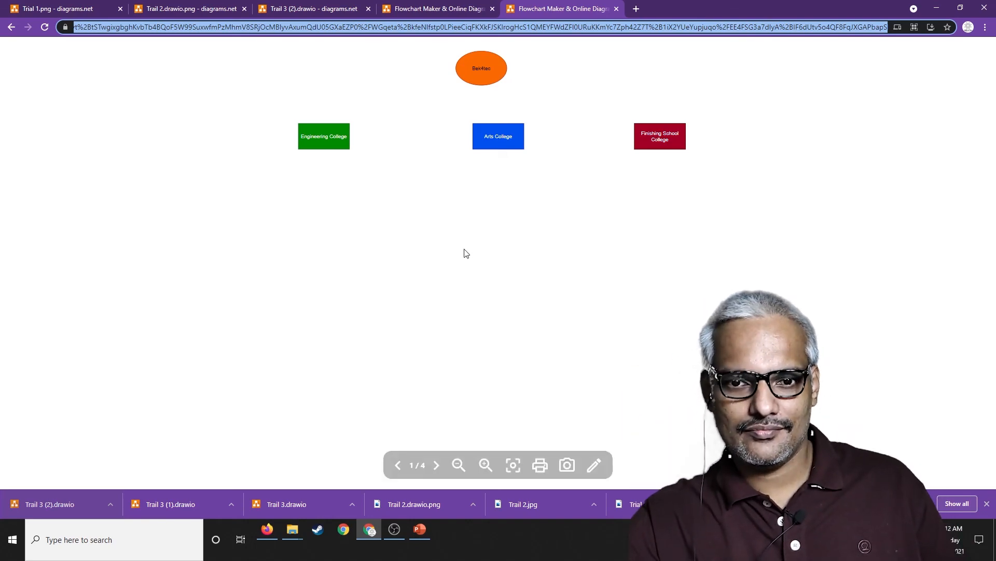